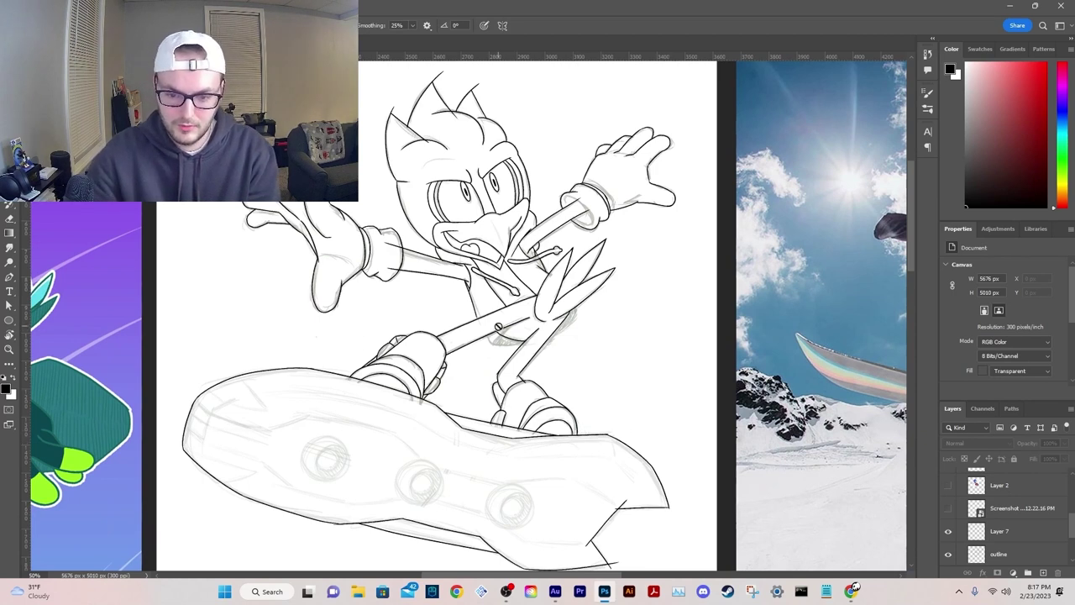
Step: Select the outline layer and open the brush presets for inking
scroll(1010, 514, "up", 1)
scroll(1010, 514, "down", 3)
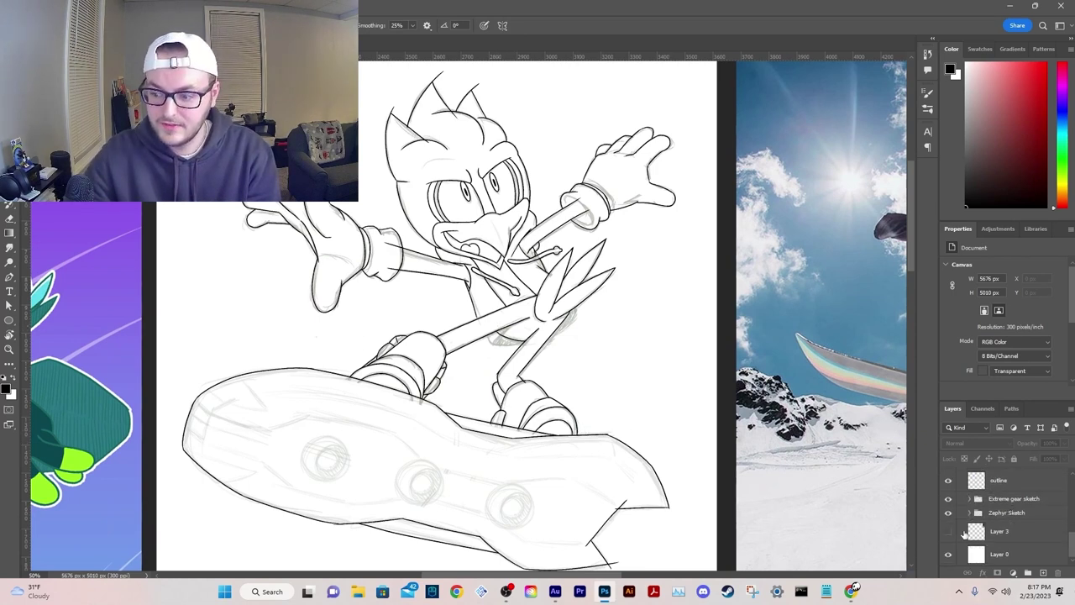
left_click(998, 480)
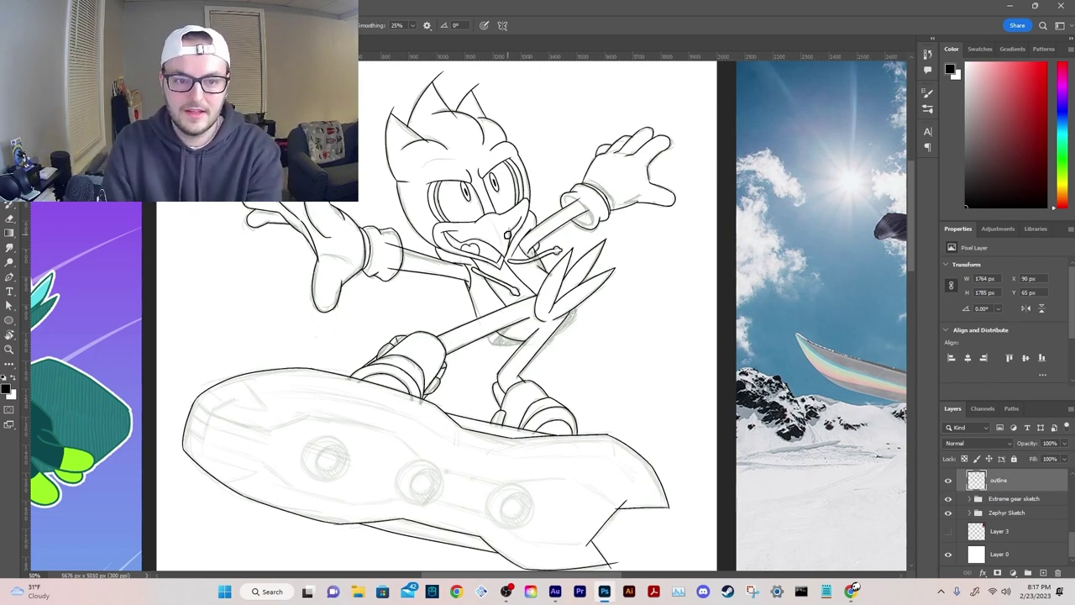
left_click(54, 25)
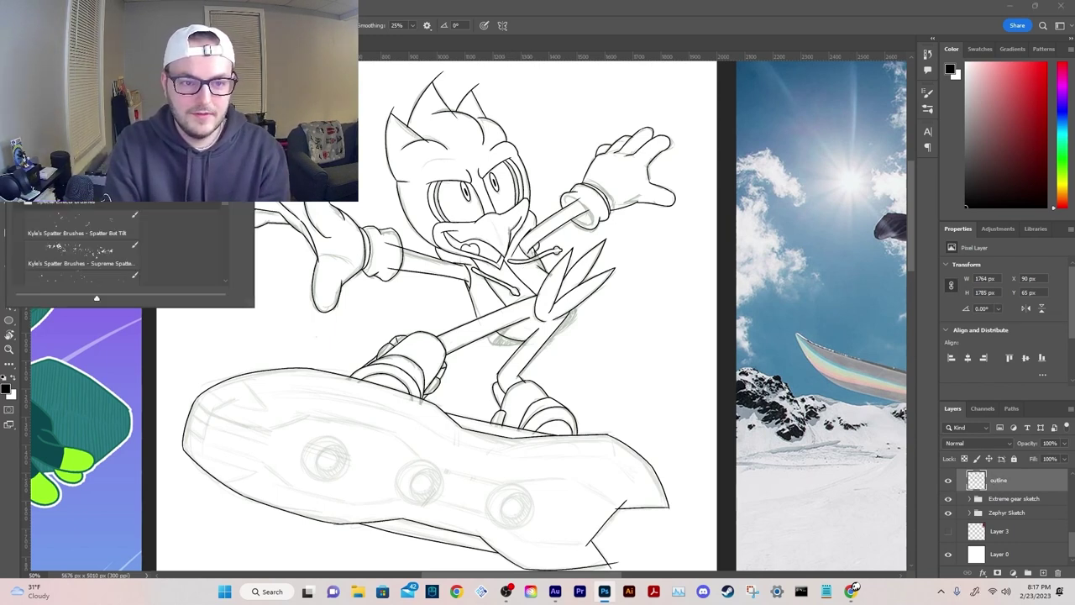
Step: Test the brush with a short squiggle on the blank canvas beside the character, and undo it
left_click(630, 272)
left_click_drag(629, 272, 654, 329)
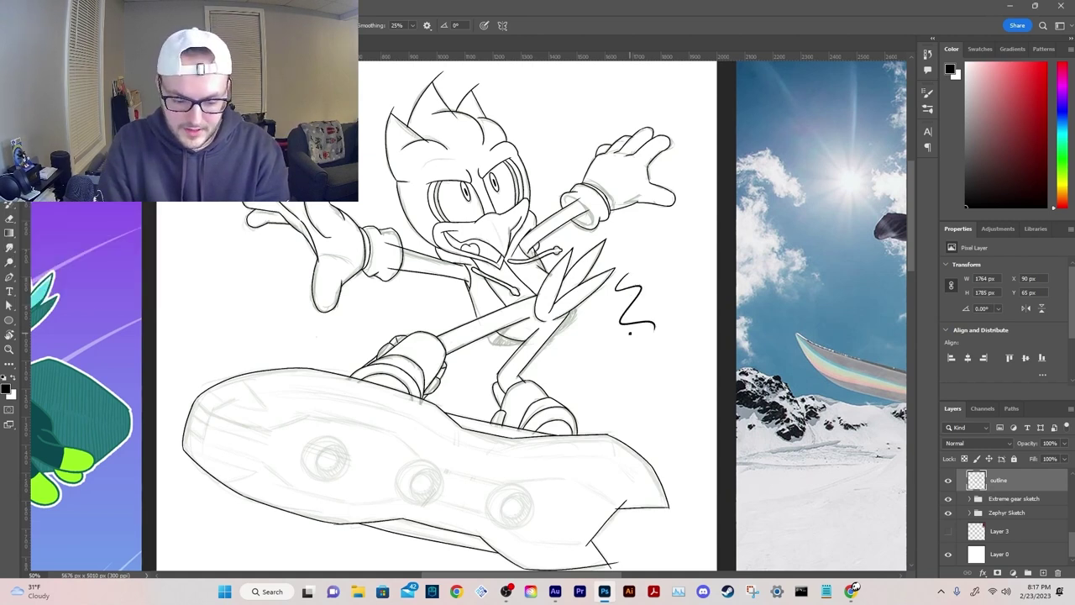
key("ctrl+z")
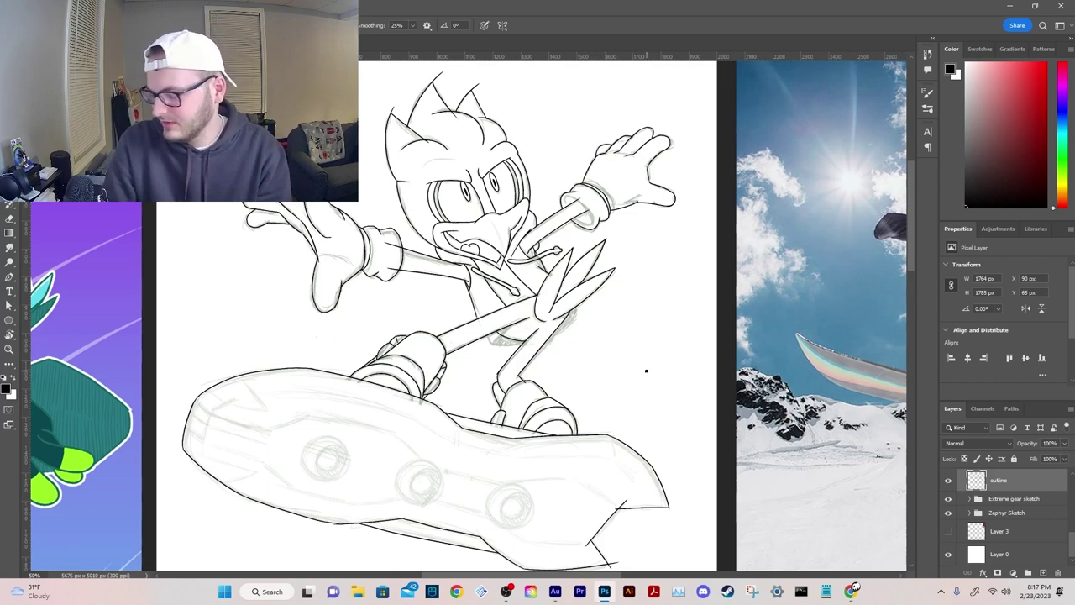
Step: Ink the short edge dropping from the underside of the extended leg, along the grey sketch
scroll(554, 221, "up", 3)
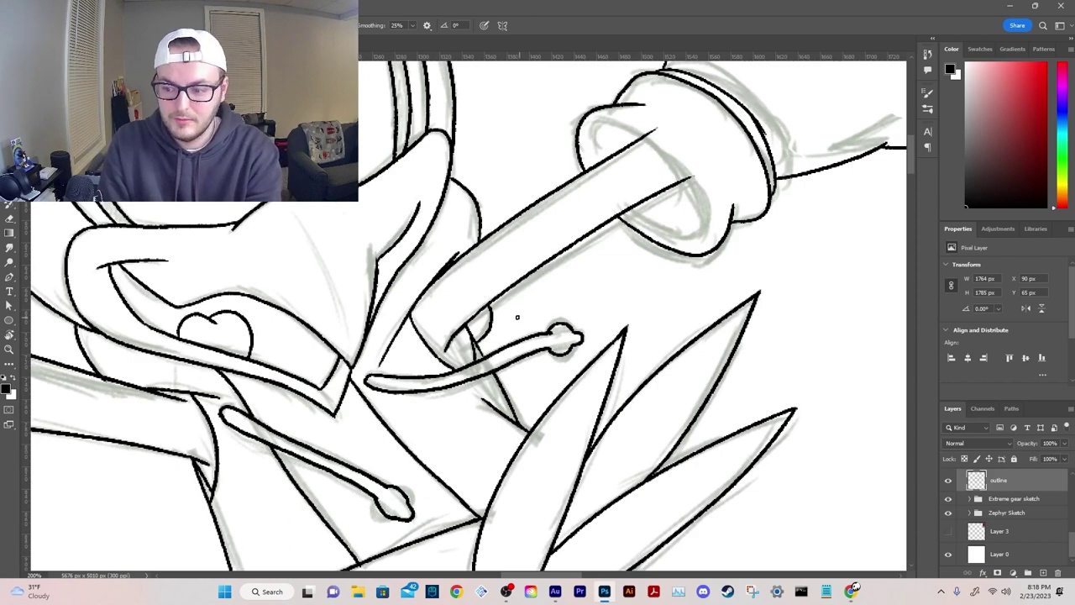
scroll(493, 312, "down", 5)
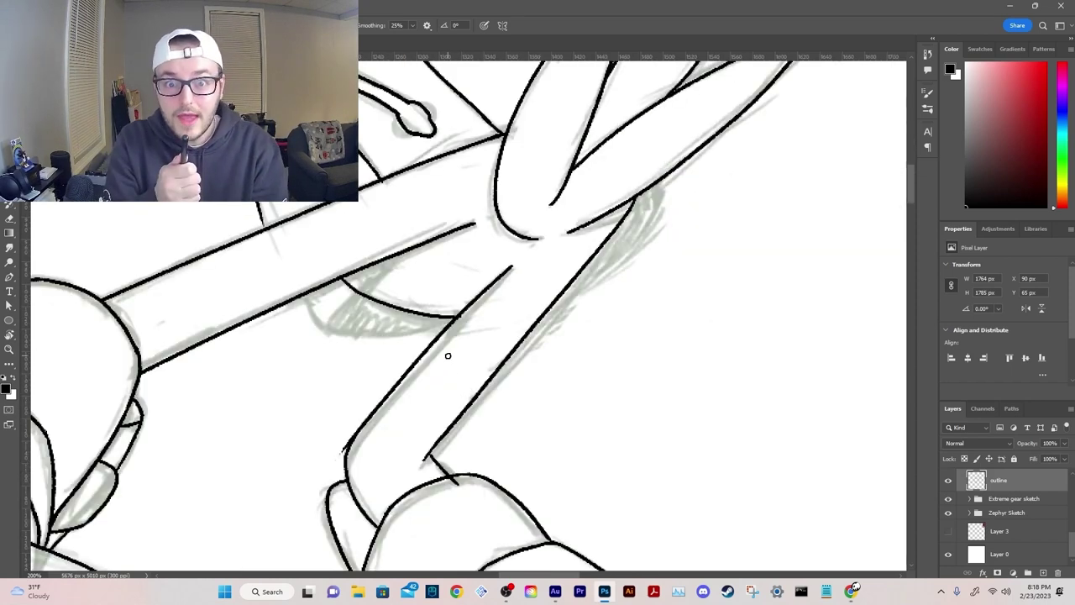
scroll(447, 355, "up", 2)
mouse_move(211, 290)
left_mouse_down()
mouse_move(236, 341)
mouse_move(424, 318)
left_mouse_up()
key("ctrl+z")
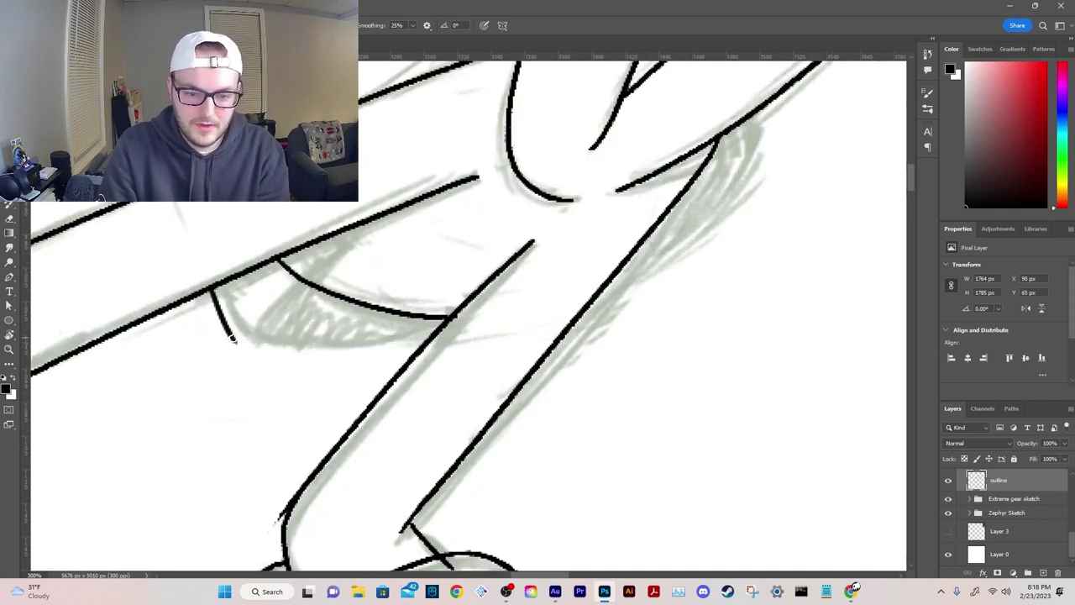
Step: Try to ink the lower curve from that short edge across to the rear leg
left_click_drag(234, 338, 446, 317)
key("ctrl+z")
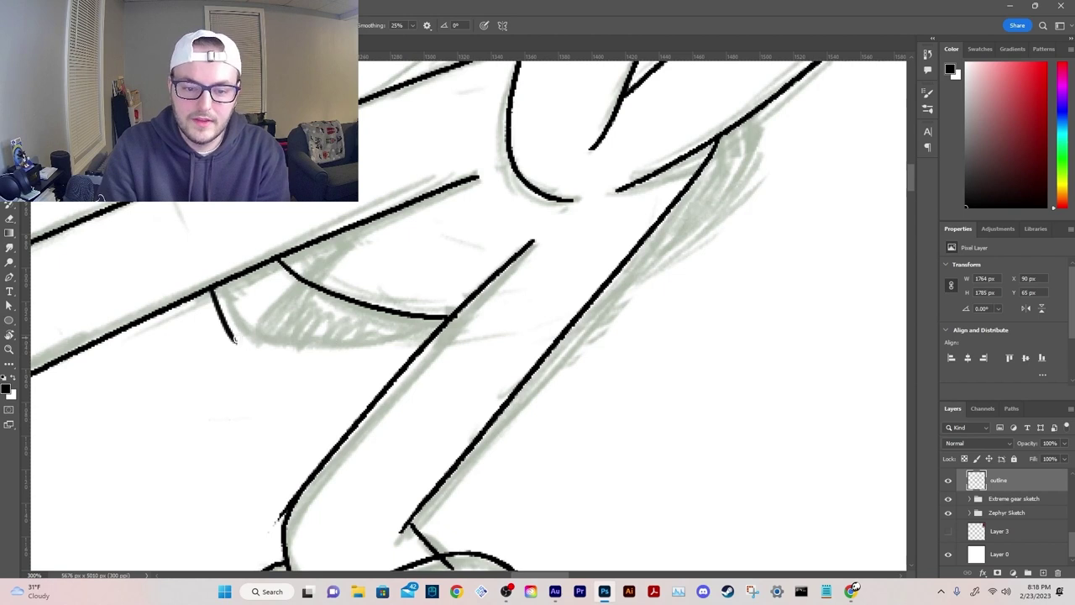
left_click_drag(234, 340, 434, 319)
left_click_drag(547, 307, 476, 310)
left_click(449, 325, "ctrl")
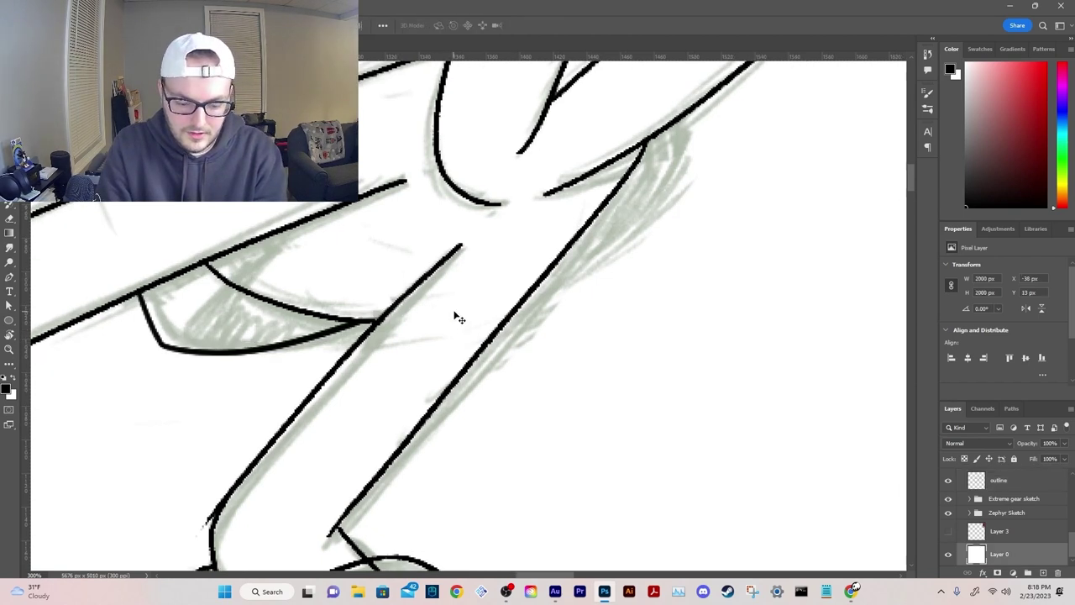
key("ctrl+z")
key("e")
key("b")
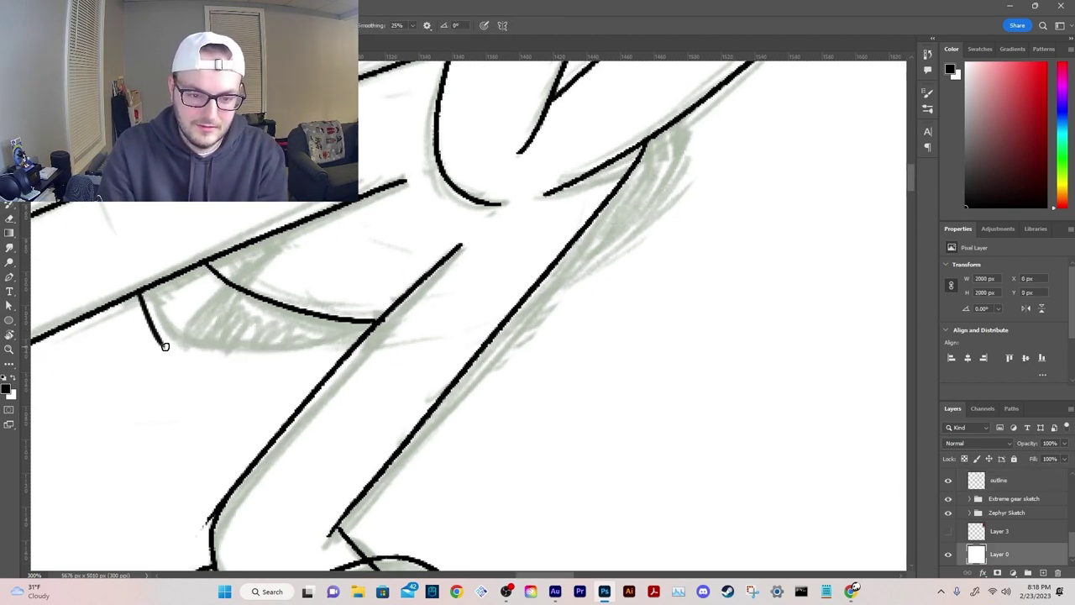
left_click_drag(162, 343, 450, 288)
key("ctrl+z")
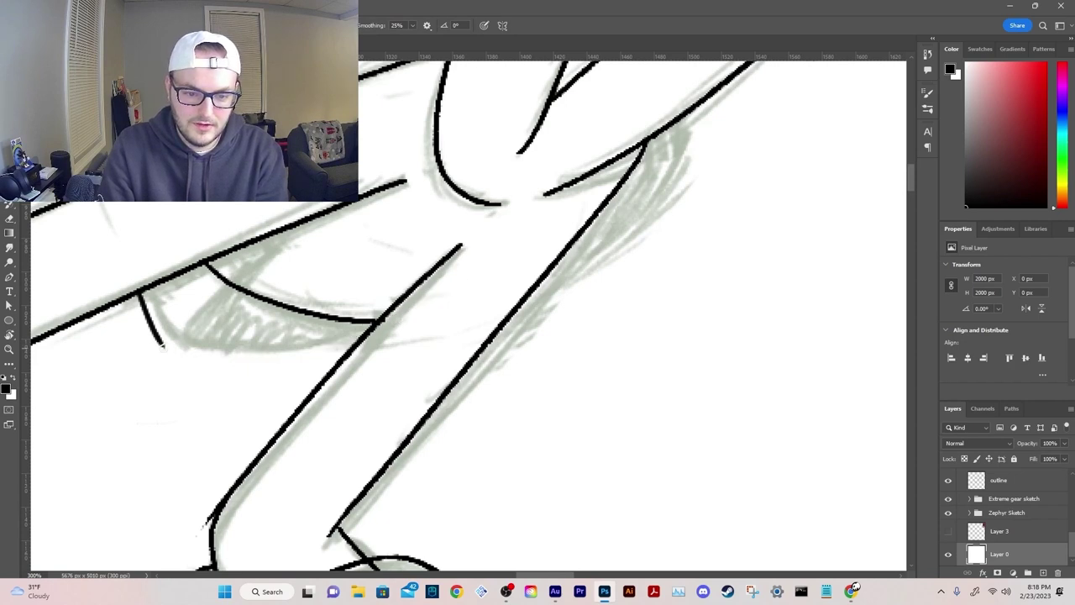
Step: Ink the long lower curve behind both legs up to the underside of the spiky feathers, and erase the overshooting end
mouse_move(162, 344)
left_mouse_down()
mouse_move(523, 306)
mouse_move(706, 155)
left_mouse_up()
left_click_drag(562, 272, 443, 337)
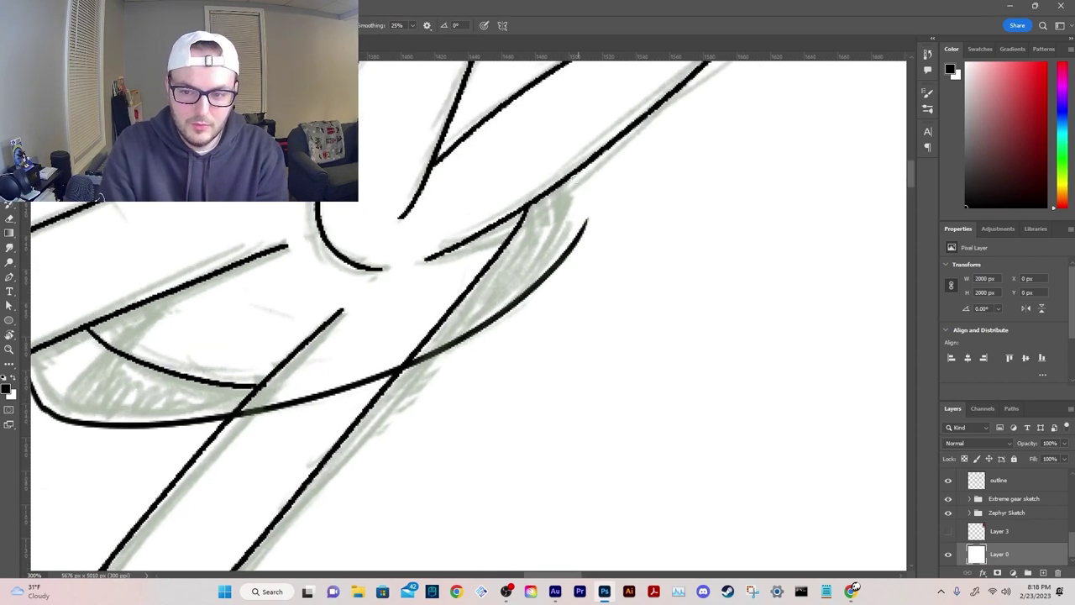
left_click_drag(566, 178, 509, 295)
key("ctrl+z")
mouse_move(567, 178)
left_mouse_down()
mouse_move(571, 189)
mouse_move(445, 341)
left_mouse_up()
key("ctrl+z")
left_click_drag(566, 181, 536, 282)
key("e")
mouse_move(577, 247)
left_mouse_down()
mouse_move(590, 210)
mouse_move(583, 232)
mouse_move(699, 212)
left_mouse_up()
Step: Try to ink a diagonal fold line inside the shaded shape beneath the extended leg, and undo it
key("b")
mouse_move(199, 366)
left_mouse_down()
mouse_move(202, 340)
mouse_move(249, 292)
left_mouse_up()
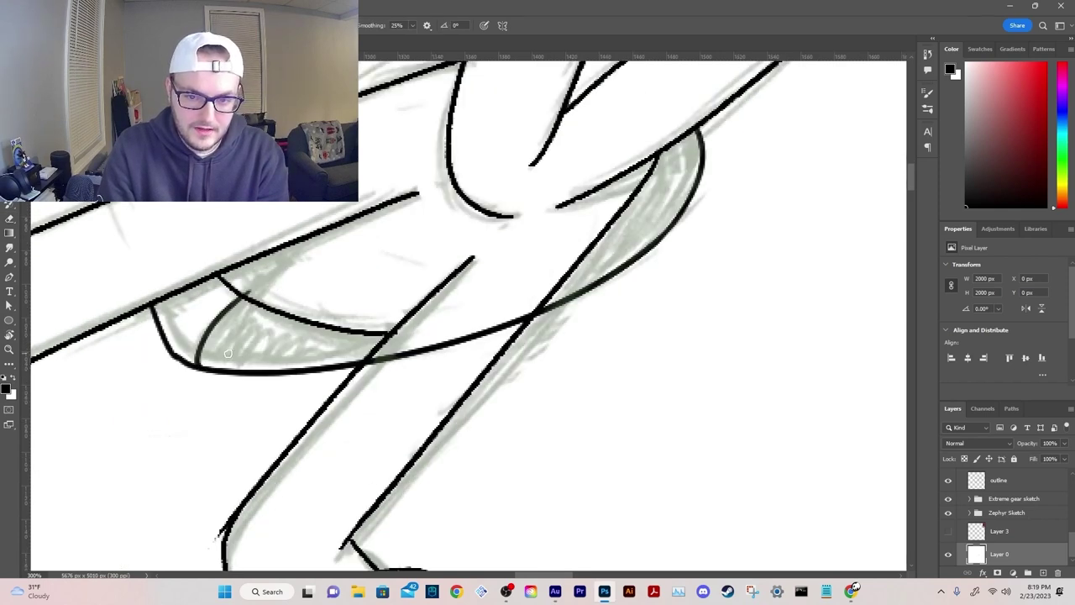
scroll(227, 353, "up", 2)
key("e")
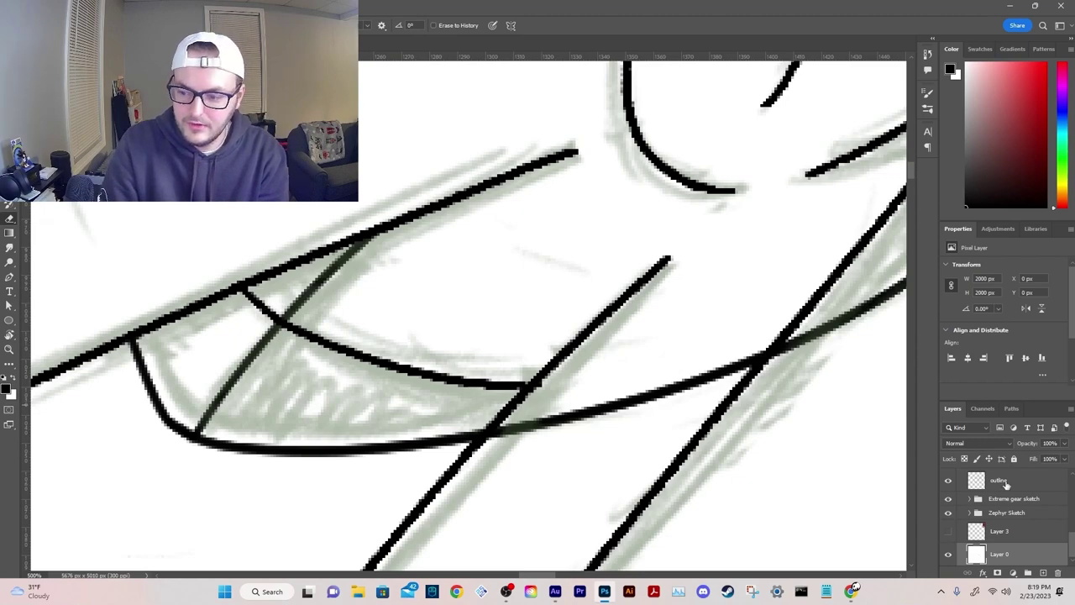
key("ctrl+z")
key("ctrl+z")
Step: On the outline layer, ink the oval opening of the glove cuff around the raised arm beside the beak
left_click(998, 481)
scroll(648, 299, "down", 3)
key("r")
mouse_move(647, 300)
left_mouse_down()
mouse_move(575, 214)
mouse_move(521, 214)
left_mouse_up()
key("ctrl+plus")
key("ctrl+plus")
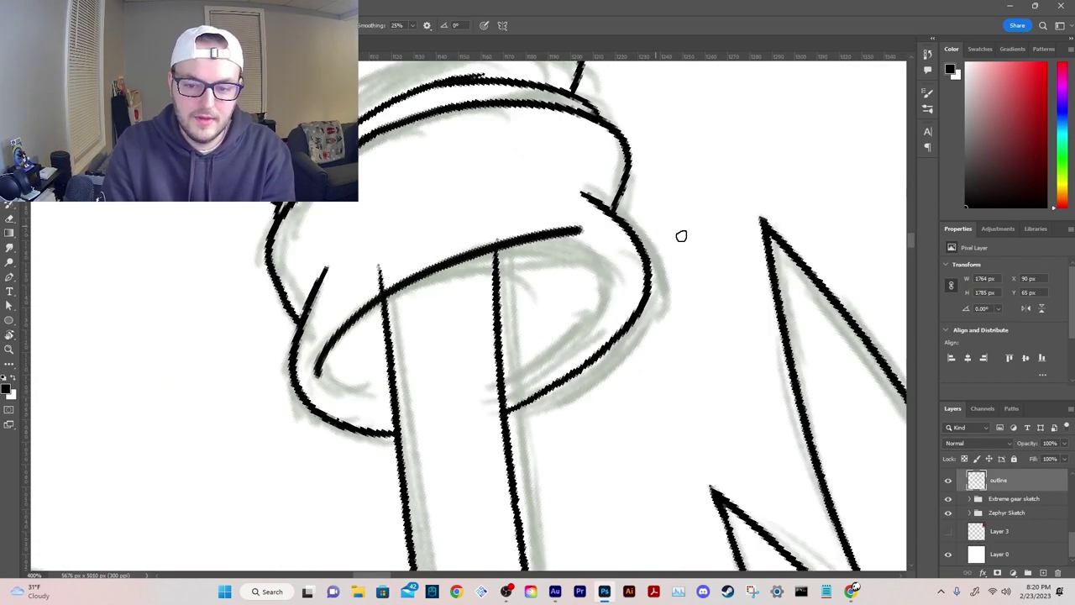
key("ctrl+z")
mouse_move(319, 373)
left_mouse_down()
mouse_move(593, 230)
mouse_move(637, 243)
left_mouse_up()
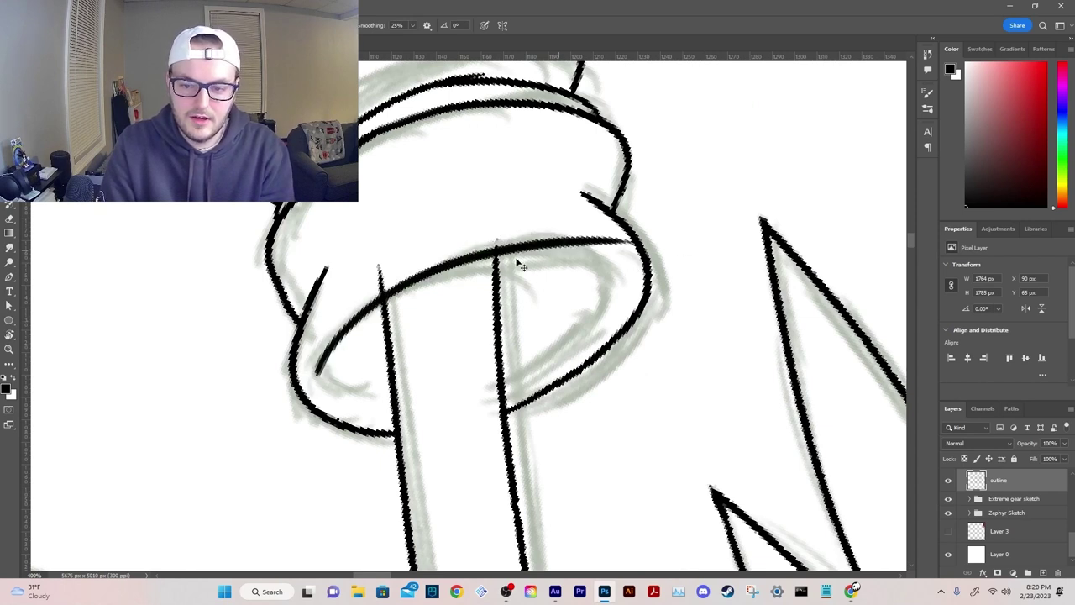
key("ctrl+z")
mouse_move(321, 367)
left_mouse_down()
mouse_move(515, 235)
mouse_move(623, 272)
mouse_move(591, 254)
mouse_move(509, 384)
left_mouse_up()
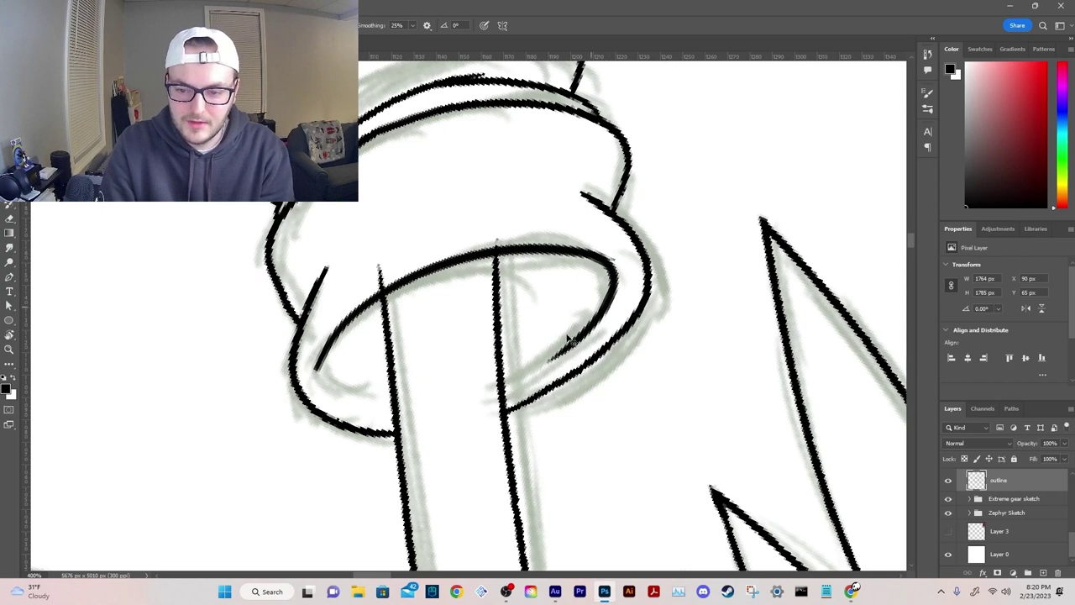
key("ctrl+z")
left_click_drag(606, 257, 509, 384)
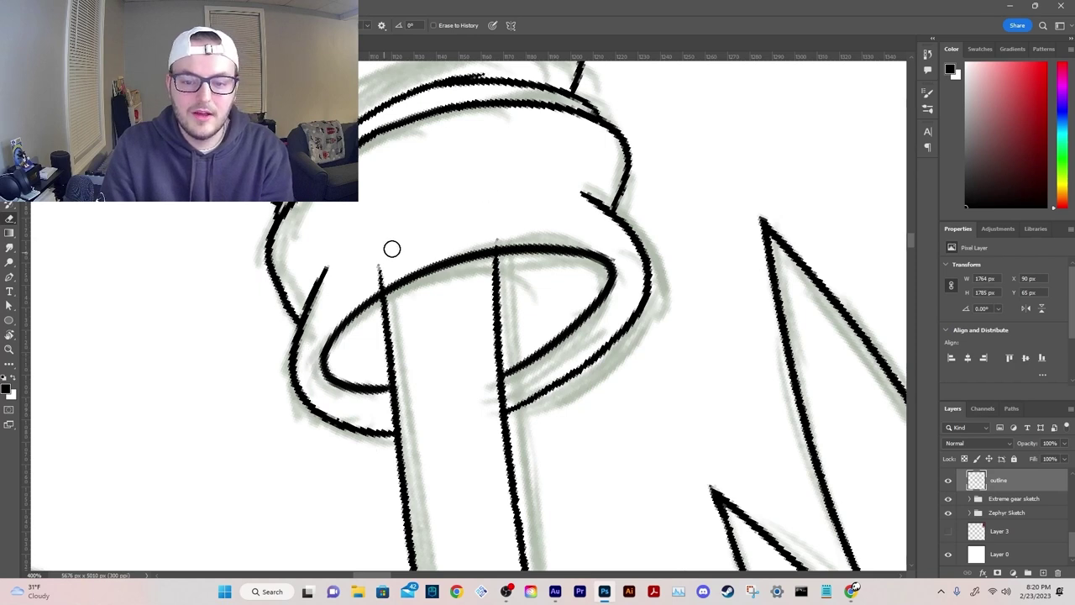
Step: Erase the arm line extending past the cuff opening, and fill the opening on both sides of the arm with black
left_click_drag(386, 264, 372, 281)
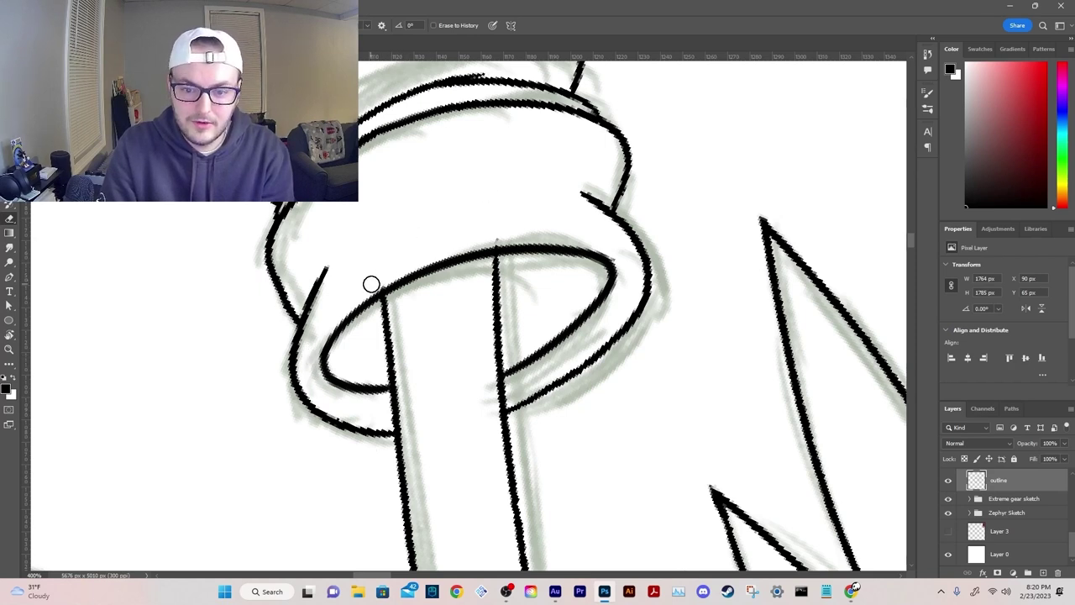
key("b")
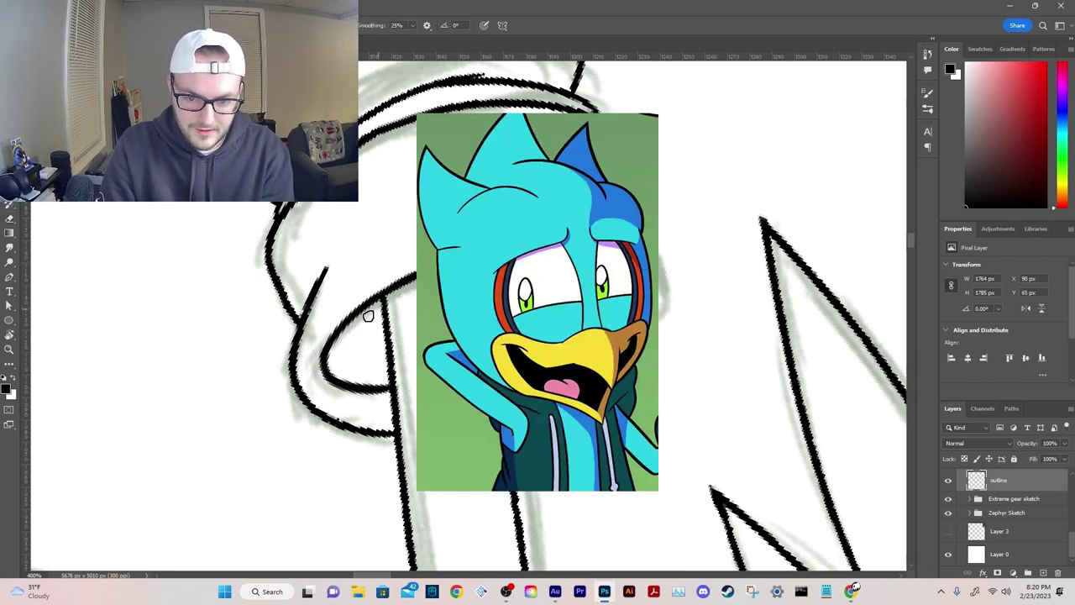
mouse_move(334, 344)
left_mouse_down()
mouse_move(333, 374)
mouse_move(340, 332)
mouse_move(337, 379)
mouse_move(346, 328)
mouse_move(346, 387)
mouse_move(367, 307)
mouse_move(376, 340)
mouse_move(379, 324)
mouse_move(379, 365)
mouse_move(379, 301)
mouse_move(331, 372)
mouse_move(346, 361)
mouse_move(364, 383)
mouse_move(347, 374)
mouse_move(378, 380)
left_mouse_up()
mouse_move(501, 254)
left_mouse_down()
mouse_move(502, 282)
mouse_move(499, 266)
mouse_move(508, 275)
mouse_move(518, 262)
mouse_move(517, 289)
mouse_move(534, 260)
mouse_move(533, 330)
mouse_move(536, 248)
mouse_move(544, 286)
left_mouse_up()
key("ctrl+z")
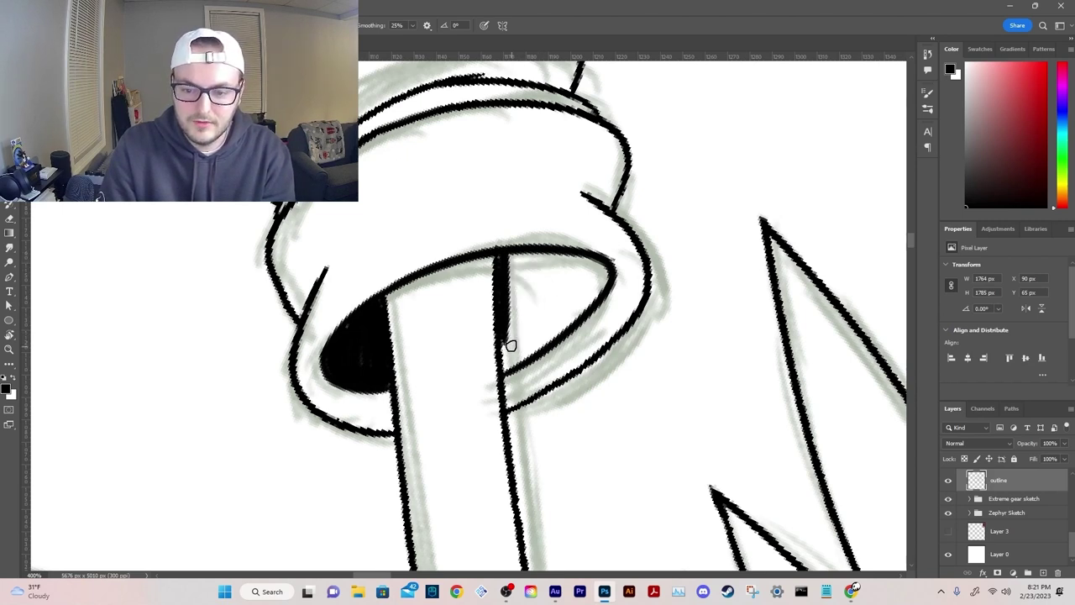
mouse_move(546, 391)
left_mouse_down()
mouse_move(581, 299)
mouse_move(522, 351)
mouse_move(559, 285)
mouse_move(511, 348)
mouse_move(535, 312)
mouse_move(526, 286)
mouse_move(512, 326)
mouse_move(552, 260)
mouse_move(558, 268)
mouse_move(513, 265)
mouse_move(527, 289)
mouse_move(566, 258)
mouse_move(531, 269)
mouse_move(590, 265)
mouse_move(554, 262)
mouse_move(607, 277)
mouse_move(594, 269)
mouse_move(576, 316)
mouse_move(570, 257)
mouse_move(566, 269)
mouse_move(611, 276)
mouse_move(582, 261)
mouse_move(601, 266)
mouse_move(575, 317)
mouse_move(599, 275)
mouse_move(556, 294)
left_mouse_up()
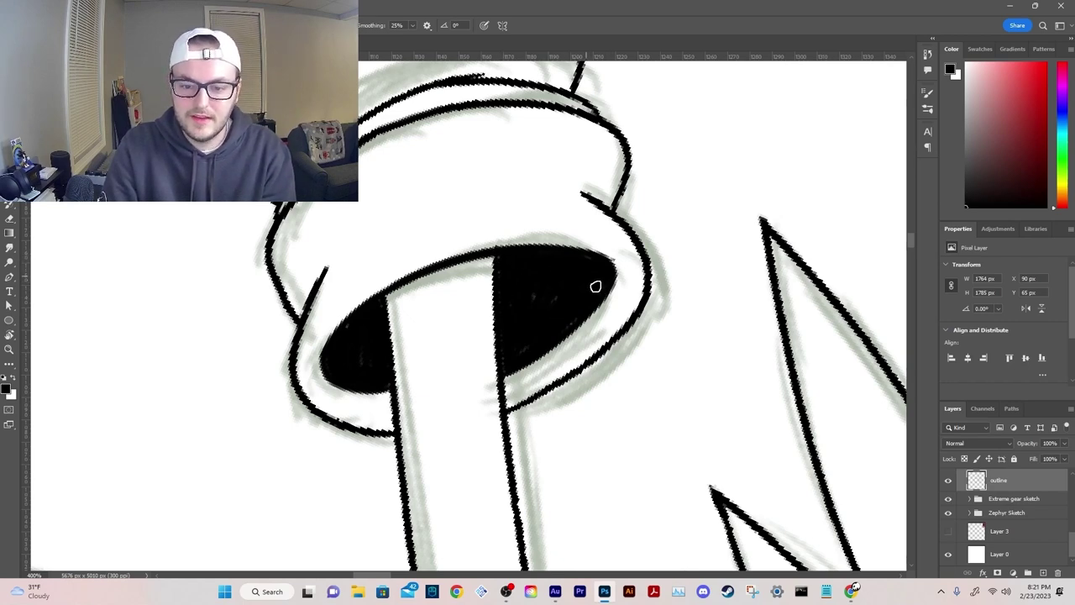
Step: Try to ink the curved forehead line above the character's eye along the faint sketch
key("r")
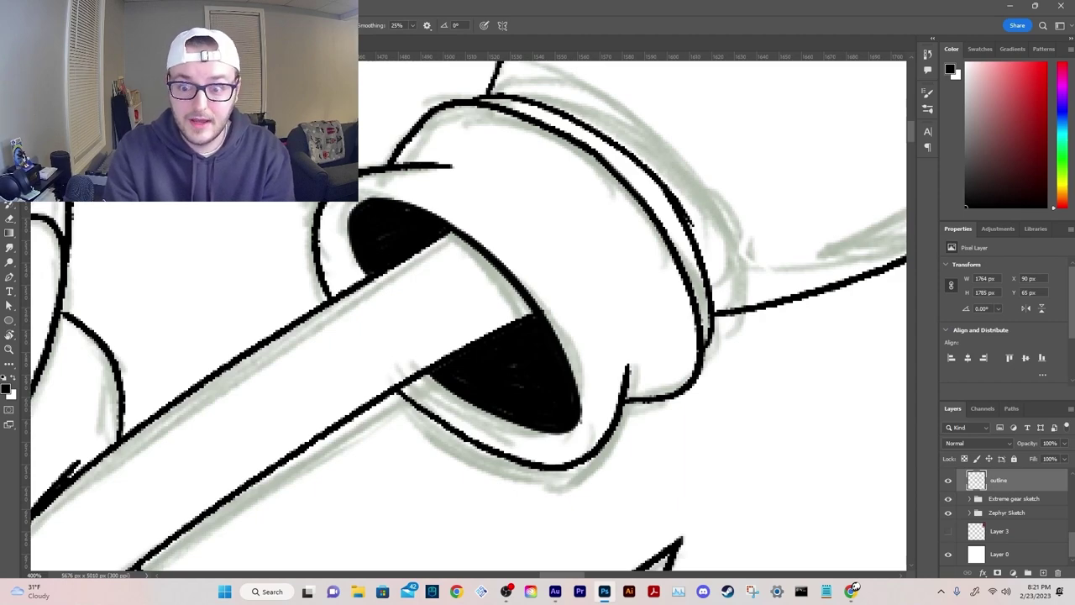
scroll(470, 316, "down", 6)
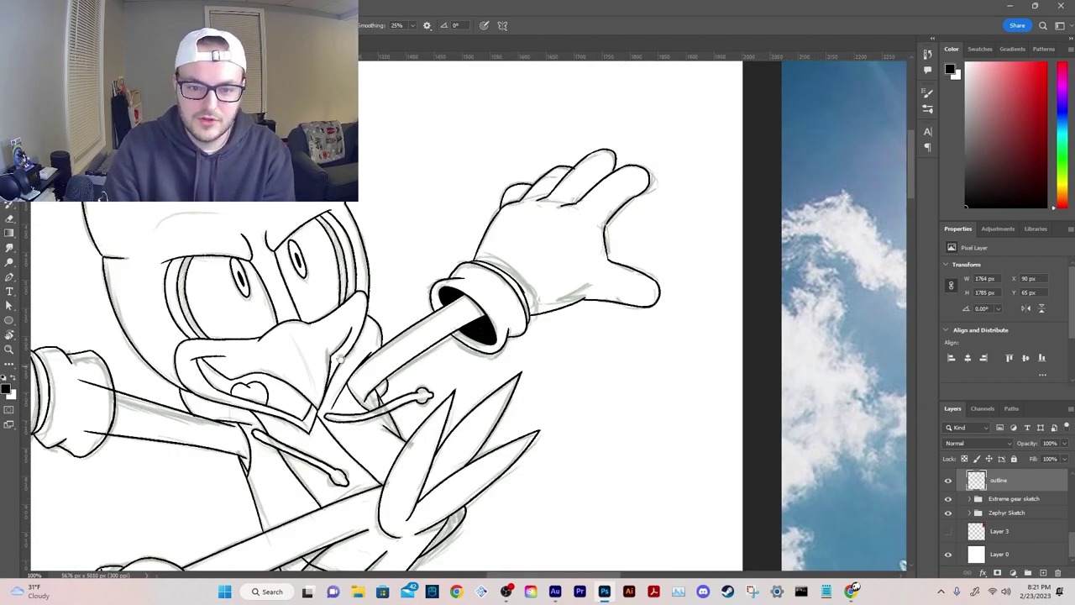
left_click_drag(340, 359, 605, 360)
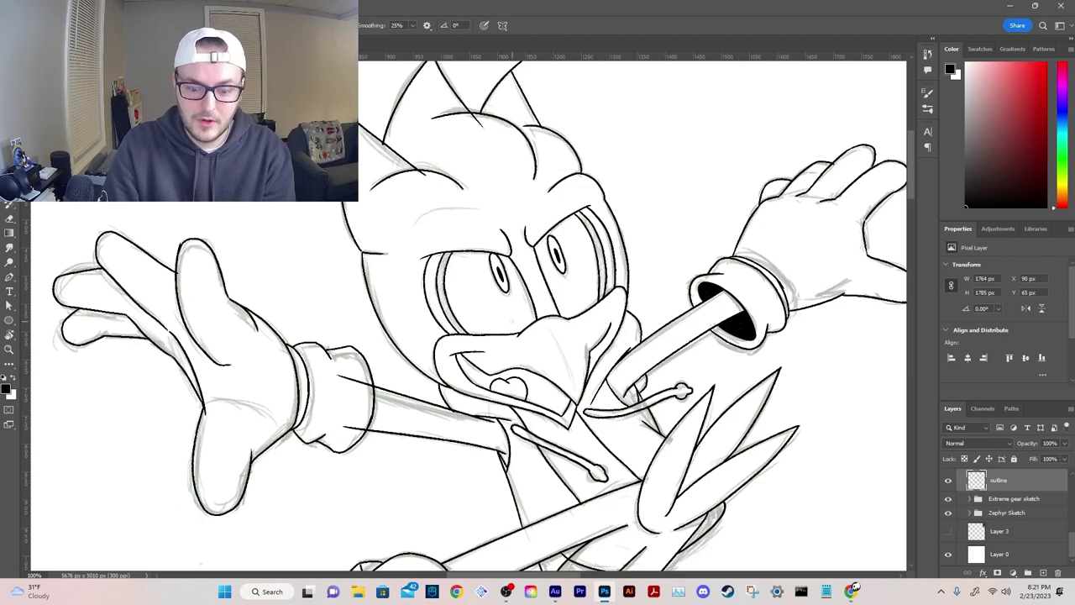
scroll(513, 325, "up", 5)
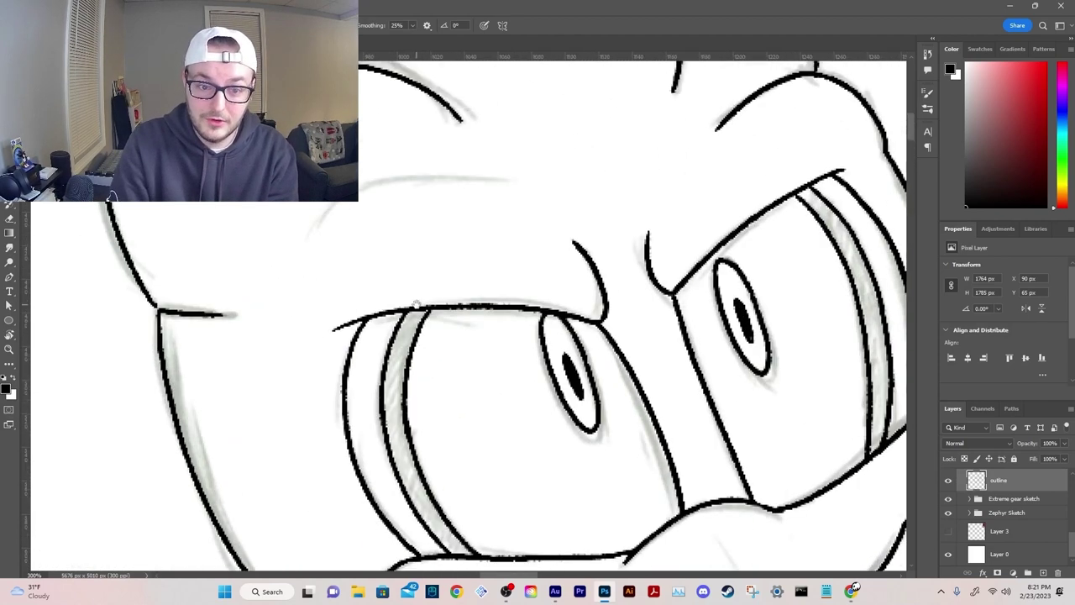
mouse_move(307, 238)
left_mouse_down()
mouse_move(366, 188)
mouse_move(337, 219)
mouse_move(362, 191)
left_mouse_up()
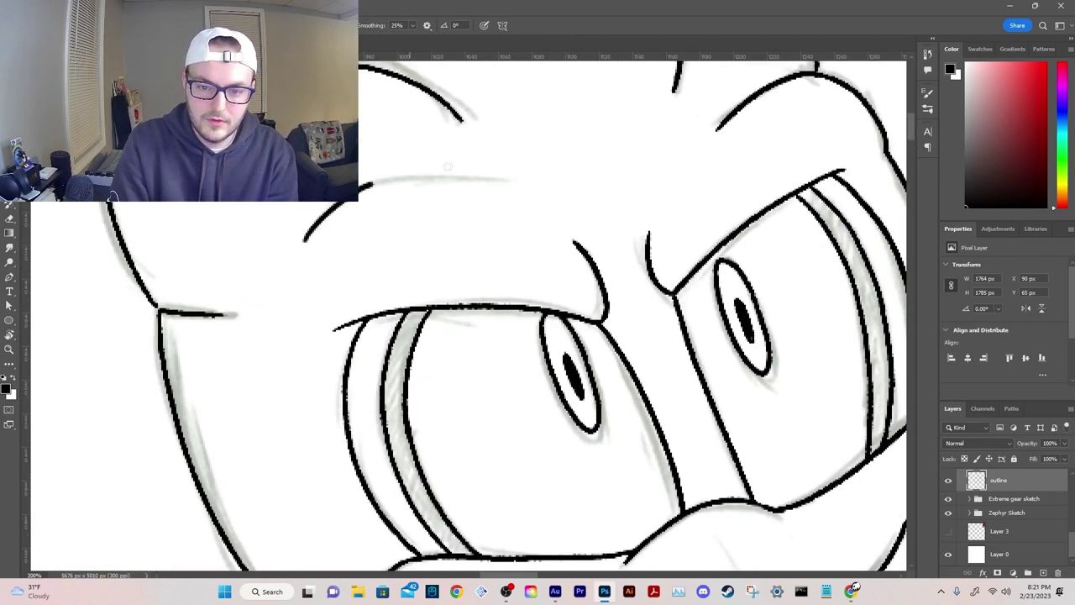
key("ctrl+z")
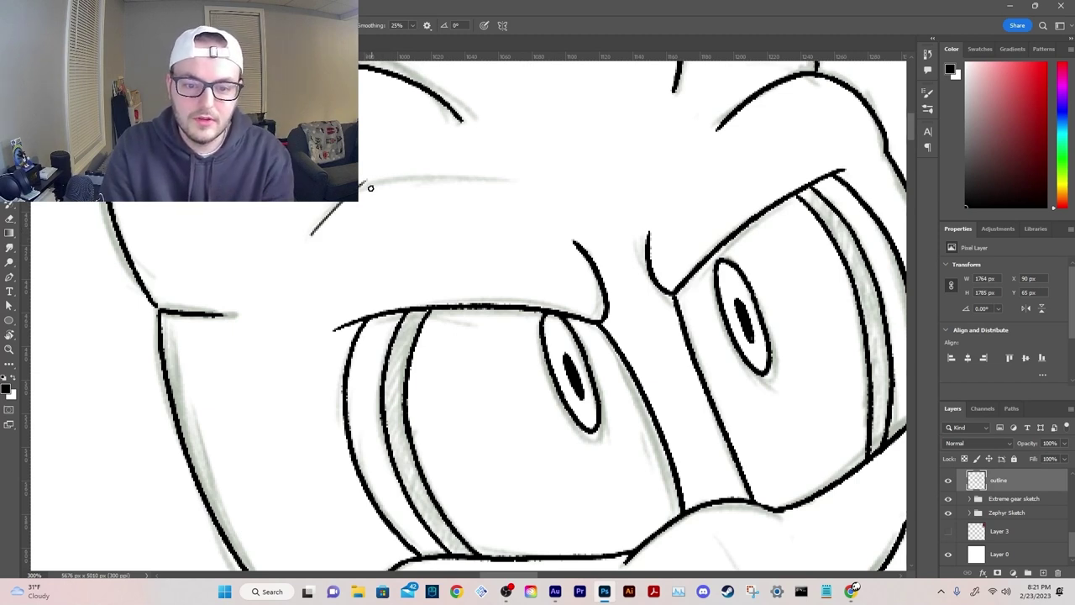
key("ctrl+z")
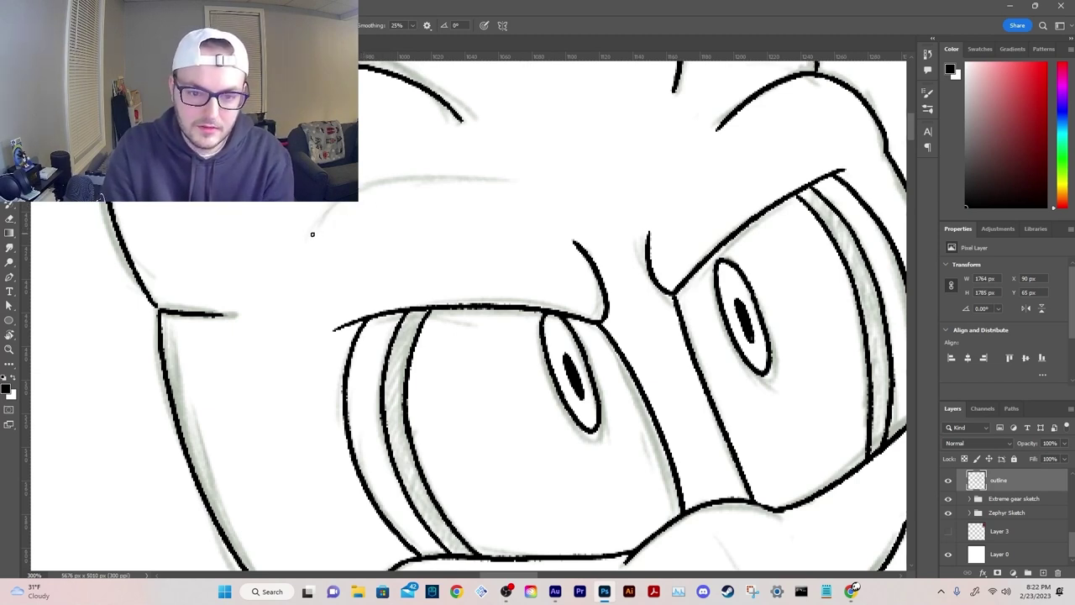
left_click_drag(311, 235, 406, 173)
key("ctrl+z")
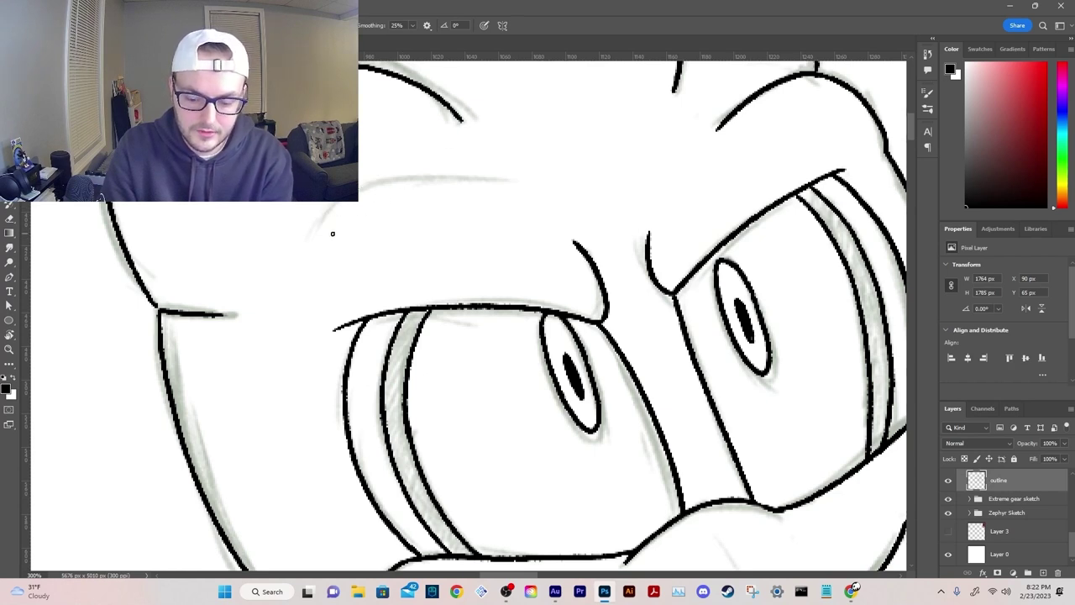
left_click_drag(311, 236, 363, 186)
key("ctrl+z")
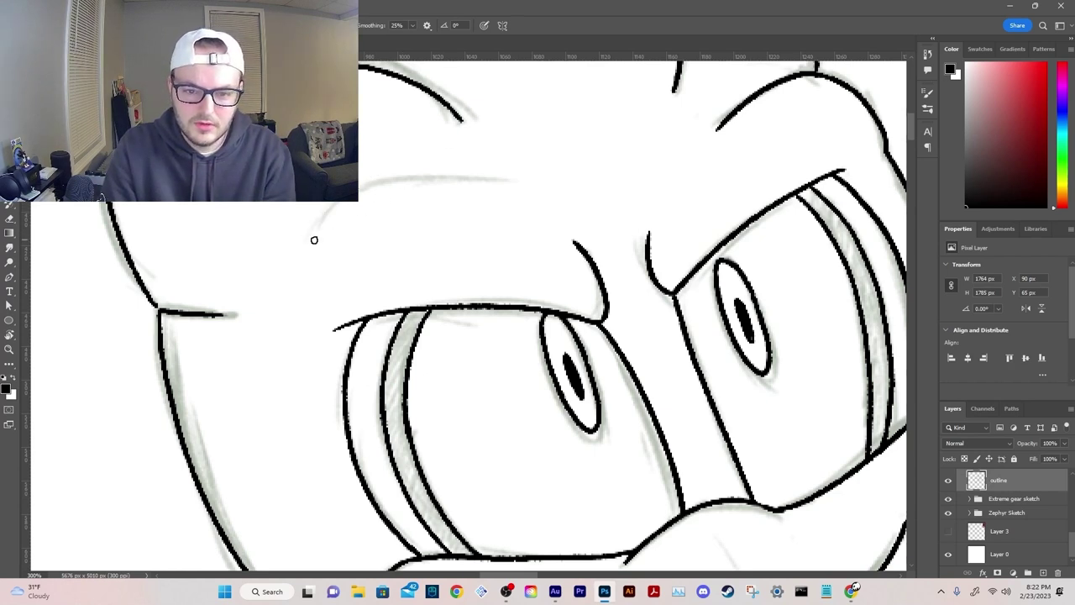
mouse_move(314, 240)
left_mouse_down()
mouse_move(445, 180)
mouse_move(560, 190)
left_mouse_up()
key("ctrl+z")
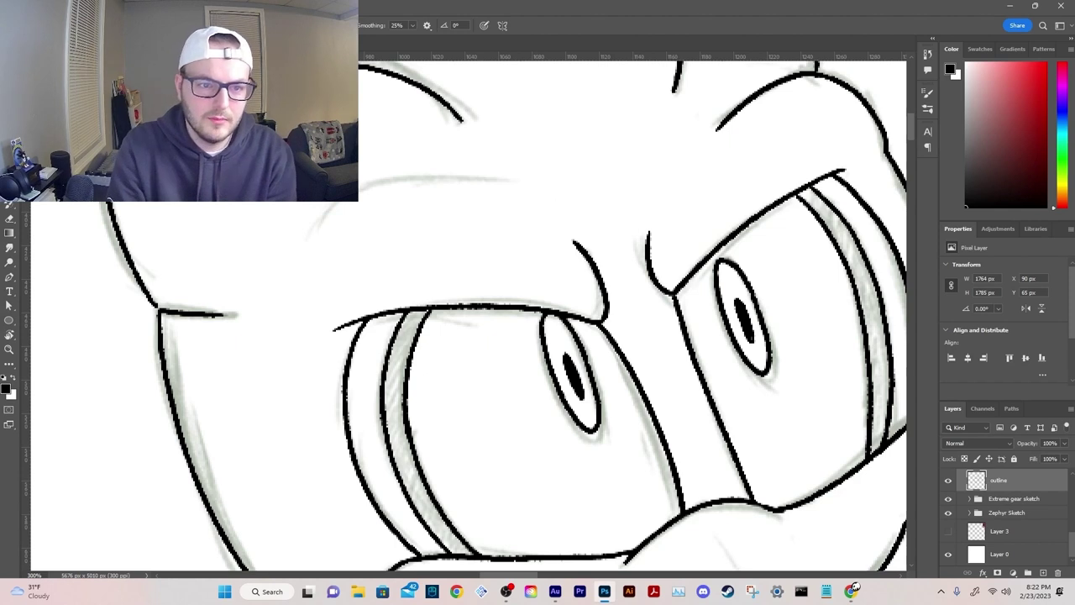
Step: Switch to a different brush preset and reduce its size to a thin tip for inking the forehead line
left_click(61, 25)
left_click(73, 241)
left_click_drag(322, 238, 375, 185)
key("ctrl+z")
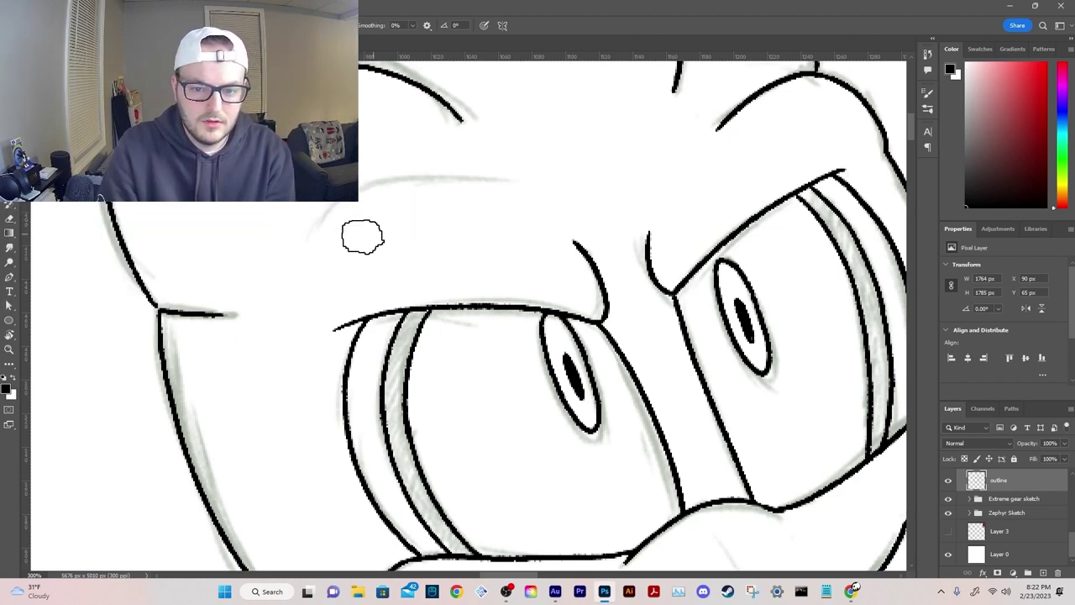
key("bracketleft")
key("bracketleft")
key("bracketleft")
key("bracketleft")
key("bracketleft")
key("bracketleft")
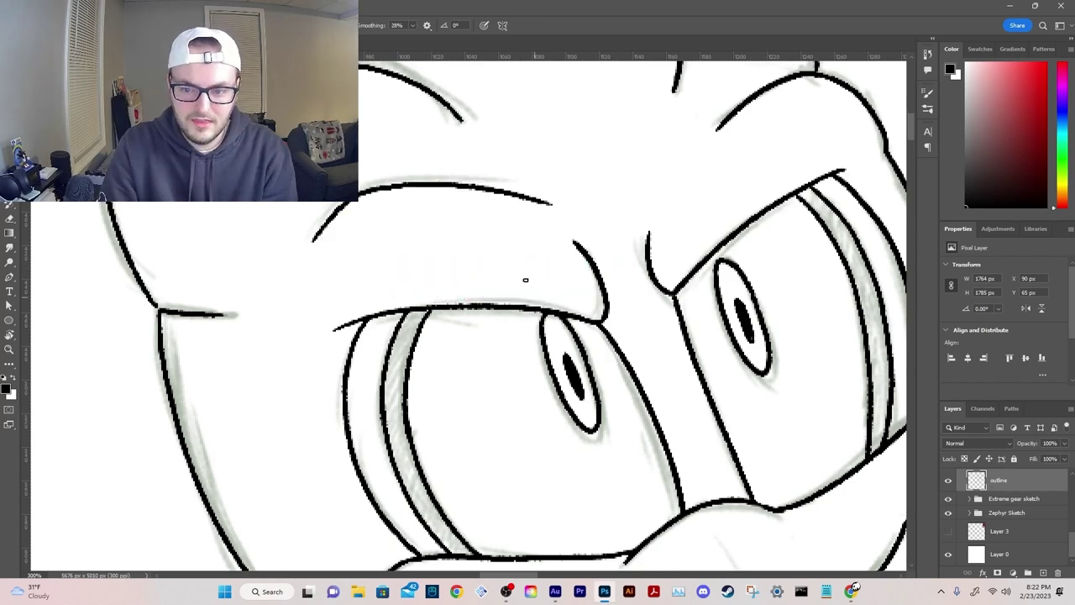
Step: Ink the two sides of the pointed triangular marking inside one edge of the hoverboard's nose, following the sketch
mouse_move(581, 268)
left_mouse_down()
mouse_move(501, 293)
mouse_move(420, 349)
left_mouse_up()
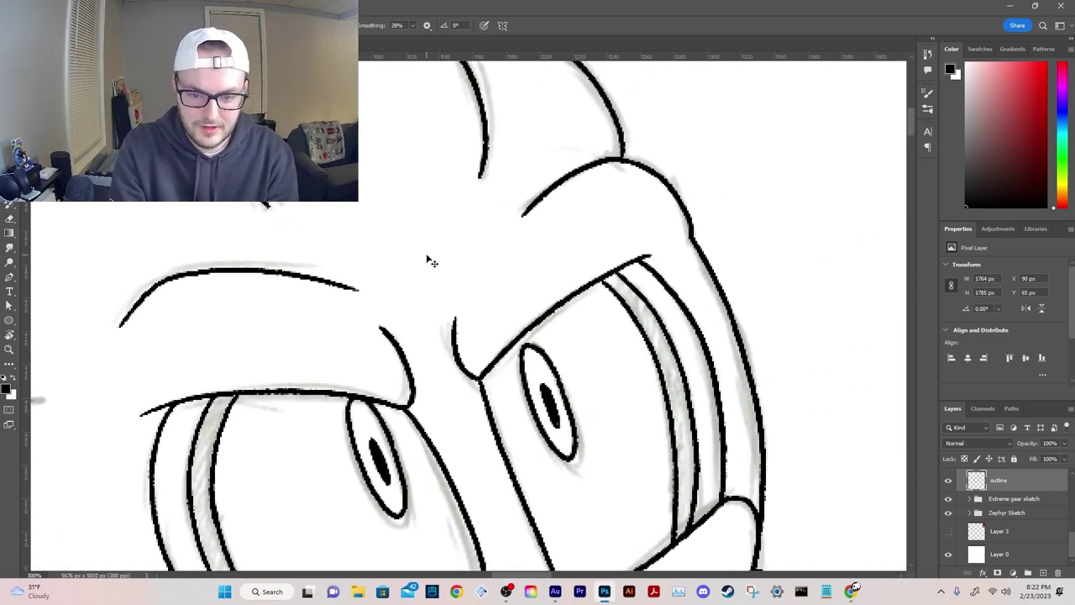
key("ctrl+minus")
key("ctrl+minus")
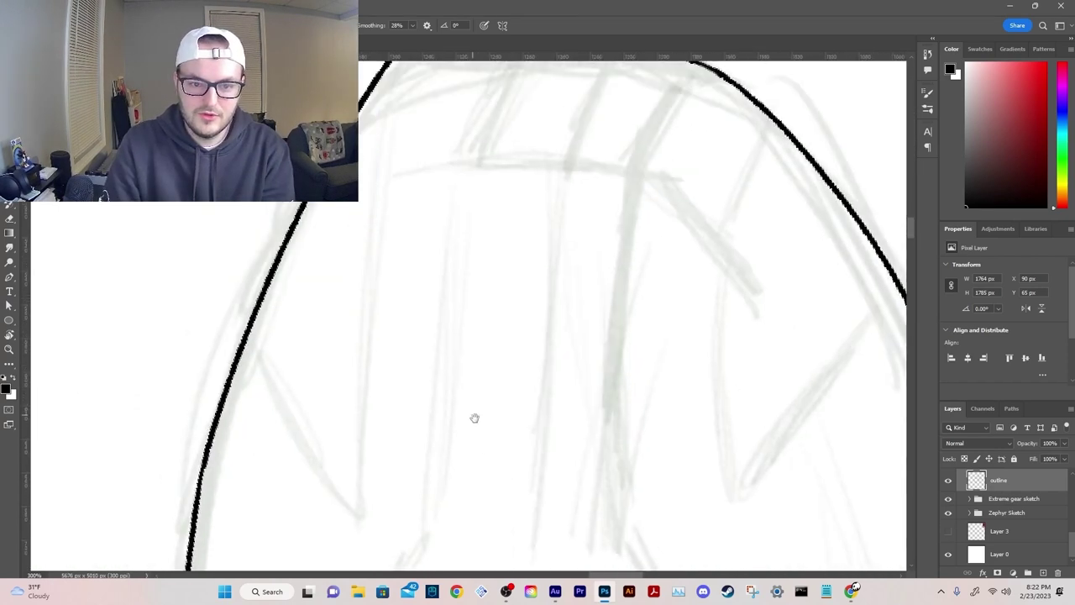
left_click_drag(476, 418, 477, 436)
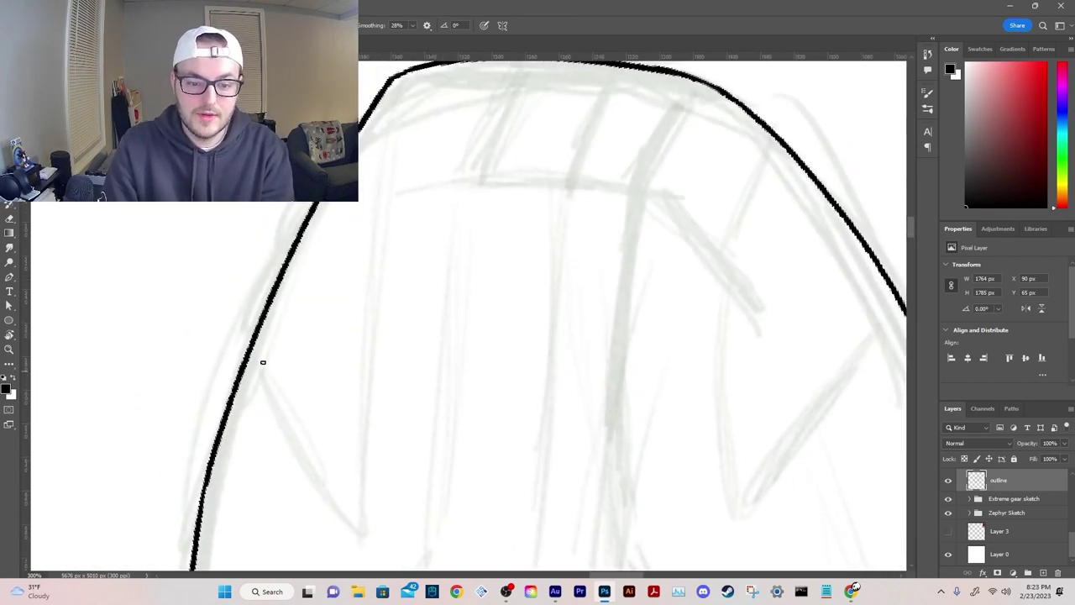
left_click_drag(250, 350, 361, 523)
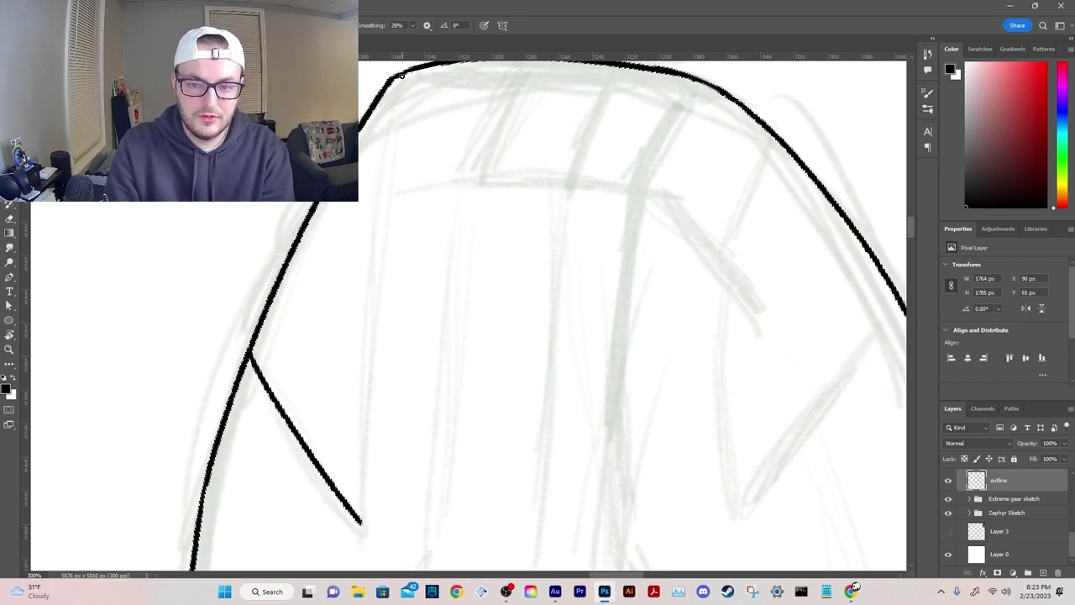
left_click_drag(393, 75, 373, 518)
key("ctrl+z")
key("r")
mouse_move(437, 253)
left_mouse_down()
mouse_move(574, 223)
mouse_move(543, 202)
left_mouse_up()
left_click(684, 111, "shift")
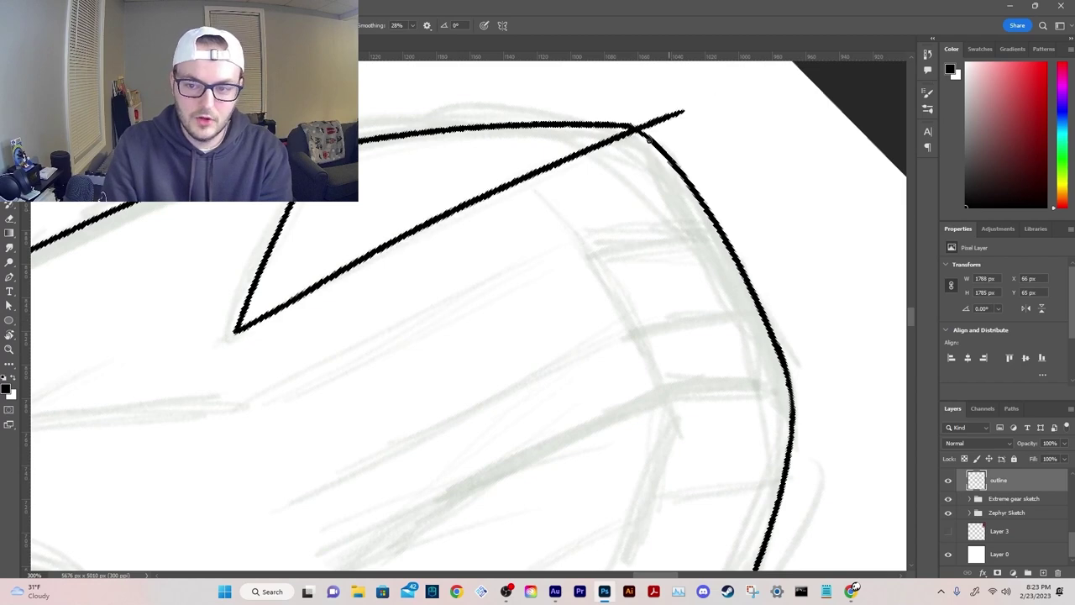
Step: Ink the central stripe line from the tip of the board's nose down its length and diagonally outward along the sketch
key("r")
mouse_move(432, 109)
left_mouse_down()
mouse_move(240, 220)
mouse_move(223, 276)
left_mouse_up()
scroll(290, 275, "down", 1)
left_click_drag(517, 113, 502, 197)
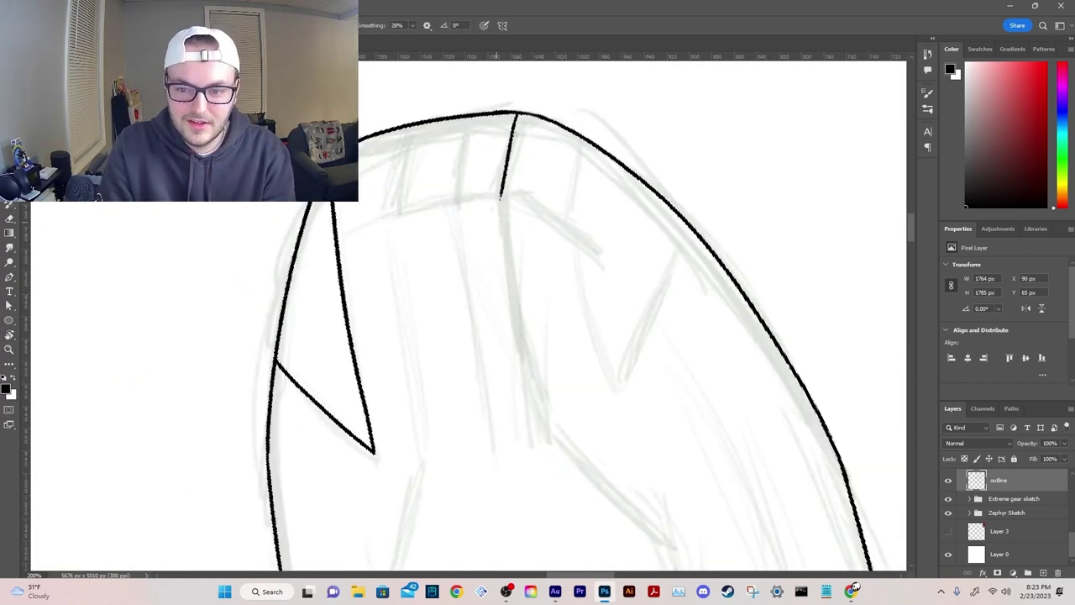
key("ctrl+z")
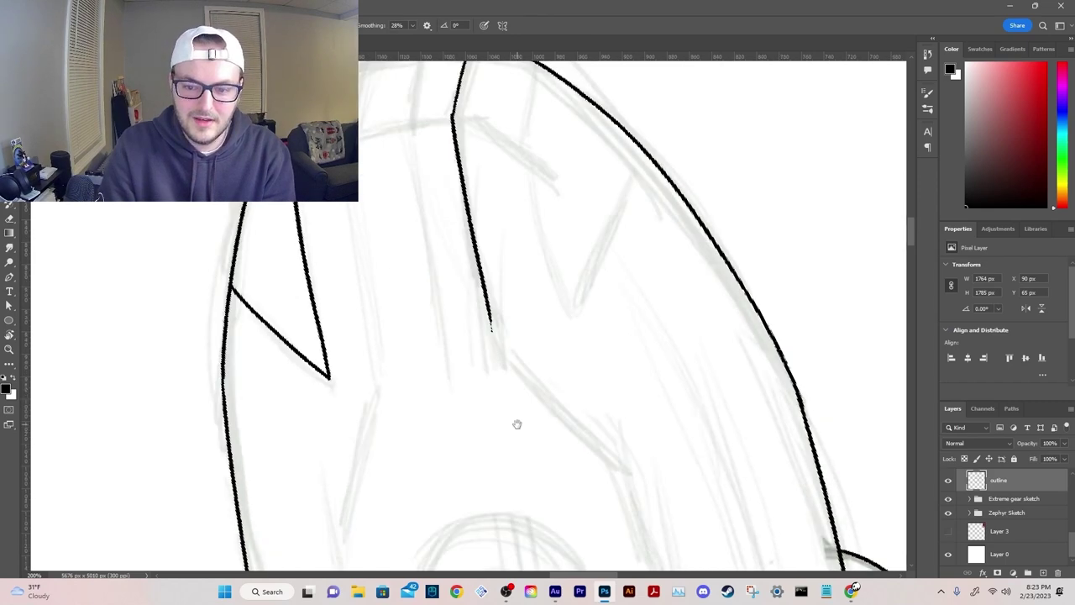
left_click_drag(515, 424, 409, 277)
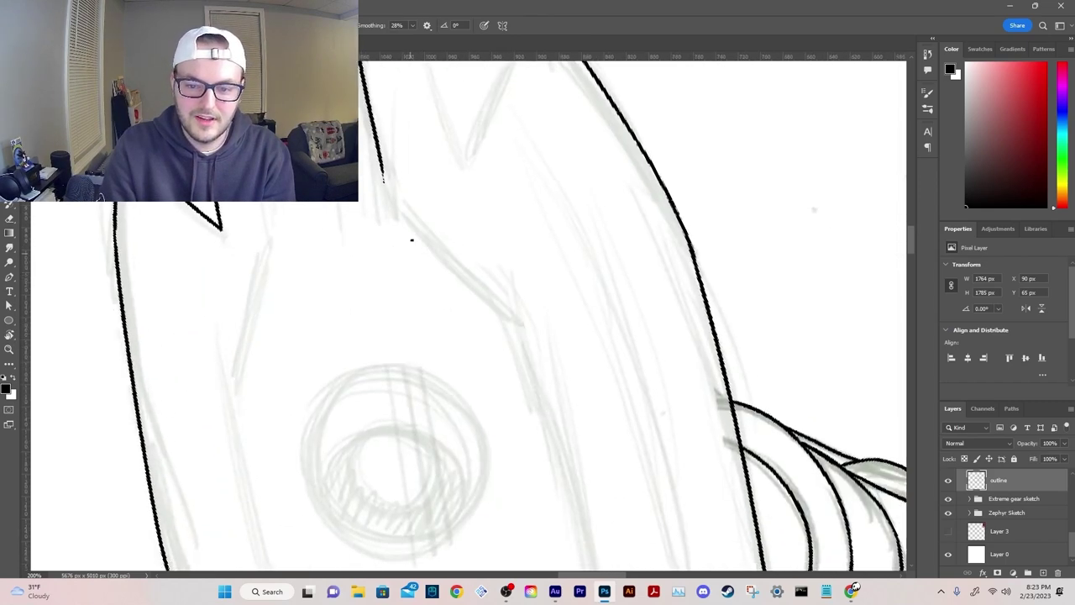
left_click_drag(383, 179, 521, 319)
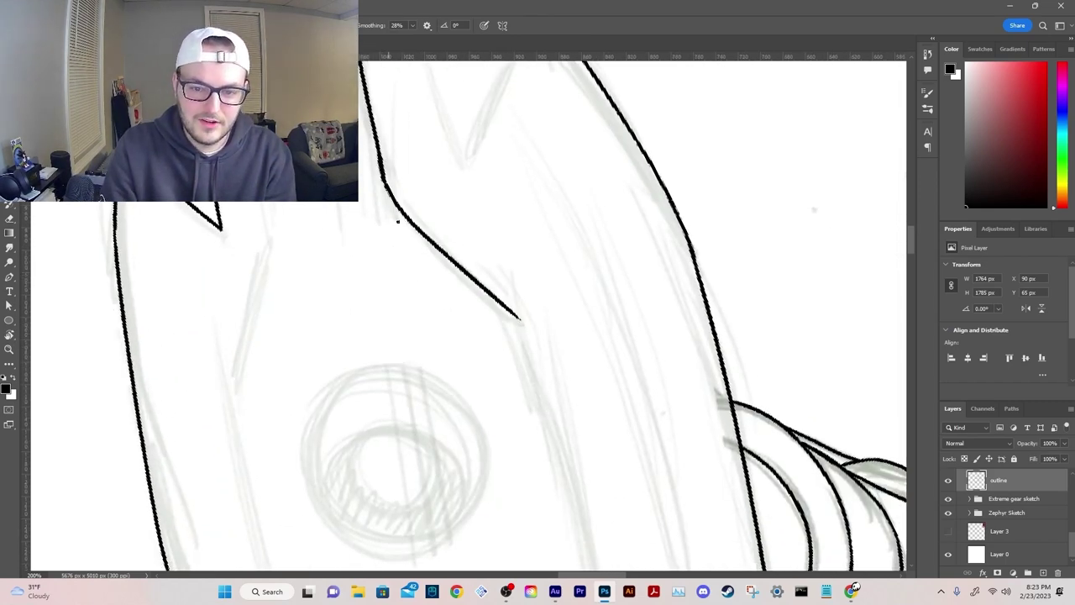
Step: Ink the matching pointed marking along the opposite edge of the board's nose, redoing the strokes until they follow the sketch
left_click_drag(382, 126, 372, 300)
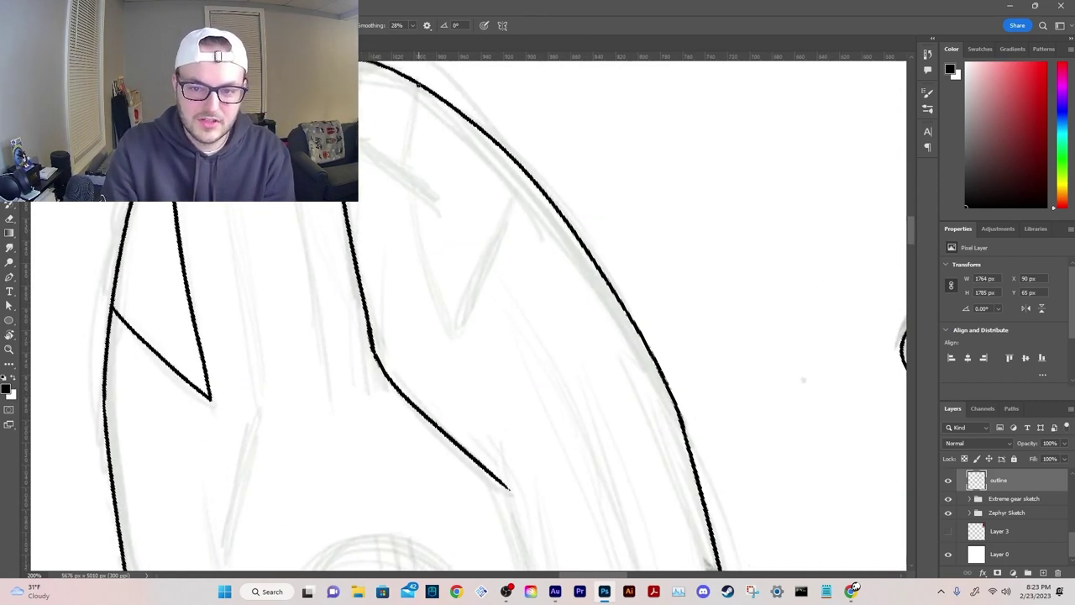
mouse_move(418, 83)
left_mouse_down()
mouse_move(399, 196)
mouse_move(409, 191)
mouse_move(430, 280)
mouse_move(448, 328)
left_mouse_up()
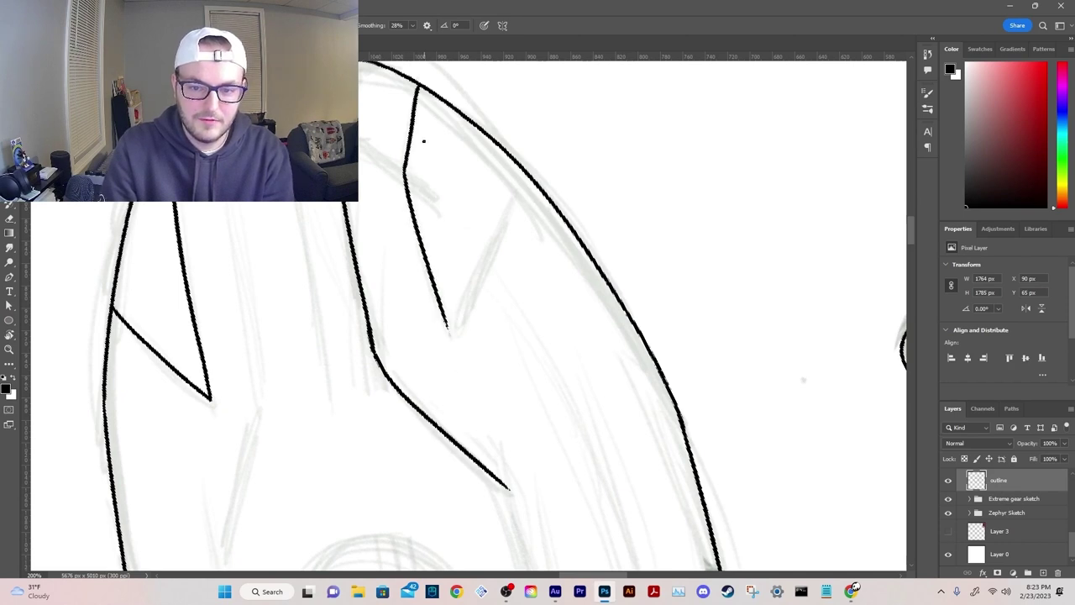
key("ctrl+z")
key("ctrl+z")
mouse_move(415, 82)
left_mouse_down()
mouse_move(410, 188)
mouse_move(462, 336)
left_mouse_up()
key("ctrl+z")
key("ctrl+z")
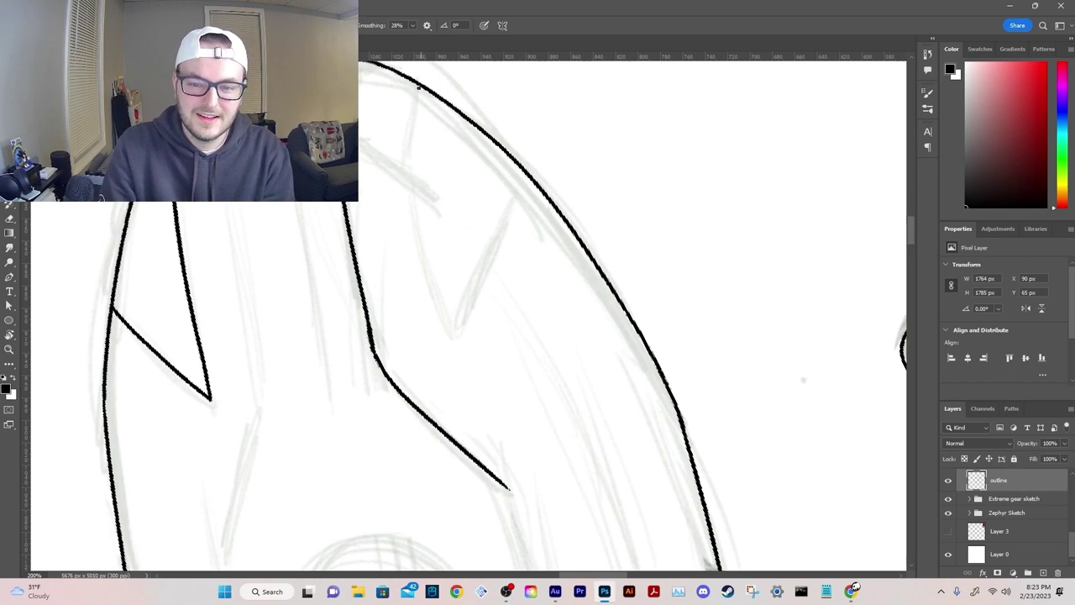
mouse_move(415, 82)
left_mouse_down()
mouse_move(404, 174)
mouse_move(451, 308)
left_mouse_up()
key("ctrl+z")
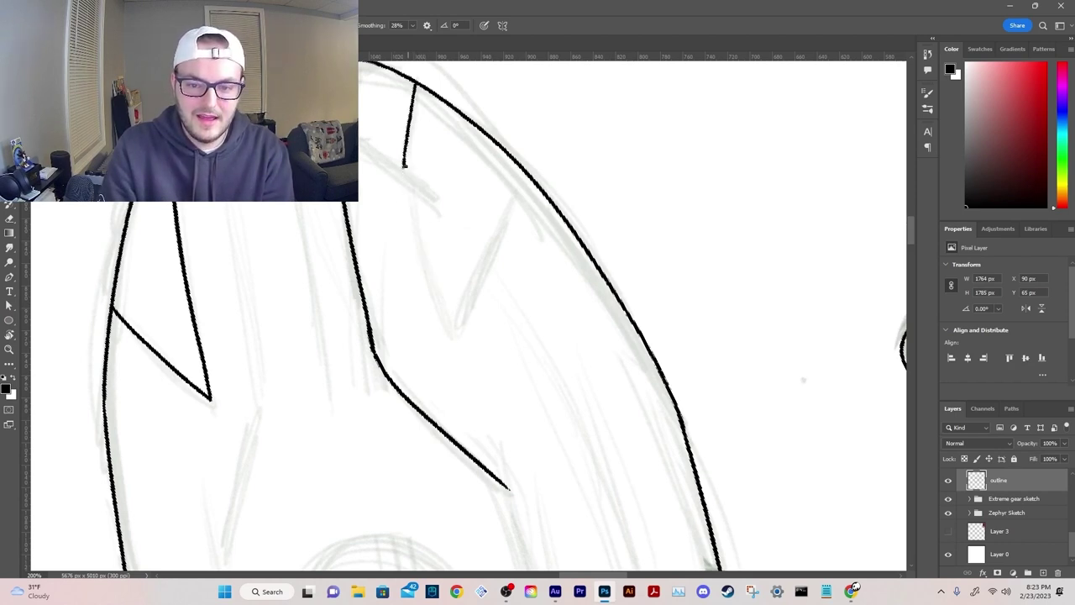
left_click_drag(404, 172, 455, 336)
key("ctrl+z")
mouse_move(404, 168)
left_mouse_down()
mouse_move(446, 335)
mouse_move(524, 174)
left_mouse_up()
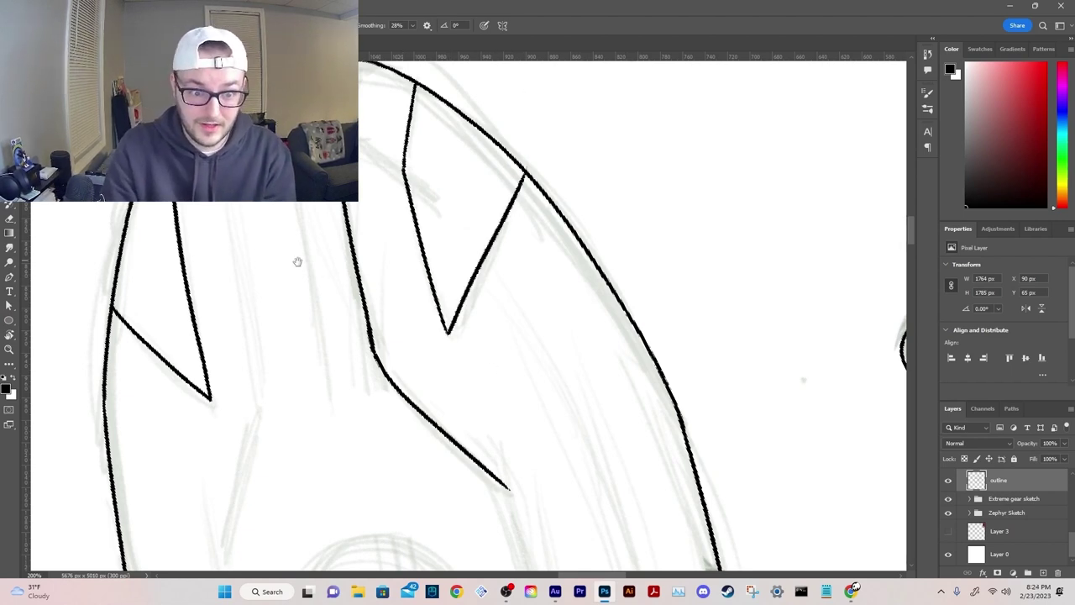
Step: Ink the remaining stripe lines running down from the board's nose and erase the stray stroke at the bend
left_click_drag(297, 261, 369, 348)
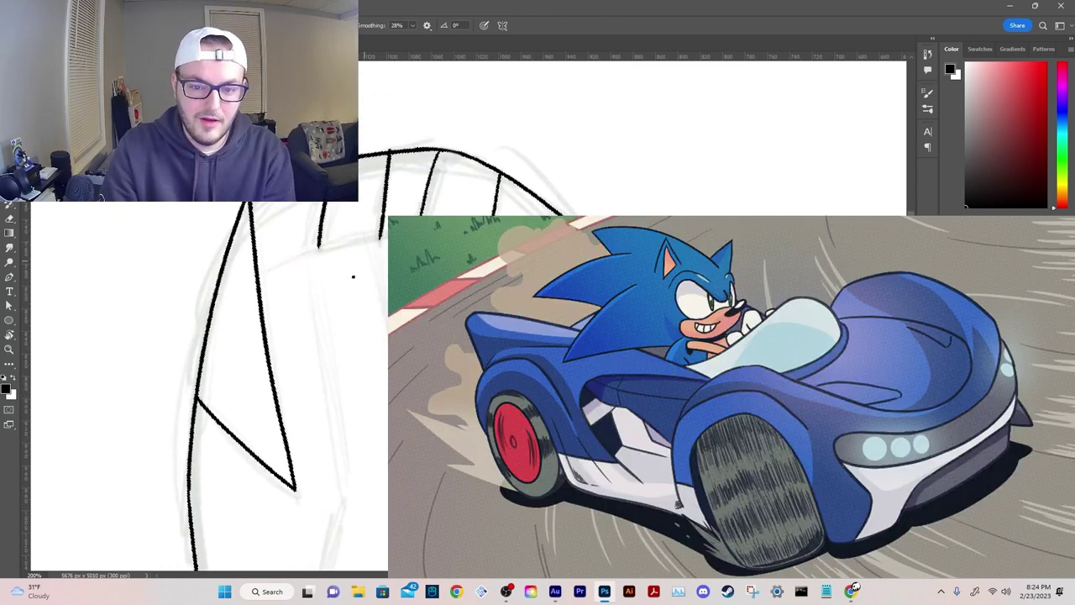
left_click_drag(353, 277, 386, 210)
left_click_drag(352, 151, 384, 371)
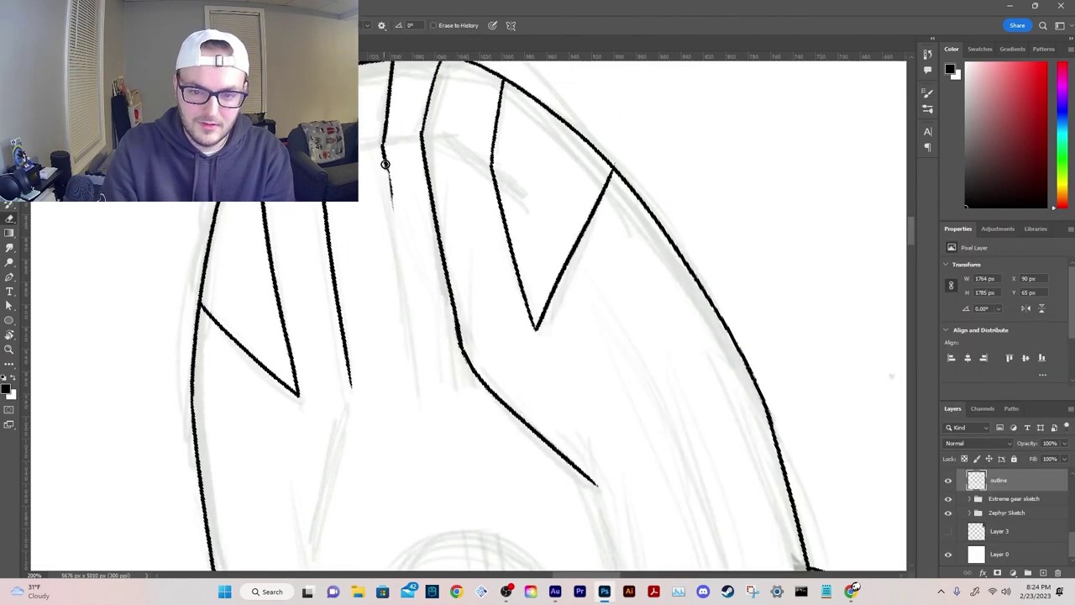
left_click_drag(385, 163, 385, 135)
mouse_move(382, 185)
left_mouse_down()
mouse_move(385, 151)
mouse_move(378, 313)
left_mouse_up()
key("ctrl+plus")
mouse_move(333, 239)
left_mouse_down()
mouse_move(321, 238)
mouse_move(332, 200)
left_mouse_up()
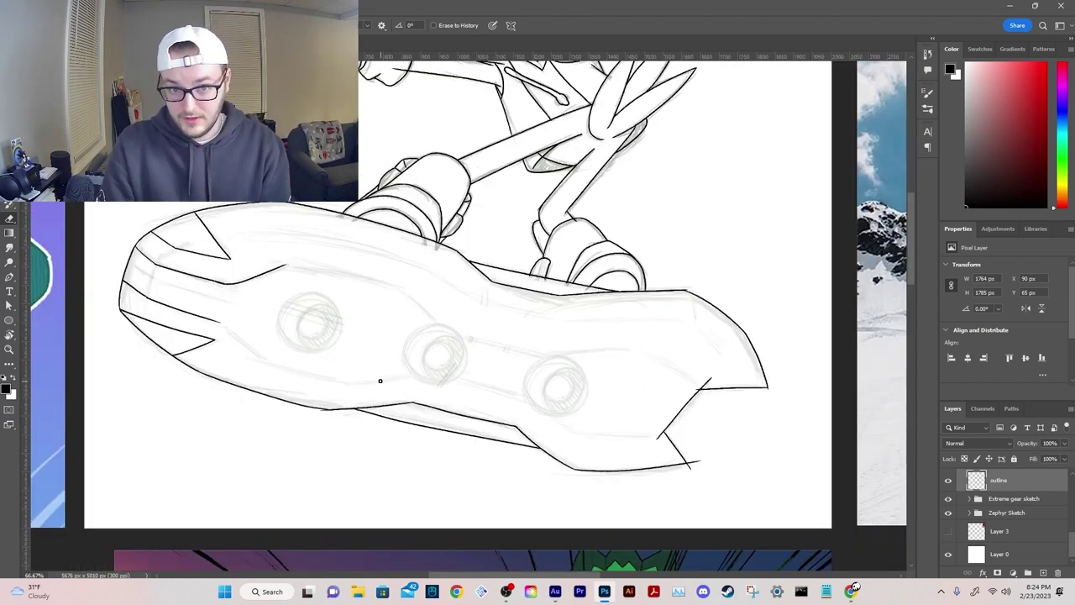
Step: Ink the round port nearest the nose on the board's underside as a large circle with two nested circles
key("b")
scroll(362, 266, "up", 5)
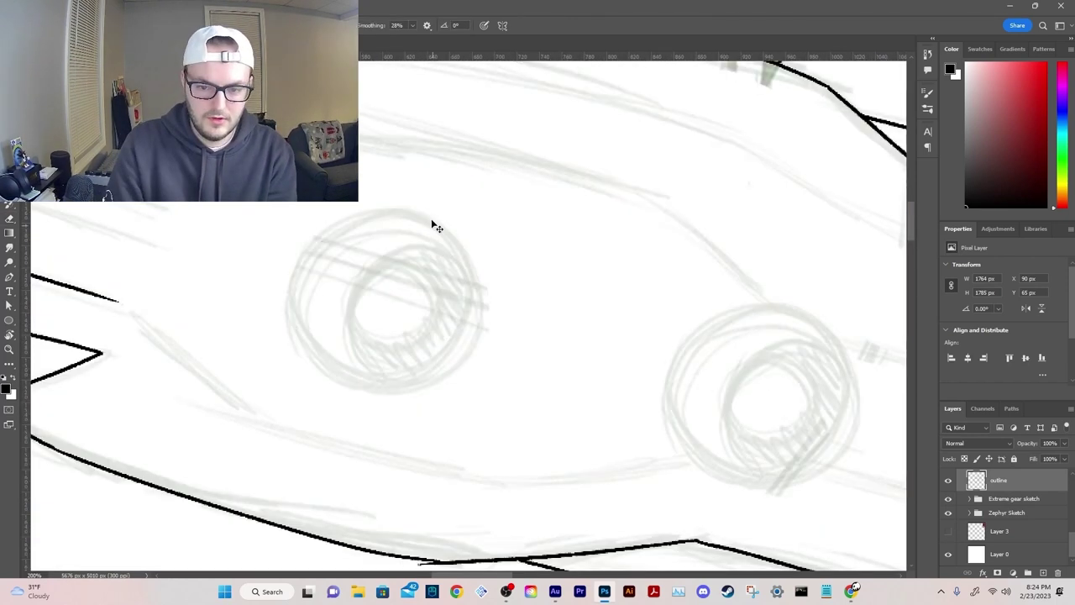
mouse_move(440, 219)
left_mouse_down()
mouse_move(328, 218)
mouse_move(434, 231)
mouse_move(491, 256)
mouse_move(438, 222)
left_mouse_up()
key("ctrl+z")
key("ctrl+plus")
key("ctrl+plus")
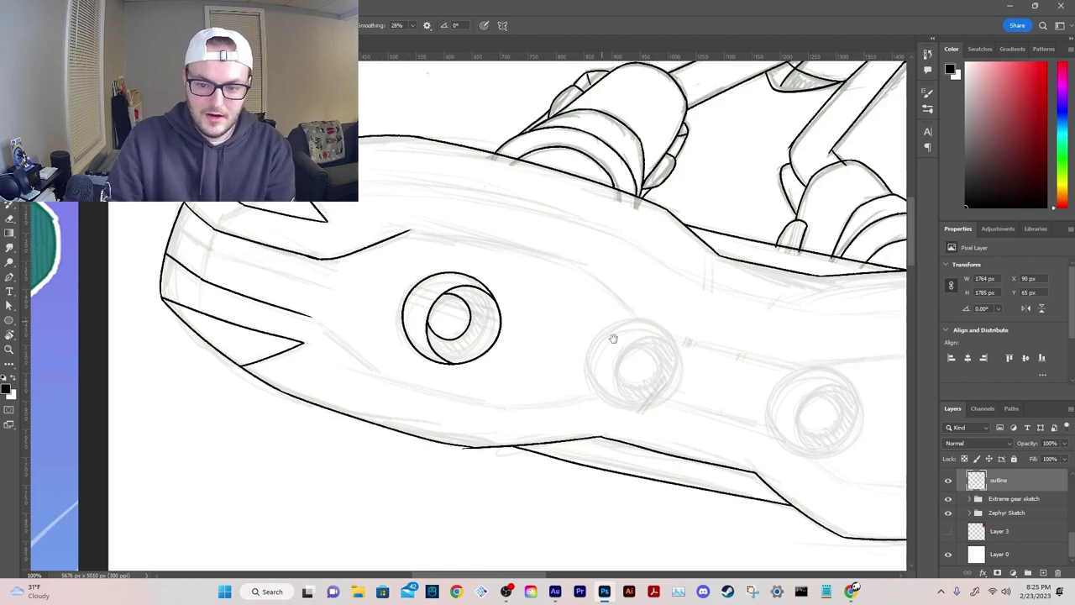
Step: Lasso the inked round port and place copies over the middle and rear sketched ports, then deselect
left_click_drag(613, 338, 487, 307)
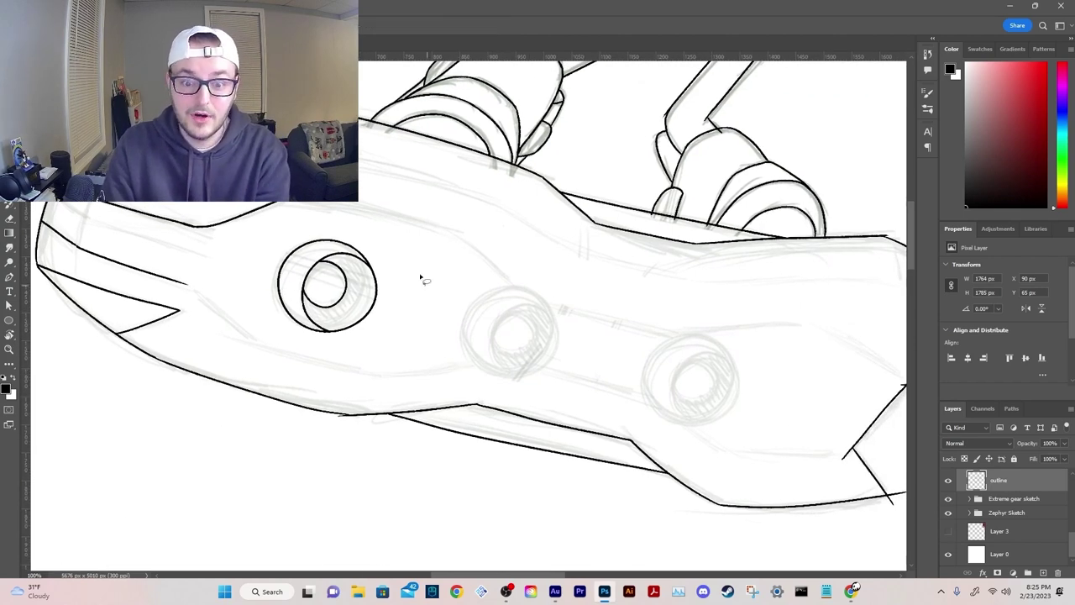
mouse_move(379, 240)
left_mouse_down()
mouse_move(300, 218)
mouse_move(257, 309)
mouse_move(384, 331)
mouse_move(382, 244)
left_mouse_up()
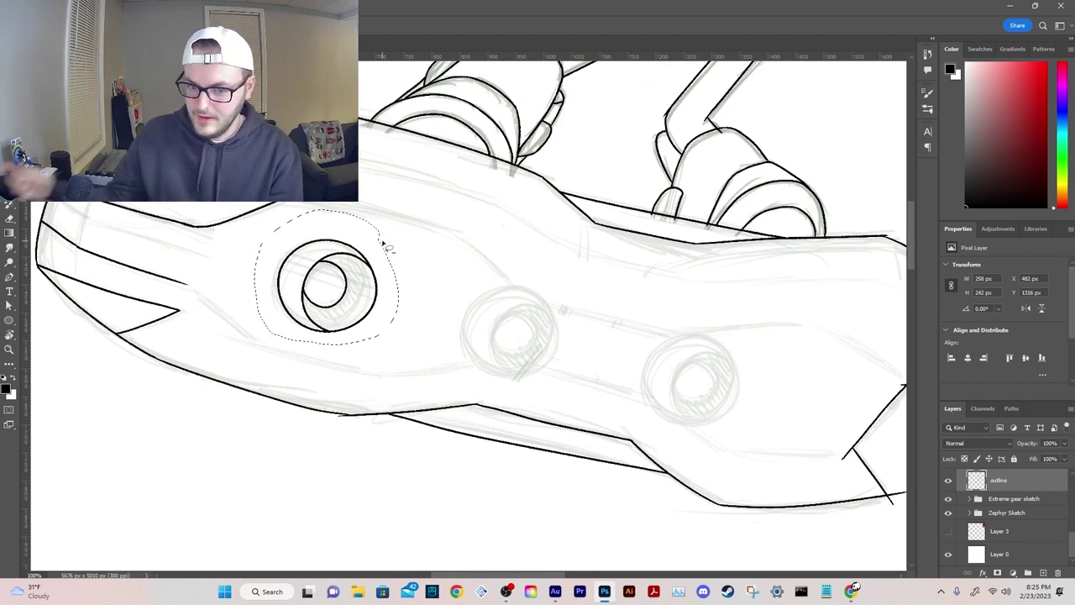
key("v")
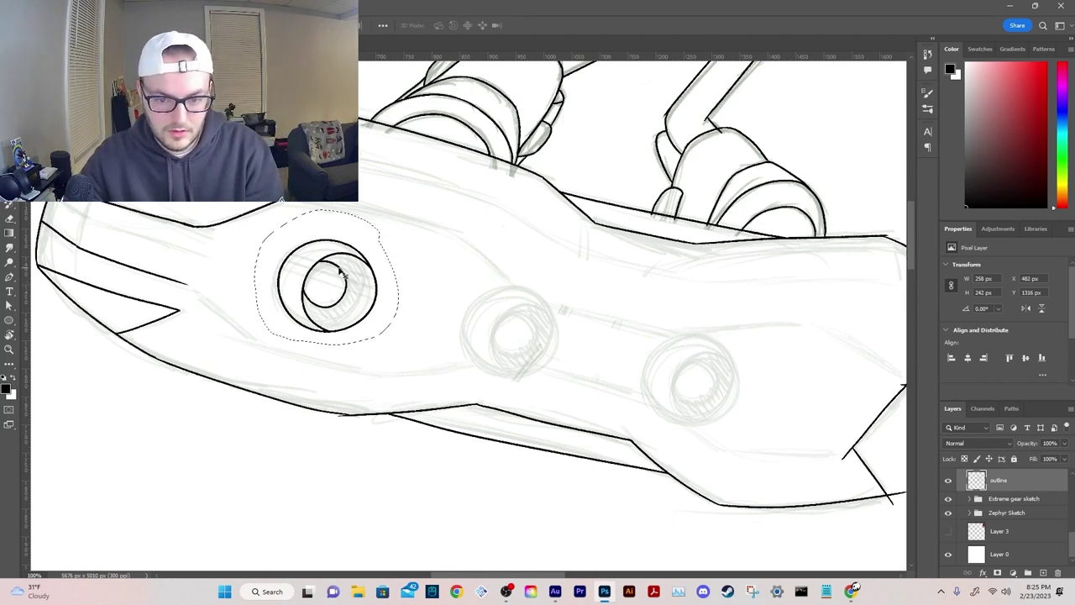
mouse_move(340, 271)
left_mouse_down()
mouse_move(518, 314)
mouse_move(534, 295)
mouse_move(644, 349)
mouse_move(705, 361)
left_mouse_up()
key("ctrl+d")
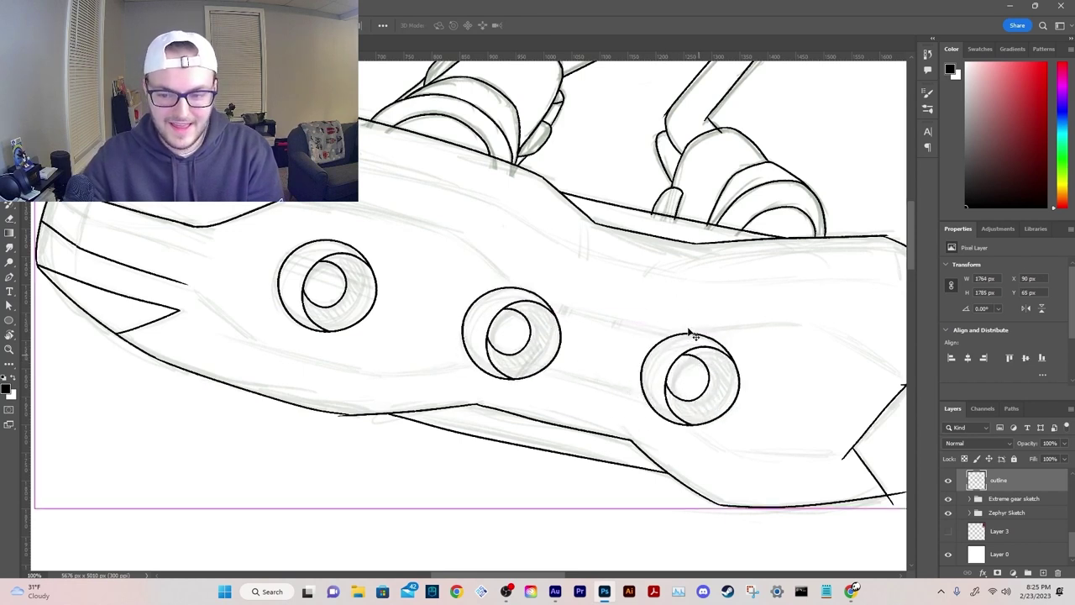
Step: Ink the centre panel's edges between and around the three round ports up to the tail, erasing the overlapping line ends
key("ctrl+plus")
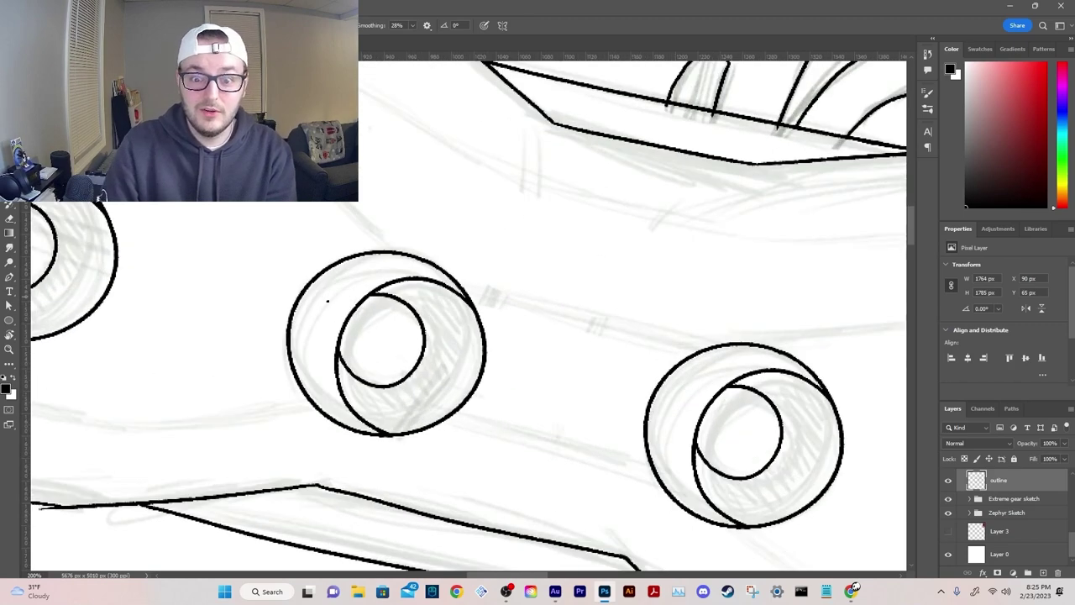
left_click_drag(365, 252, 601, 355)
key("r")
mouse_move(498, 164)
left_mouse_down()
mouse_move(559, 157)
mouse_move(640, 272)
mouse_move(511, 320)
mouse_move(448, 476)
left_mouse_up()
key("b")
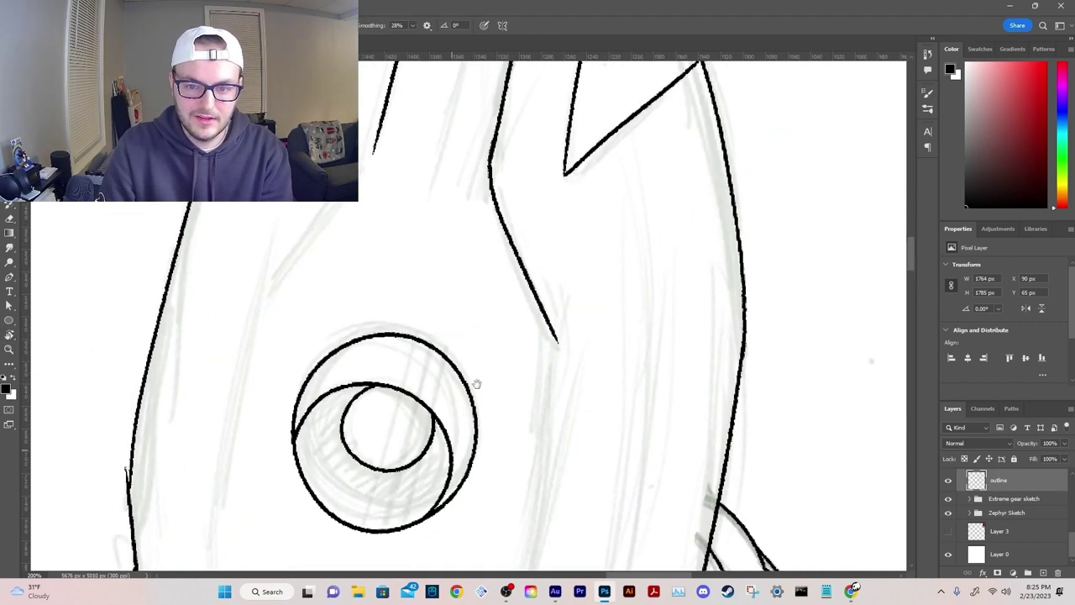
left_click_drag(470, 223, 485, 291)
left_click_drag(388, 225, 271, 370)
left_click_drag(330, 419, 431, 204)
key("e")
left_click_drag(421, 470, 403, 226)
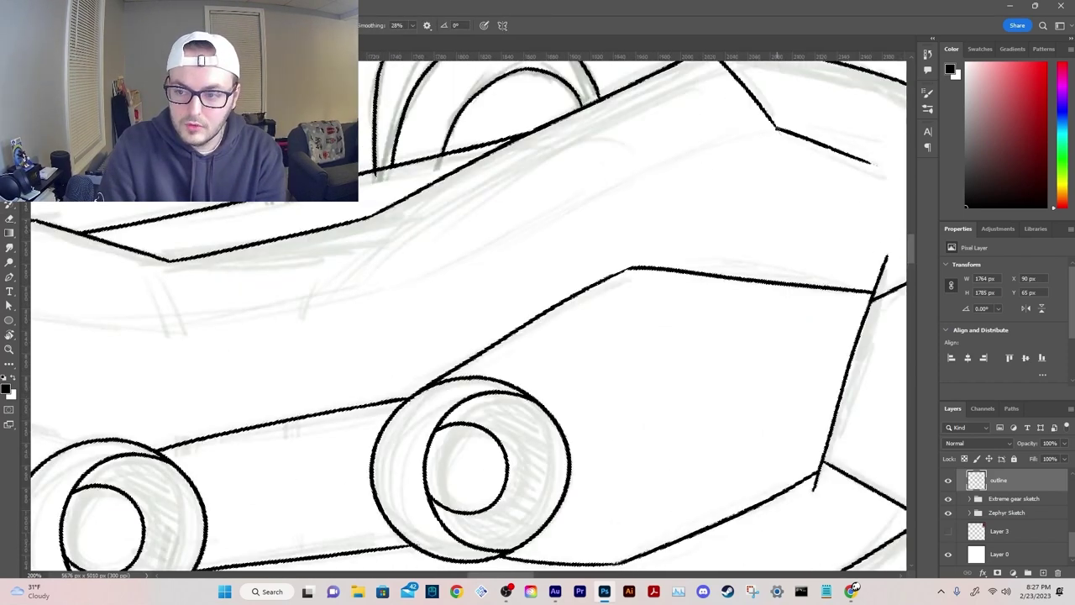
Step: Ink the inner contour line from the tail past the rear and middle ports, and erase the crossed ends at its bend
left_click_drag(758, 133, 378, 302)
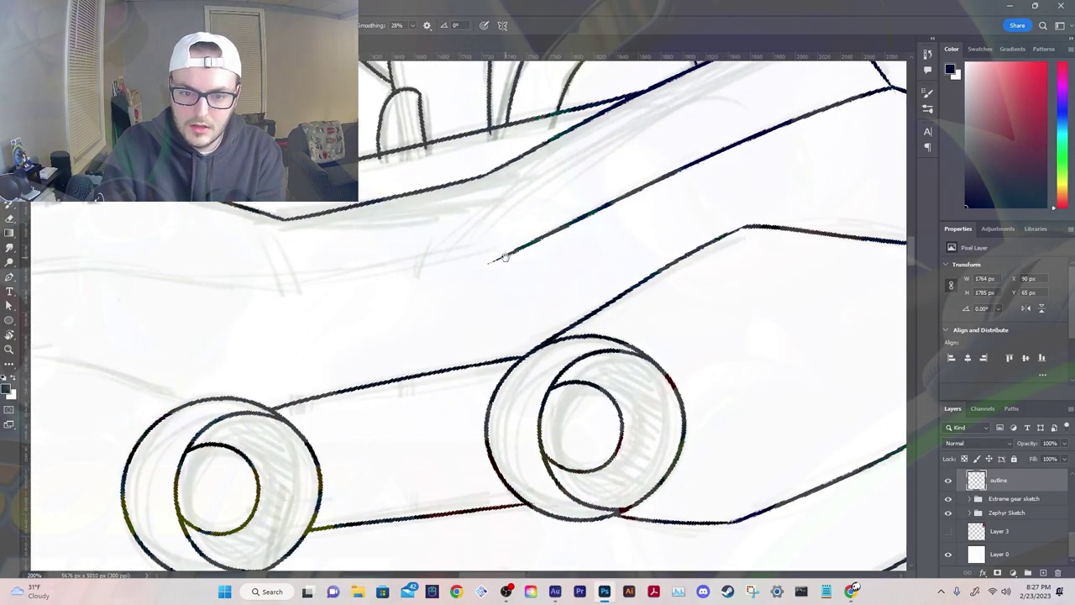
left_click_drag(284, 304, 592, 244)
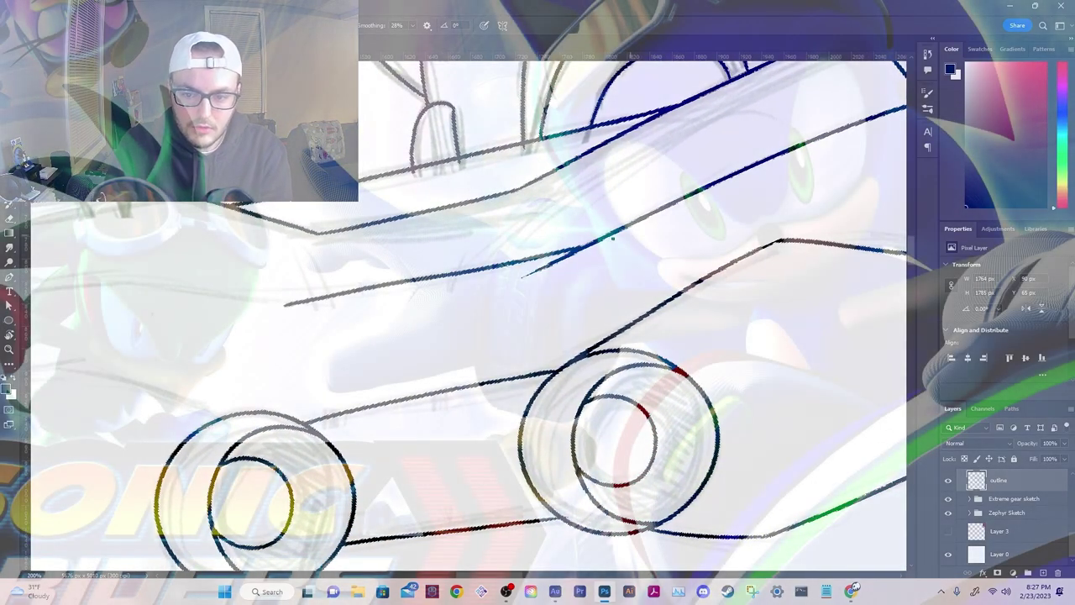
key("e")
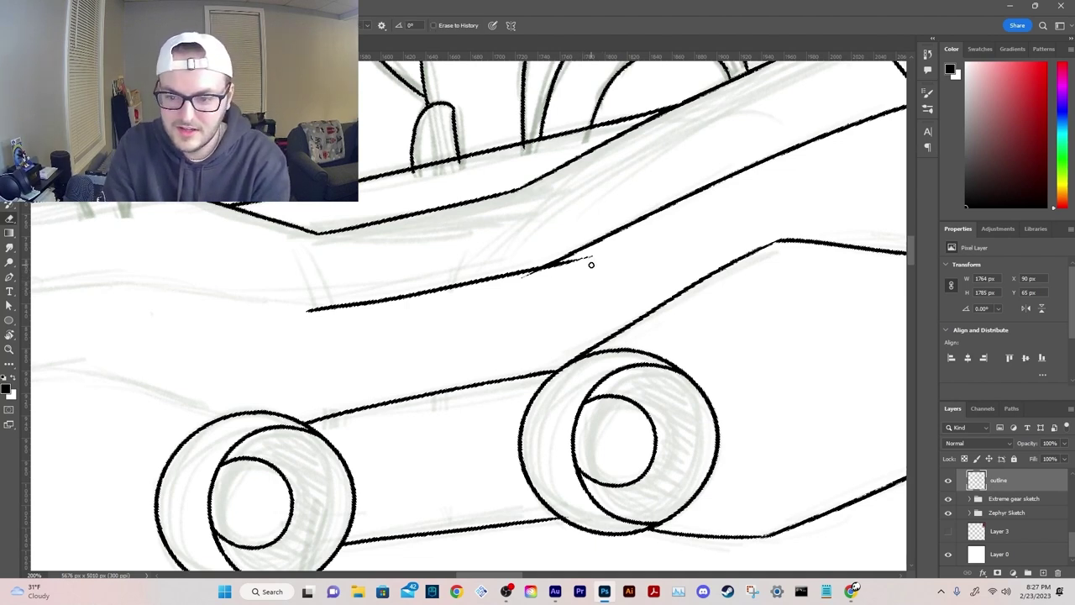
left_click_drag(592, 262, 562, 273)
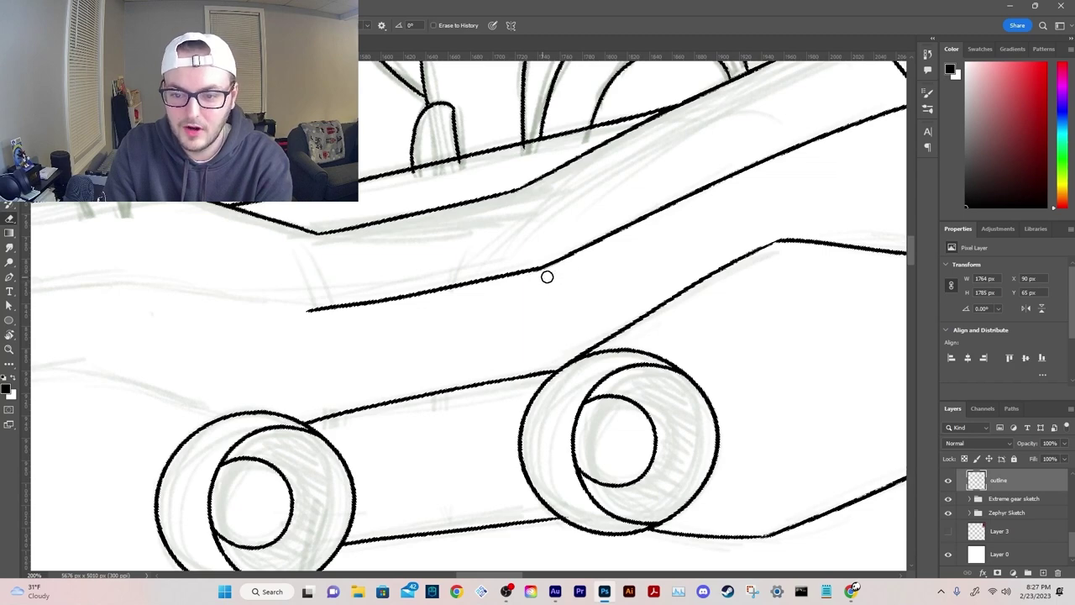
Step: Ink the board's upper inner contour line from its open middle end forward toward the nose, undoing the first stroke
scroll(469, 311, "left", 5)
scroll(497, 312, "down", 1)
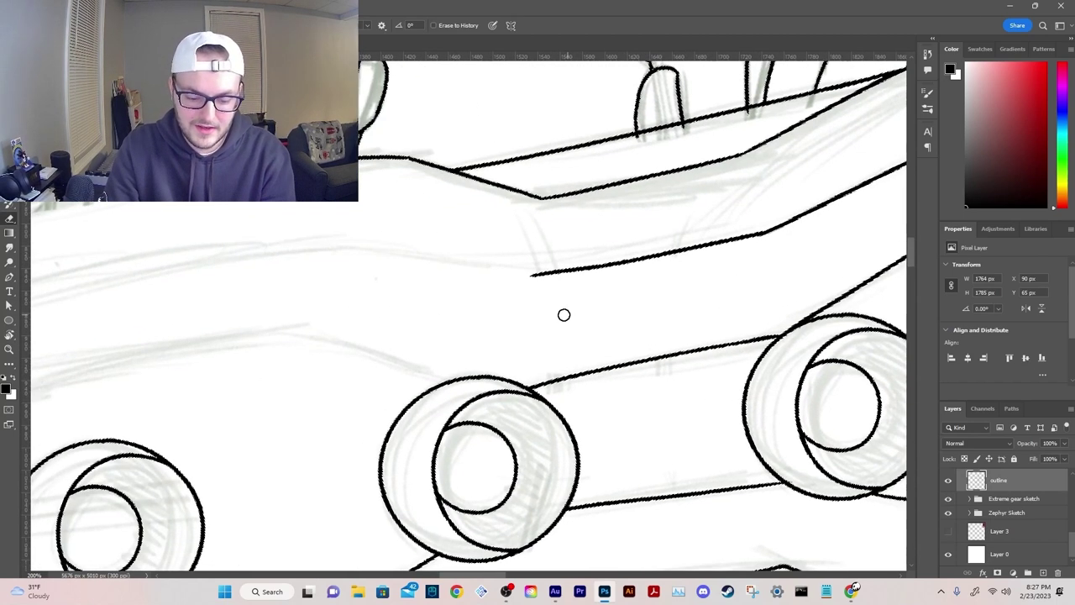
key("r")
left_click_drag(614, 302, 580, 237)
key("b")
left_click_drag(415, 326, 577, 234)
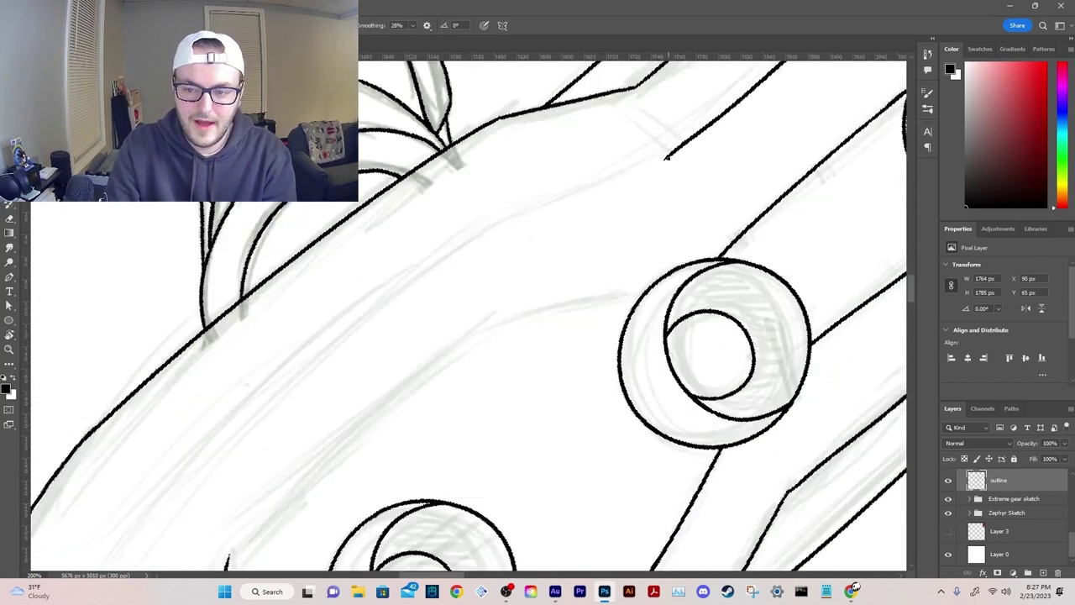
left_click_drag(667, 159, 462, 251)
key("ctrl+z")
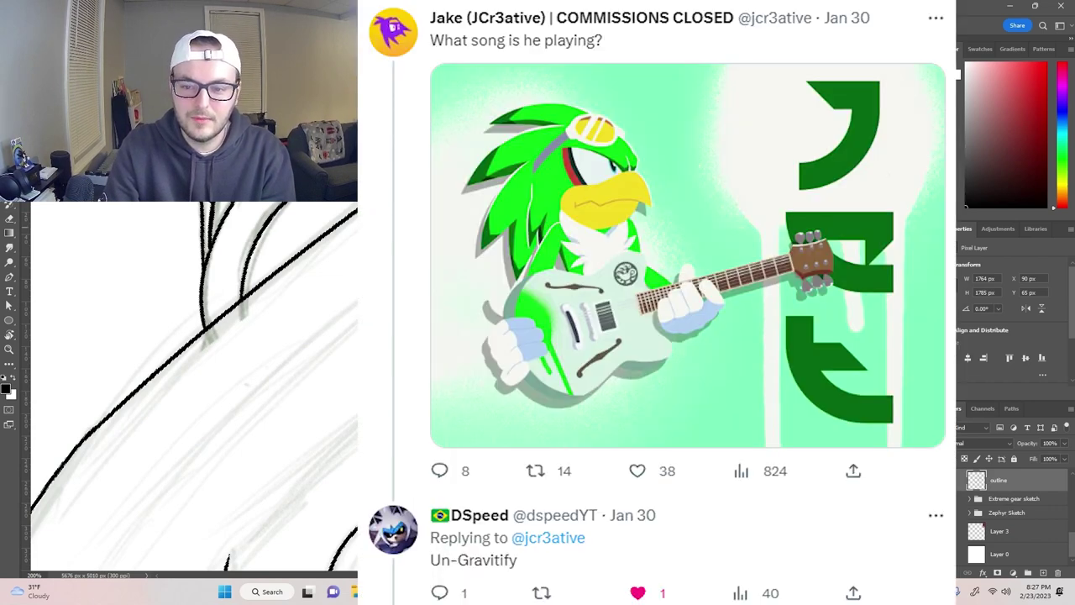
left_click_drag(453, 370, 575, 248)
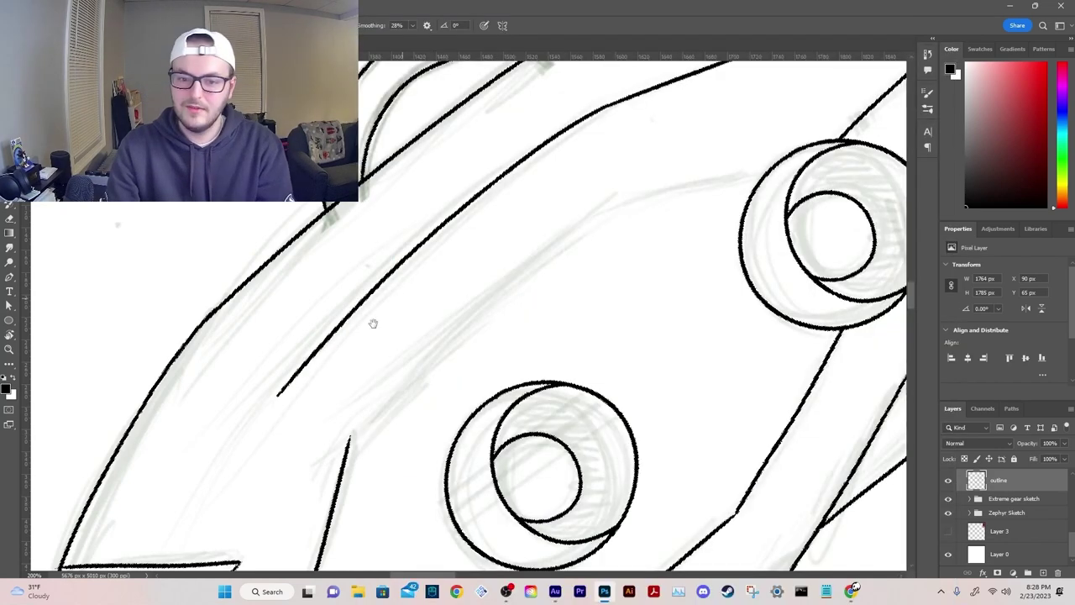
left_click_drag(372, 323, 438, 223)
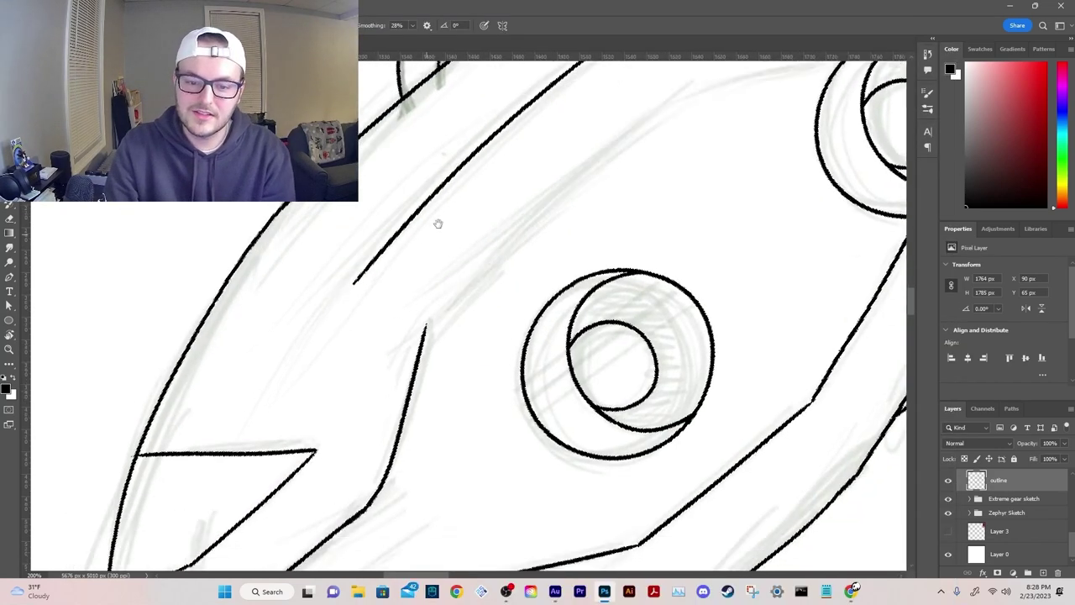
Step: Ink the contour from the upper nose notch back to the upper inner line, and erase the excess where the strokes overlap
key("r")
left_click_drag(278, 383, 266, 323)
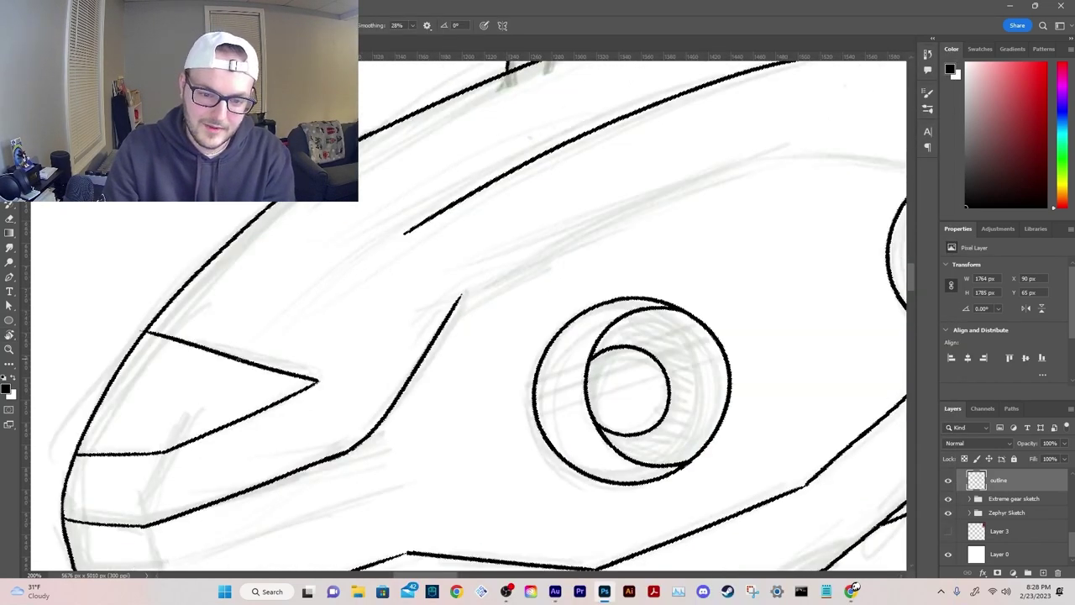
left_click_drag(240, 358, 354, 254)
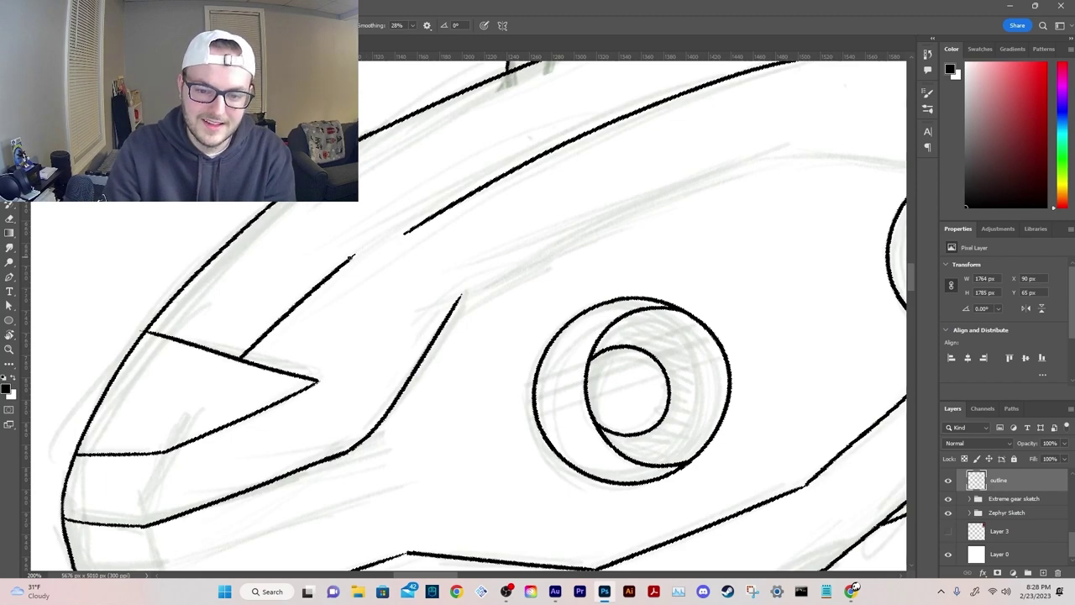
left_click_drag(353, 257, 667, 103)
key("e")
mouse_move(493, 187)
left_mouse_down()
mouse_move(451, 251)
mouse_move(470, 243)
left_mouse_up()
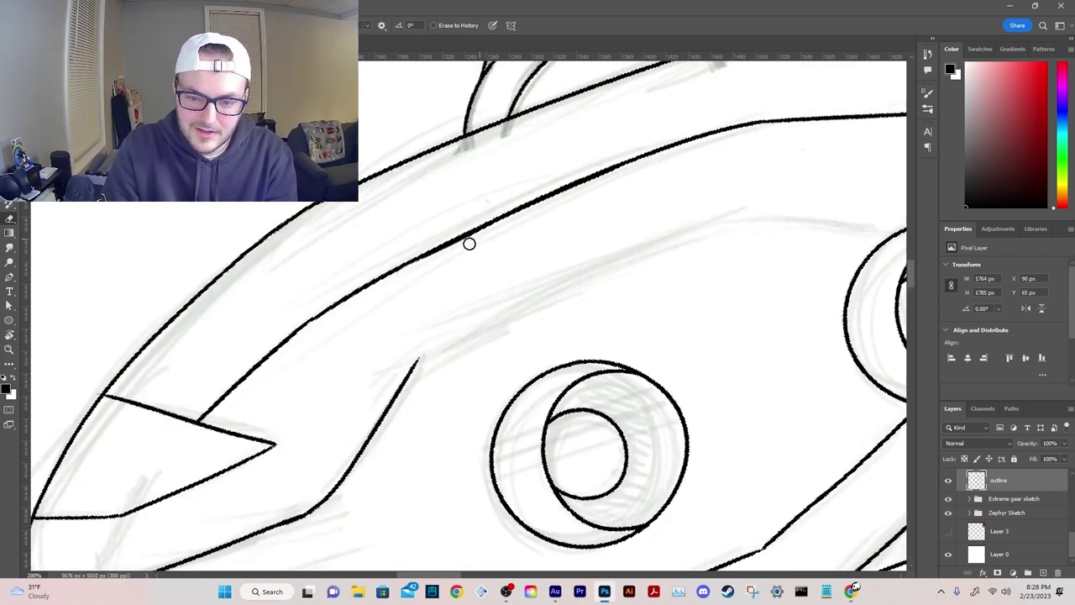
Step: Reset the canvas rotation, hide the Extreme gear sketch and Zephyr Sketch groups, and compare the line art with the snowboarder photo
left_click_drag(511, 353, 439, 238)
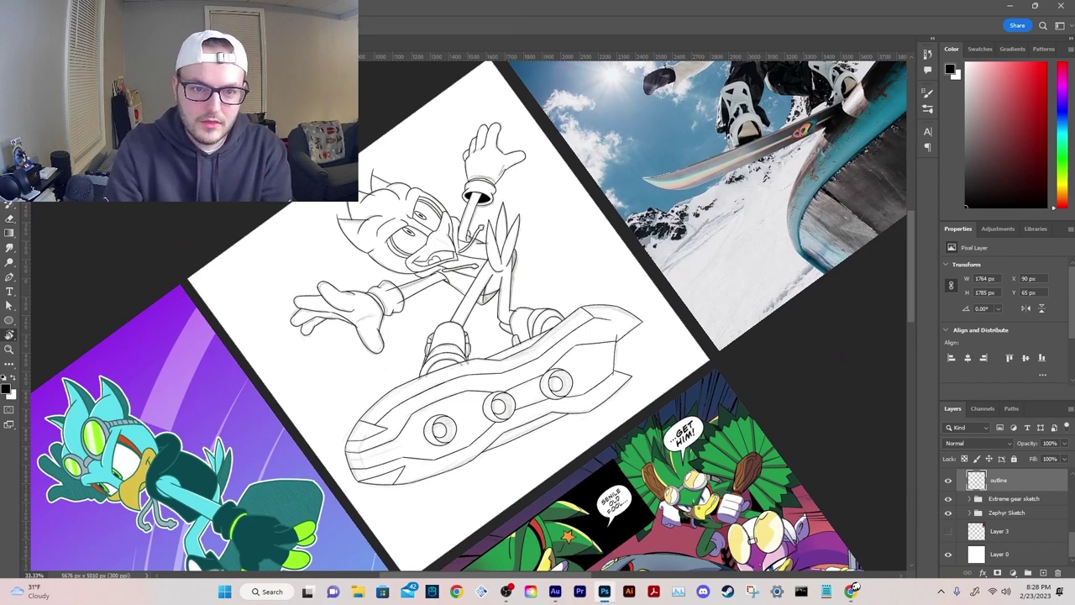
key("Escape")
key("e")
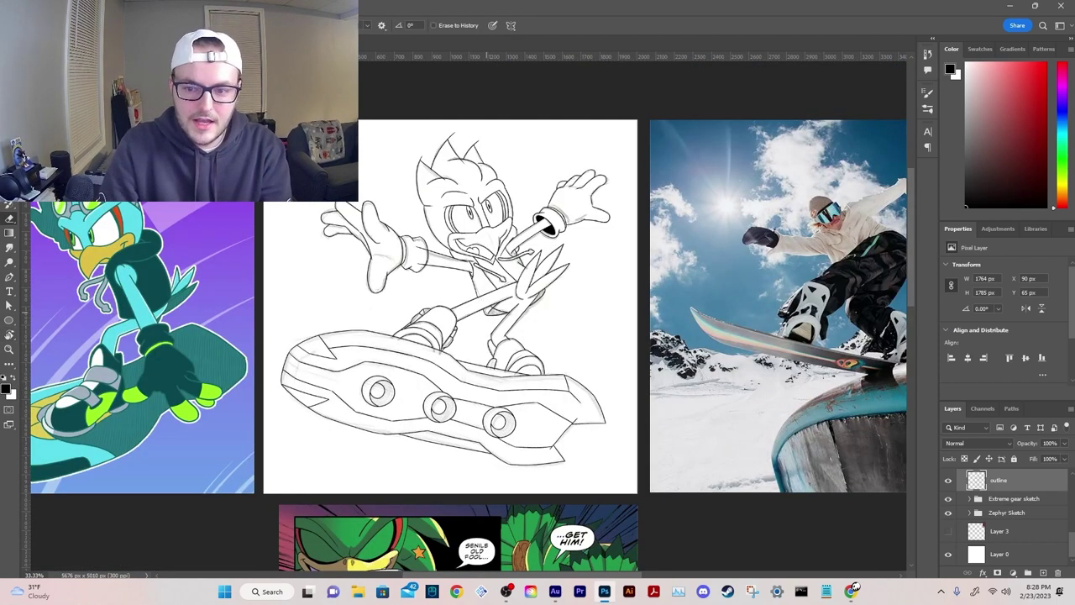
mouse_move(506, 331)
left_mouse_down()
mouse_move(488, 302)
mouse_move(564, 312)
mouse_move(516, 356)
left_mouse_up()
scroll(516, 356, "down", 1)
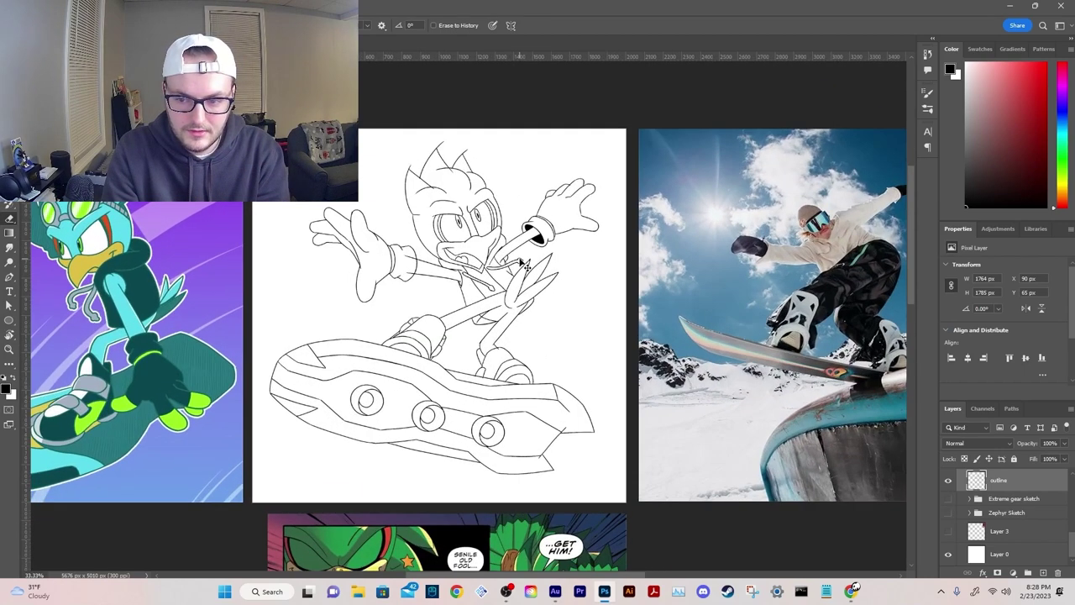
scroll(523, 263, "up", 1)
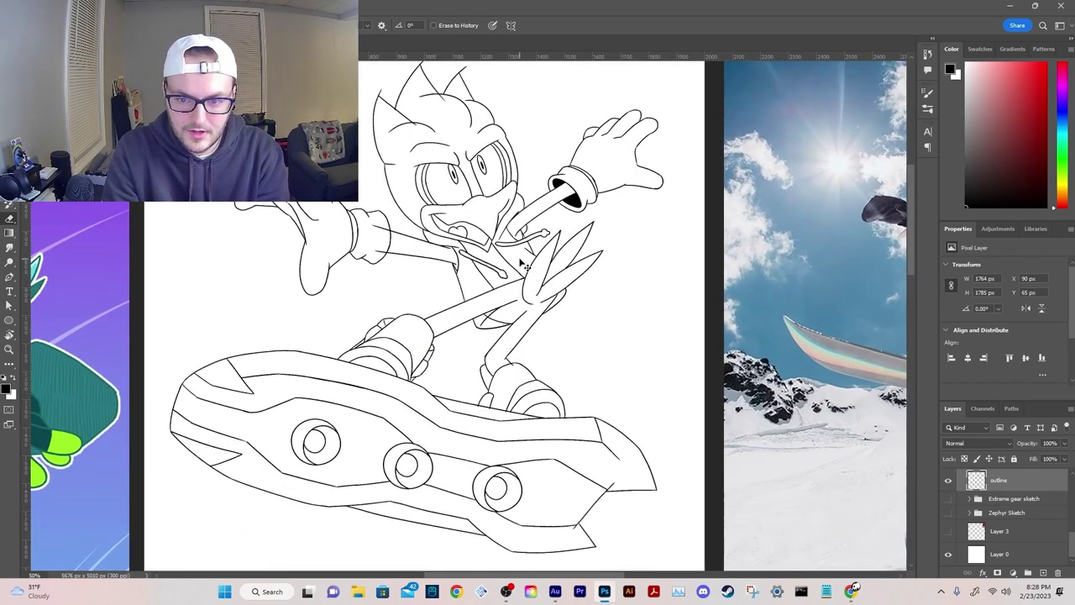
left_click_drag(734, 311, 237, 337)
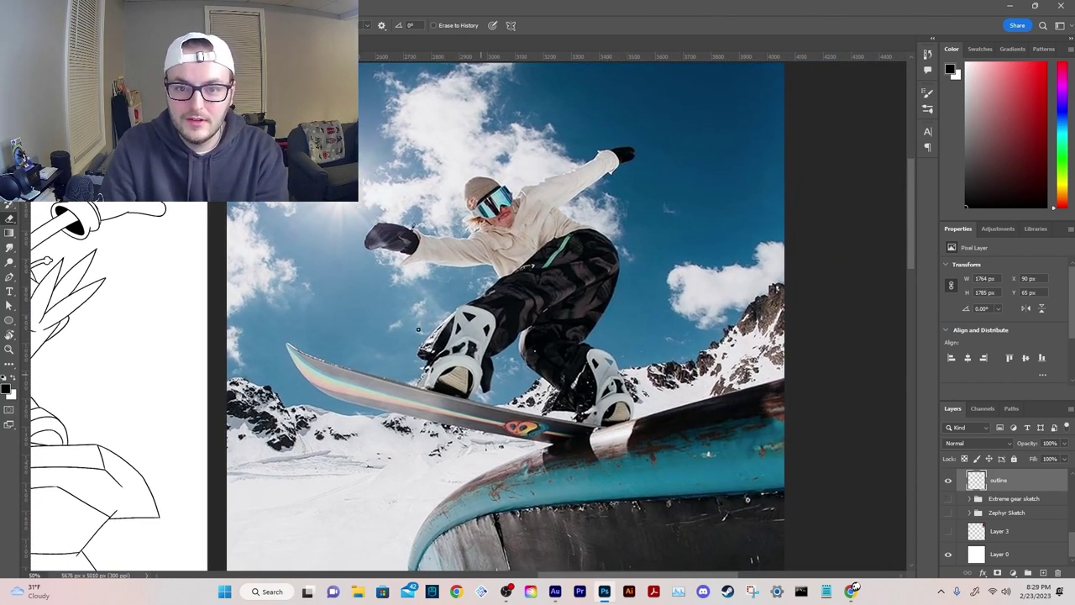
mouse_move(323, 356)
left_mouse_down()
mouse_move(493, 300)
mouse_move(574, 349)
left_mouse_up()
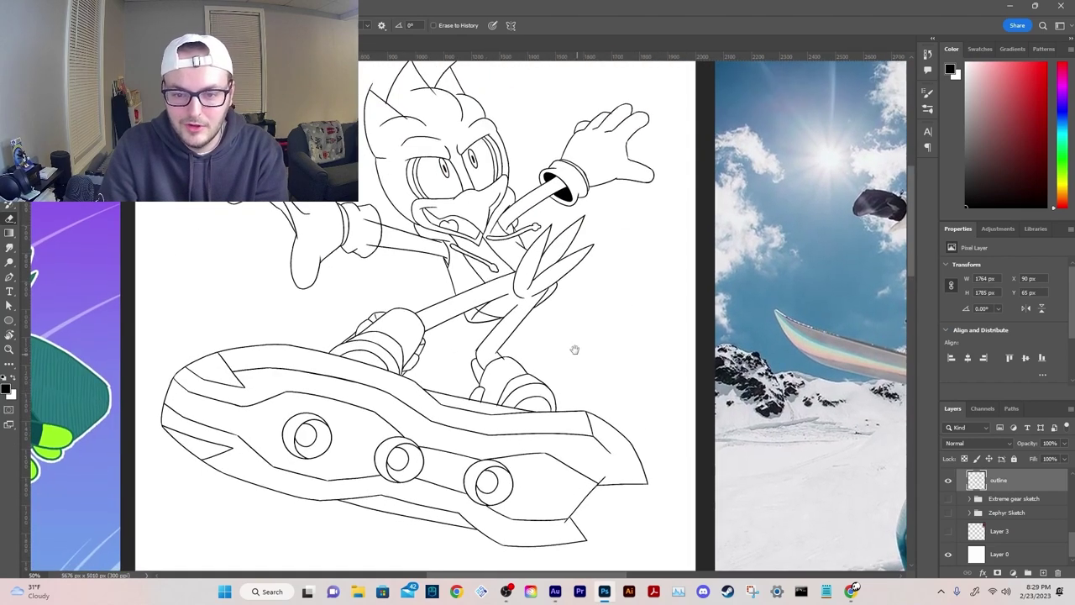
Step: Erase the overshooting line ends at the tip and base of the smaller feather spike on the head
scroll(409, 202, "up", 3)
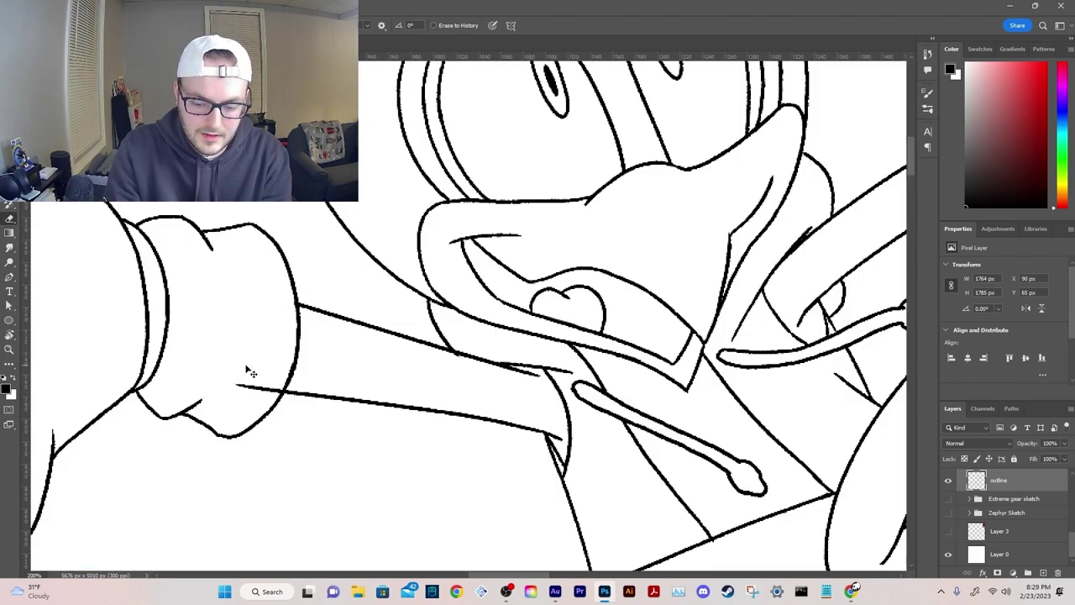
scroll(252, 370, "up", 2)
left_click_drag(379, 334, 411, 338)
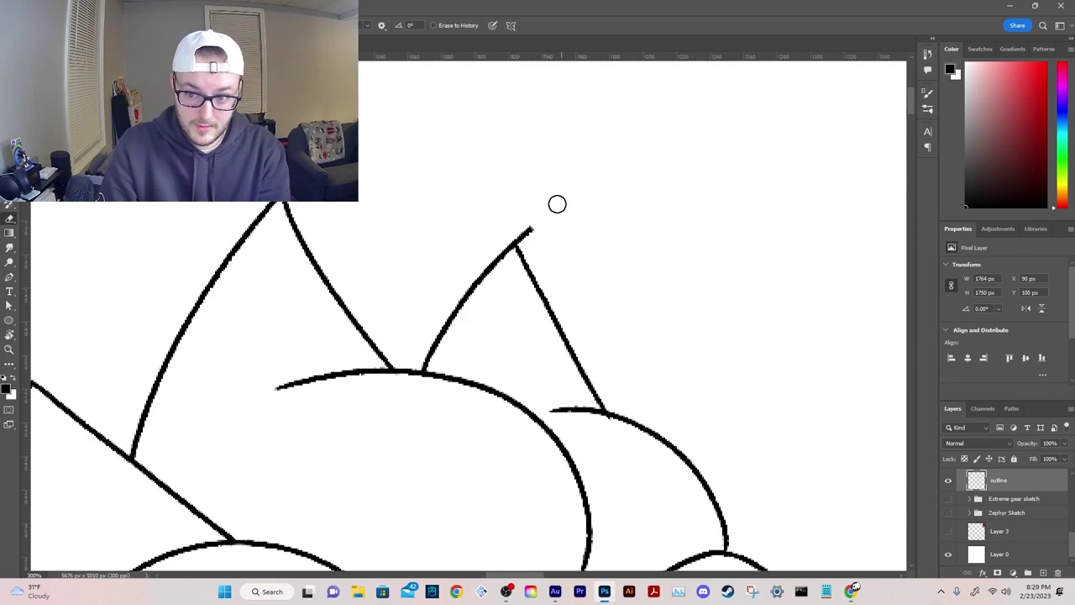
left_click_drag(557, 204, 529, 243)
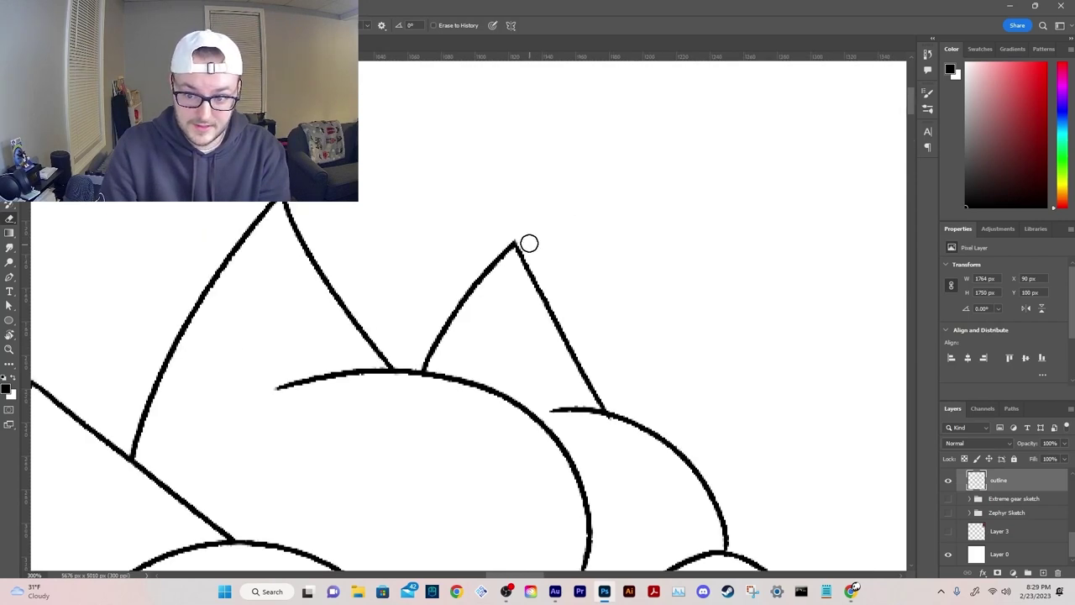
left_click_drag(606, 383, 484, 171)
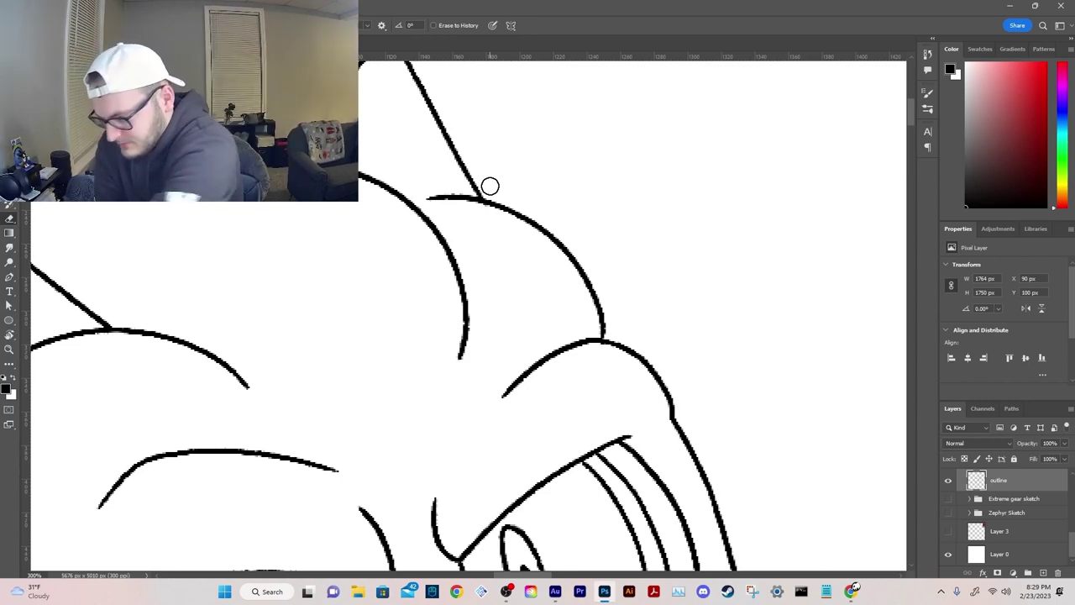
Step: Erase the line ends that cross into the neighbouring fingers on the raised glove
key("ctrl+minus")
key("ctrl+minus")
left_click_drag(546, 406, 429, 280)
mouse_move(509, 401)
left_mouse_down()
mouse_move(367, 393)
mouse_move(345, 487)
left_mouse_up()
key("ctrl+plus")
key("ctrl+plus")
key("ctrl+plus")
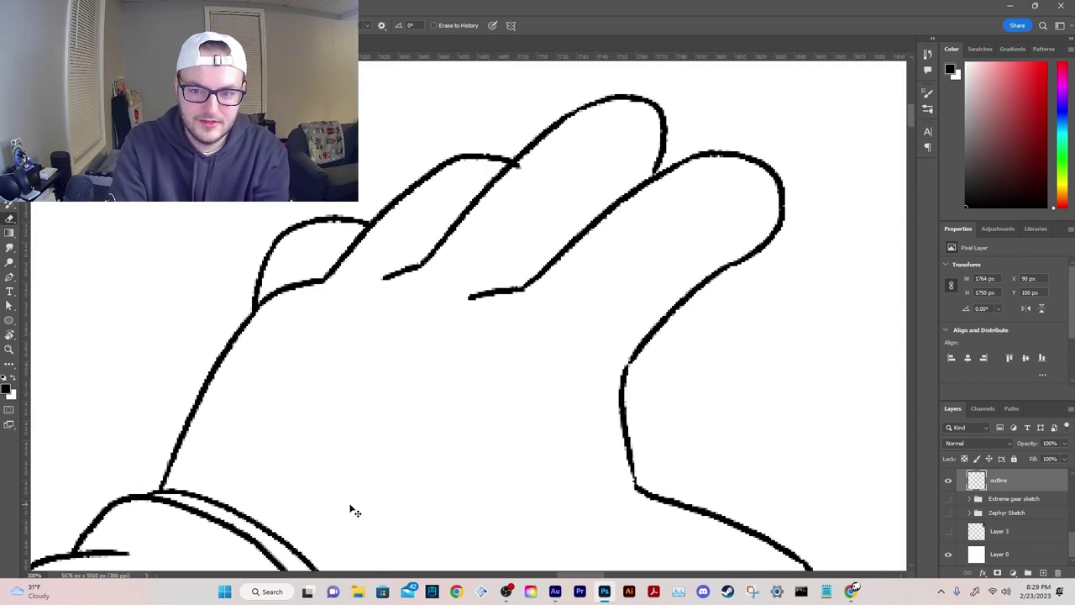
left_click_drag(528, 157, 535, 148)
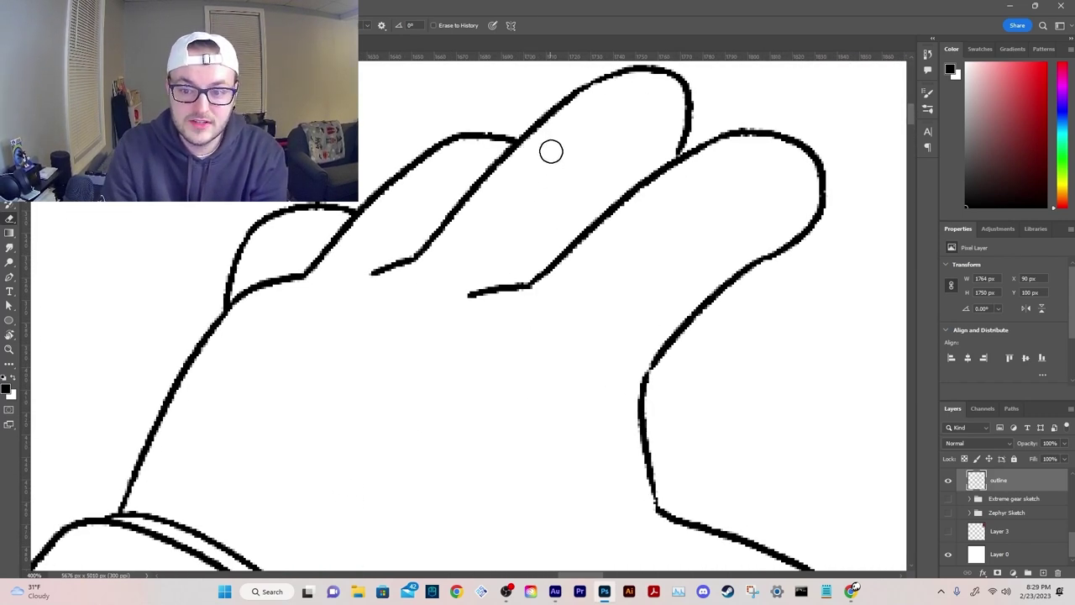
Step: Clean up the stray line ends around the cuff of the raised glove
key("b")
left_click_drag(371, 521, 364, 227)
left_click_drag(347, 409, 543, 276)
key("]")
key("]")
key("]")
key("]")
key("]")
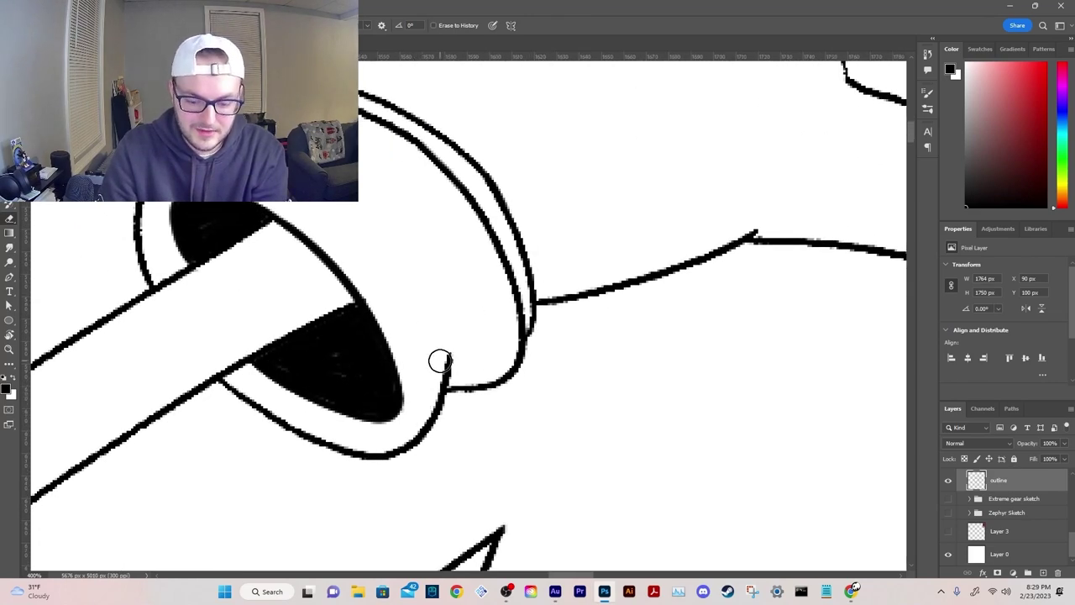
Step: Review the cleaned line art of the character and board beside the reference images
key("ctrl+minus")
key("ctrl+minus")
key("ctrl+minus")
key("ctrl+minus")
key("ctrl+minus")
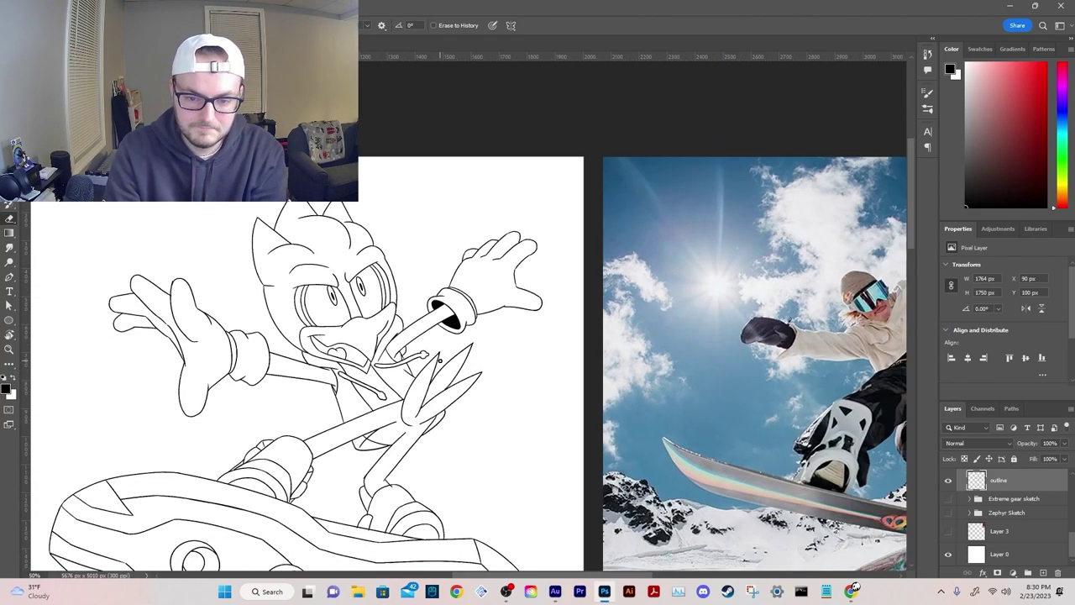
left_click_drag(402, 460, 502, 270)
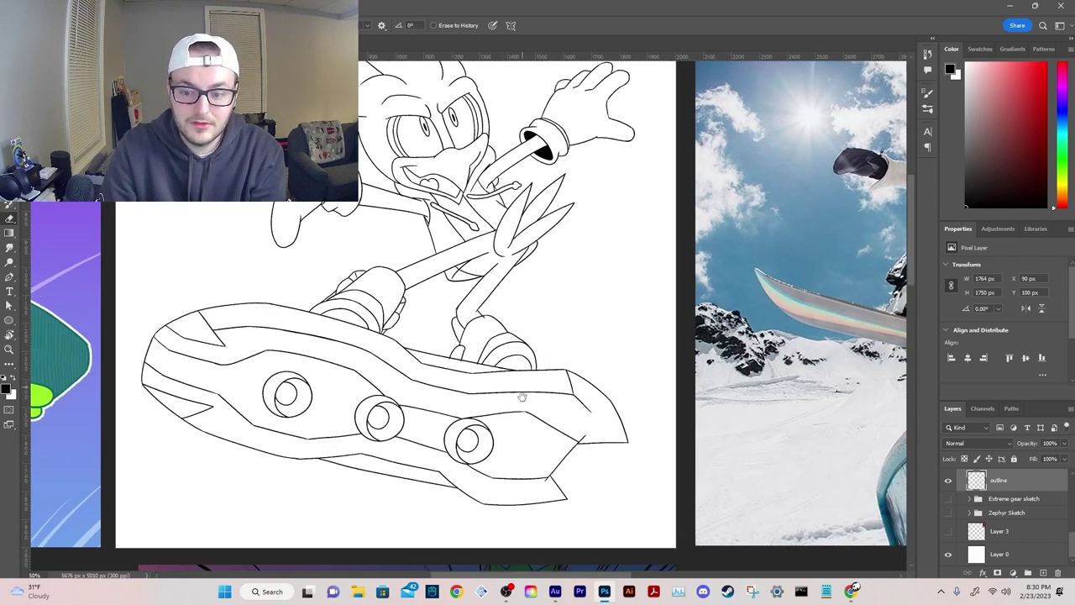
mouse_move(521, 382)
left_mouse_down()
mouse_move(521, 362)
mouse_move(516, 372)
left_mouse_up()
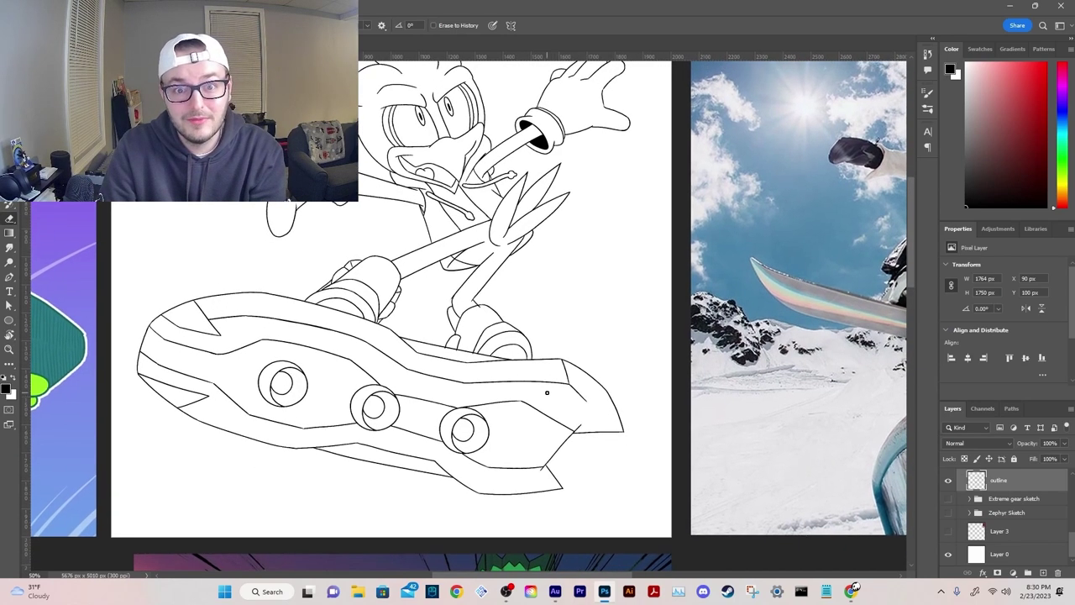
mouse_move(574, 285)
left_mouse_down()
mouse_move(681, 427)
mouse_move(816, 406)
left_mouse_up()
left_click_drag(523, 309, 713, 298)
mouse_move(621, 308)
left_mouse_down()
mouse_move(445, 345)
mouse_move(462, 334)
mouse_move(460, 350)
left_mouse_up()
Step: Ink curved fingertip seams across the raised glove's fingers, redoing the front finger's seam with a tighter curve
key("b")
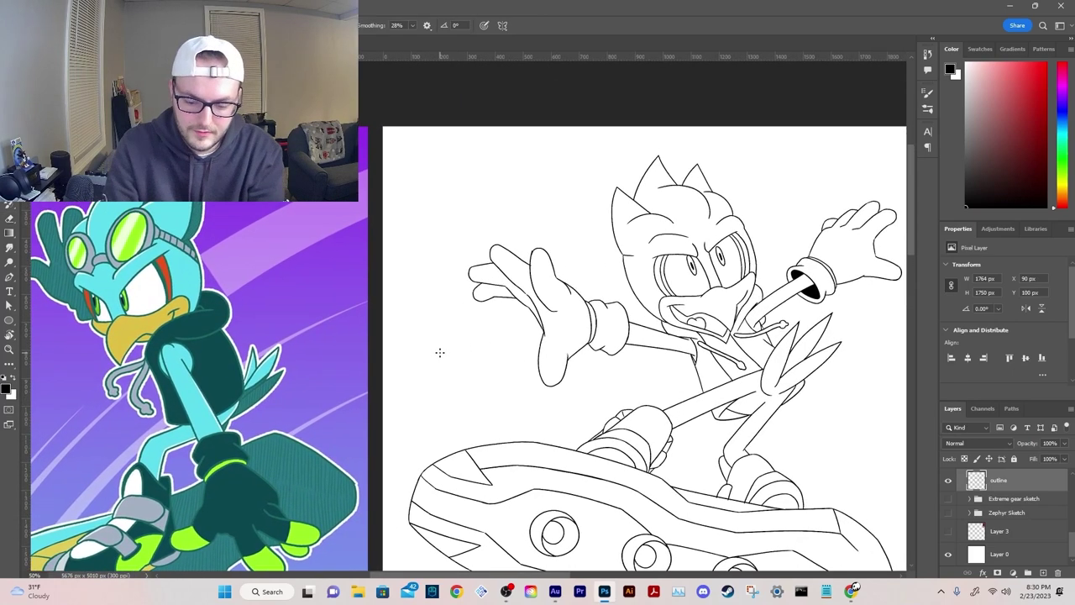
key("ctrl+plus")
key("ctrl+plus")
key("ctrl+plus")
key("ctrl+plus")
left_click_drag(781, 176, 272, 382)
mouse_move(438, 200)
left_mouse_down()
mouse_move(503, 210)
mouse_move(570, 307)
mouse_move(559, 233)
mouse_move(571, 275)
left_mouse_up()
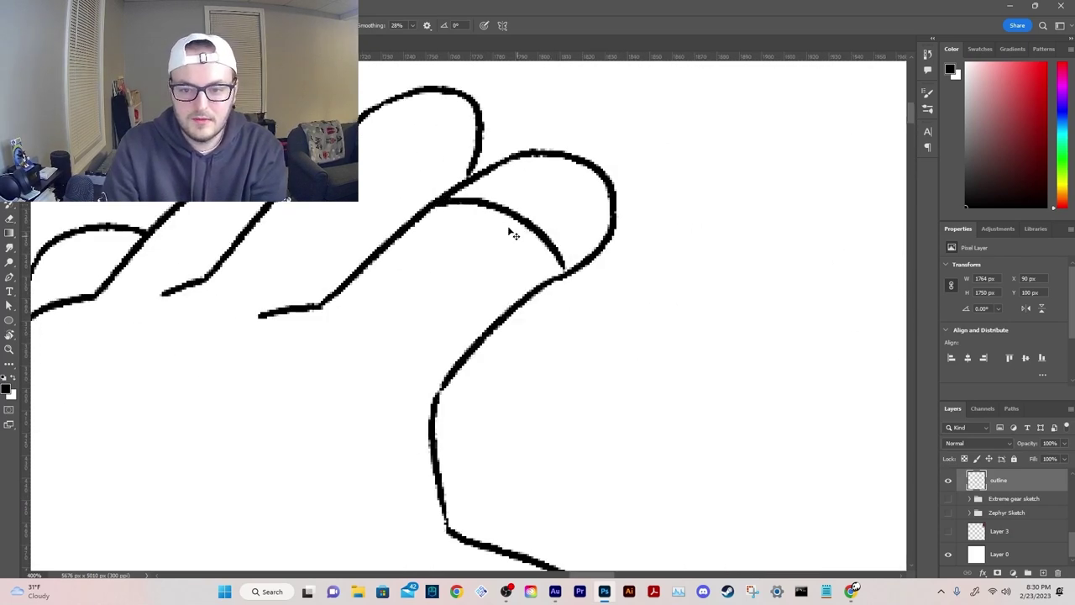
key("ctrl+z")
key("ctrl+z")
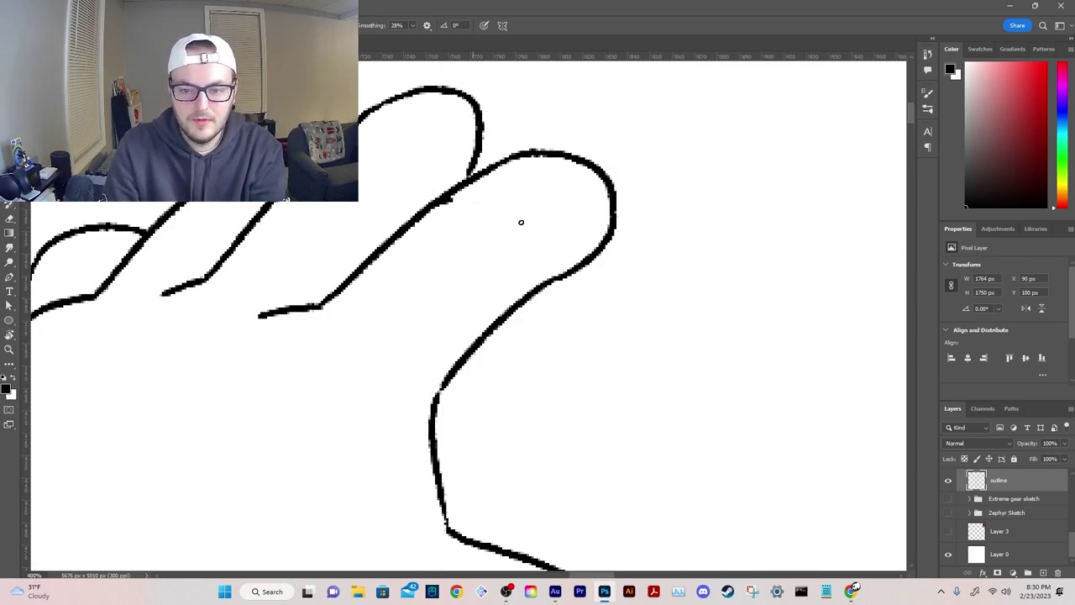
left_click_drag(441, 198, 545, 274)
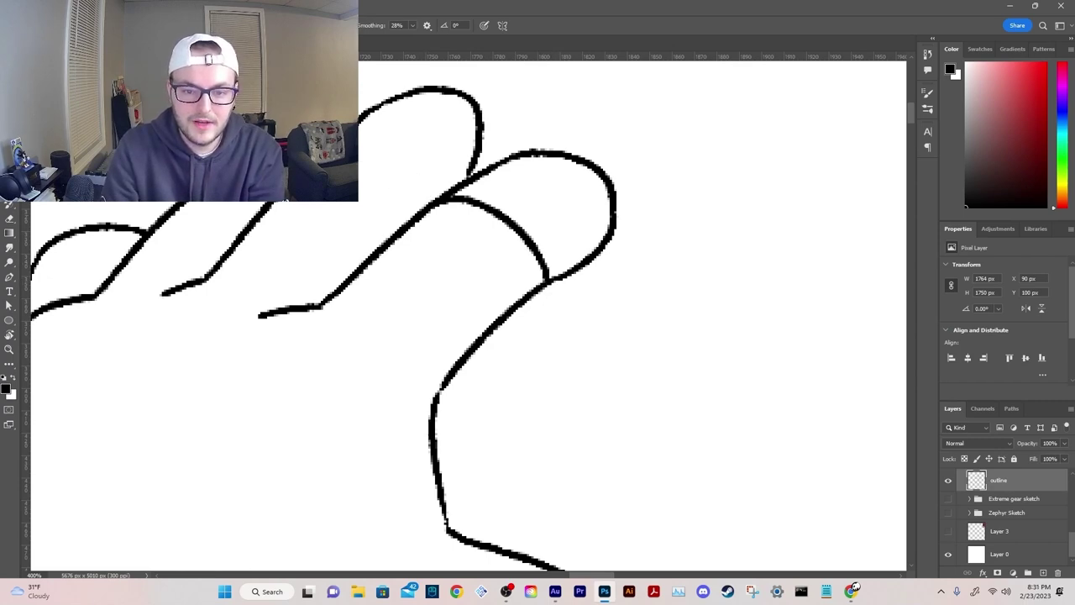
left_click_drag(417, 179, 431, 205)
Step: Show the Zephyr Sketch group with its goggles sketch, and lower the opacity of the outline layer
key("ctrl+minus")
key("ctrl+minus")
key("ctrl+minus")
key("ctrl+minus")
key("ctrl+minus")
mouse_move(408, 462)
left_mouse_down()
mouse_move(549, 307)
mouse_move(523, 285)
left_mouse_up()
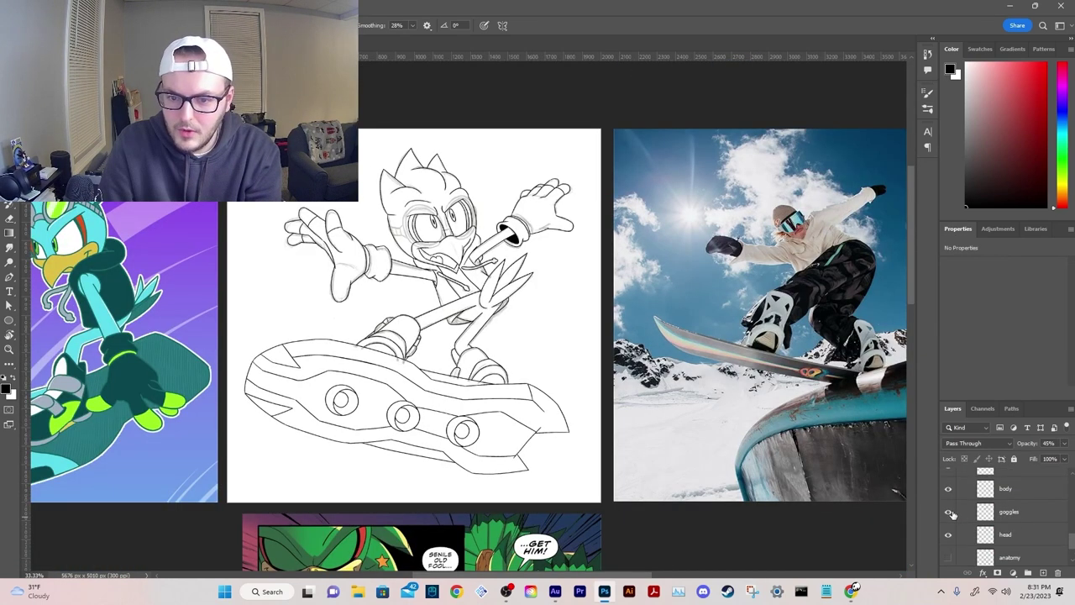
mouse_move(1072, 543)
left_mouse_down()
mouse_move(1065, 477)
mouse_move(1070, 520)
left_mouse_up()
scroll(1041, 524, "down", 2)
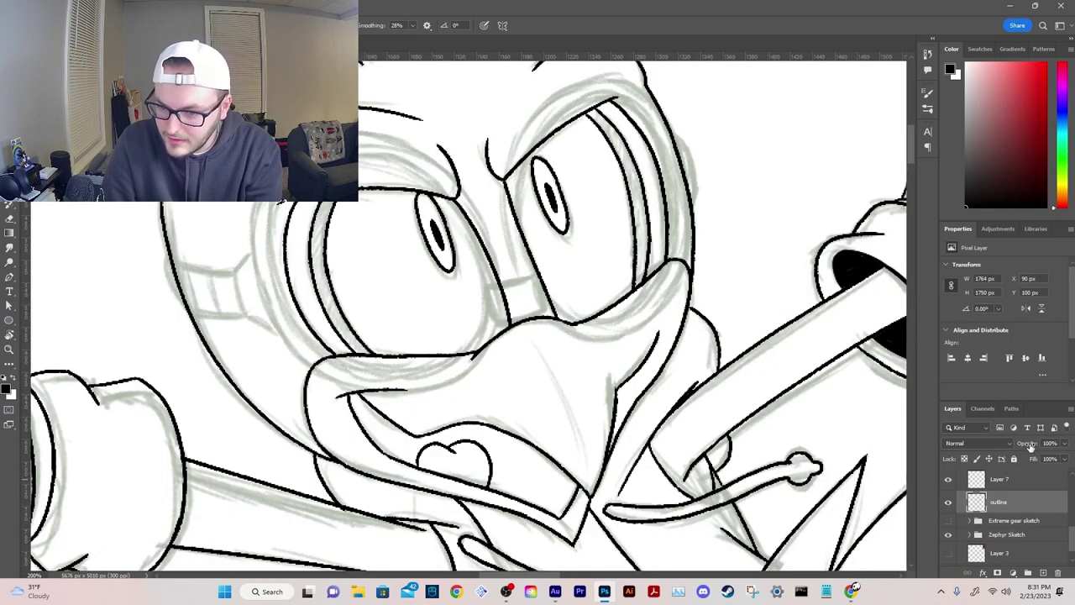
left_click_drag(1032, 446, 1012, 451)
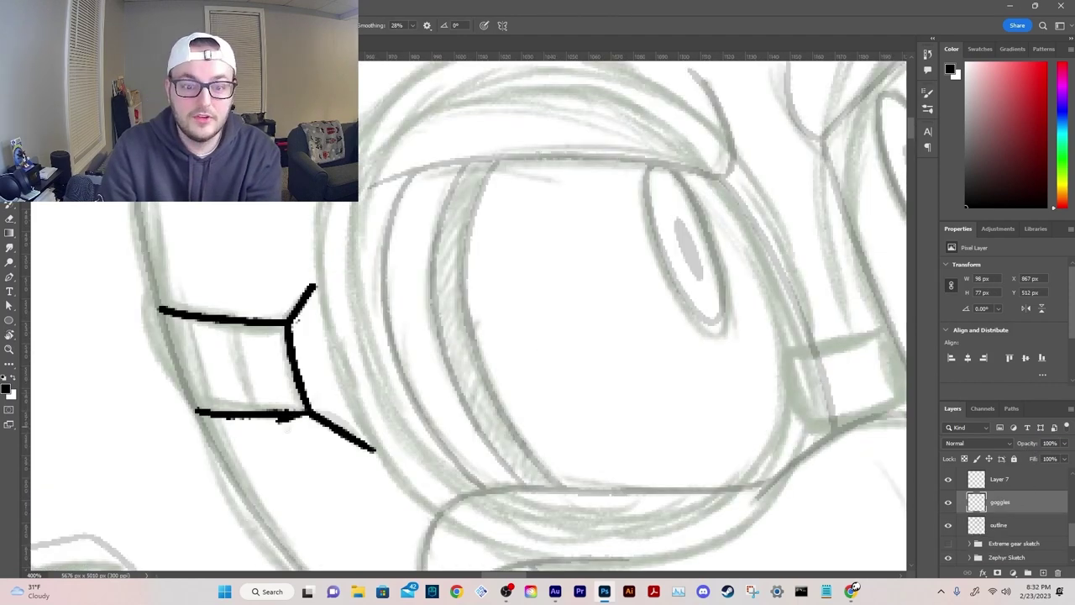
Step: Undo the extra stroke on the goggle strap's lower edge and ink the first lens's outer rim as a closed oval
key("ctrl+z")
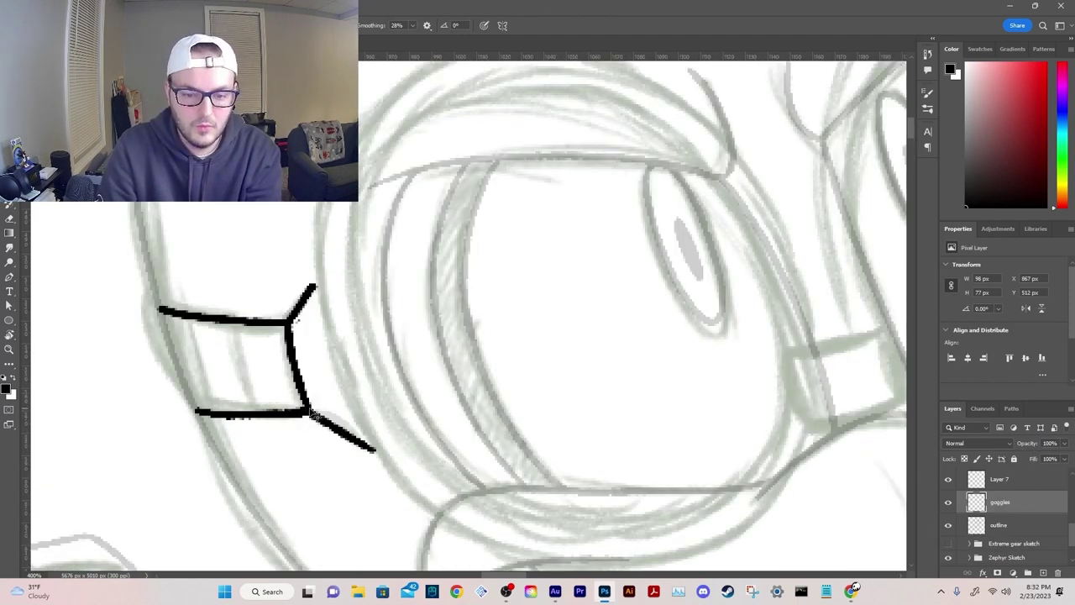
mouse_move(391, 315)
left_mouse_down()
mouse_move(293, 361)
mouse_move(244, 354)
left_mouse_up()
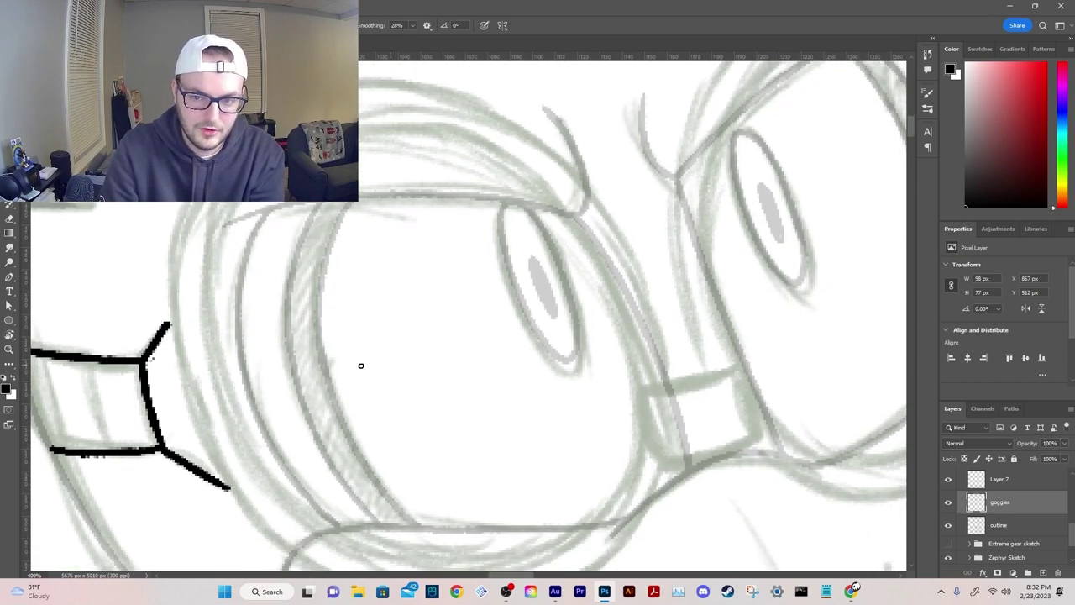
key("e")
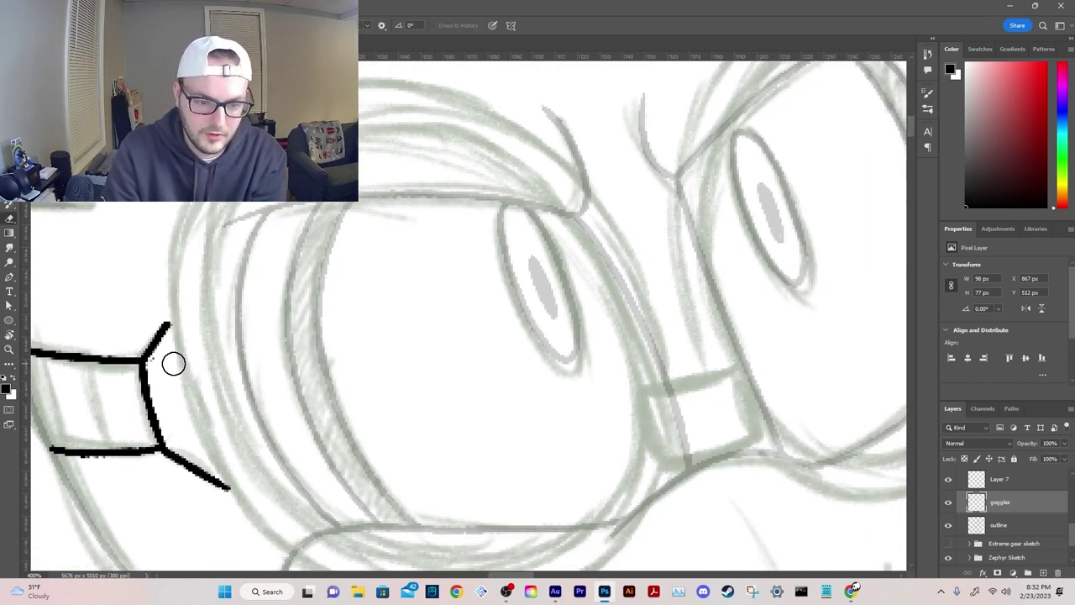
mouse_move(177, 386)
left_mouse_down()
mouse_move(174, 371)
mouse_move(473, 119)
left_mouse_up()
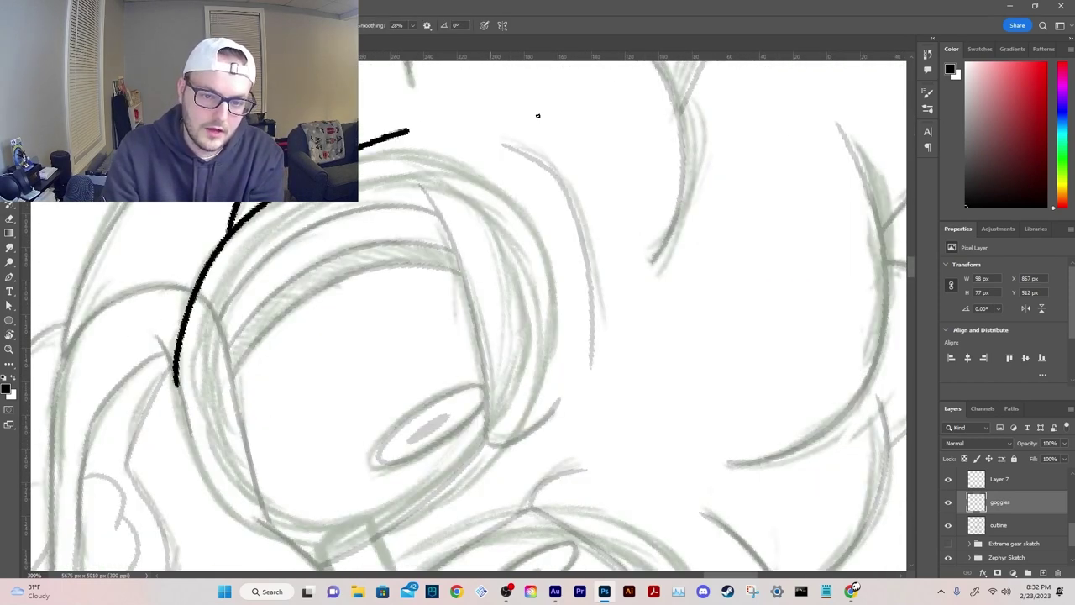
key("ctrl+z")
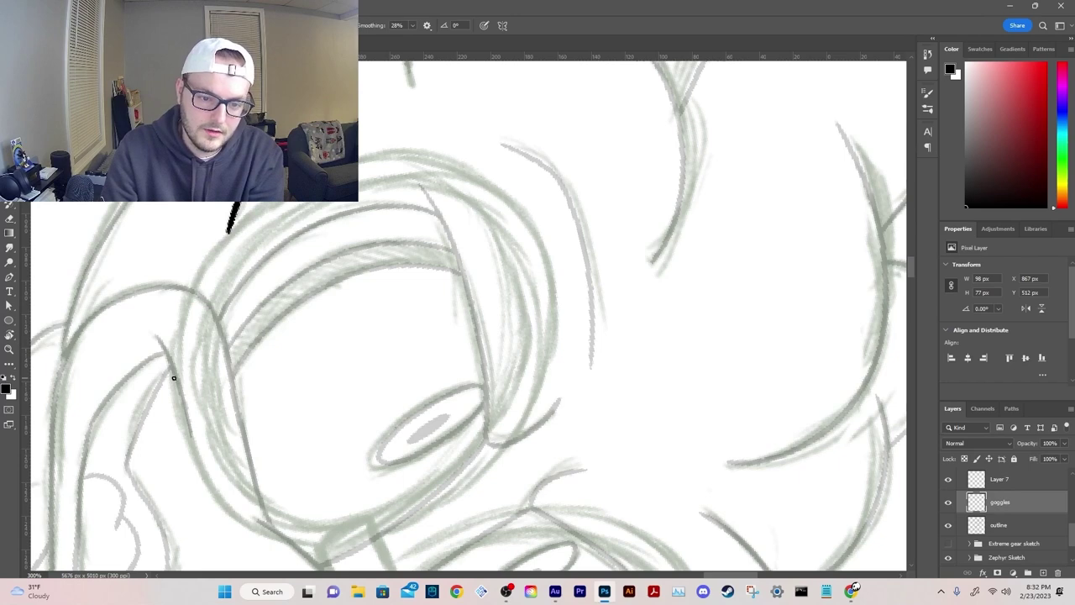
mouse_move(174, 378)
left_mouse_down()
mouse_move(187, 295)
mouse_move(407, 154)
left_mouse_up()
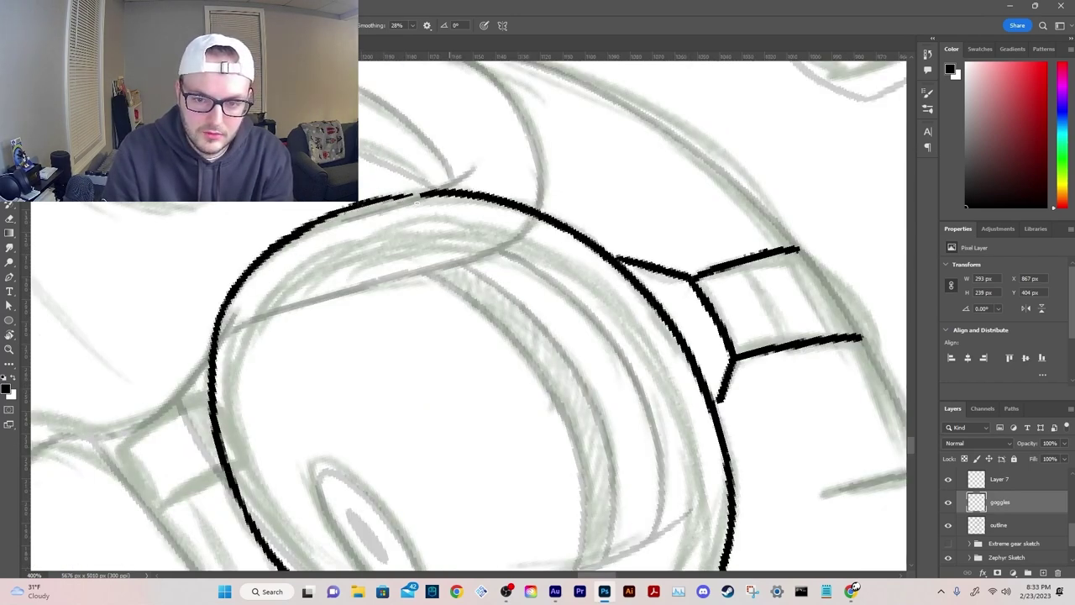
key("e")
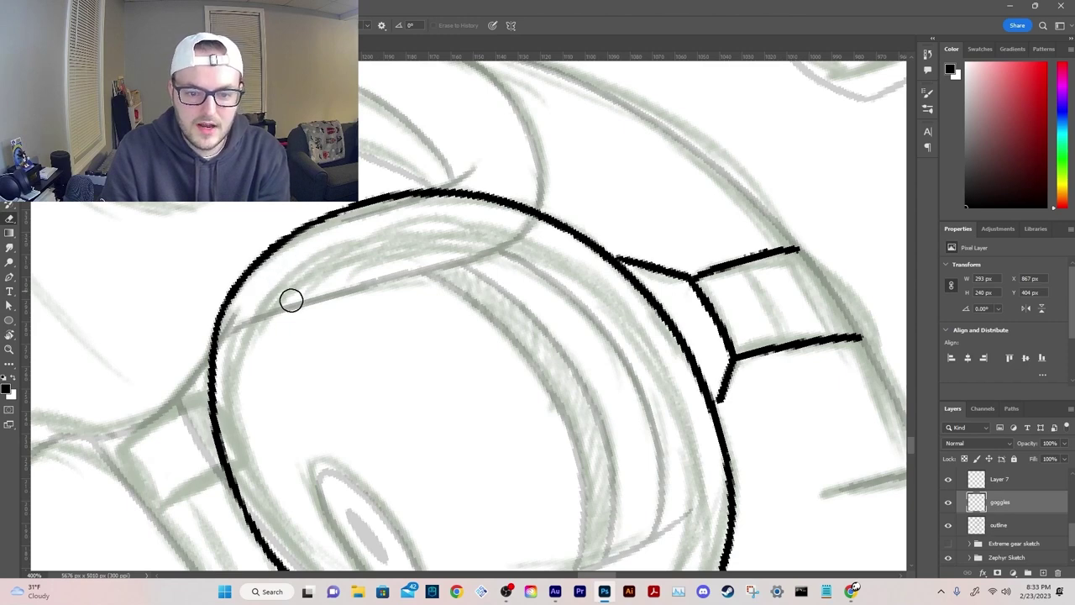
key("Escape")
key("b")
Step: Ink the strap-side curve of the first lens's inner rim, redoing its upper part so the line follows the outer rim
left_click_drag(419, 265, 226, 429)
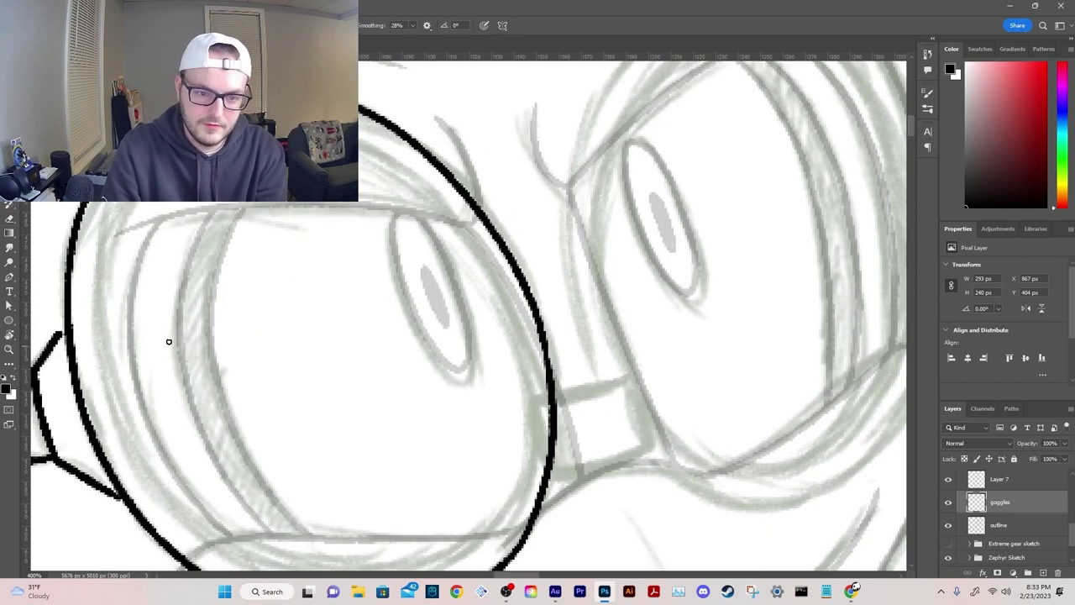
left_click_drag(110, 383, 150, 198)
key("ctrl+z")
left_click_drag(102, 375, 107, 239)
left_click_drag(98, 312, 121, 212)
left_click_drag(105, 273, 135, 201)
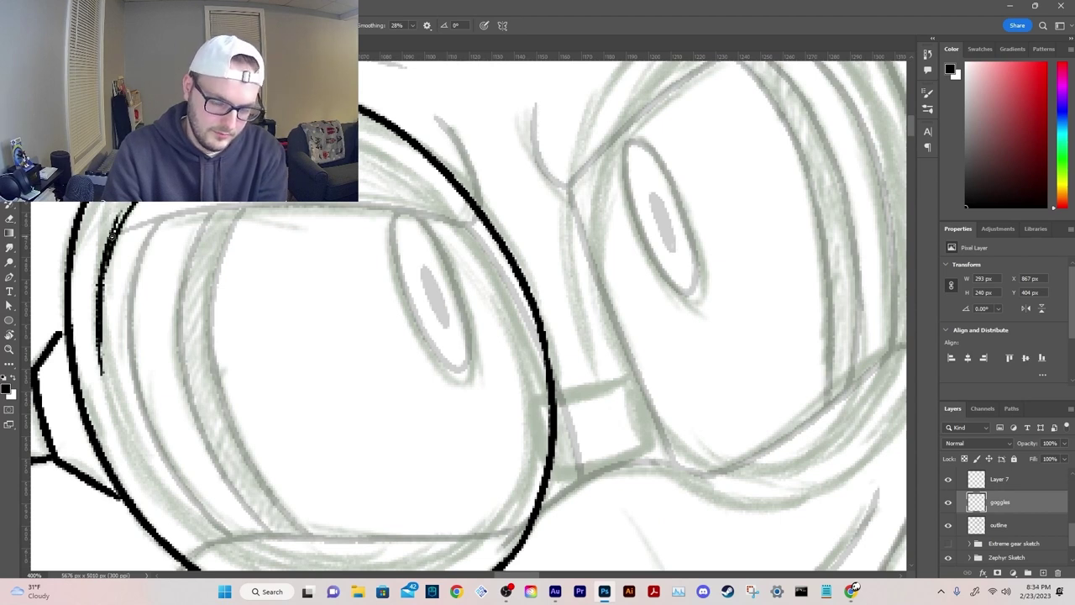
key("ctrl+z")
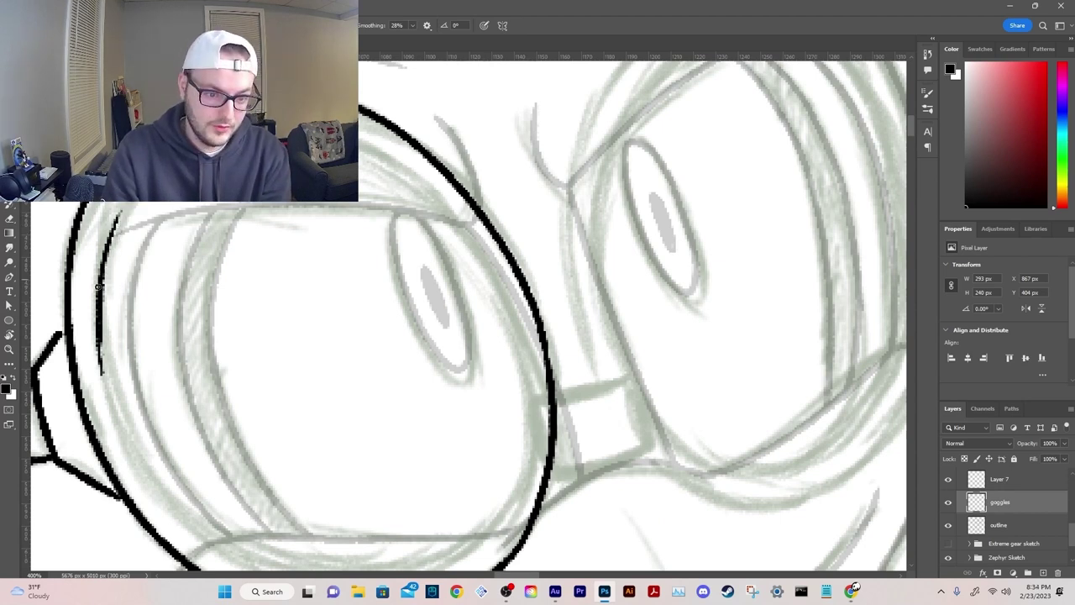
left_click_drag(108, 262, 126, 212)
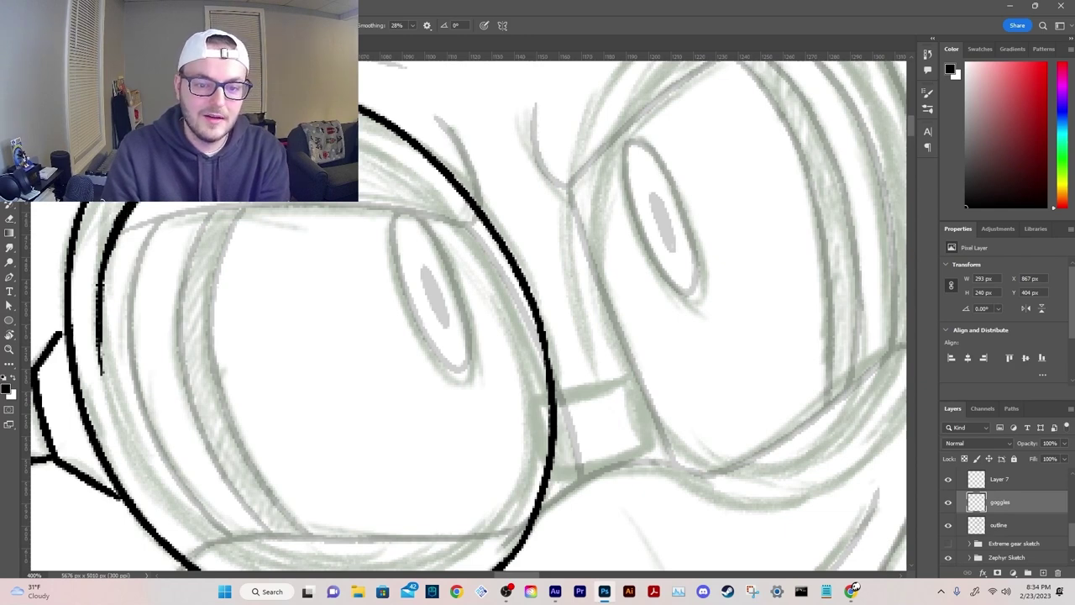
Step: Redraw the remaining curves of the first lens's inner rim and close them into a full oval
key("e")
left_click_drag(420, 336, 498, 305)
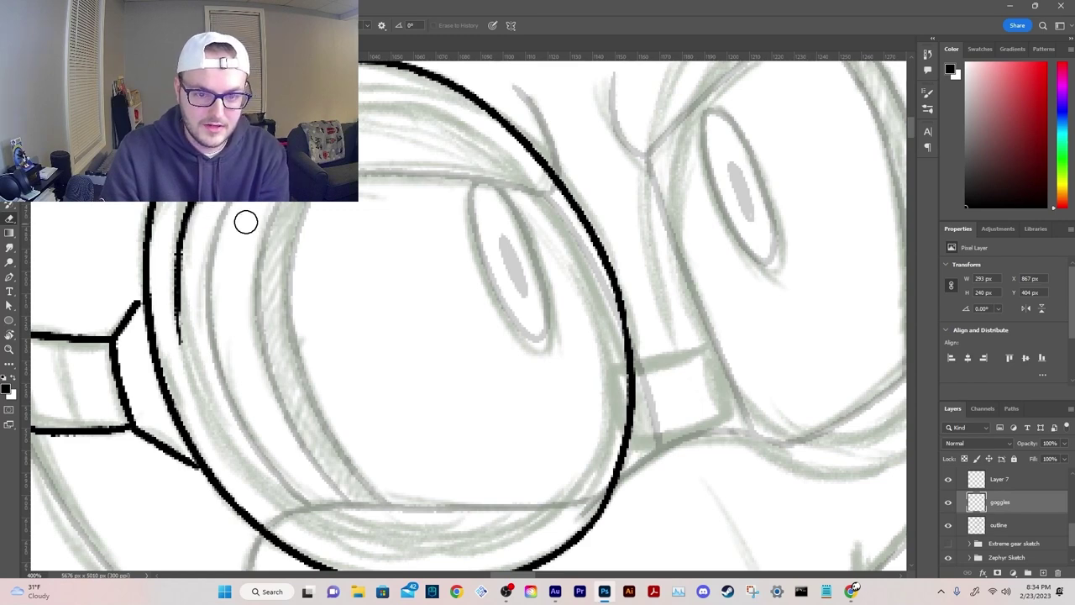
left_click_drag(153, 372, 397, 168)
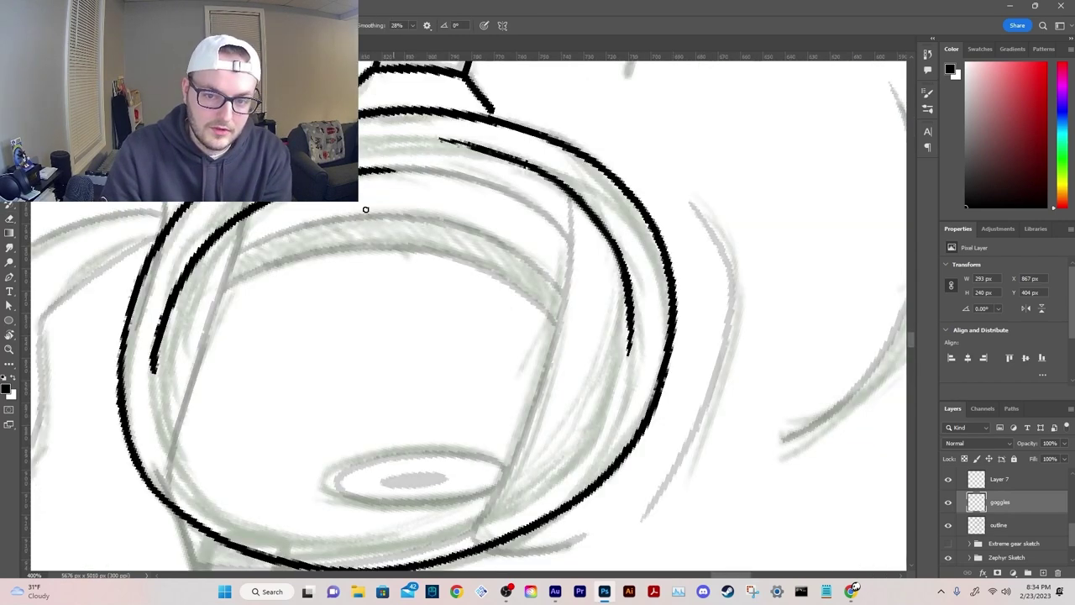
key("ctrl+z")
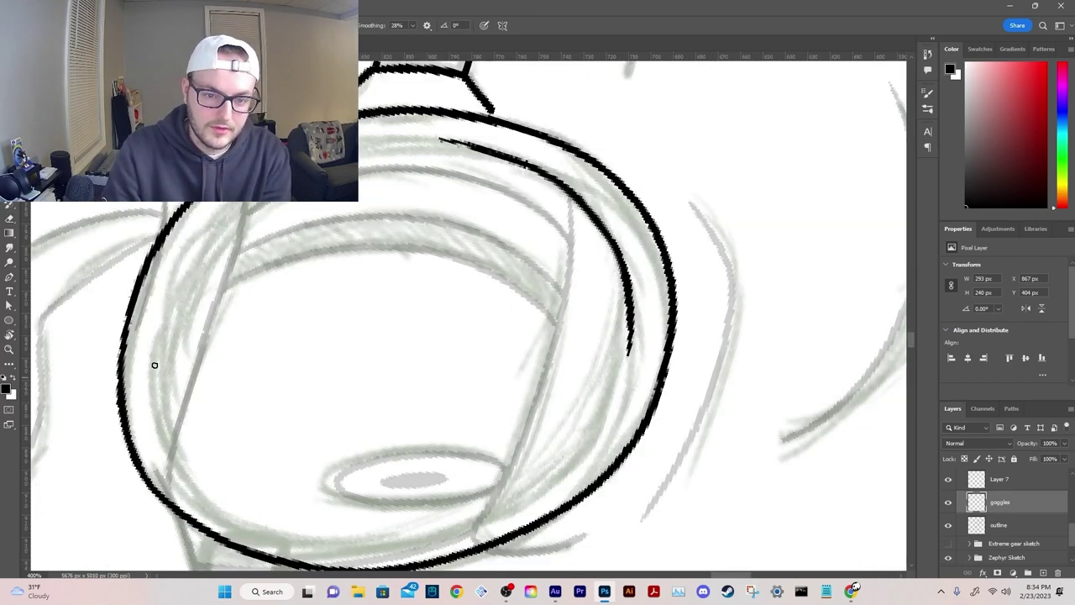
mouse_move(156, 343)
left_mouse_down()
mouse_move(212, 230)
mouse_move(247, 202)
left_mouse_up()
left_click_drag(341, 299, 331, 194)
mouse_move(147, 232)
left_mouse_down()
mouse_move(153, 299)
mouse_move(325, 428)
mouse_move(295, 392)
left_mouse_up()
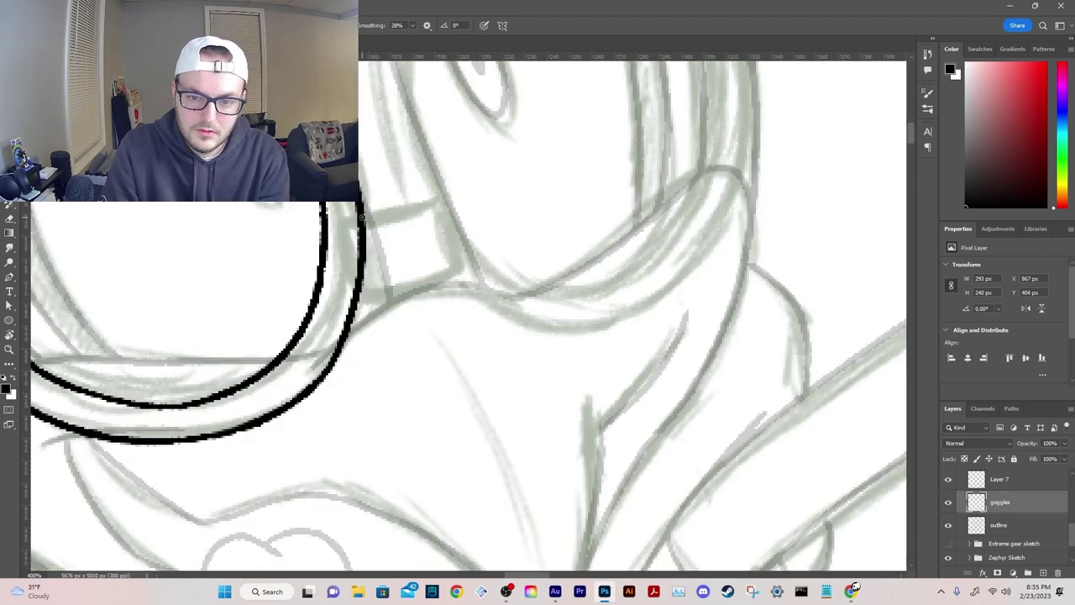
Step: Ink the four-sided bridge piece between the two goggle lenses and erase the overshooting ends at its corners
left_click_drag(364, 218, 455, 198)
key("ctrl+z")
left_click_drag(363, 218, 453, 191)
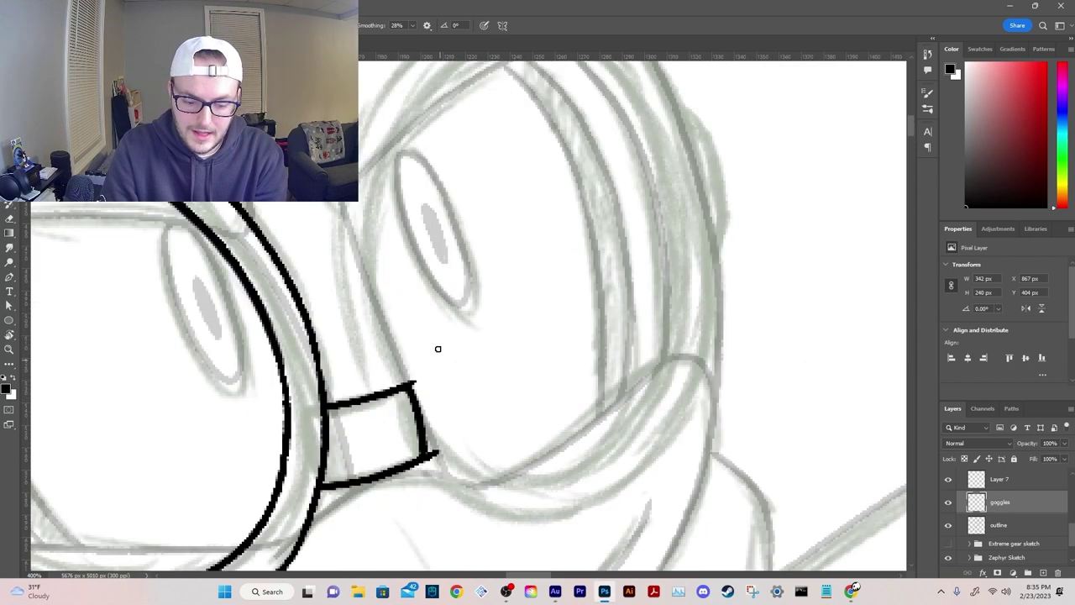
key("e")
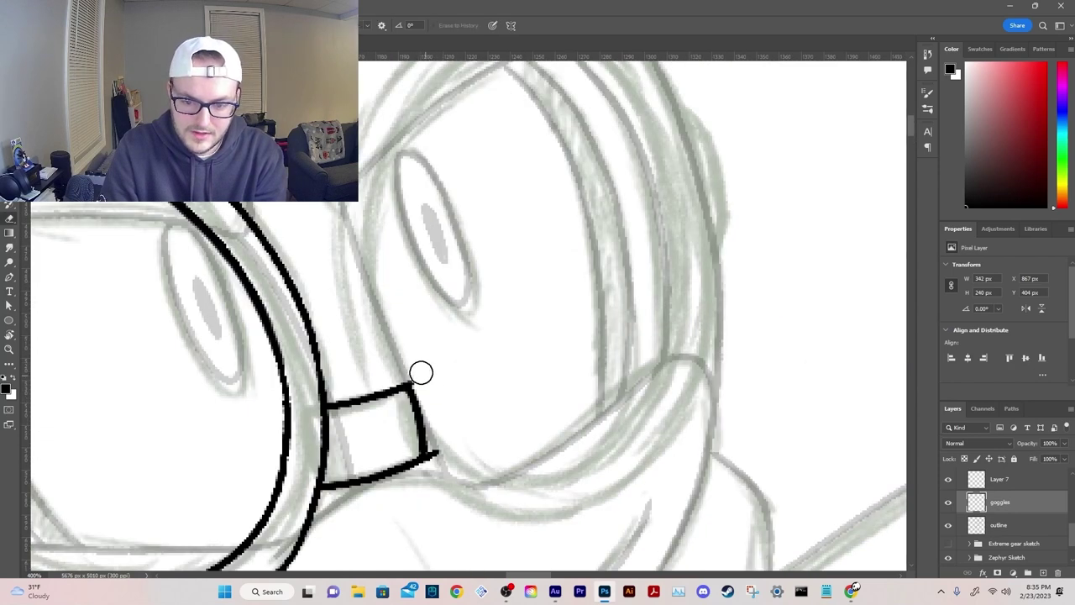
left_click_drag(448, 444, 438, 467)
Step: Ink the second lens's inner rim from the bridge over the top, and redo the curve running below the bridge
key("r")
mouse_move(503, 231)
left_mouse_down()
mouse_move(574, 276)
mouse_move(563, 305)
left_mouse_up()
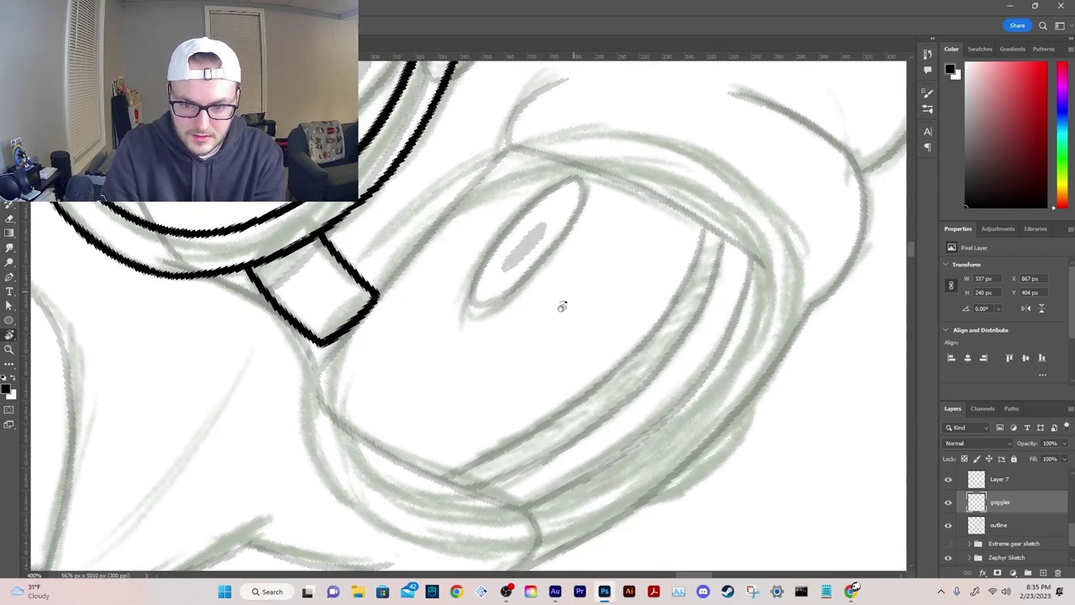
left_click_drag(580, 165, 611, 298)
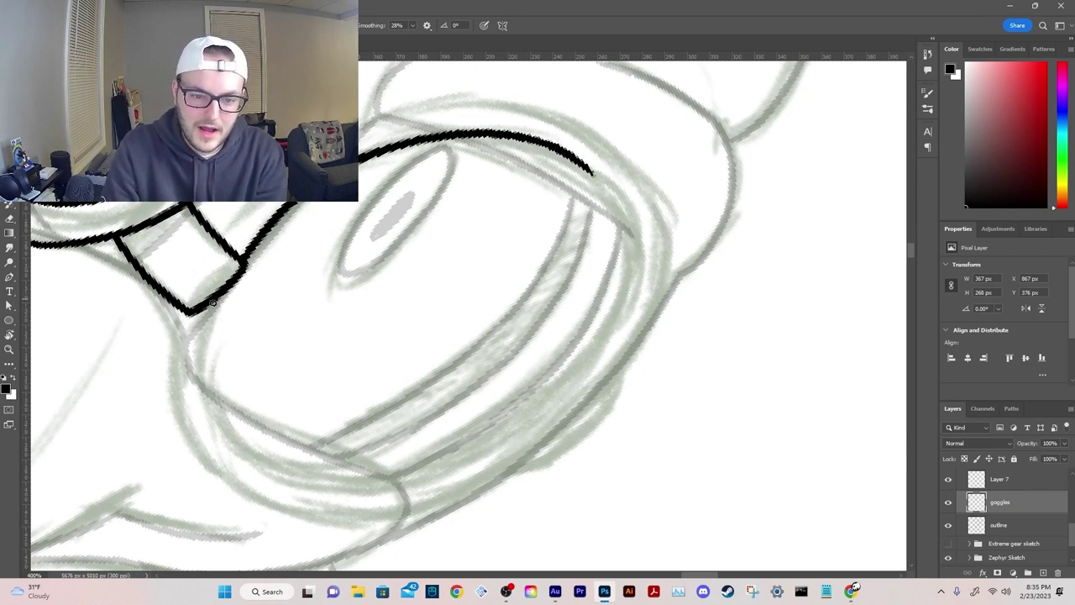
left_click_drag(213, 303, 487, 428)
key("ctrl+z")
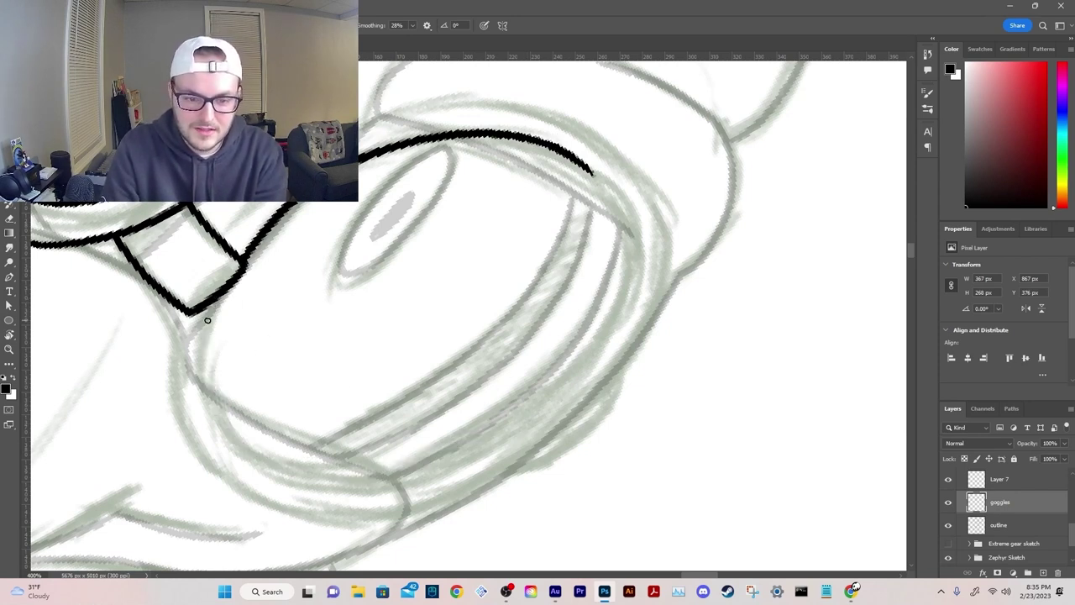
mouse_move(212, 302)
left_mouse_down()
mouse_move(233, 413)
mouse_move(463, 462)
left_mouse_up()
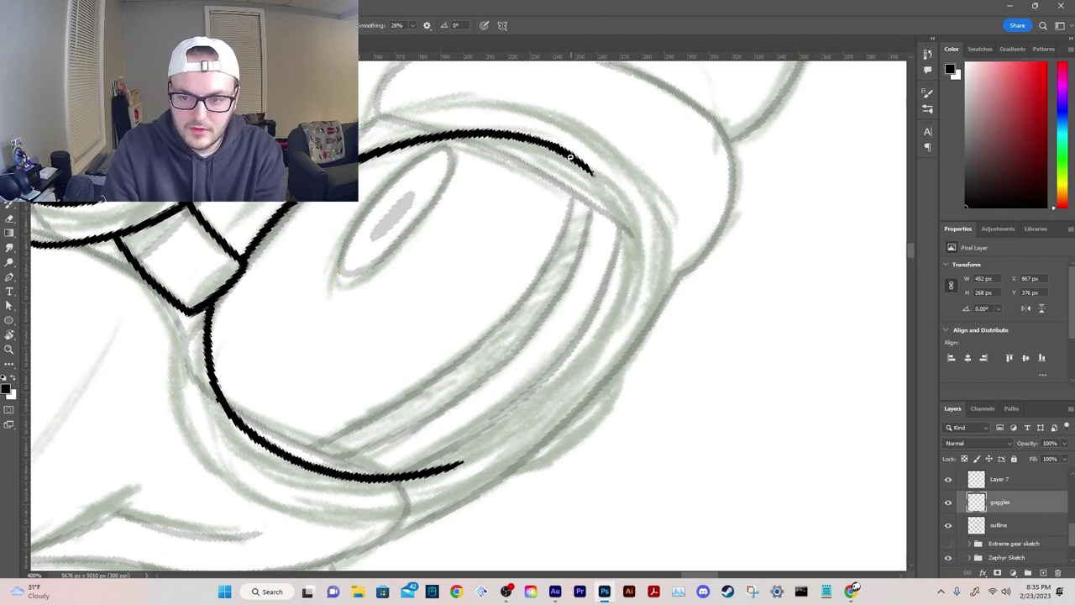
Step: Close the second lens's inner rim along its far side and erase the overlapping stroke end
left_click_drag(570, 157, 504, 430)
scroll(508, 393, "down", 2)
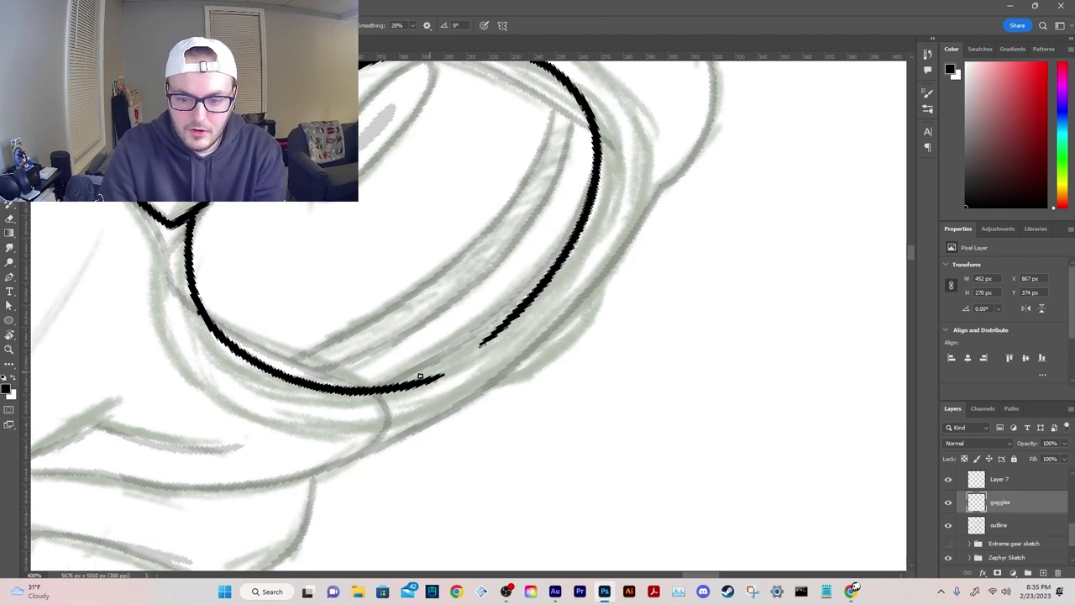
mouse_move(413, 384)
left_mouse_down()
mouse_move(497, 338)
mouse_move(554, 251)
left_mouse_up()
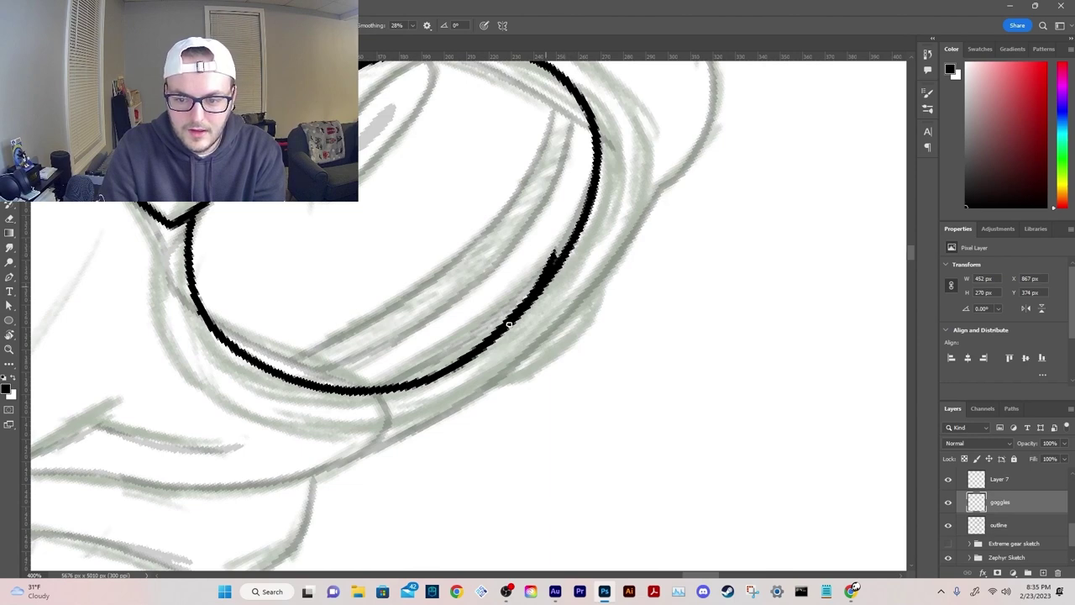
key("e")
mouse_move(563, 220)
left_mouse_down()
mouse_move(531, 292)
mouse_move(501, 284)
mouse_move(527, 379)
left_mouse_up()
Step: Ink the second lens's outer rim from the bridge over the top, redoing the curve, and try its lower curve
key("r")
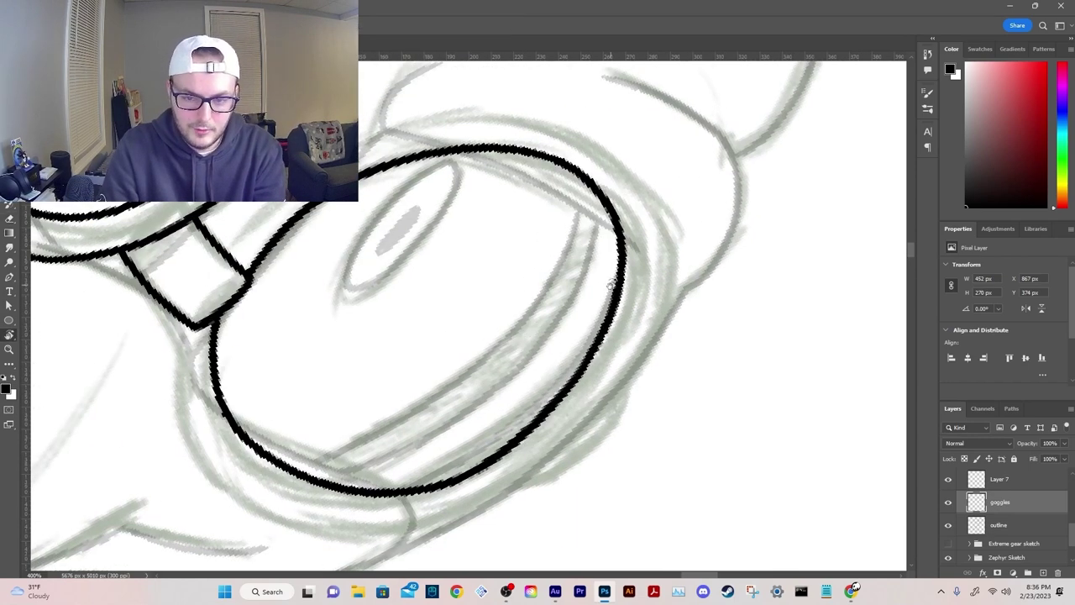
left_click_drag(586, 303, 588, 245)
key("b")
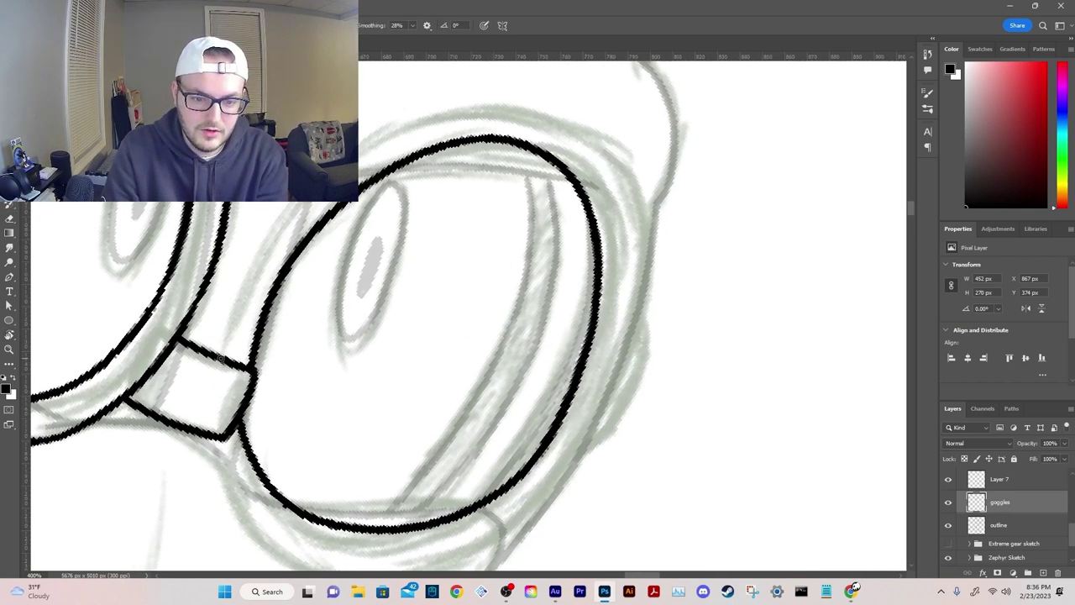
left_click_drag(221, 358, 388, 161)
key("ctrl+z")
left_click_drag(222, 358, 401, 139)
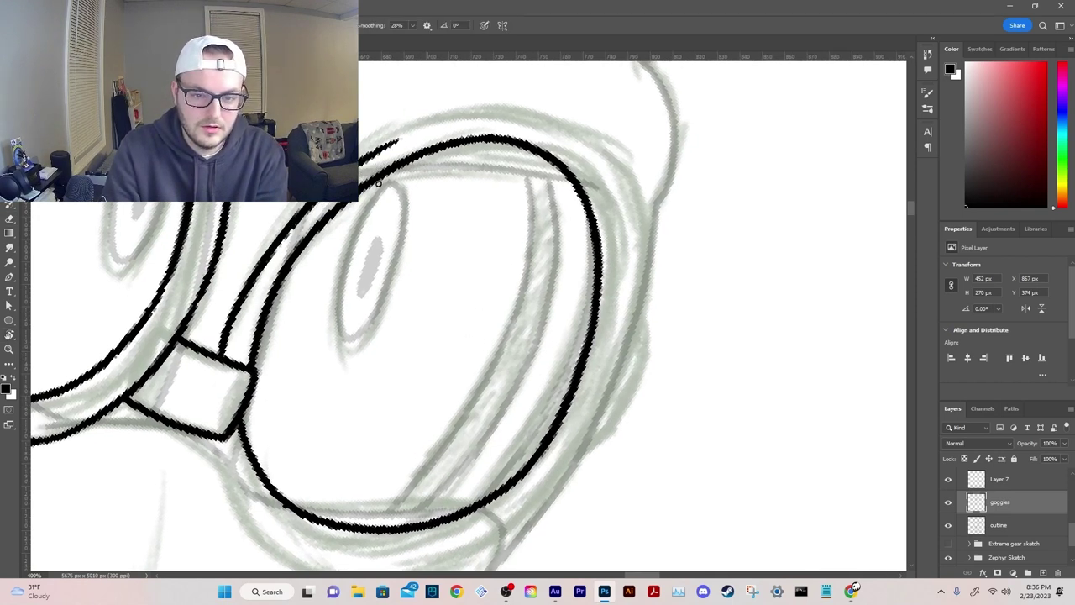
key("ctrl+z")
key("ctrl+z")
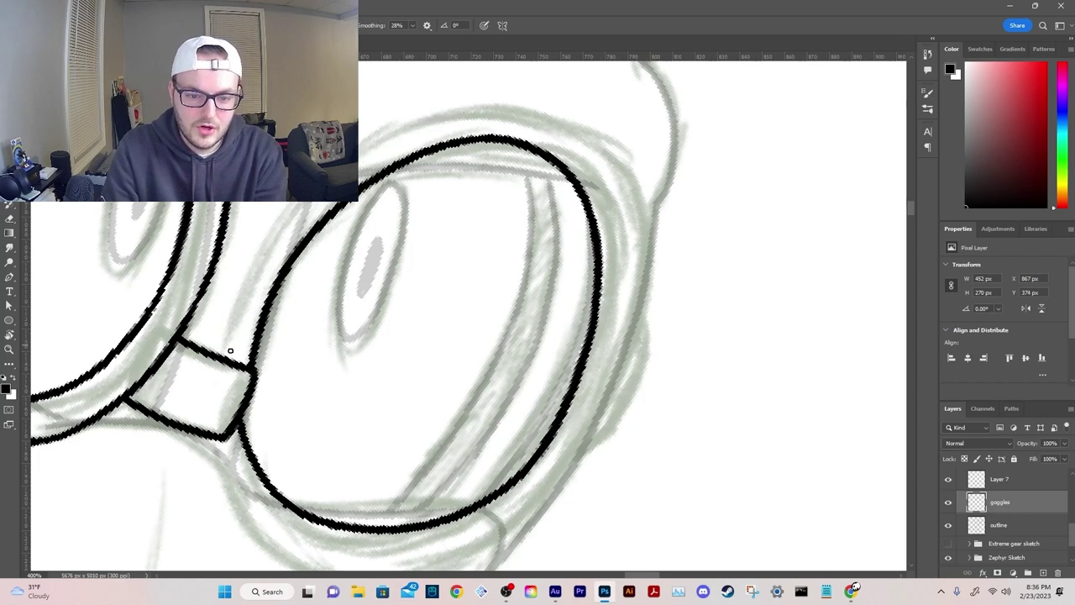
left_click_drag(225, 360, 485, 107)
left_click_drag(304, 380, 327, 245)
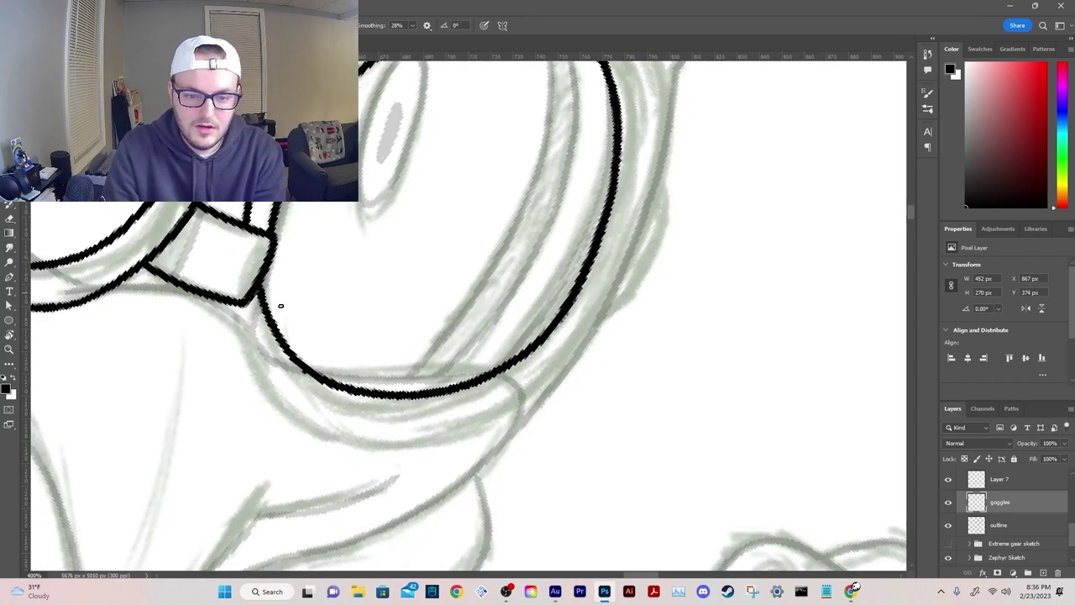
left_click_drag(238, 312, 489, 394)
key("ctrl+z")
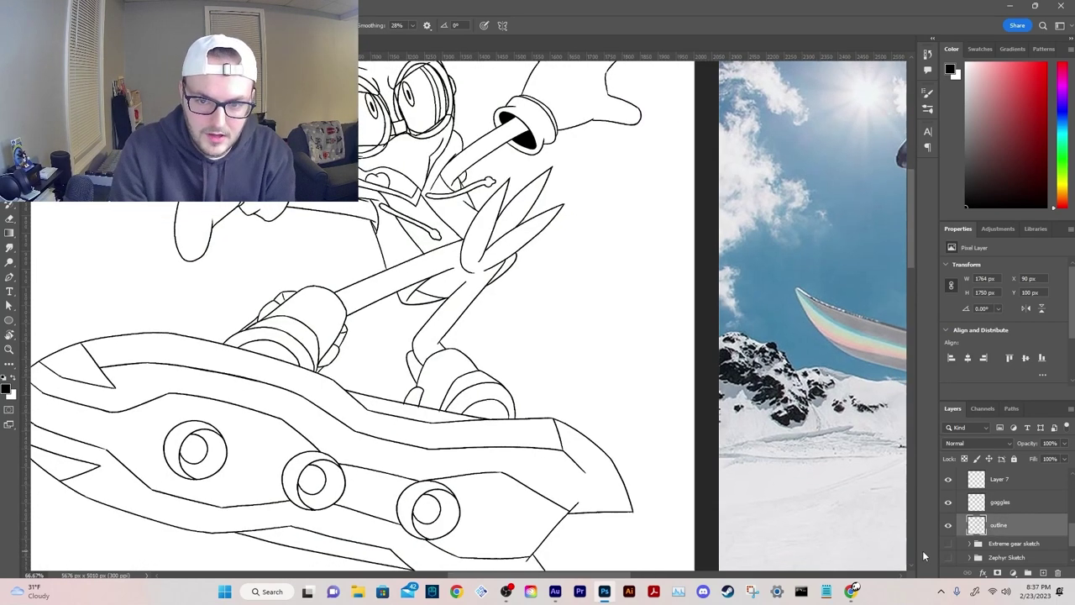
Step: Examine the line art of the character and board as a whole, then the goggle lines over the face up close
key("ctrl+minus")
key("ctrl+minus")
key("ctrl+plus")
key("ctrl+plus")
key("ctrl+plus")
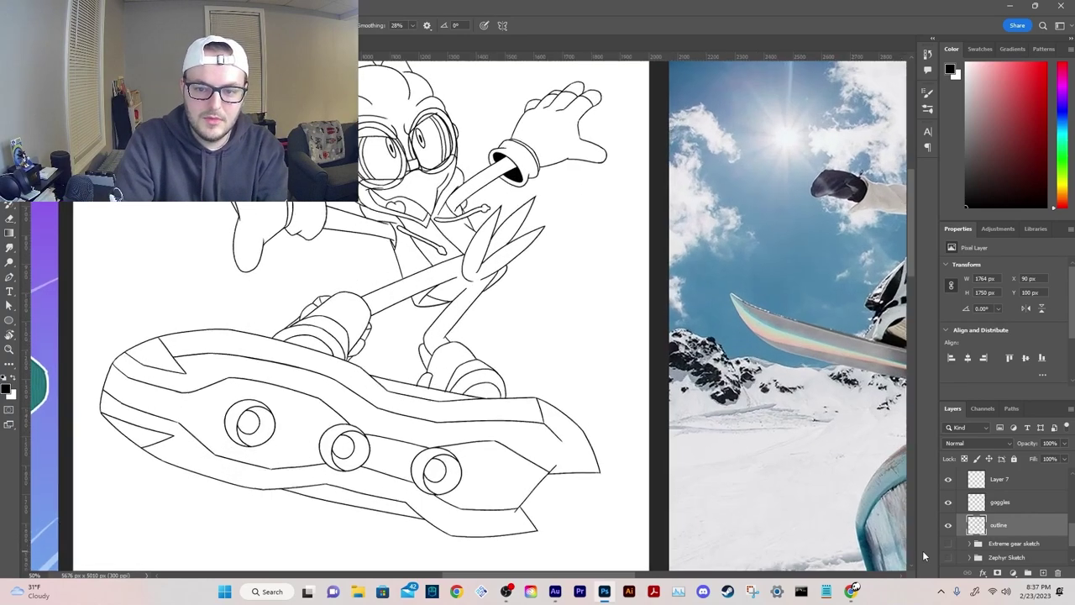
left_click_drag(393, 246, 507, 506)
key("ctrl+plus")
key("ctrl+plus")
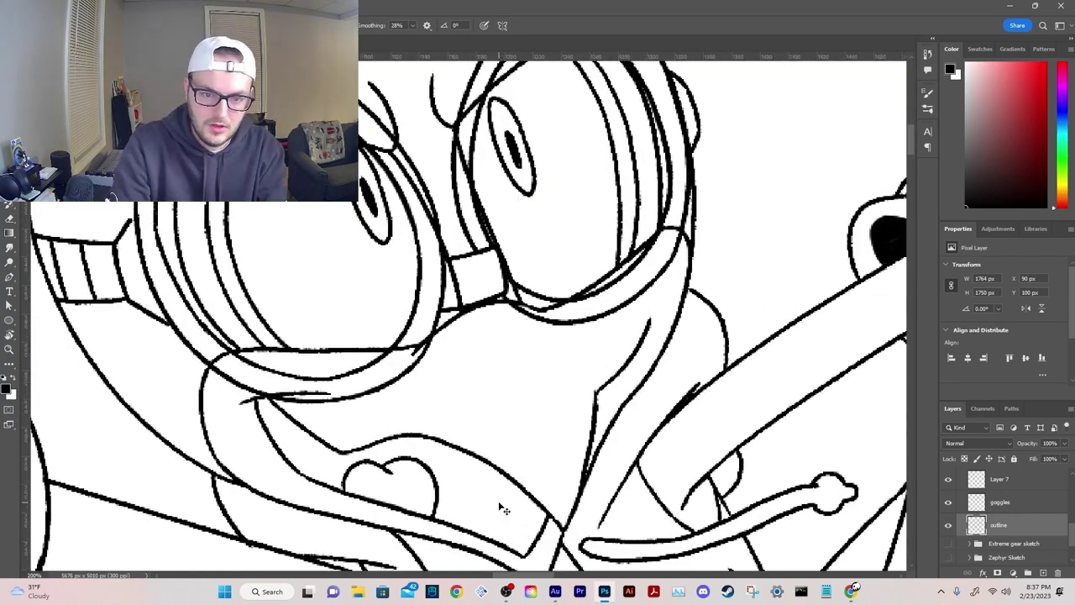
left_click_drag(286, 277, 410, 334)
key("ctrl+plus")
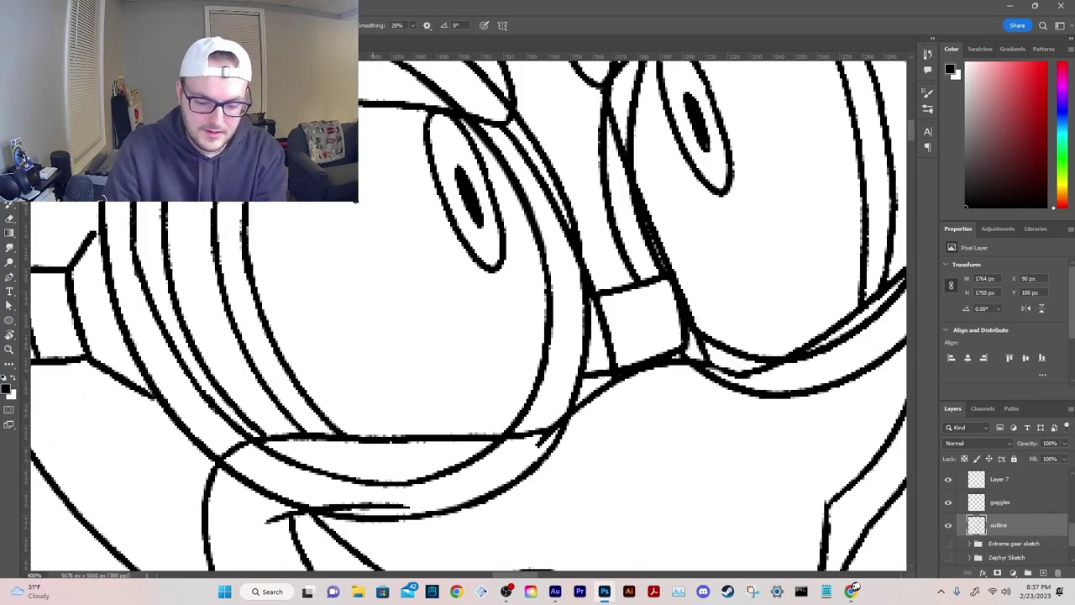
Step: Try to ink a stroke along the upper rim of the first goggle lens on the outline layer
key("r")
mouse_move(403, 193)
left_mouse_down()
mouse_move(474, 175)
mouse_move(585, 186)
left_mouse_up()
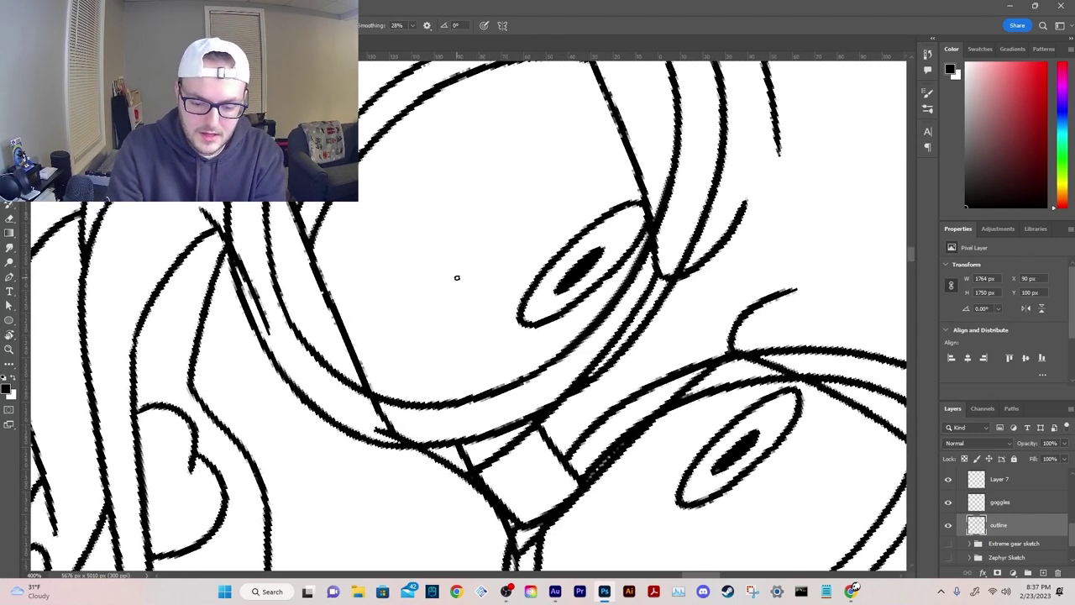
left_click_drag(481, 198, 444, 342)
left_click_drag(440, 280, 431, 389)
left_click_drag(314, 271, 543, 195)
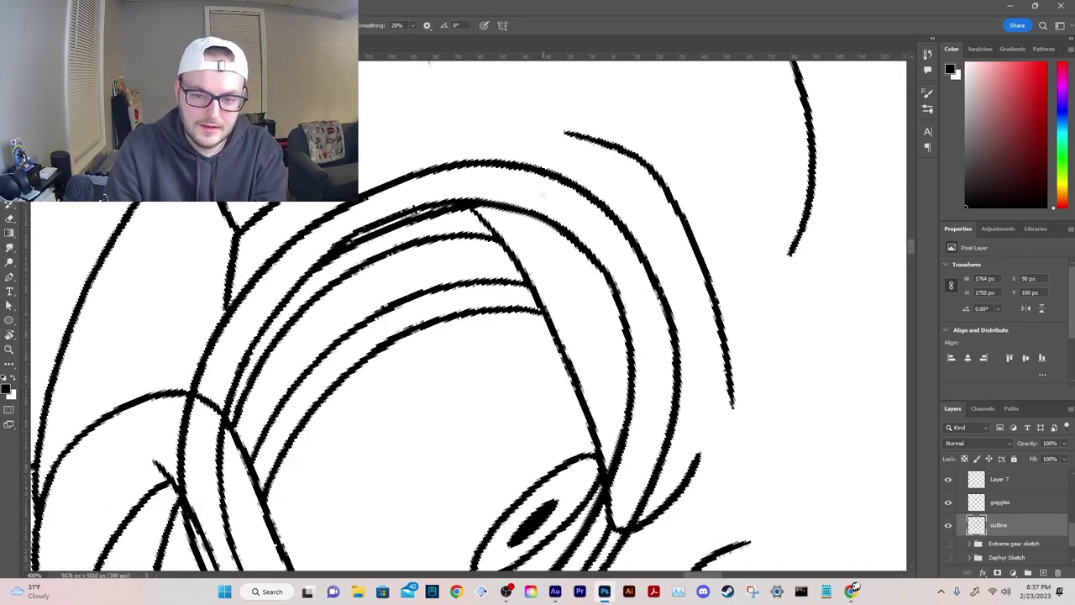
key("ctrl+z")
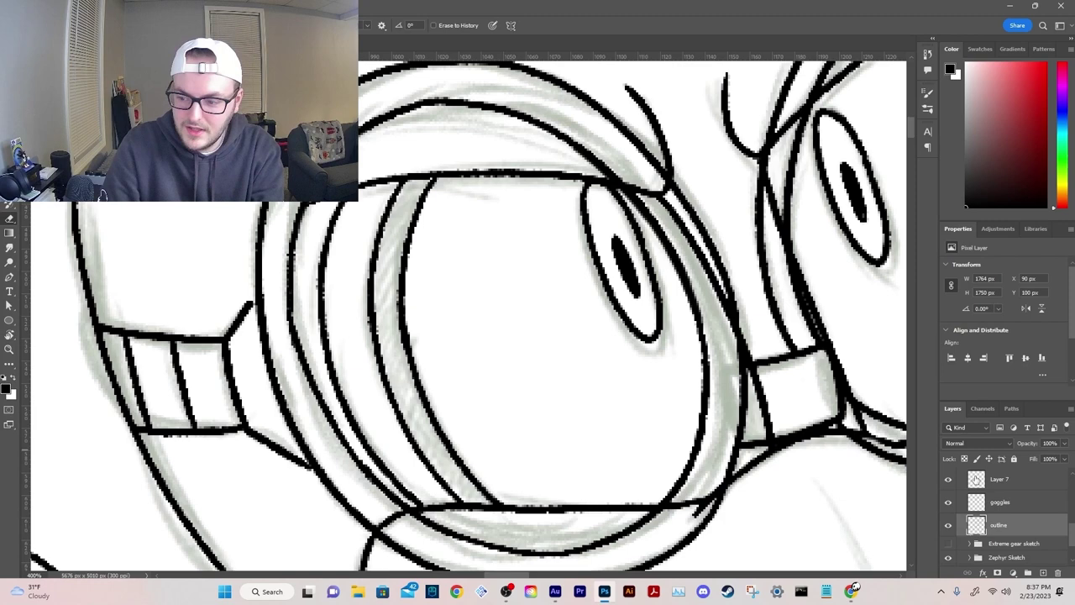
Step: Switch to the goggles layer with the outline hidden and erase along the near side of the first lens's rim
left_click(996, 506)
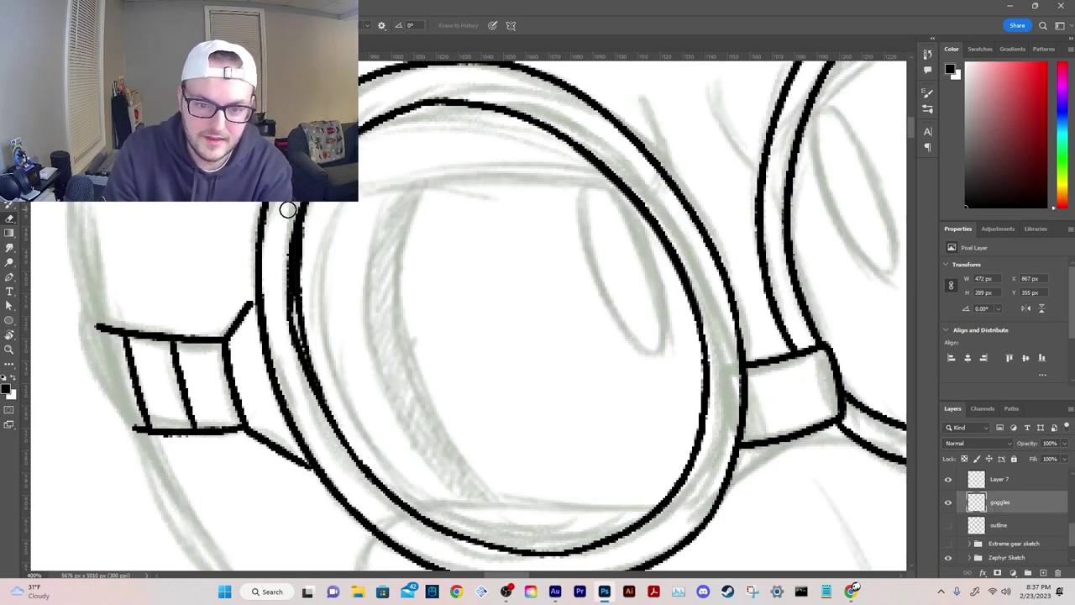
left_click_drag(284, 225, 284, 300)
key("ctrl+minus")
key("ctrl+minus")
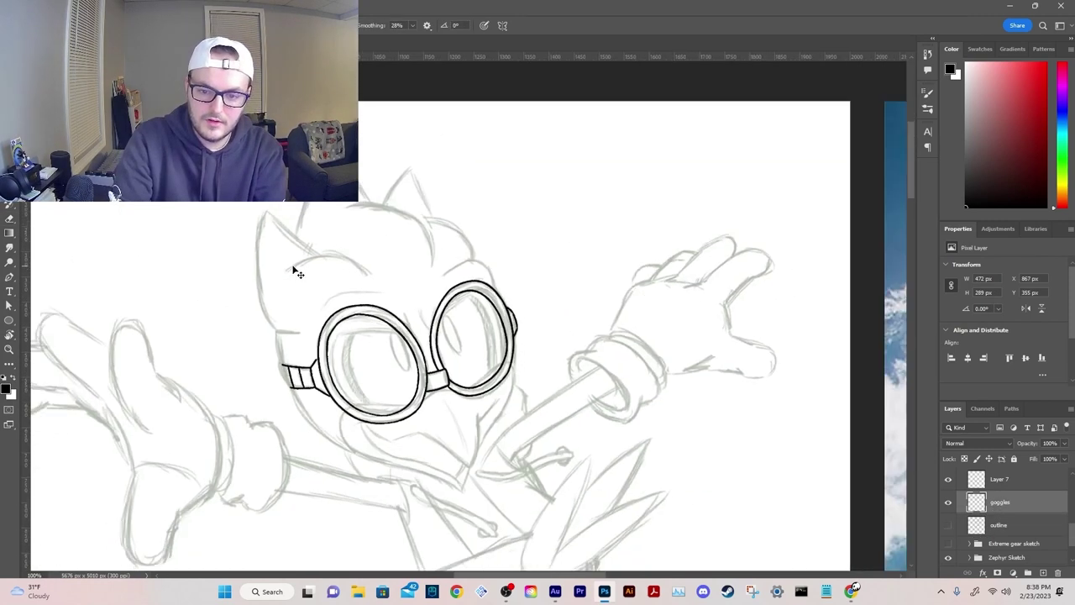
Step: Hide the Zephyr Sketch group, show the outline layer again and merge the goggles and outline layers into one
left_click(948, 558)
left_click(948, 525)
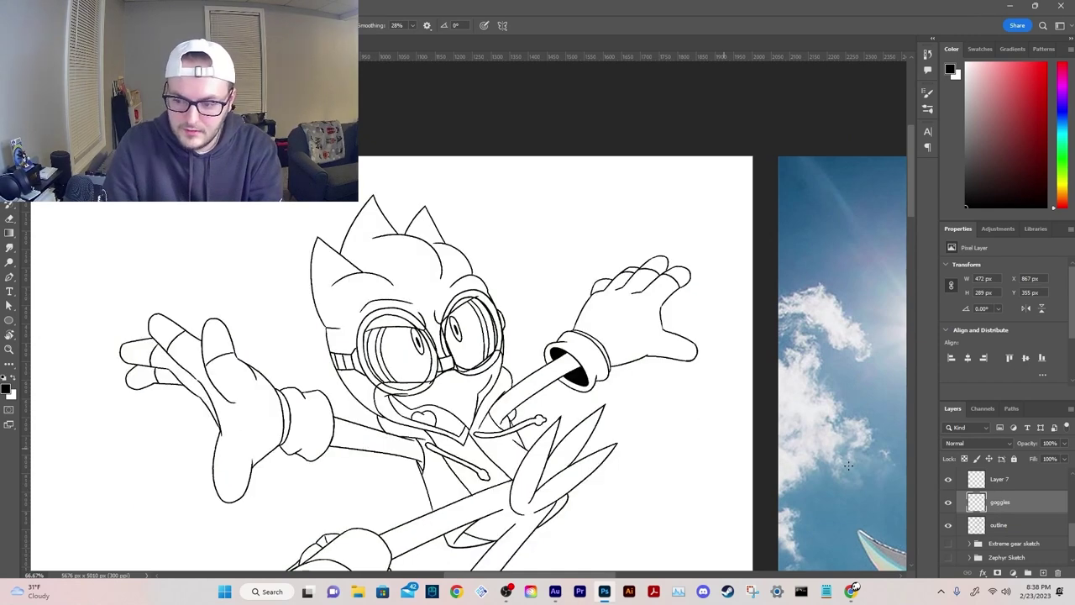
left_click(999, 529)
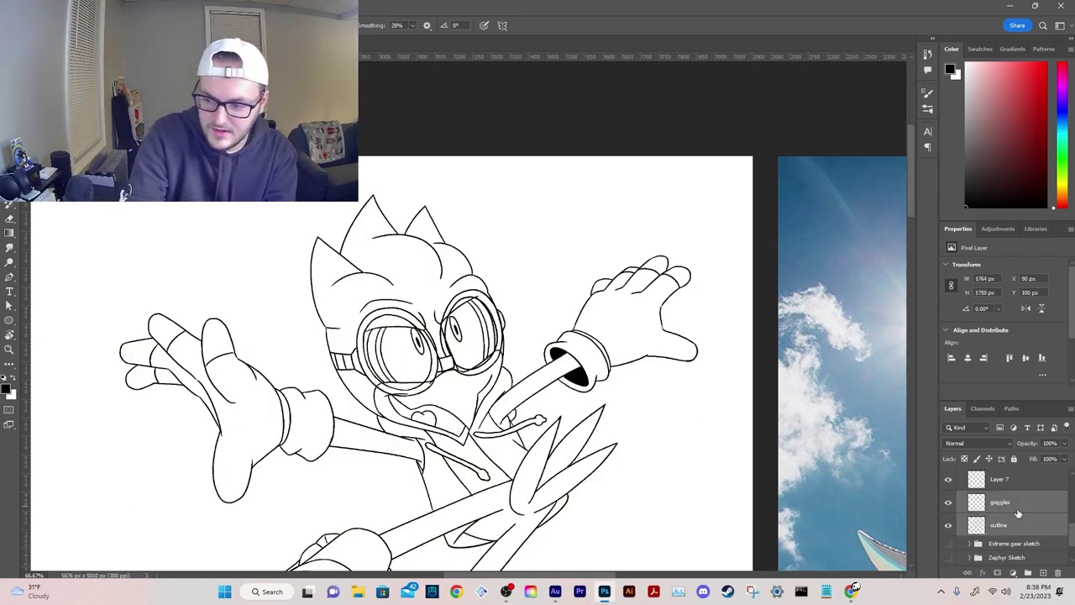
right_click(1036, 503)
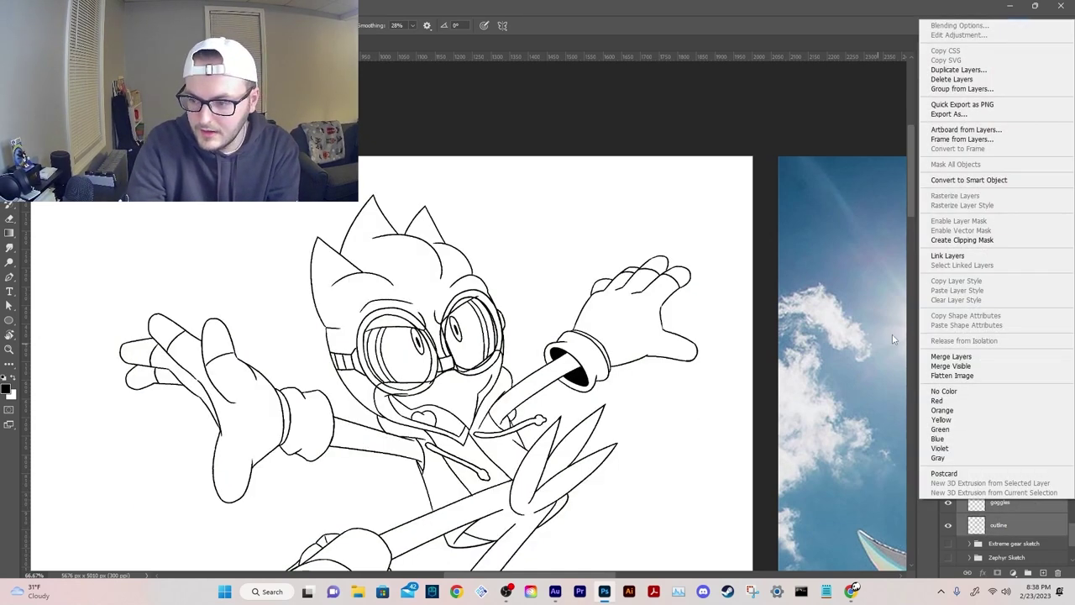
left_click(981, 357)
Step: Erase the face and eye lines that cross the second goggle lens's rim on the merged layer
mouse_move(275, 352)
left_mouse_down()
mouse_move(271, 362)
mouse_move(271, 339)
left_mouse_up()
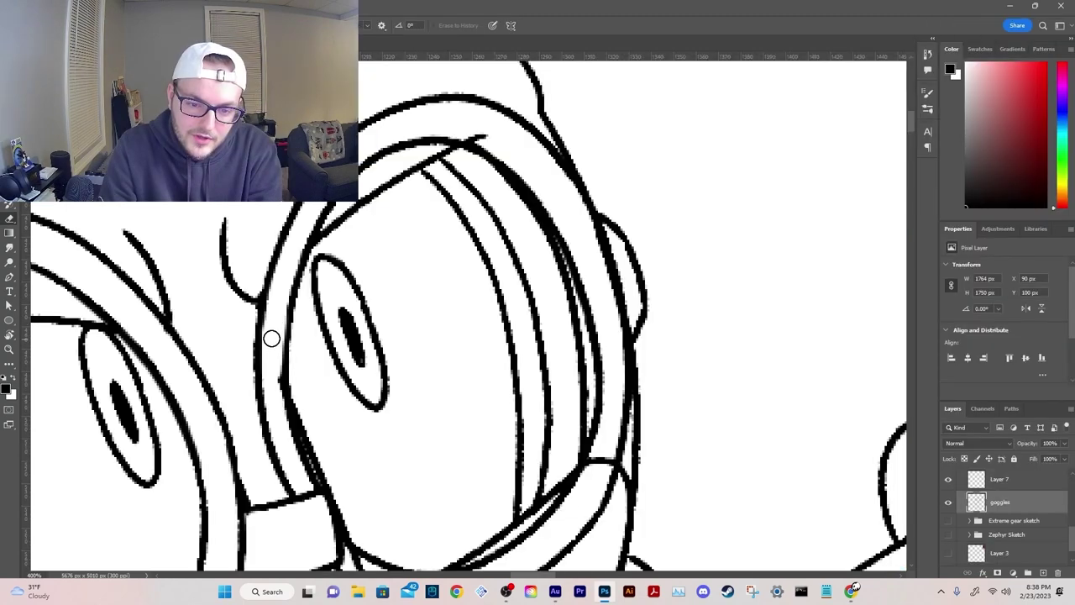
scroll(276, 395, "down", 2)
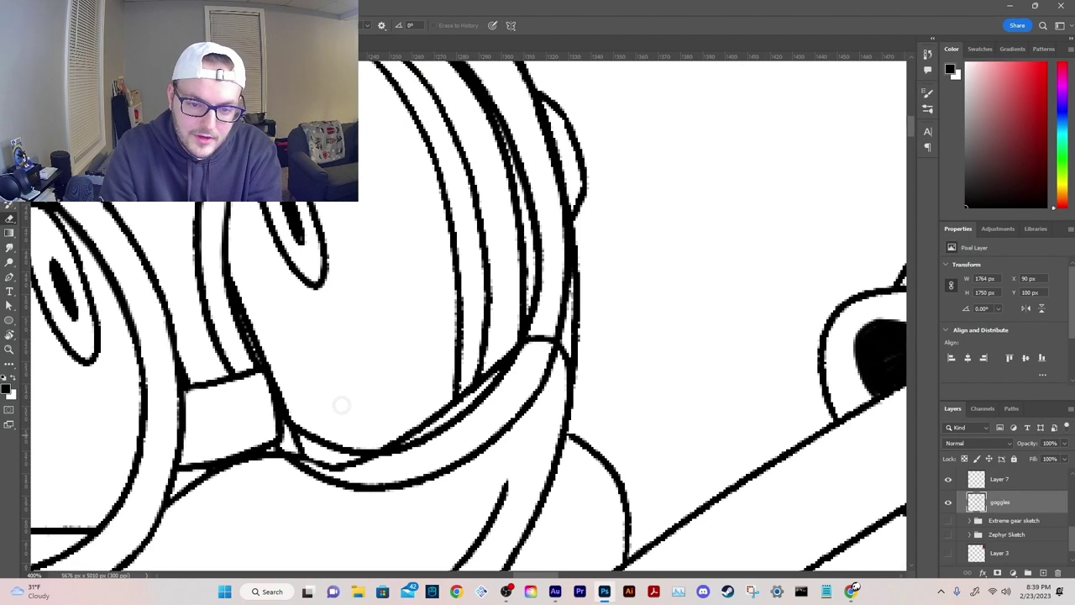
key("r")
left_click_drag(362, 263, 493, 247)
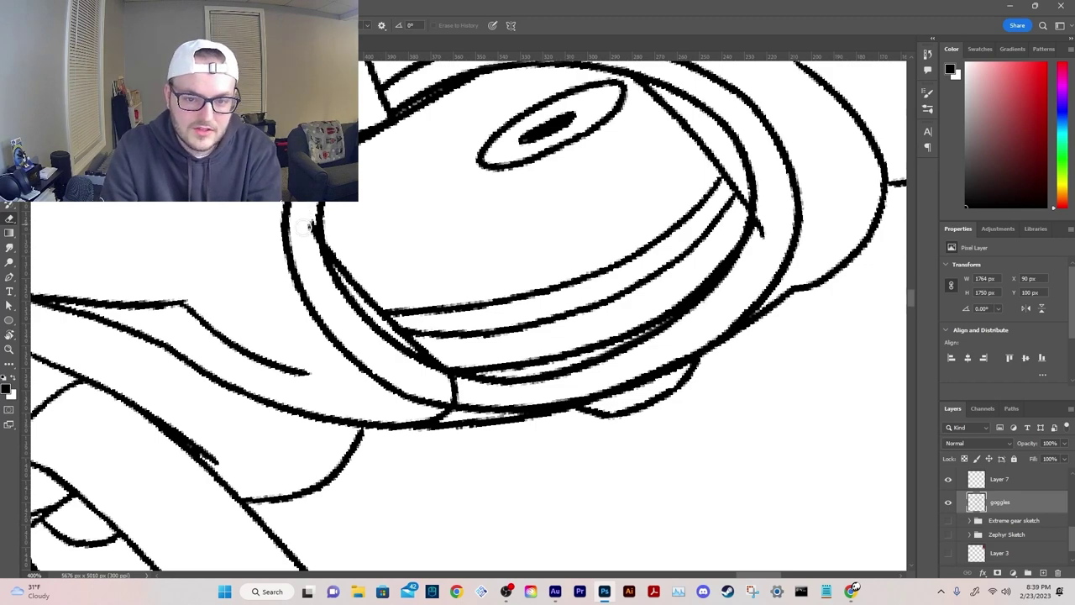
scroll(307, 231, "down", 1)
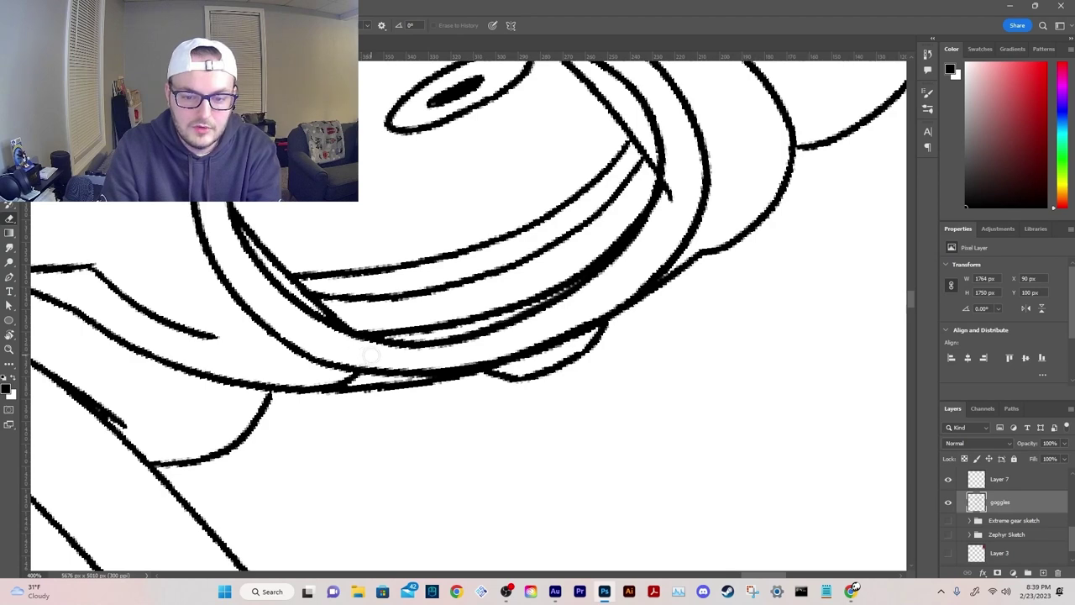
left_click_drag(666, 237, 540, 354)
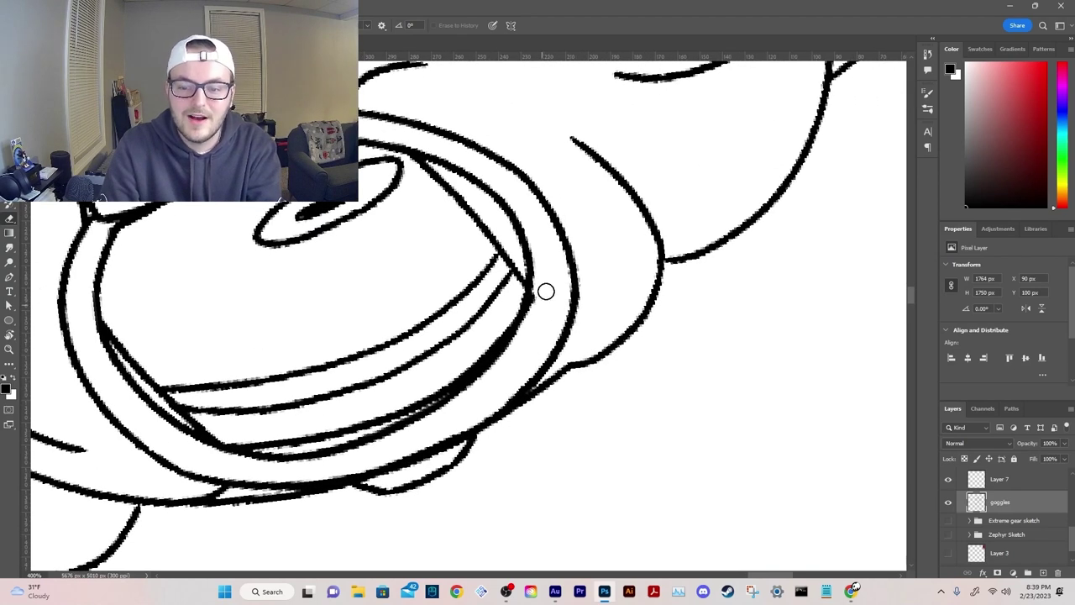
key("b")
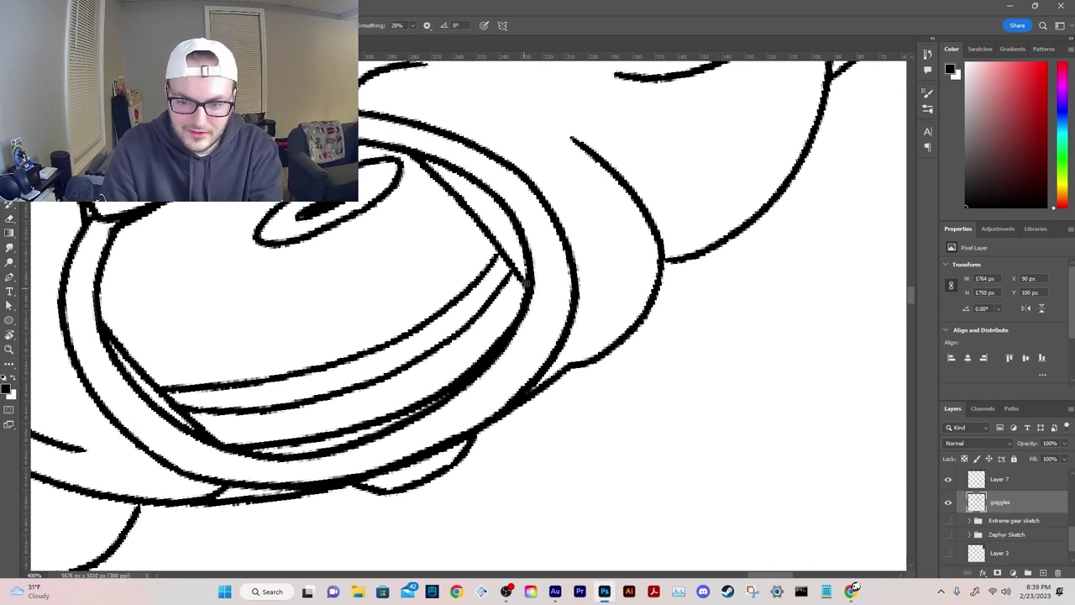
key("r")
key("Escape")
key("b")
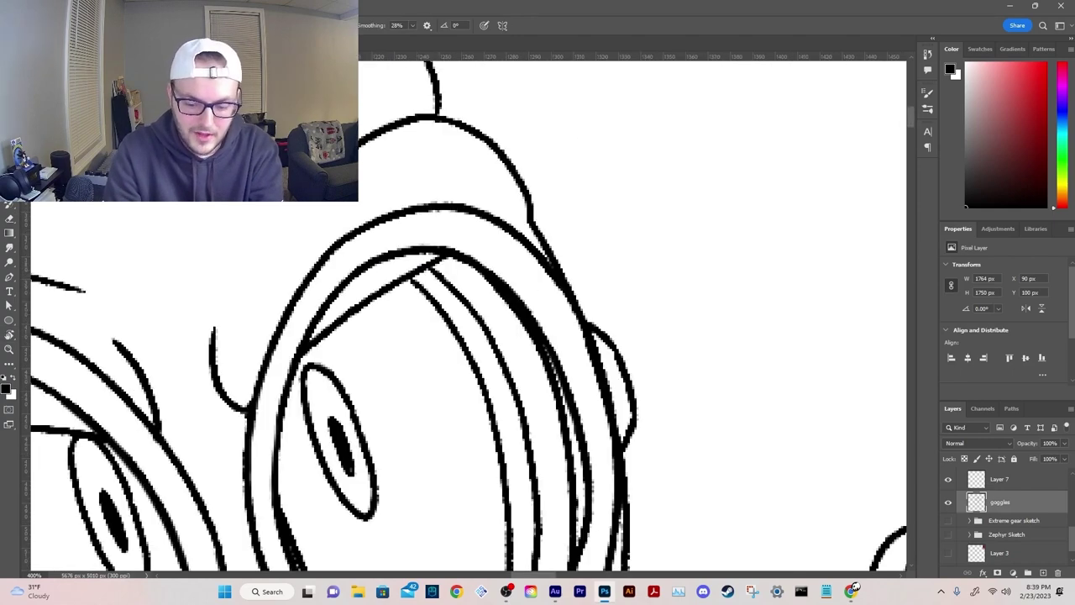
Step: Examine the second lens's rim up close, then the line art of the whole character and board
key("ctrl+minus")
key("ctrl+minus")
key("ctrl+minus")
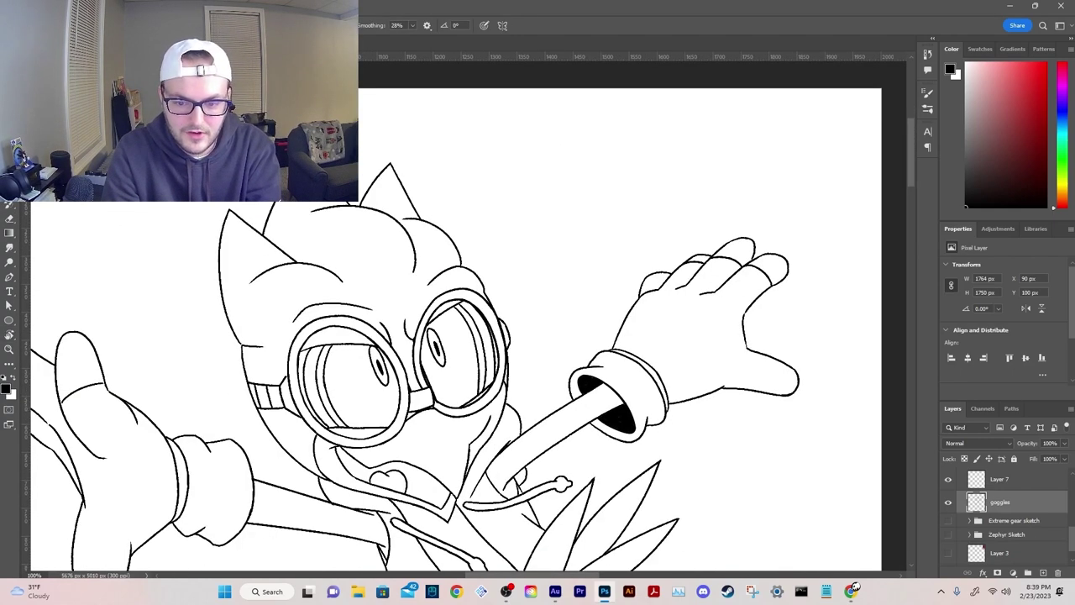
key("ctrl+plus")
key("ctrl+plus")
left_click_drag(448, 428, 430, 267)
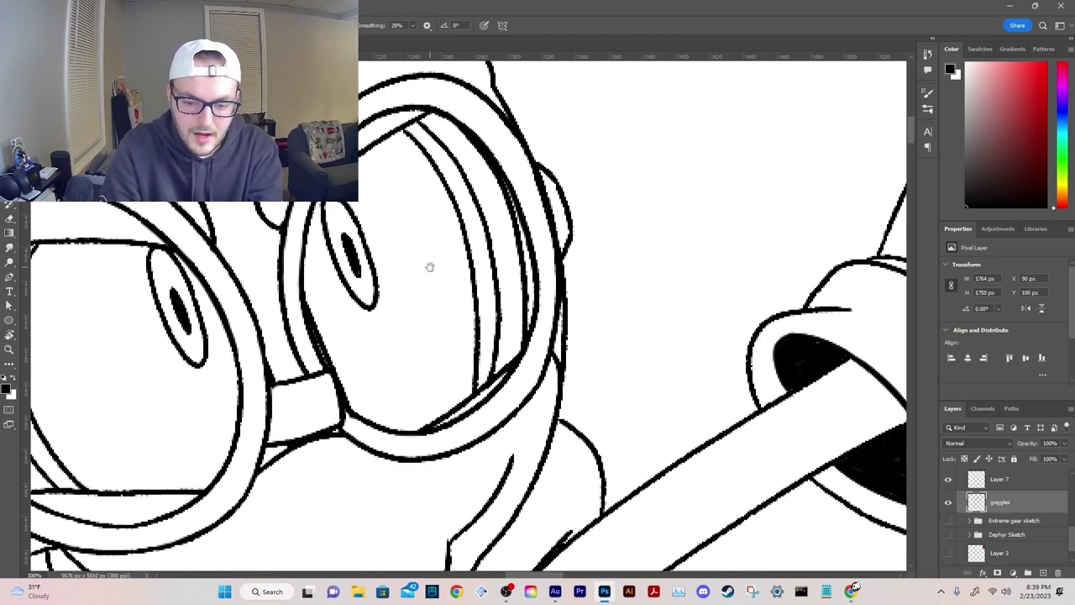
scroll(429, 267, "up", 2)
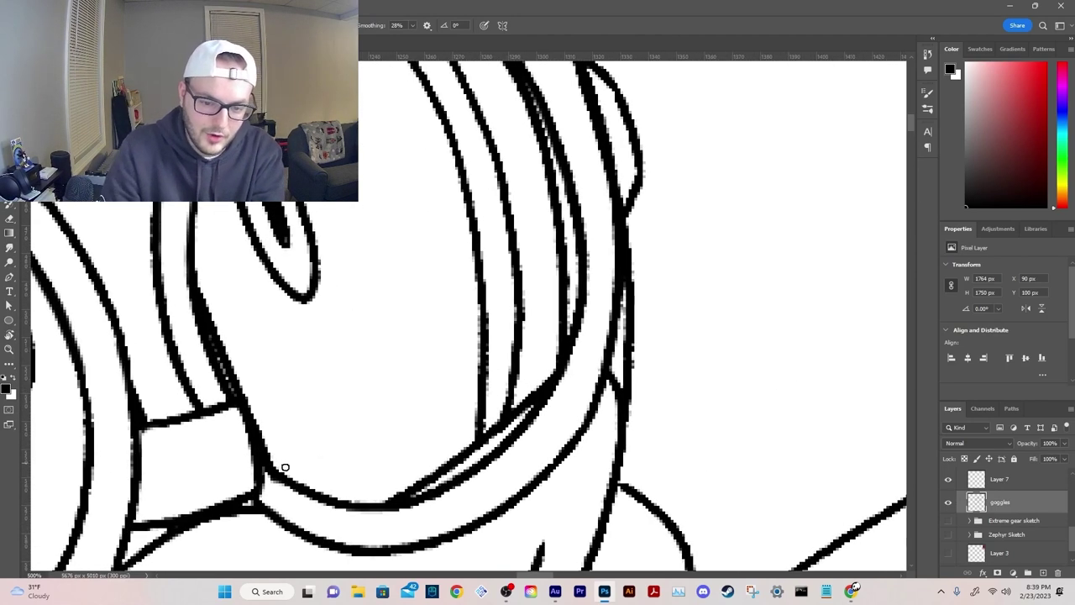
key("e")
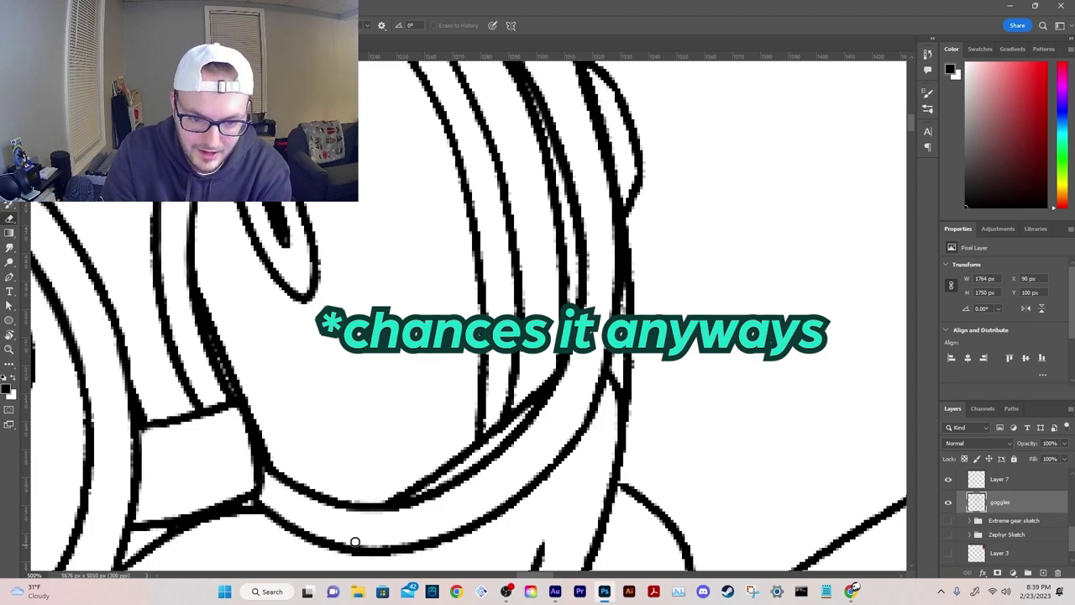
scroll(362, 442, "down", 8)
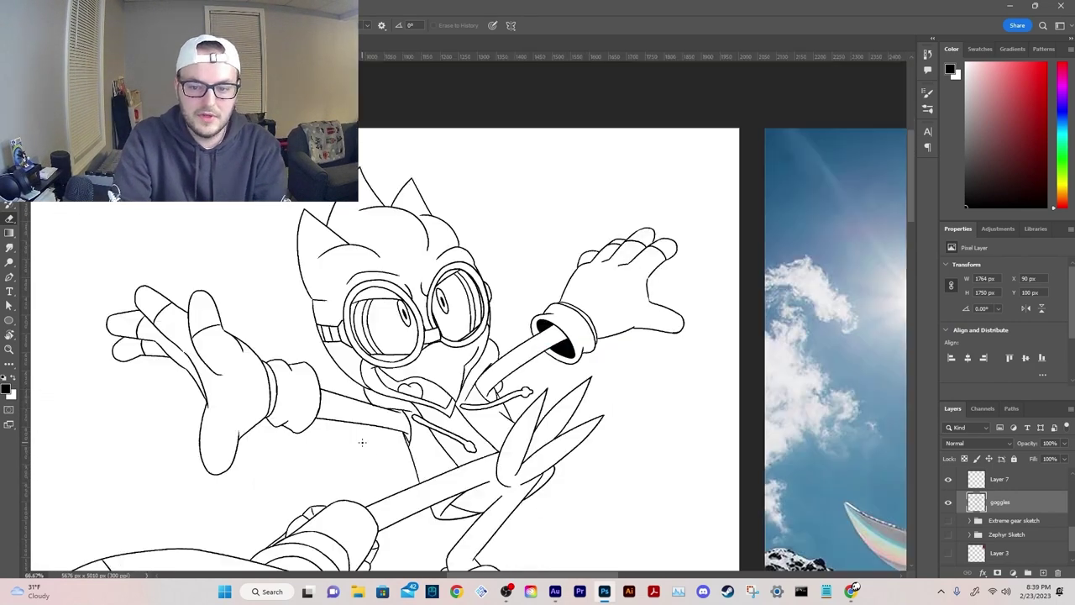
left_click_drag(440, 465, 422, 363)
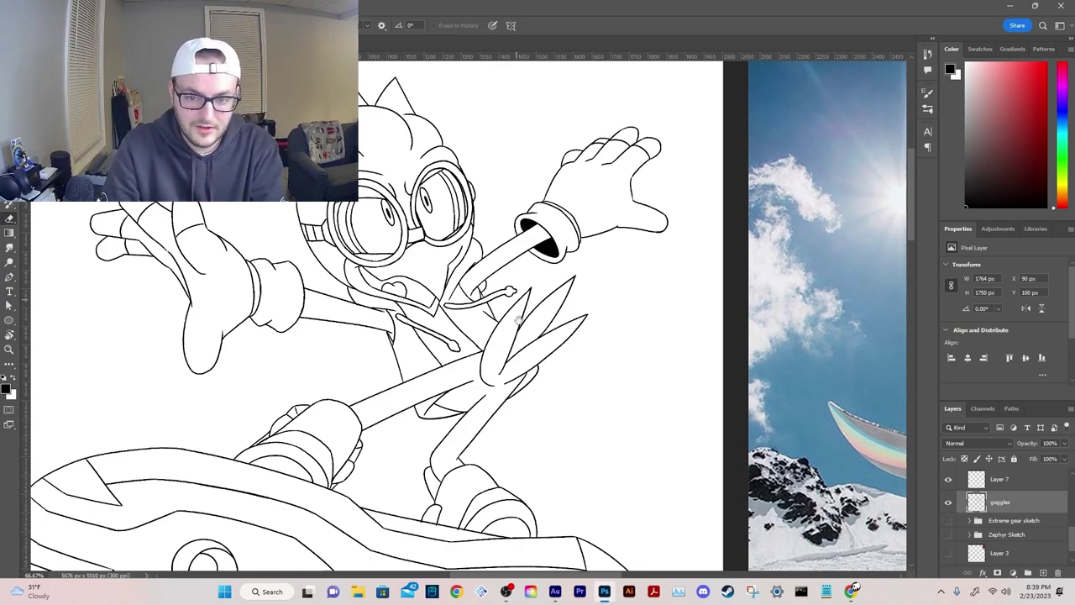
scroll(519, 320, "down", 4)
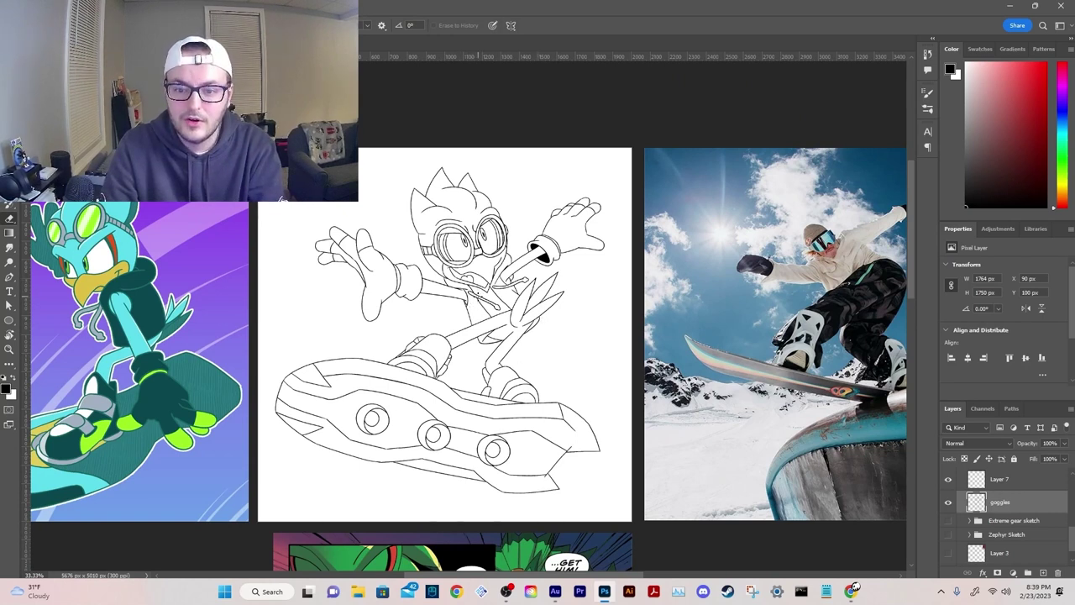
Step: Select the empty area around the character and board with the Magic Wand on the merged line-art layer
left_click_drag(481, 290, 496, 308)
key("w")
left_click(439, 344)
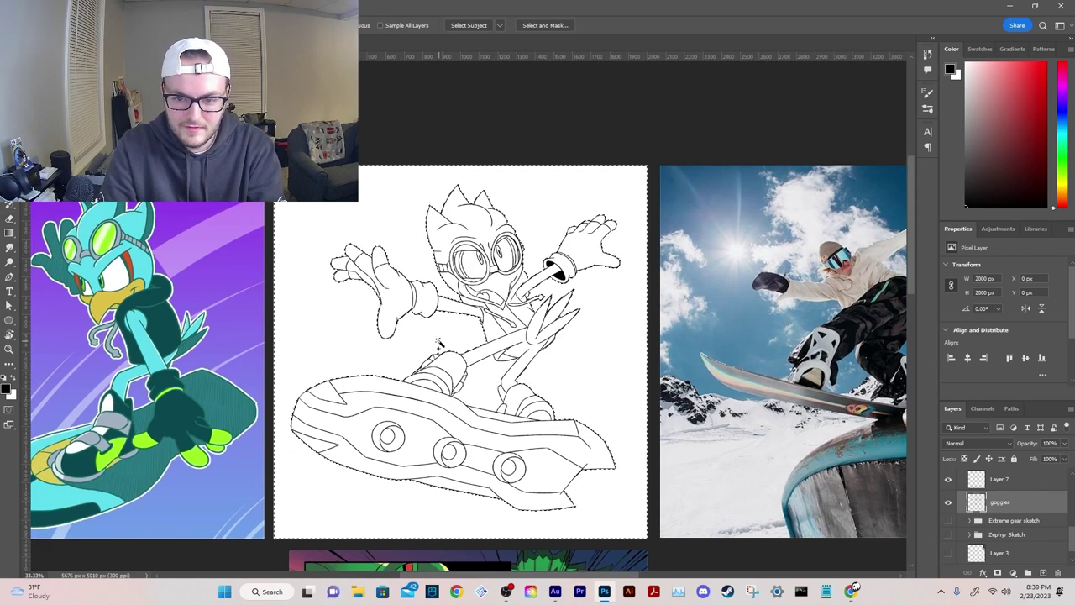
Step: Study the comic page reference below the drawing, comparing its characters and boards with the line art
key("v")
left_click_drag(503, 407, 581, 160)
left_click_drag(600, 482, 603, 328)
scroll(600, 393, "down", 2)
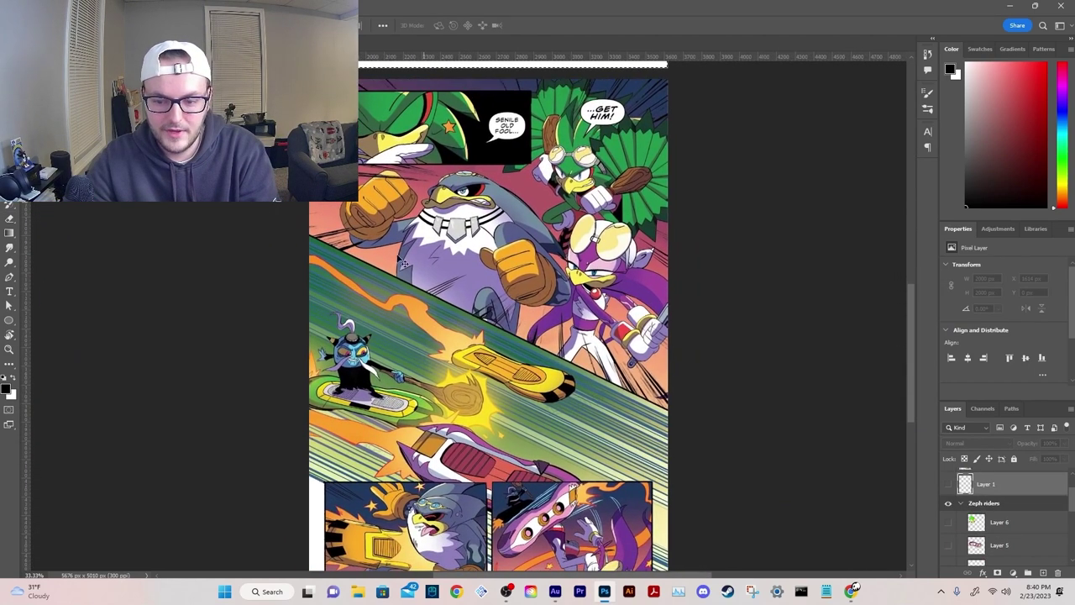
scroll(623, 424, "down", 2)
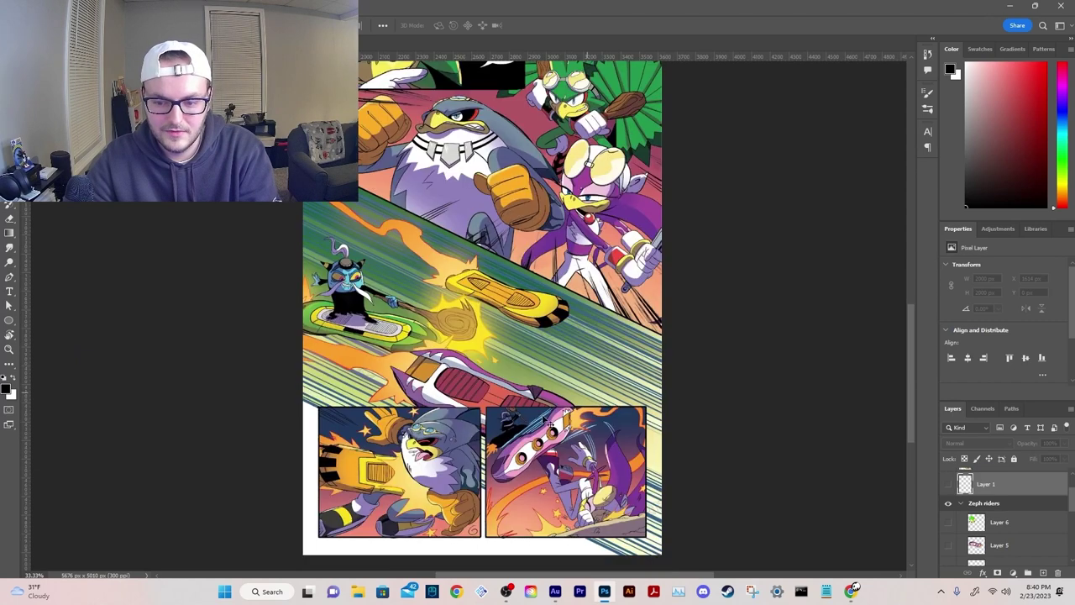
scroll(588, 226, "up", 4)
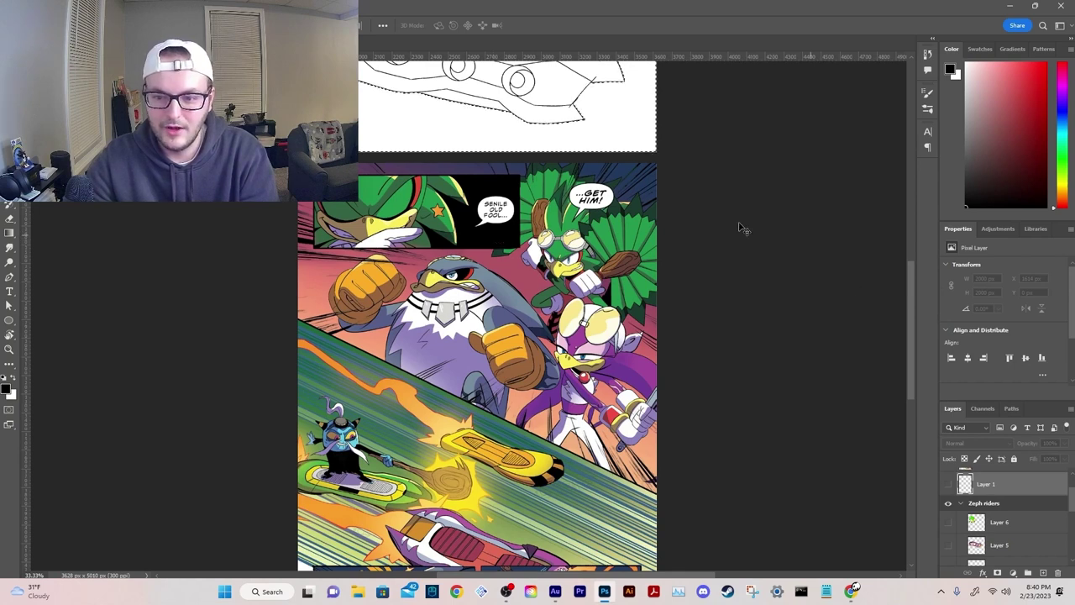
scroll(701, 184, "up", 3)
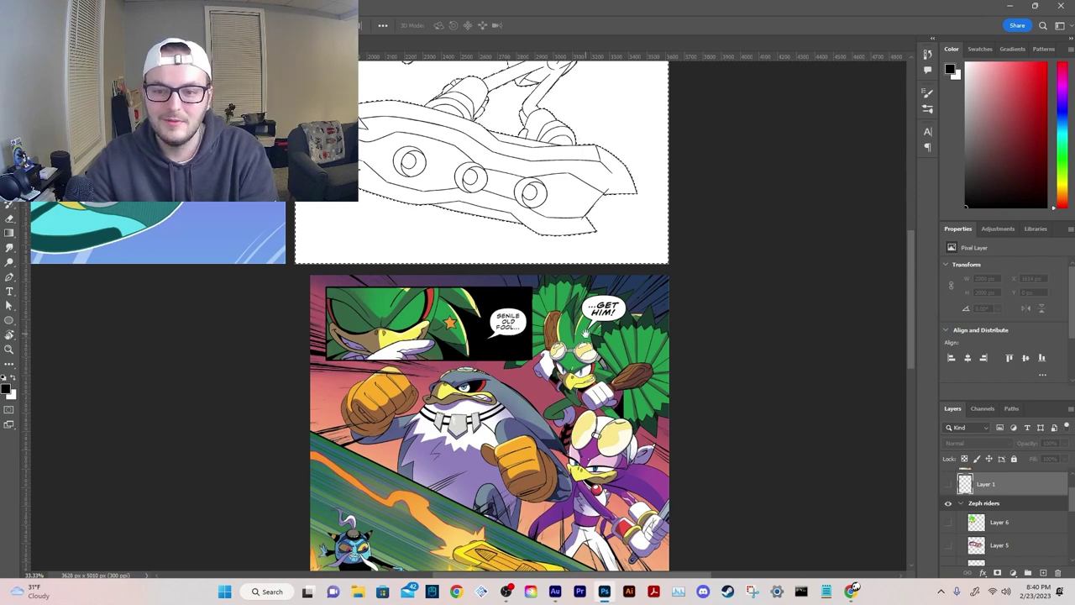
left_click_drag(585, 333, 598, 351)
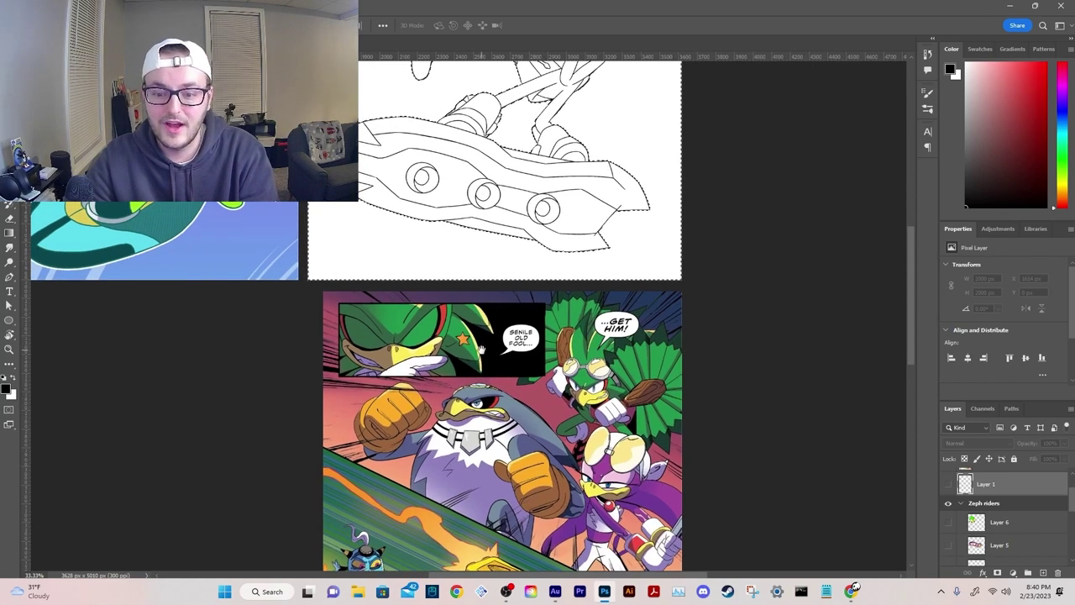
left_click_drag(481, 349, 484, 323)
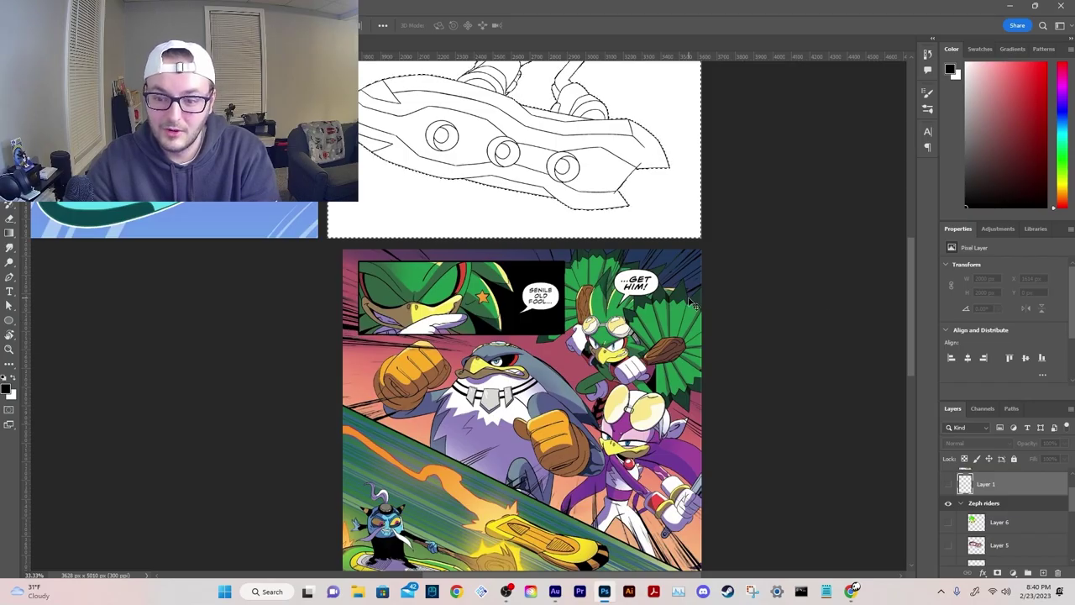
left_click_drag(740, 234, 715, 295)
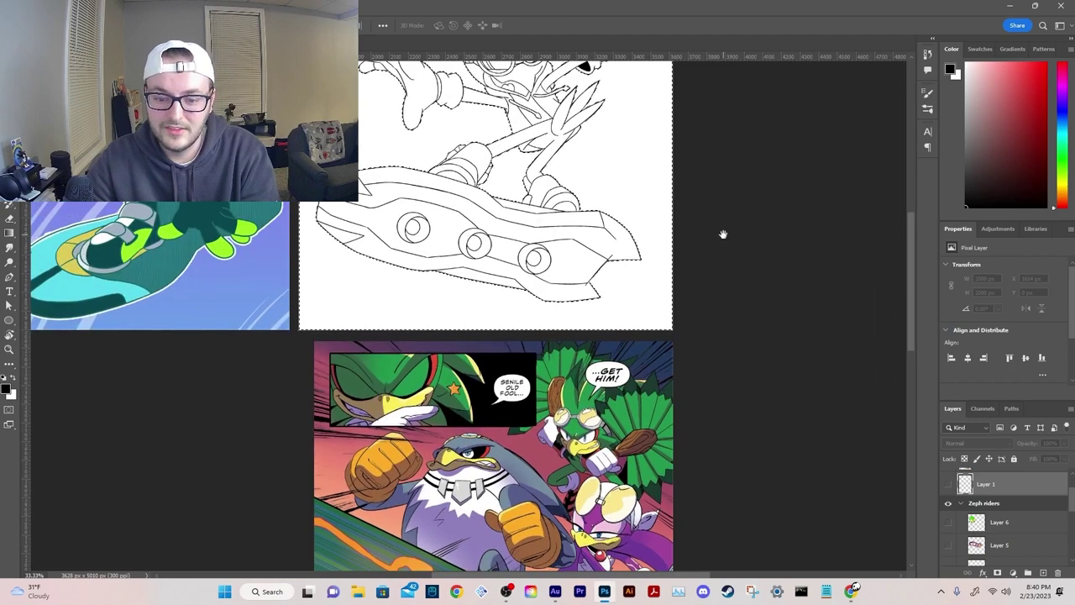
left_click_drag(723, 235, 701, 447)
Step: Rename the merged line-art layer outline, add a new layer beneath it and name it base
scroll(1012, 519, "down", 5)
scroll(998, 516, "up", 2)
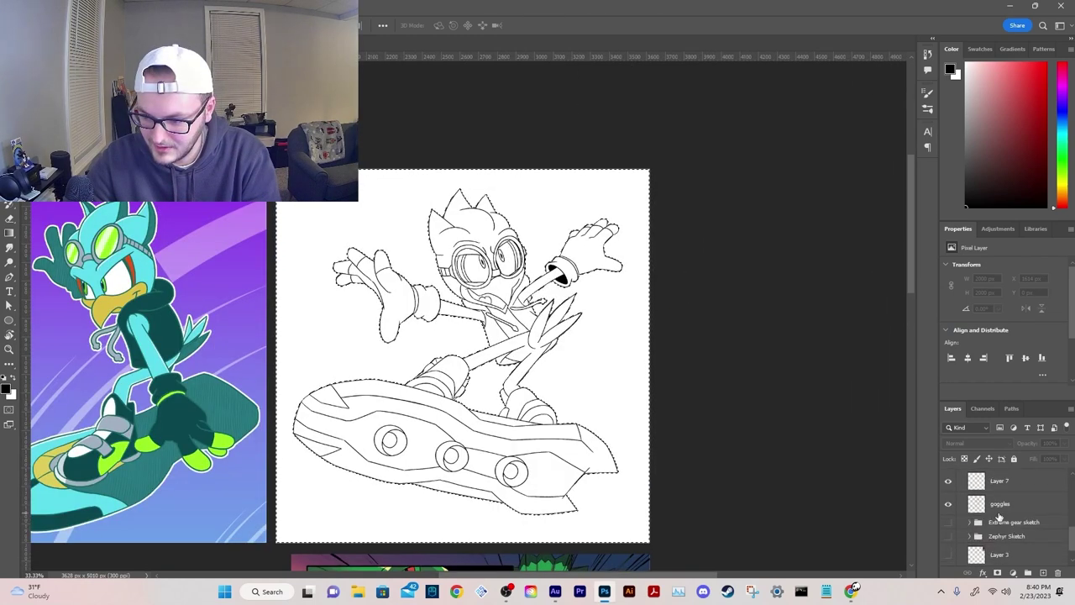
double_click(1000, 526)
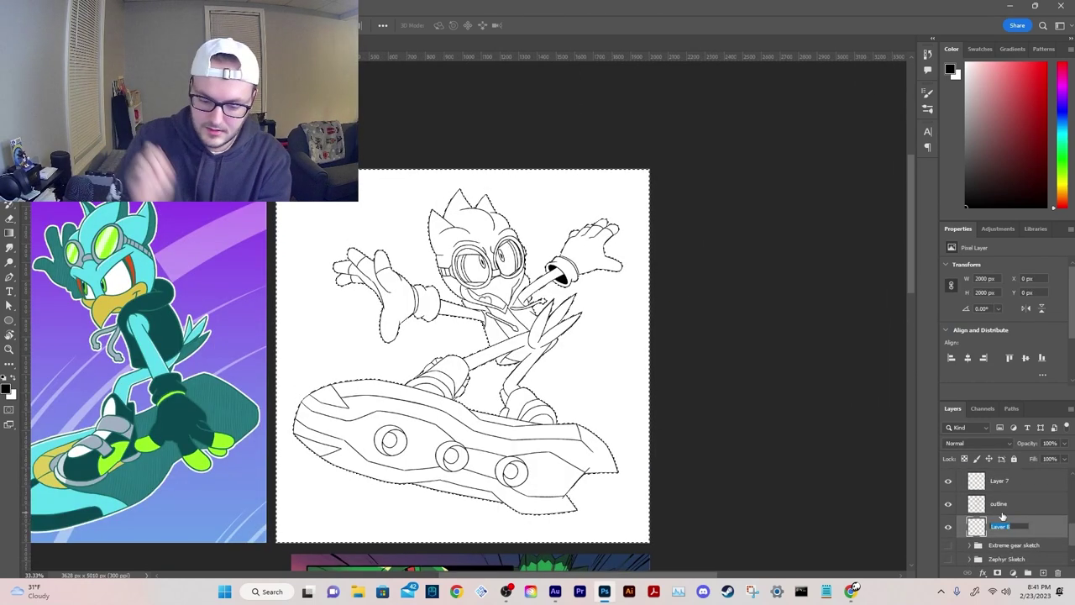
type("ba")
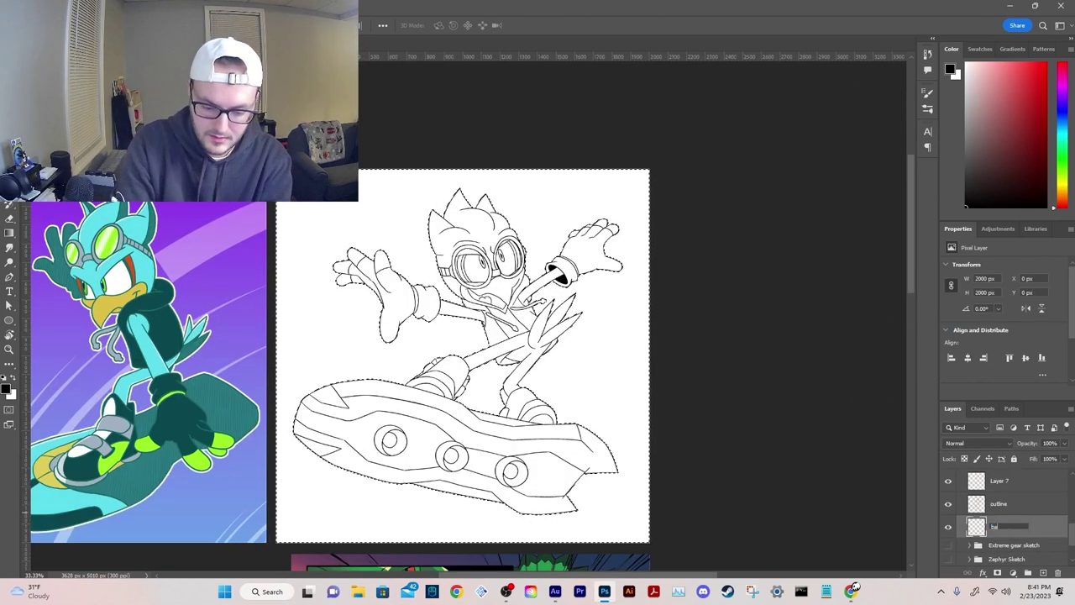
type("se")
key("Return")
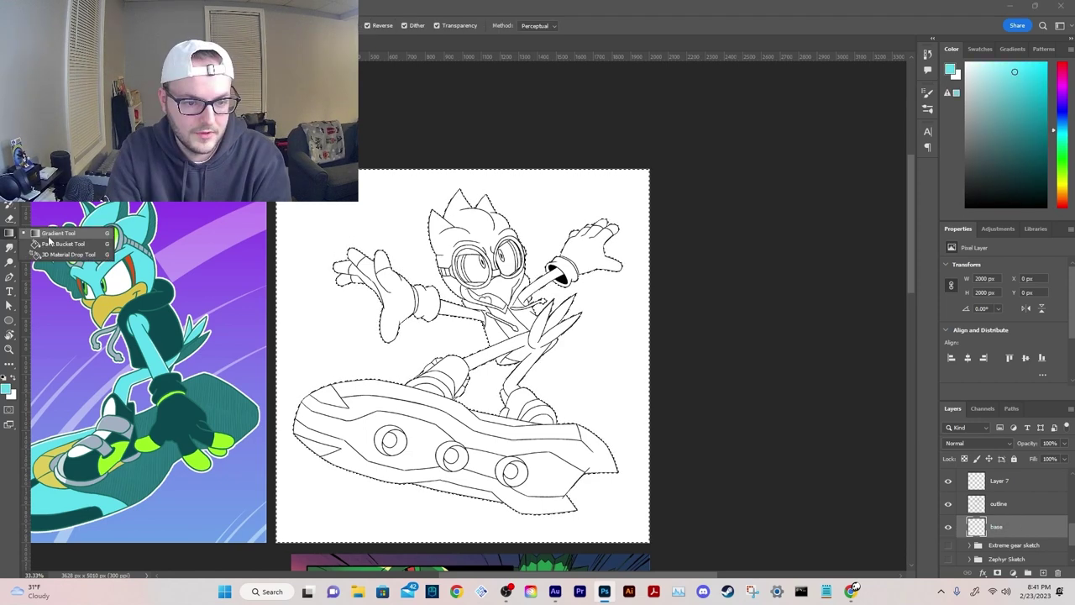
Step: Invert the selection and fill the character and board with the reference's light turquoise on the base layer, using the Paint Bucket
left_click(61, 244)
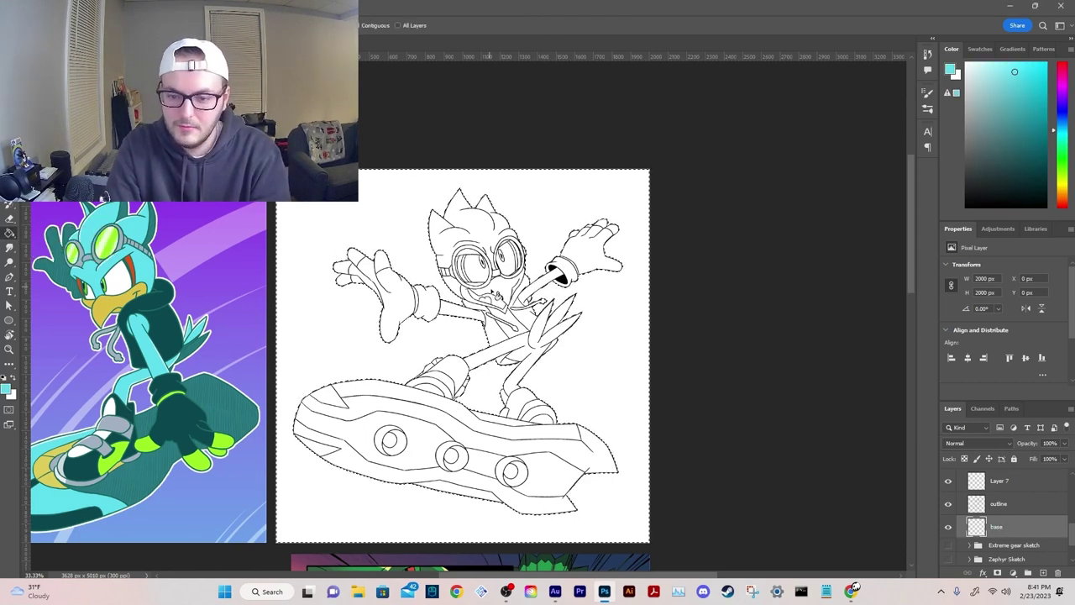
left_click(547, 400)
key("ctrl+z")
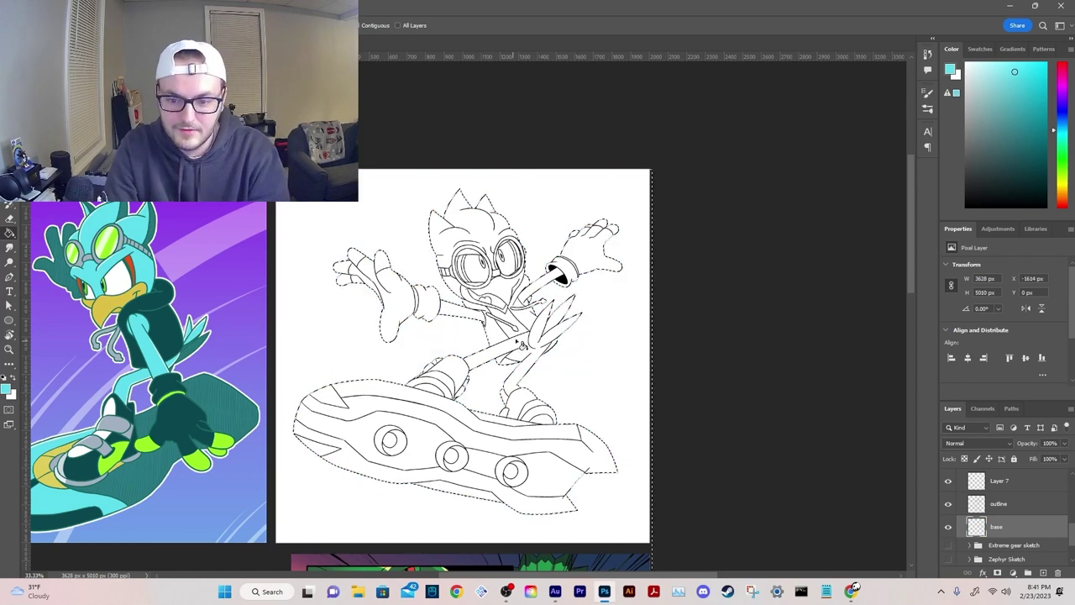
left_click(521, 345)
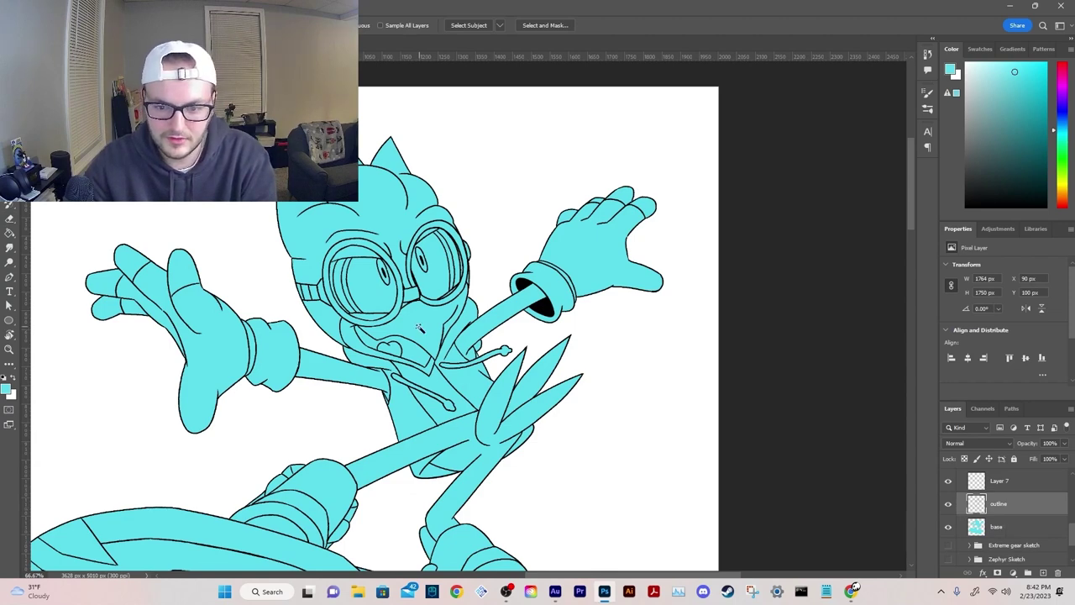
Step: Select the beak areas with the Magic Wand on the outline layer, activate the base layer and sample the purple reference's beak yellow
left_click(420, 327)
left_click(999, 527)
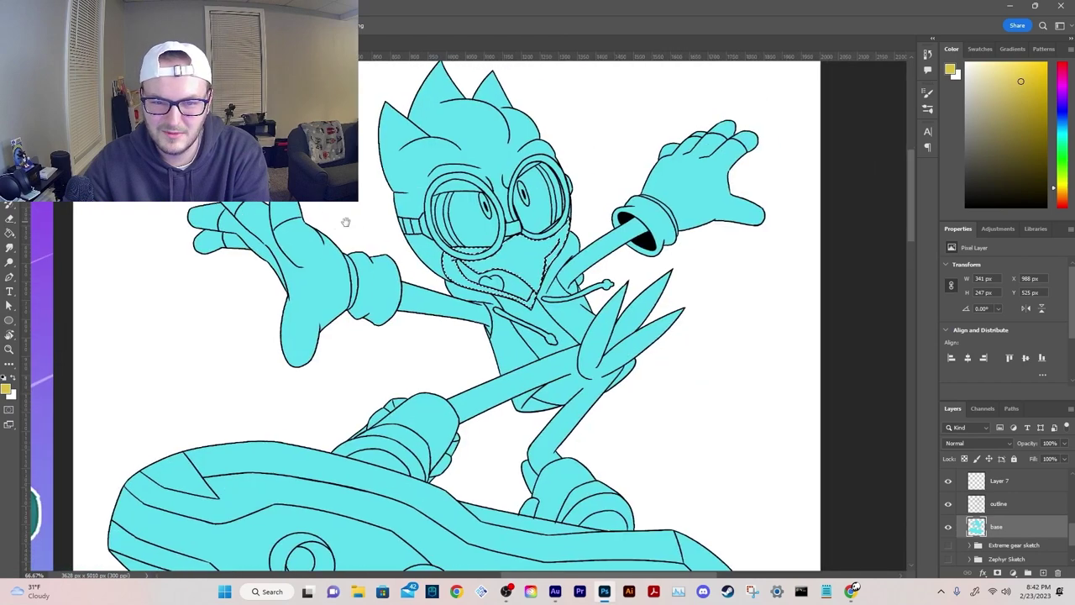
left_click_drag(345, 221, 842, 261)
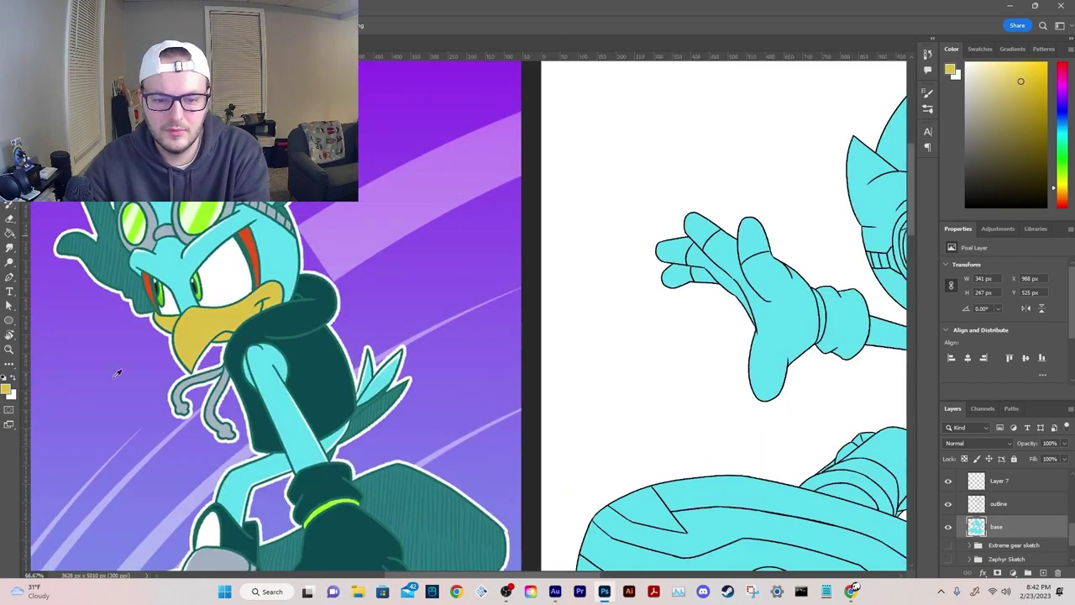
left_click_drag(746, 310, 309, 309)
left_click_drag(676, 261, 588, 262)
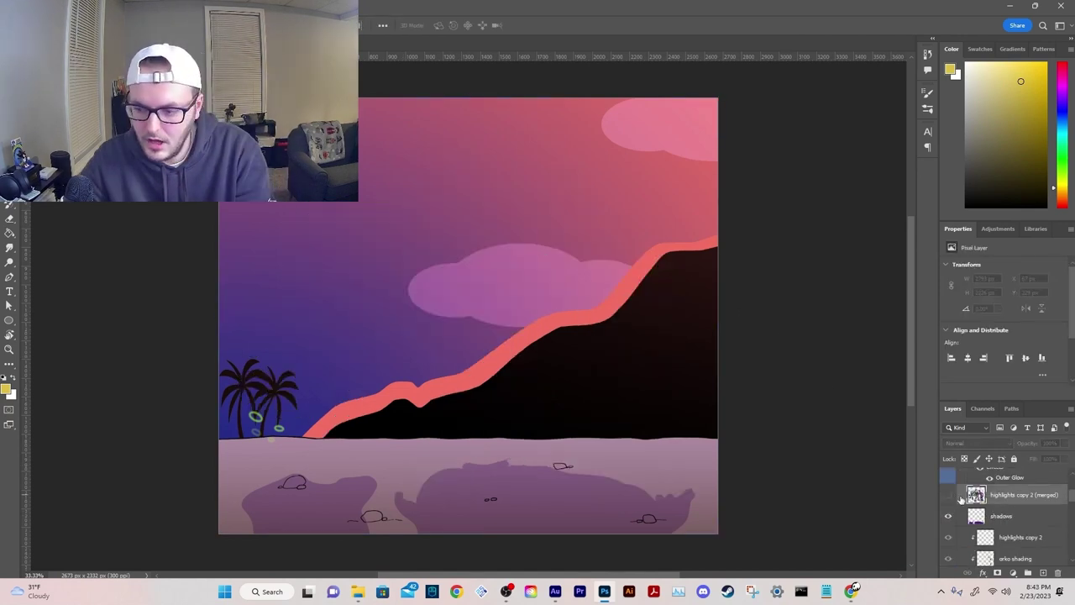
Step: Show the hidden Zephyr group in the sunset scene file and place a copy of that character beside the line drawing as a reference
scroll(961, 504, "down", 6)
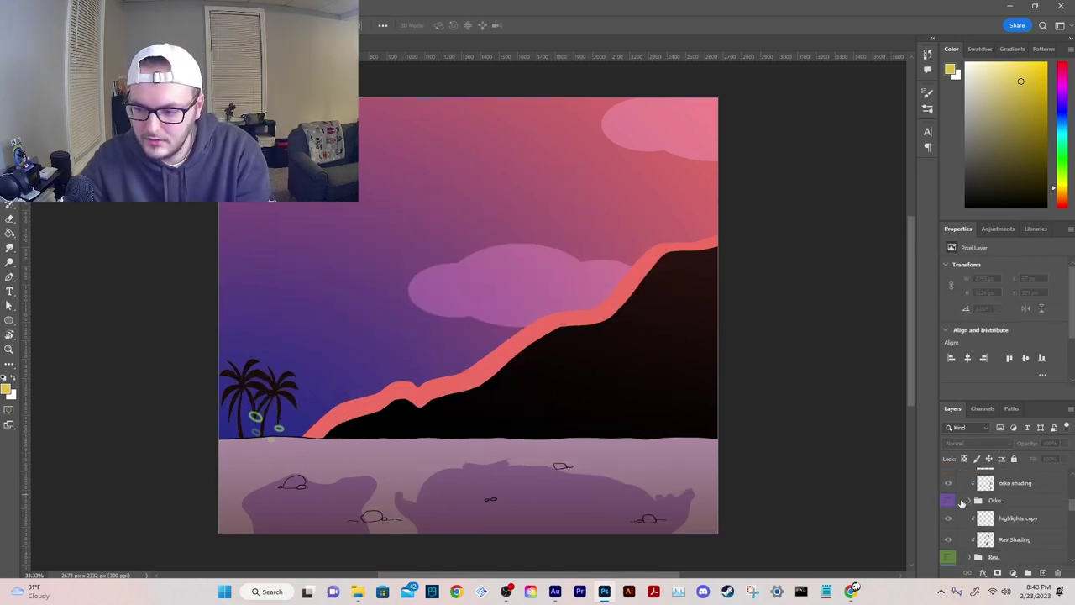
scroll(950, 529, "down", 3)
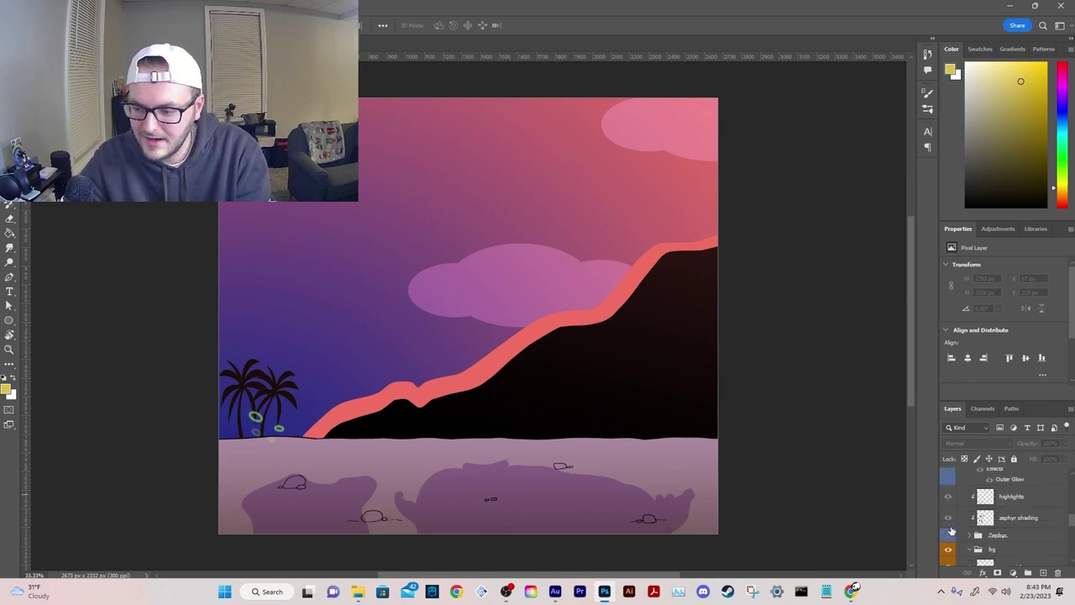
left_click(948, 535)
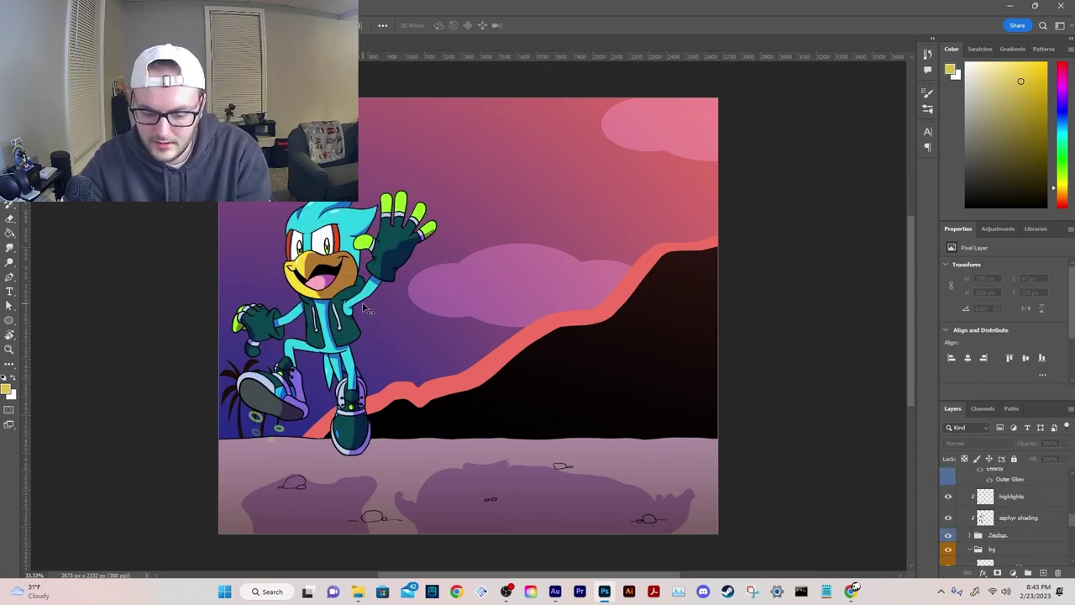
key("ctrl+Tab")
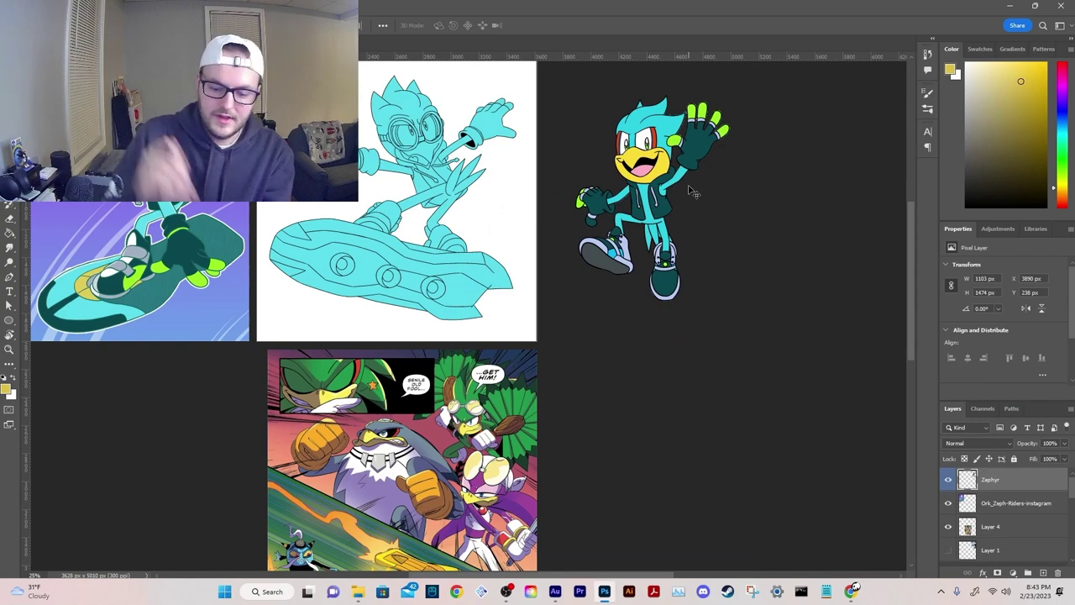
Step: Sample the bright yellow from the standing Zephyr reference's beak and compare it with the purple reference
key("ctrl+equal")
key("ctrl+equal")
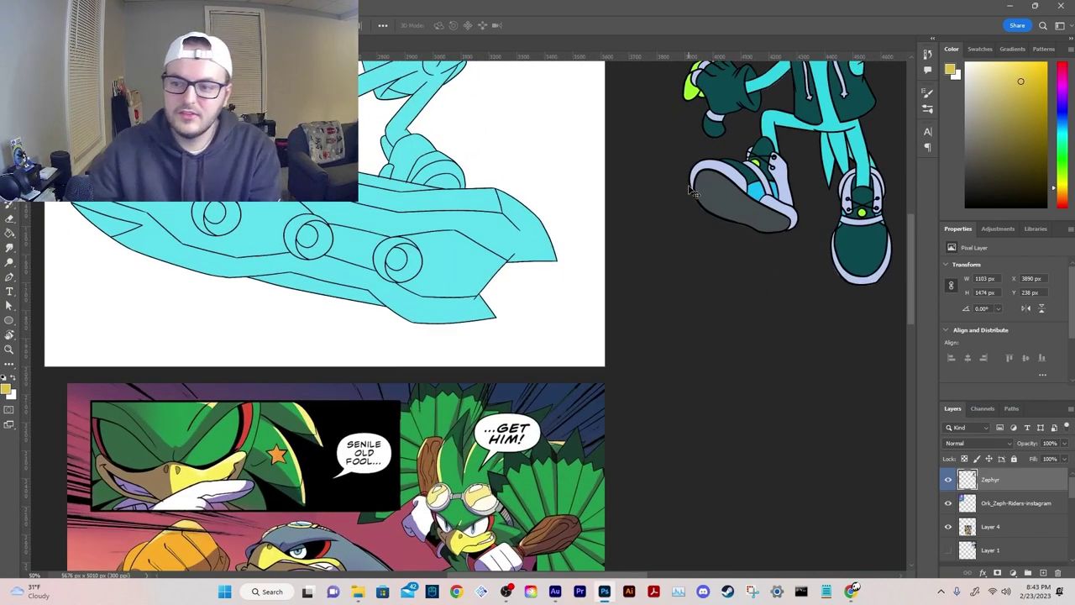
left_click_drag(629, 216, 379, 428)
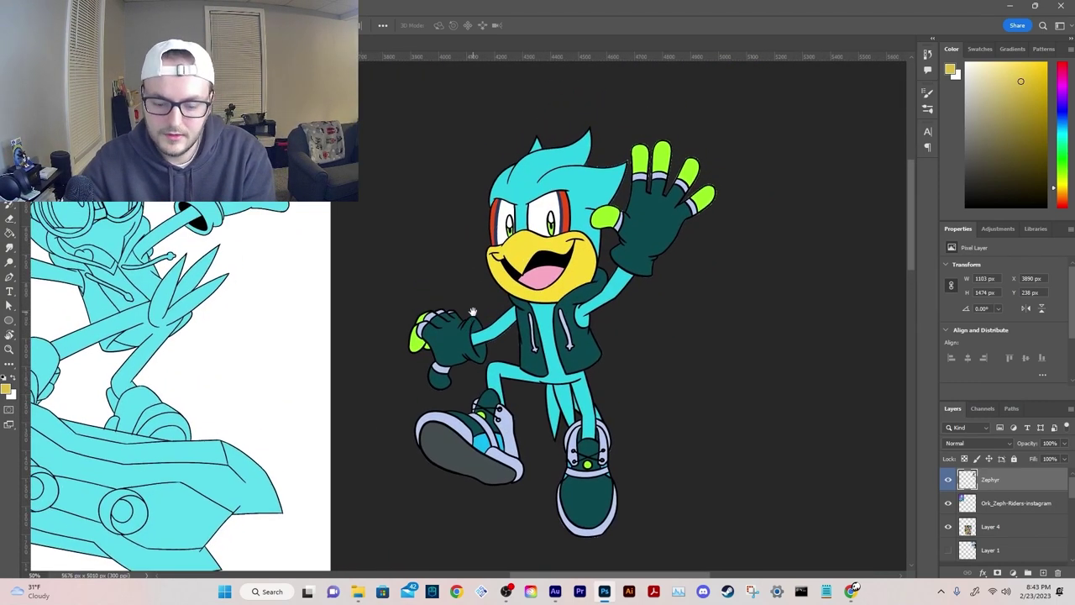
left_click(520, 253)
left_click_drag(314, 259, 638, 328)
scroll(568, 340, "left", 3)
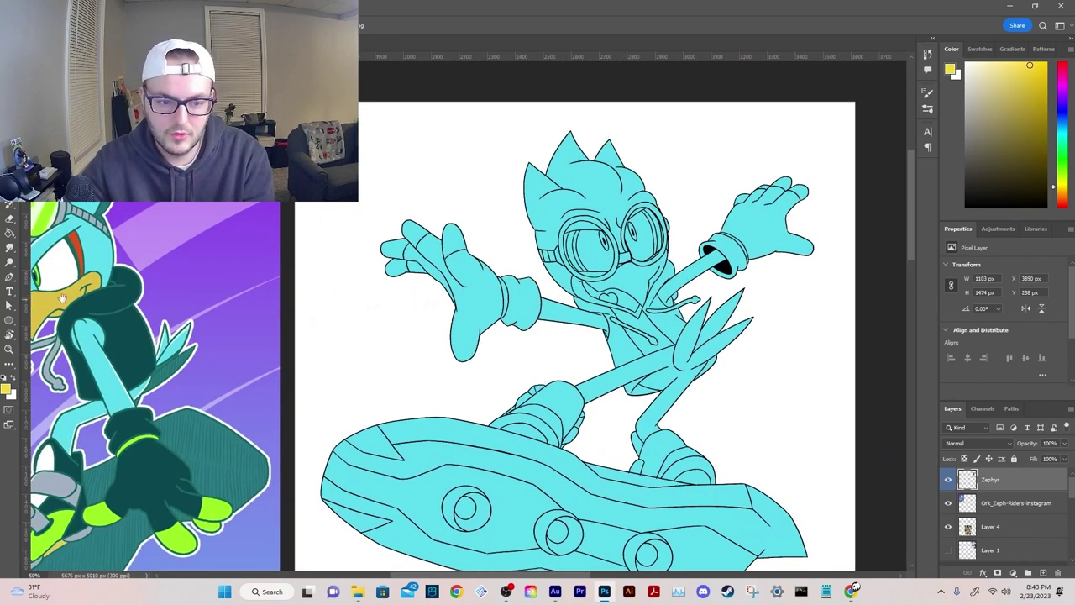
scroll(565, 340, "left", 8)
left_click_drag(564, 340, 570, 340)
Step: Rename the base layer flat and fill the beak areas with the sampled bright yellow using the Paint Bucket
left_click_drag(738, 346, 47, 314)
scroll(1034, 527, "down", 5)
scroll(1035, 527, "down", 4)
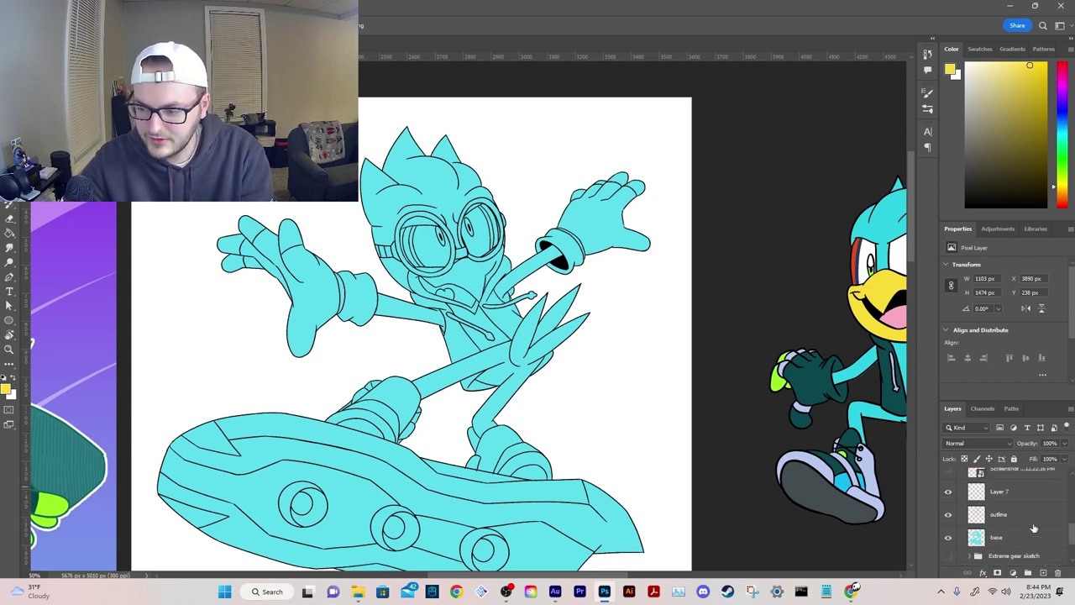
left_click(1011, 538)
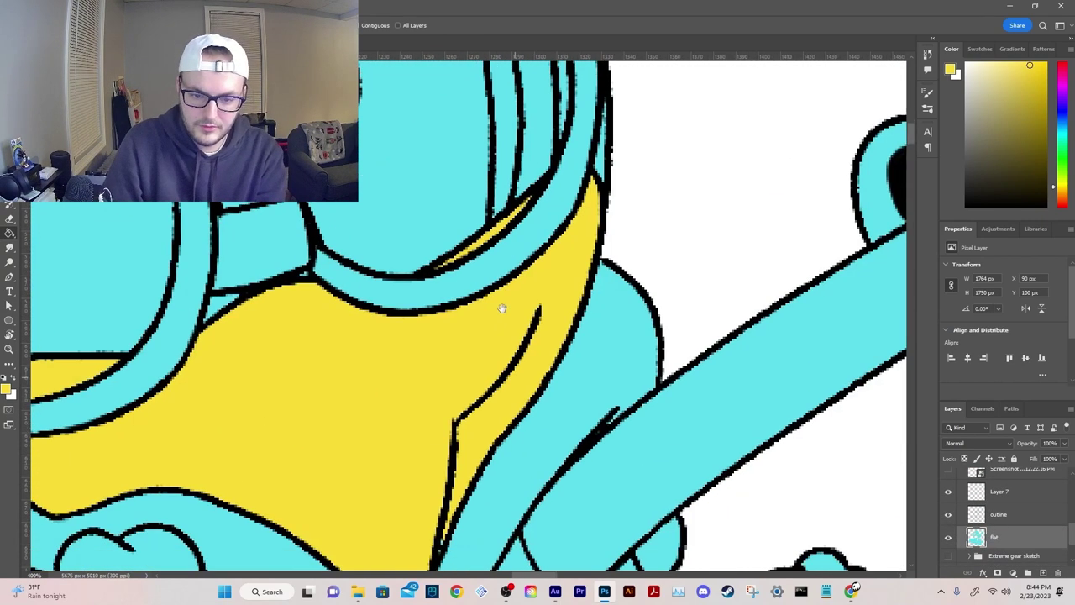
Step: Touch up the unfilled slivers along the beak's outline in yellow with the Brush on the flat layer
left_click_drag(501, 309, 479, 169)
key("b")
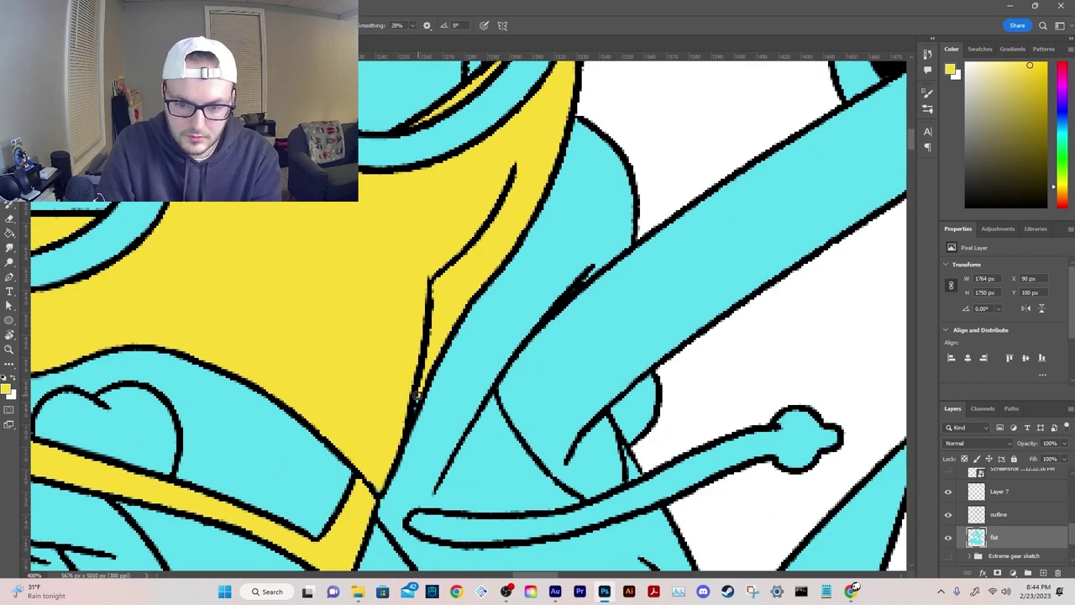
left_click_drag(351, 381, 571, 319)
left_click_drag(432, 325, 520, 349)
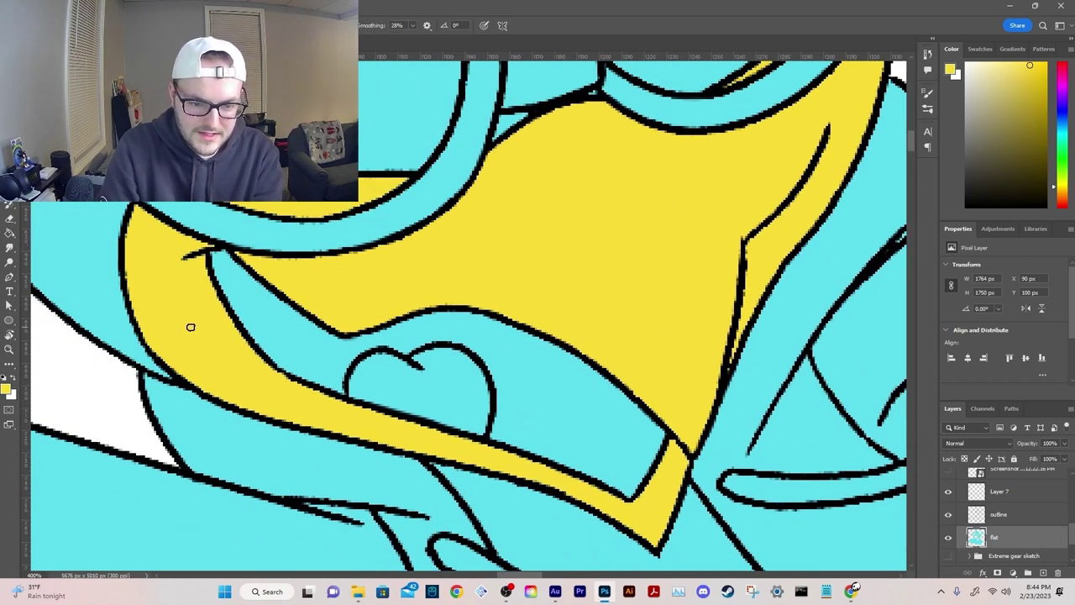
Step: Sample the purple reference's dark teal vest and lime green fingertips as the two working colours
scroll(191, 327, "down", 6)
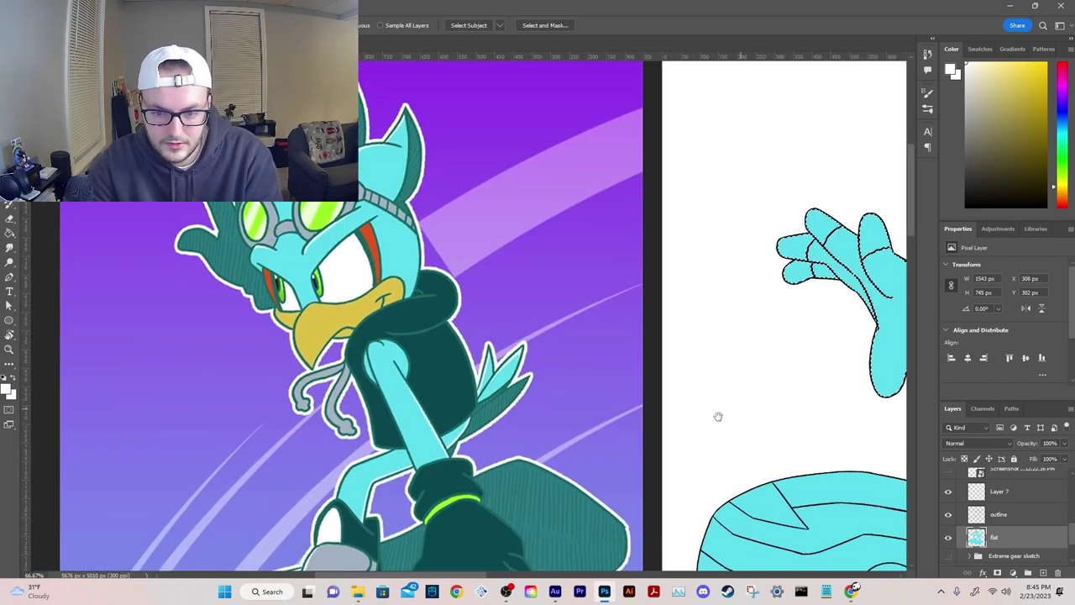
scroll(705, 395, "down", 2)
key("i")
left_click(450, 322)
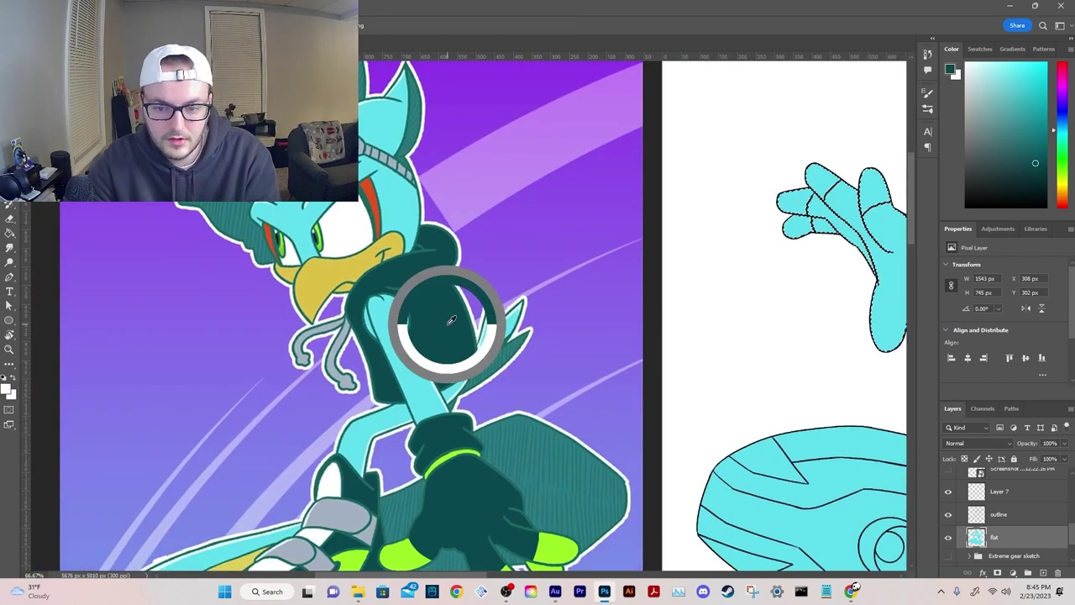
key("x")
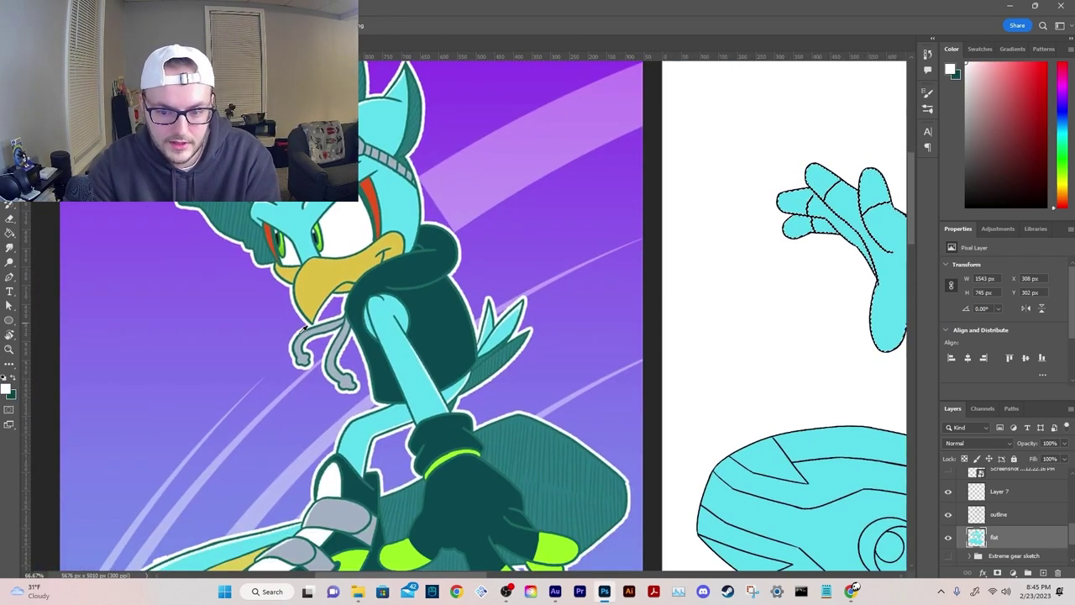
left_click(551, 545)
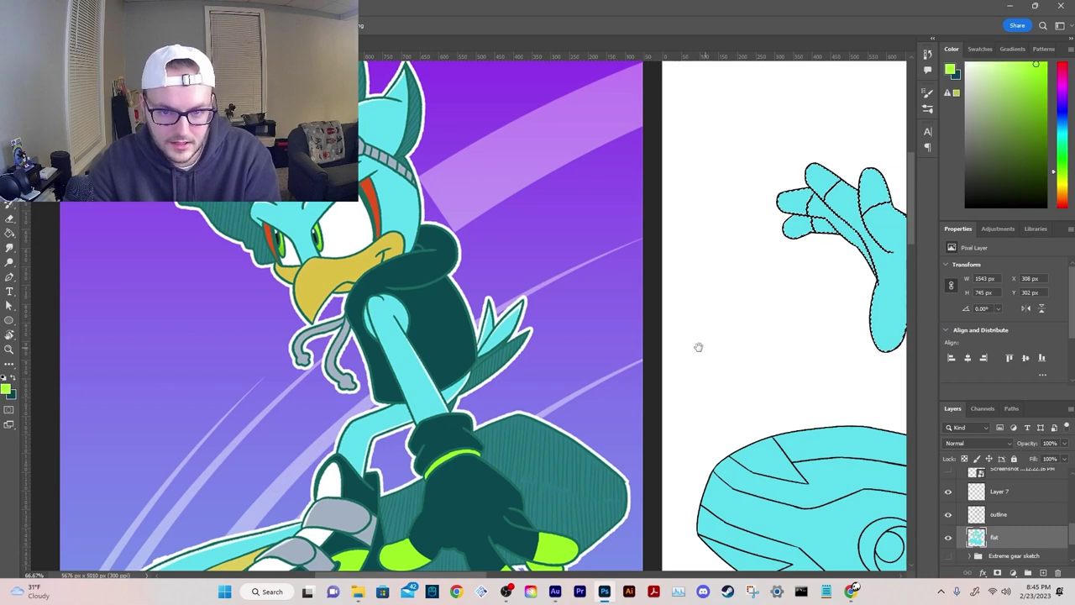
Step: Fill the gloves and hooded vest with dark teal on the flat layer, and brush over the small gaps along the vest's armhole and hem
left_click_drag(699, 347, 264, 374)
left_click_drag(519, 351, 353, 340)
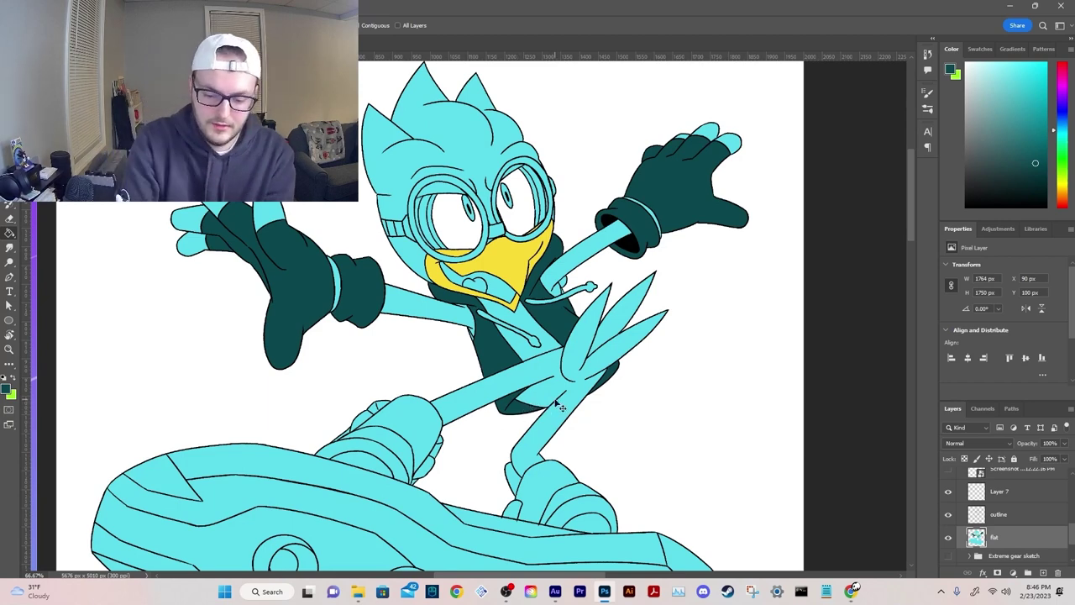
key("ctrl+plus")
key("ctrl+plus")
key("ctrl+plus")
key("b")
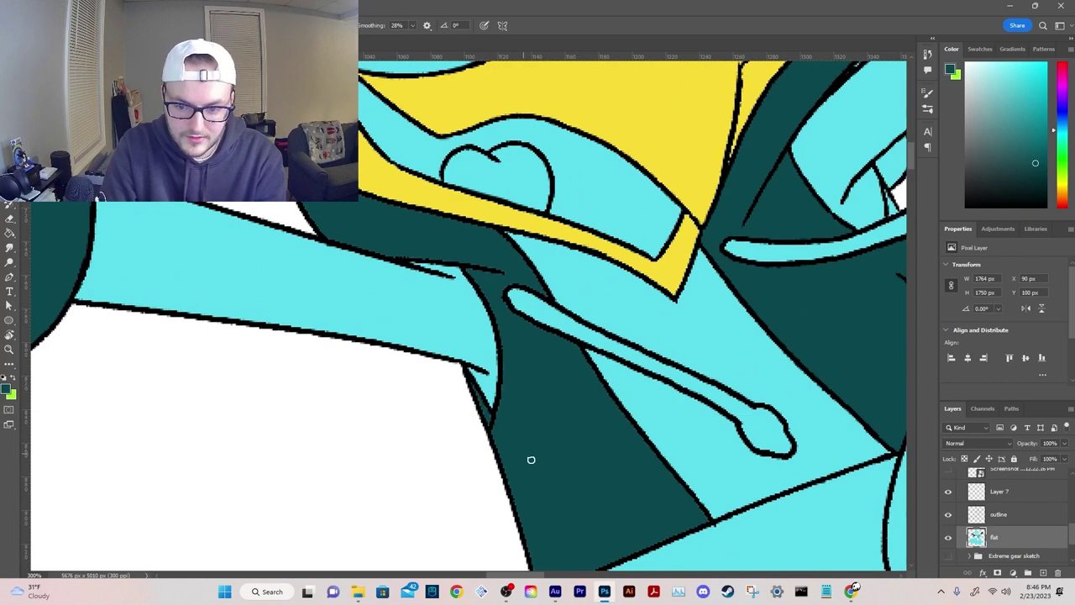
left_click_drag(557, 483, 336, 311)
mouse_move(469, 360)
left_mouse_down()
mouse_move(439, 317)
mouse_move(409, 223)
left_mouse_up()
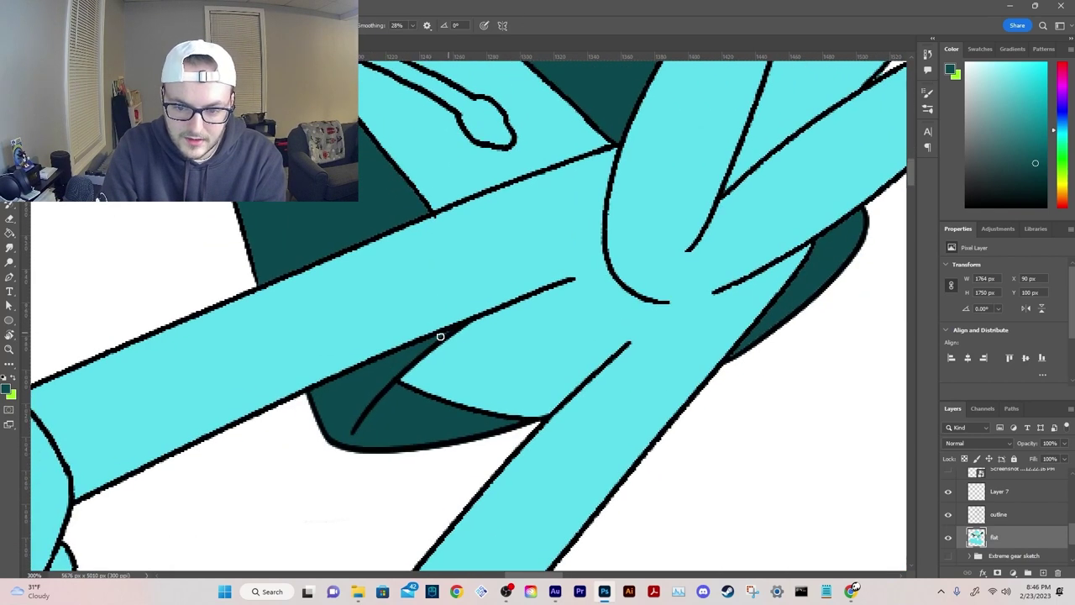
Step: Fill the raised glove's fingertips and wristband with lime green using the Paint Bucket, and clear the selection
key("ctrl+minus")
key("ctrl+minus")
key("g")
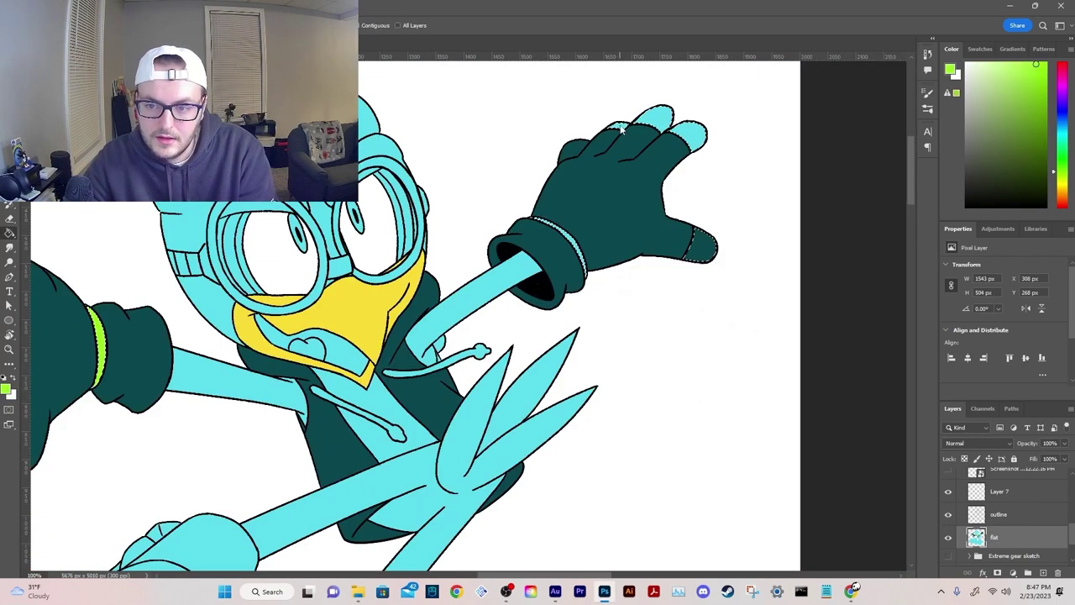
left_click(621, 127)
left_click(705, 248)
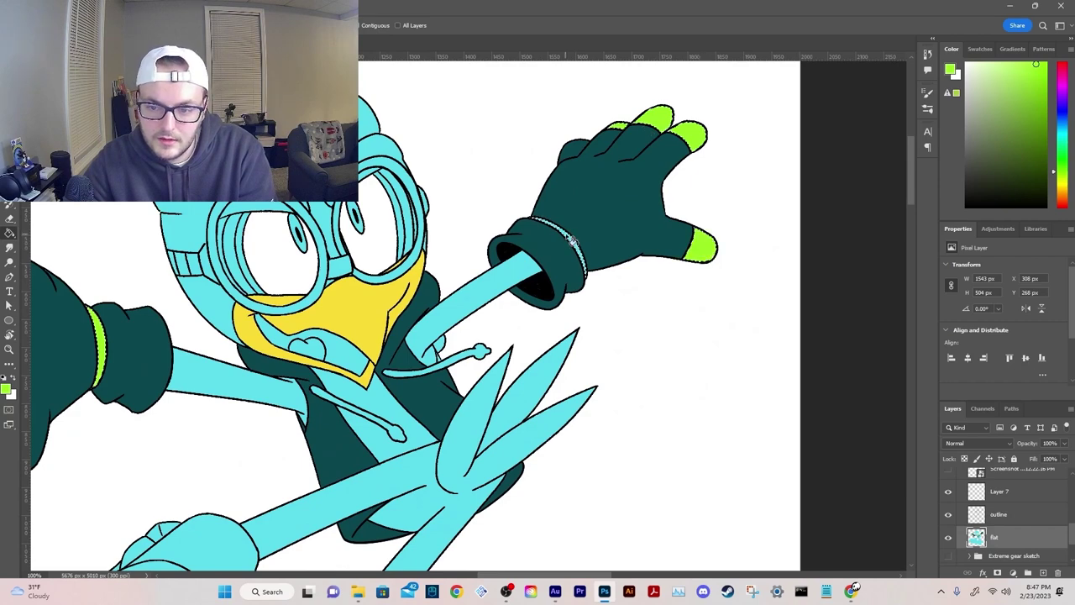
left_click(573, 244)
key("ctrl+d")
left_click_drag(401, 448, 516, 319)
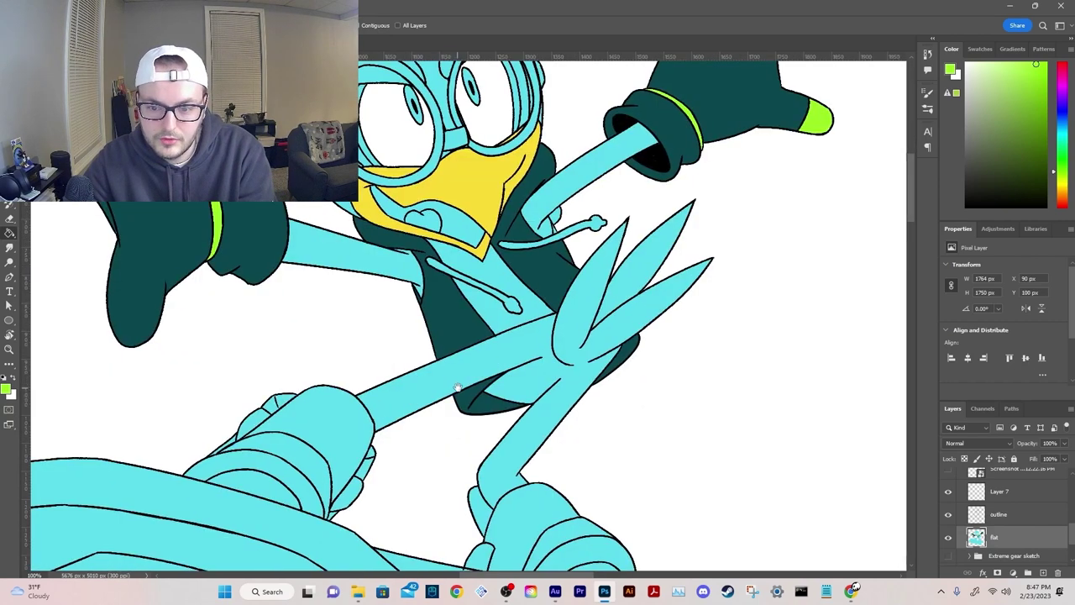
left_click_drag(660, 192, 454, 341)
key("ctrl+BackSpace")
key("ctrl+plus")
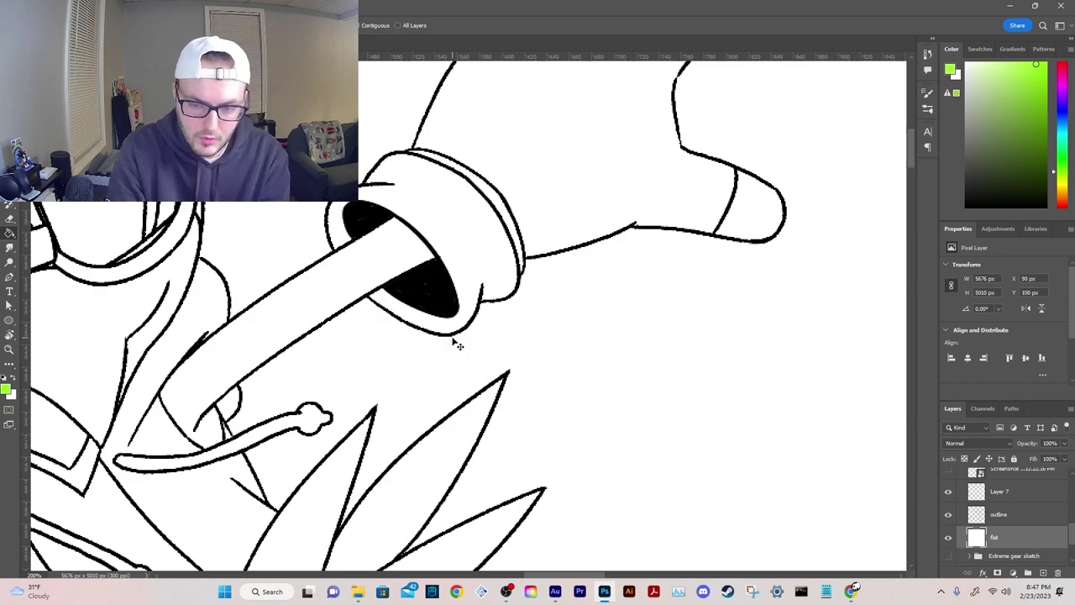
scroll(456, 343, "up", 1)
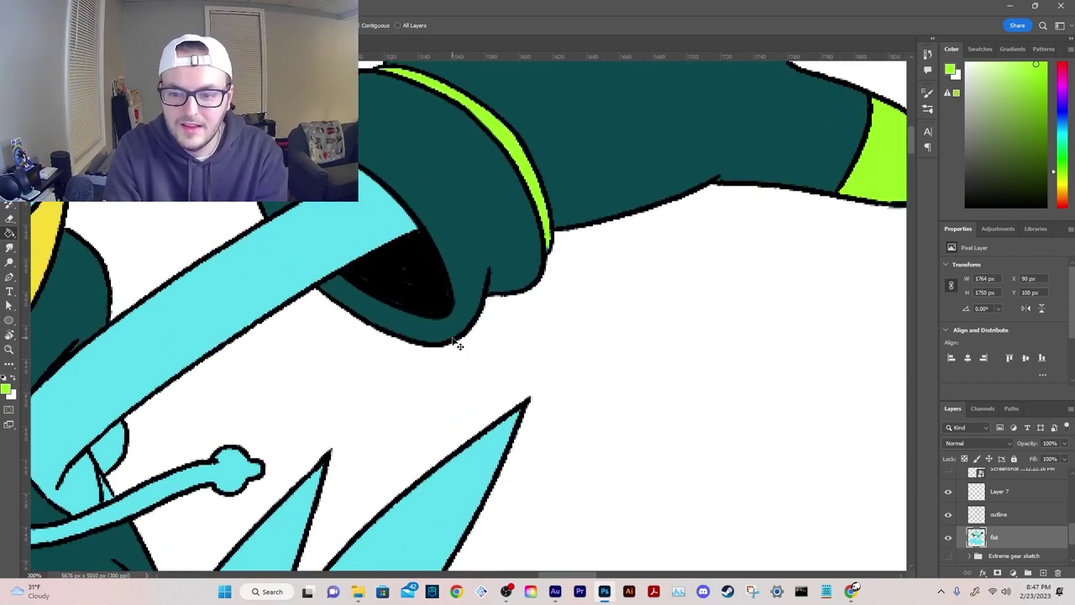
Step: Touch up the edge of the raised glove's wristband in lime green with the Brush
key("b")
left_click_drag(585, 262, 505, 367)
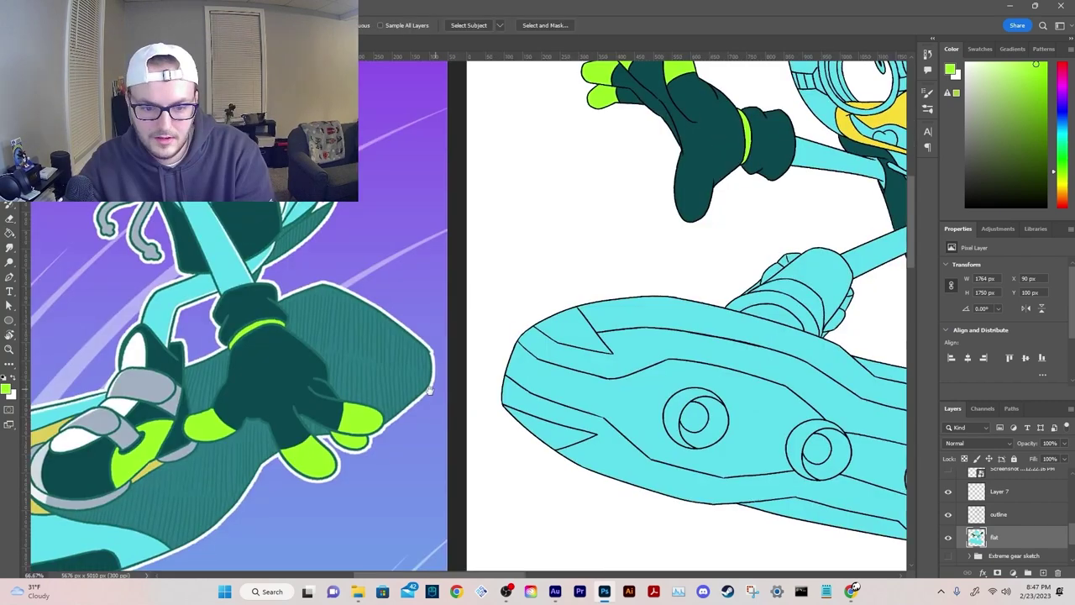
Step: Sample the reference vest's dark teal and fill the upper parts and side pieces of both shoes with it on the flat layer
left_click_drag(402, 343, 85, 362)
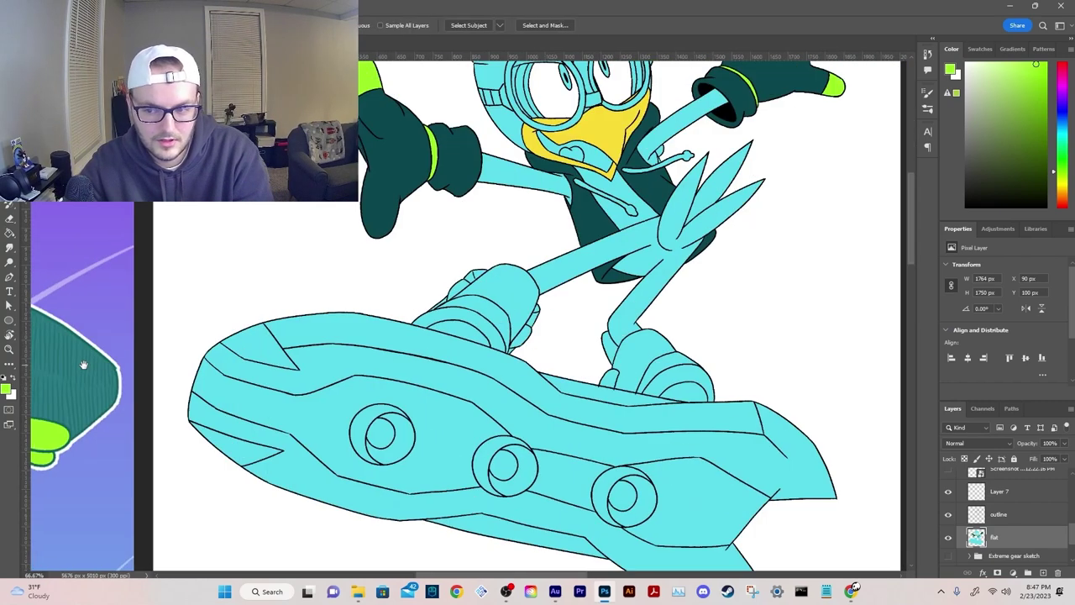
scroll(582, 339, "left", 9)
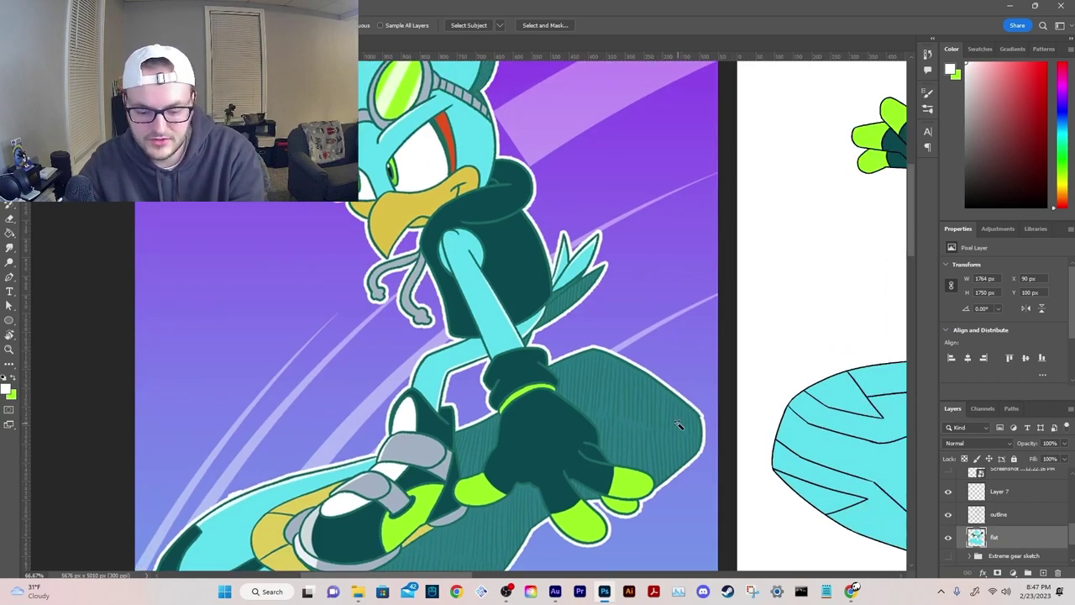
key("i")
left_click(498, 241)
scroll(379, 305, "right", 10)
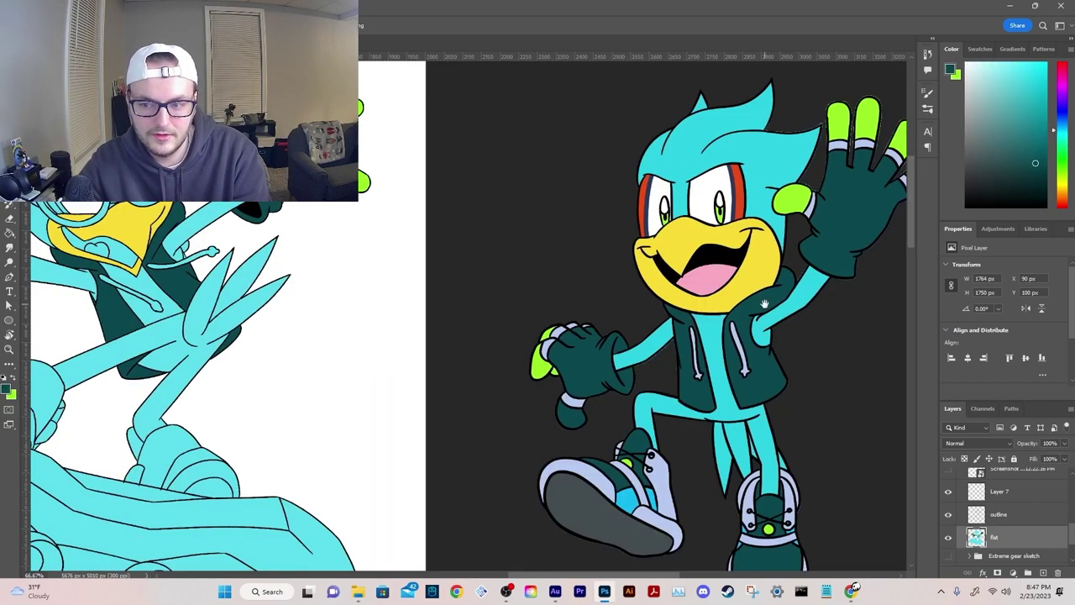
left_click_drag(764, 304, 542, 232)
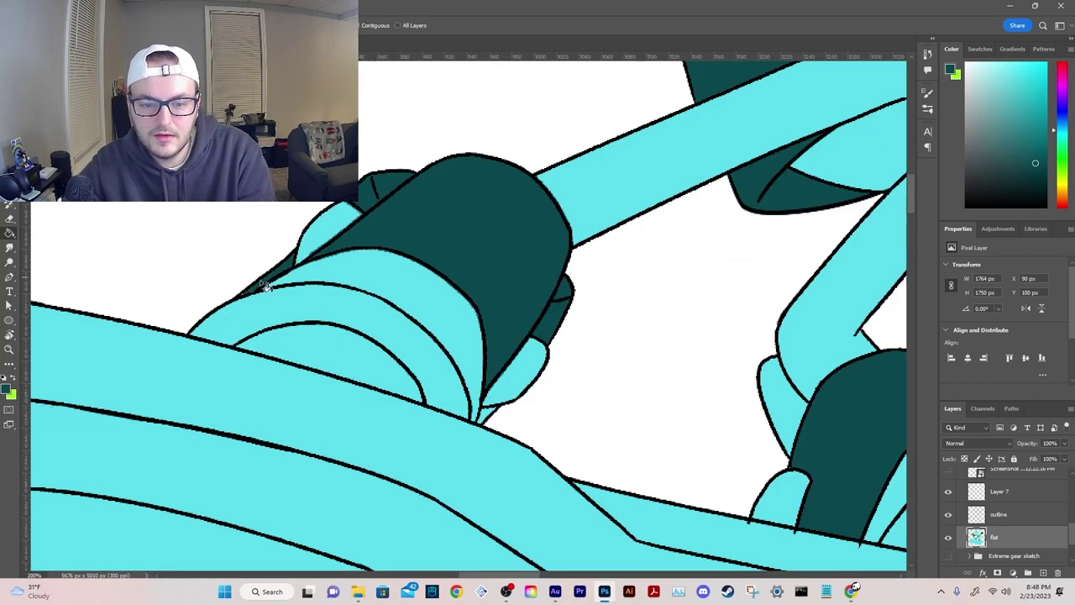
Step: Brush dark teal into the remaining shoe gaps and fill the first curved band of each shoe with lime green
key("b")
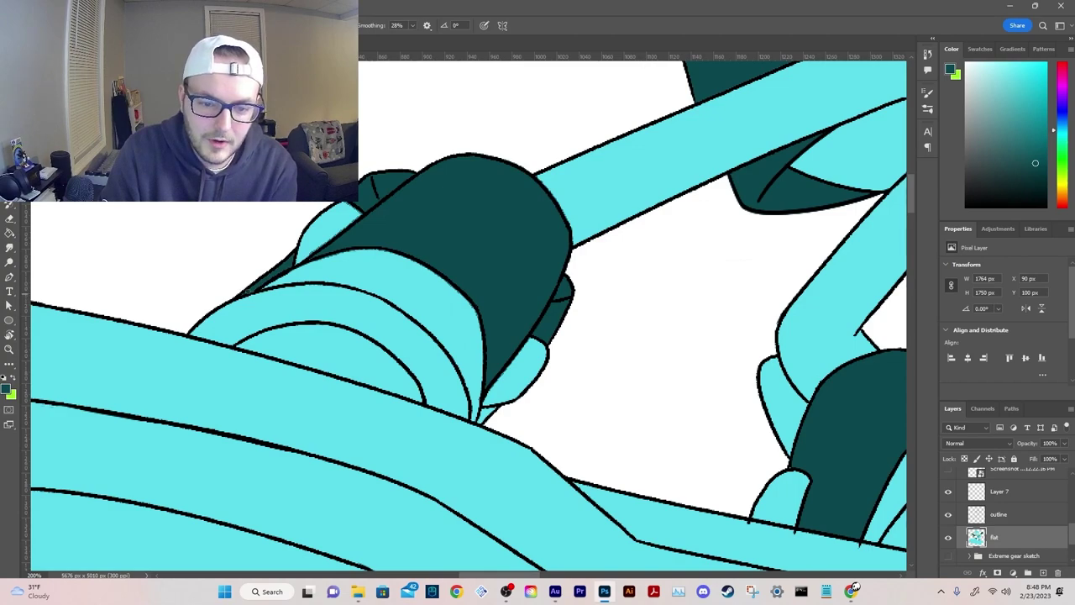
scroll(272, 306, "down", 5)
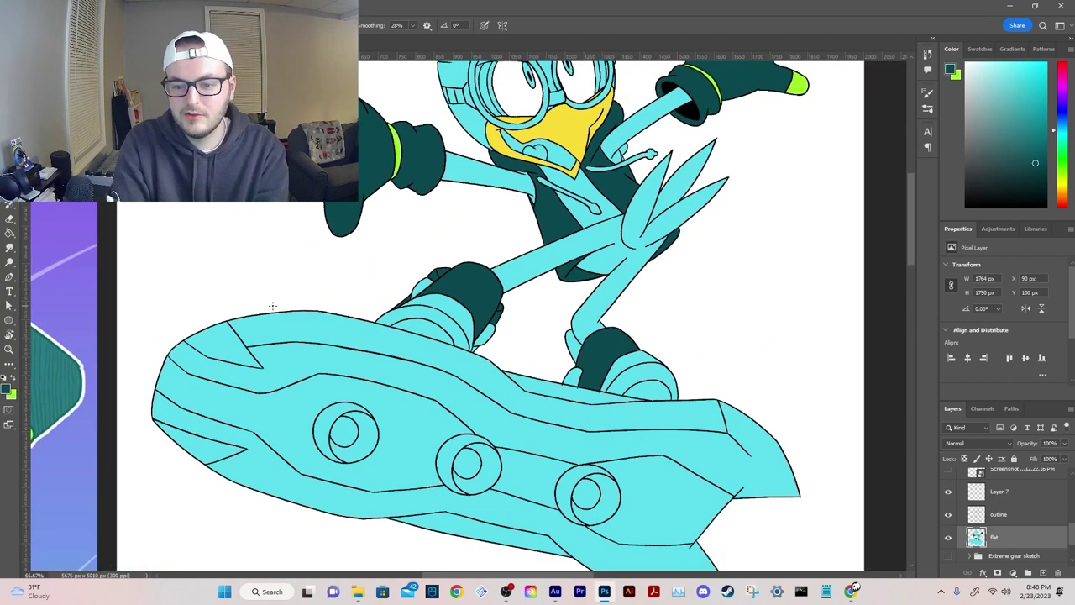
scroll(453, 296, "up", 6)
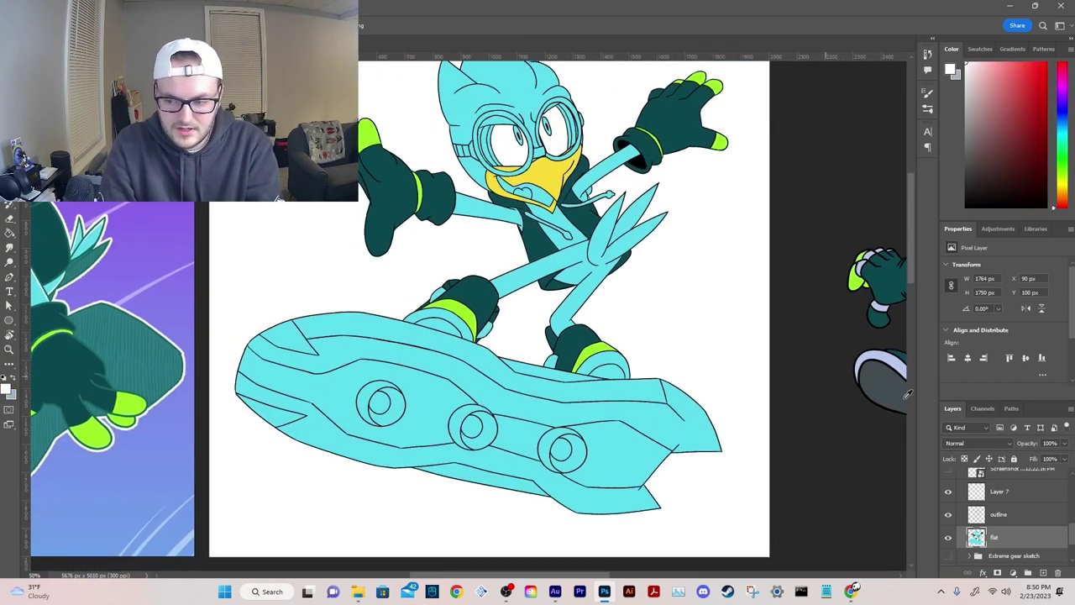
Step: Select the second curved band and side pieces of both shoes from the outline layer and fill them with light grey on the flat layer
left_click(998, 514)
scroll(470, 319, "up", 2)
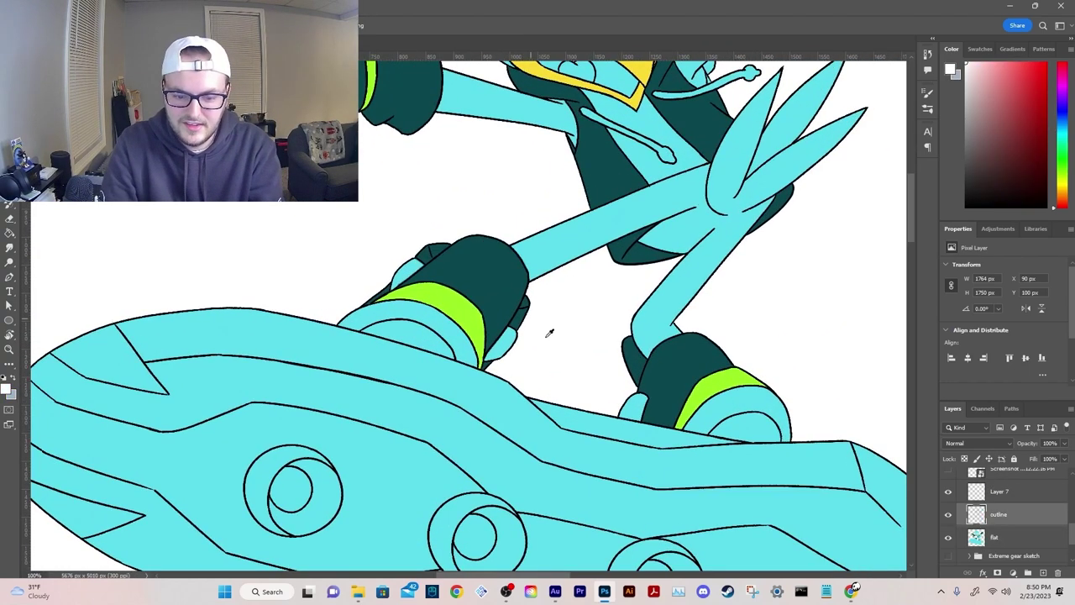
key("w")
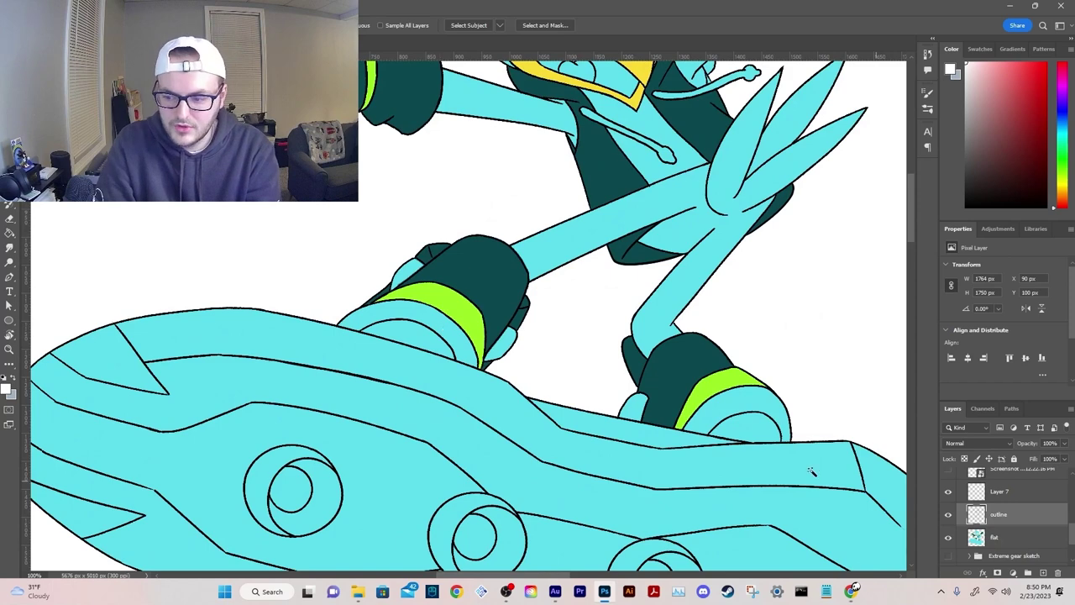
left_click(417, 312)
left_click_drag(742, 374, 545, 356)
left_click(430, 394, "shift")
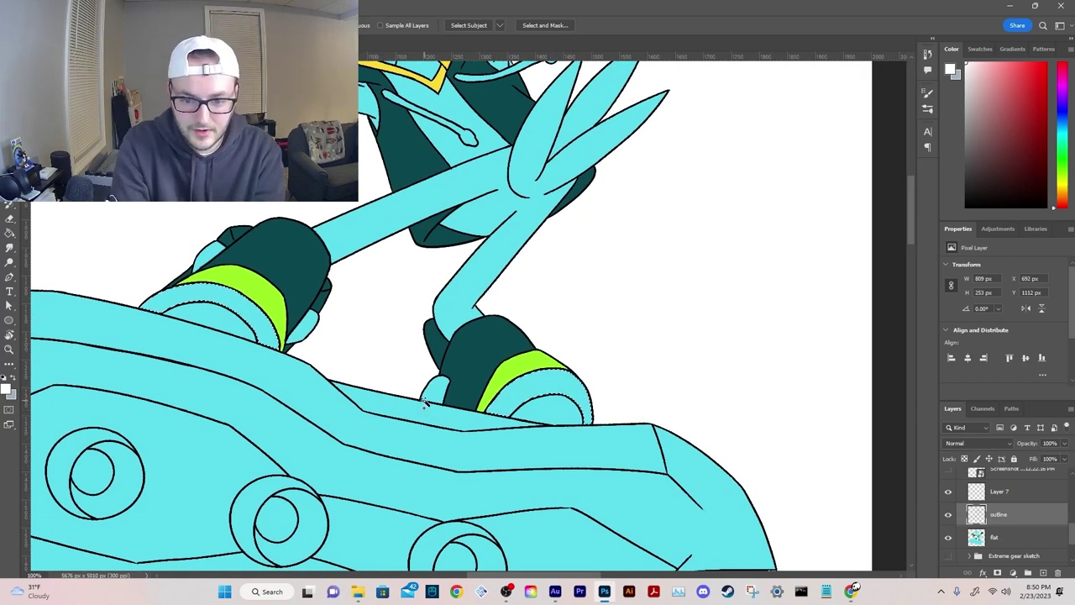
left_click(210, 256, "shift")
left_click(306, 330, "shift")
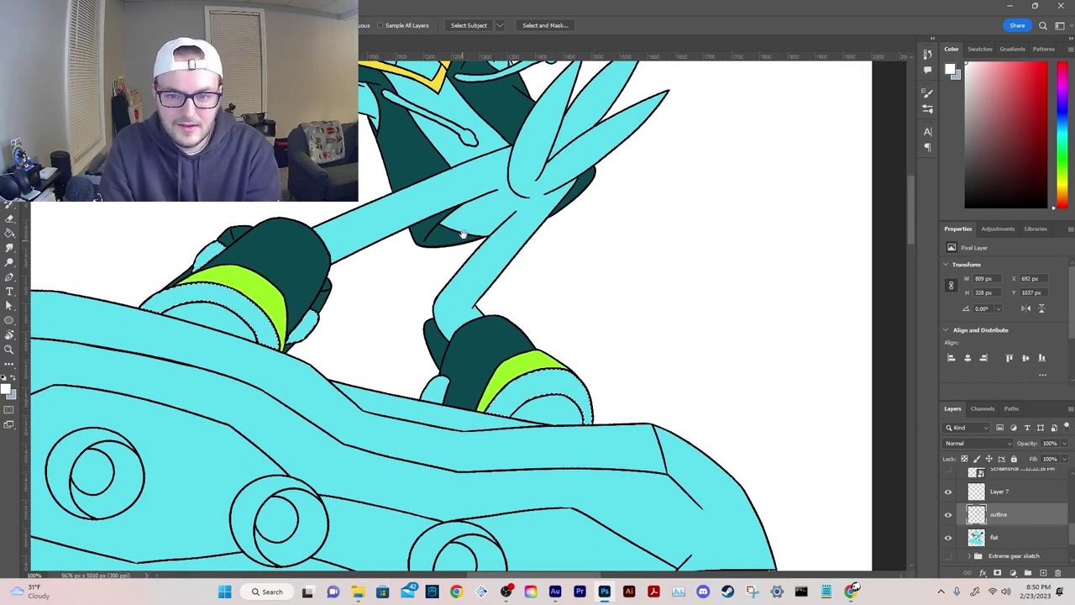
left_click_drag(463, 234, 502, 475)
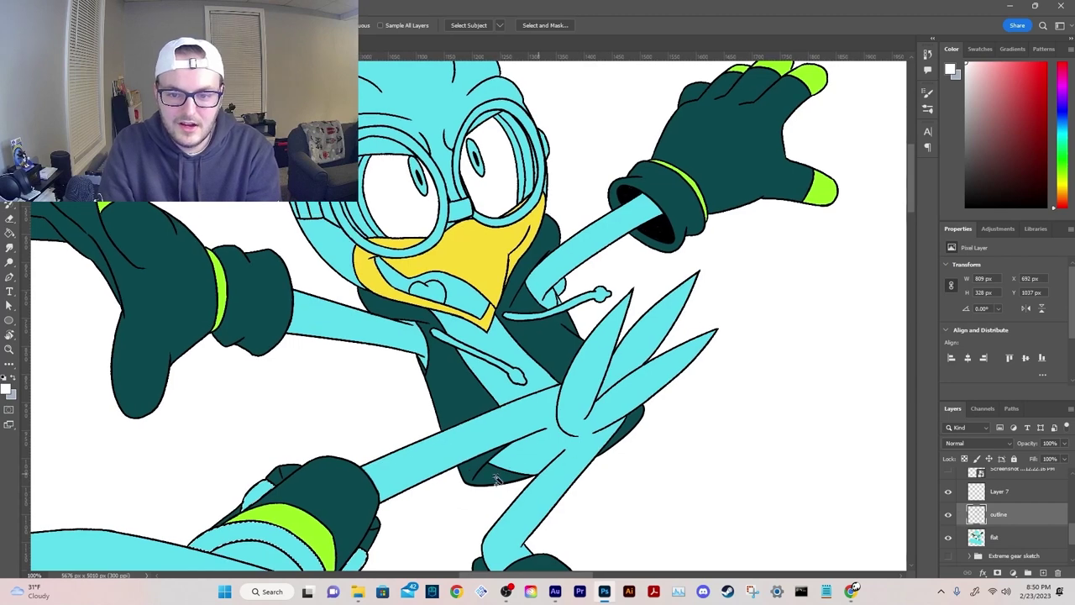
scroll(424, 439, "down", 5)
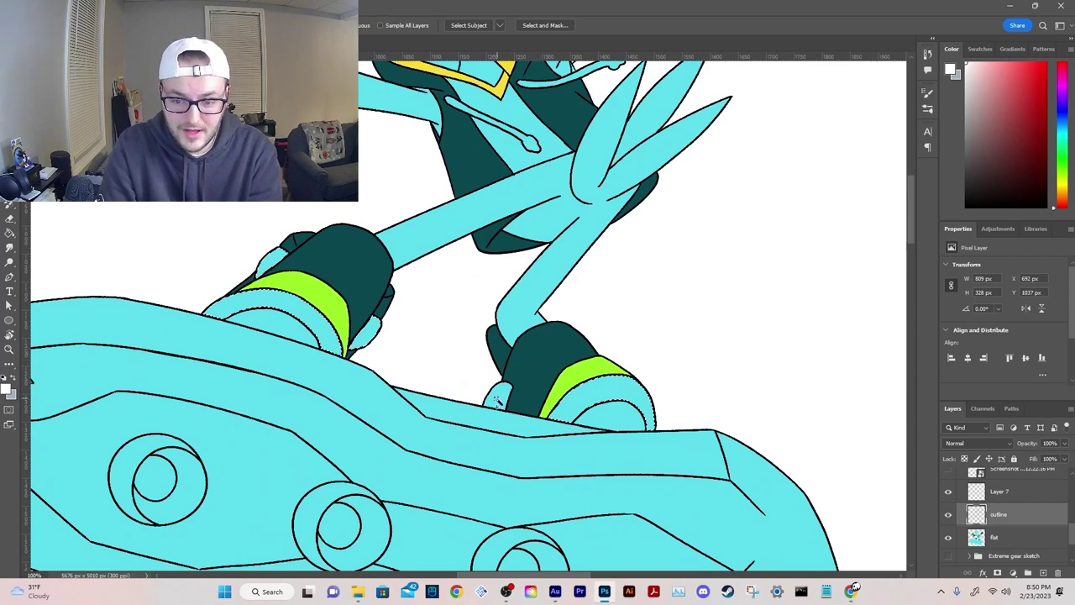
left_click(997, 536)
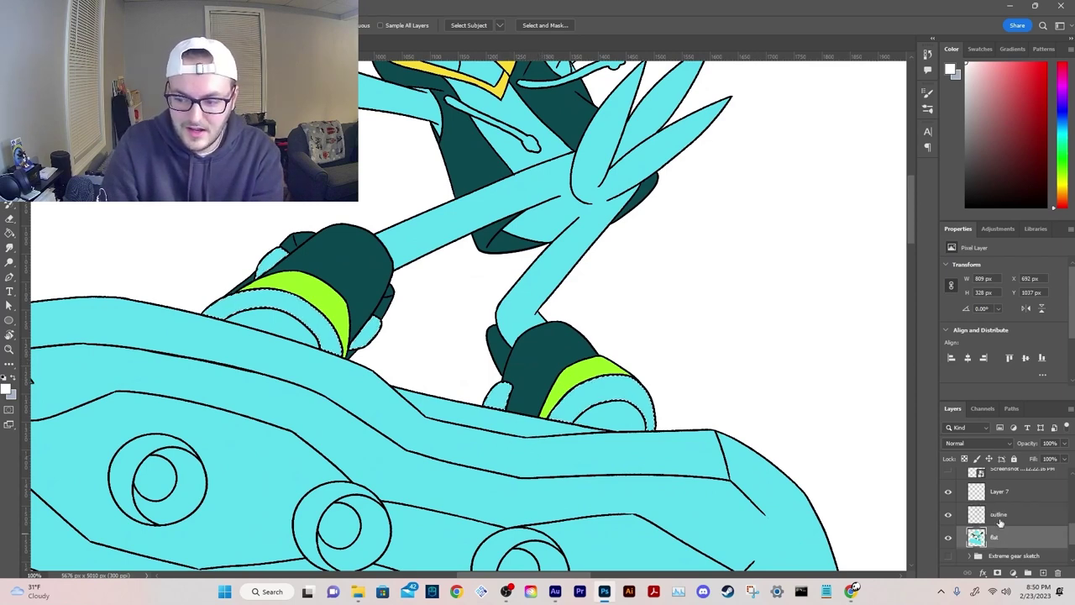
scroll(534, 350, "down", 2)
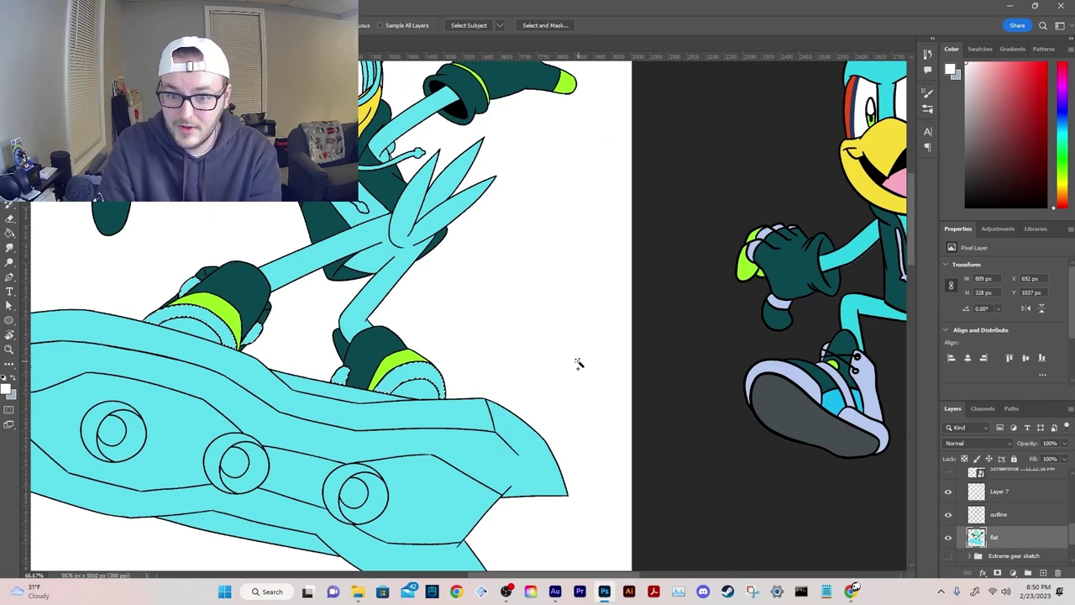
left_click_drag(494, 348, 468, 360)
key("x")
key("g")
left_click(506, 330)
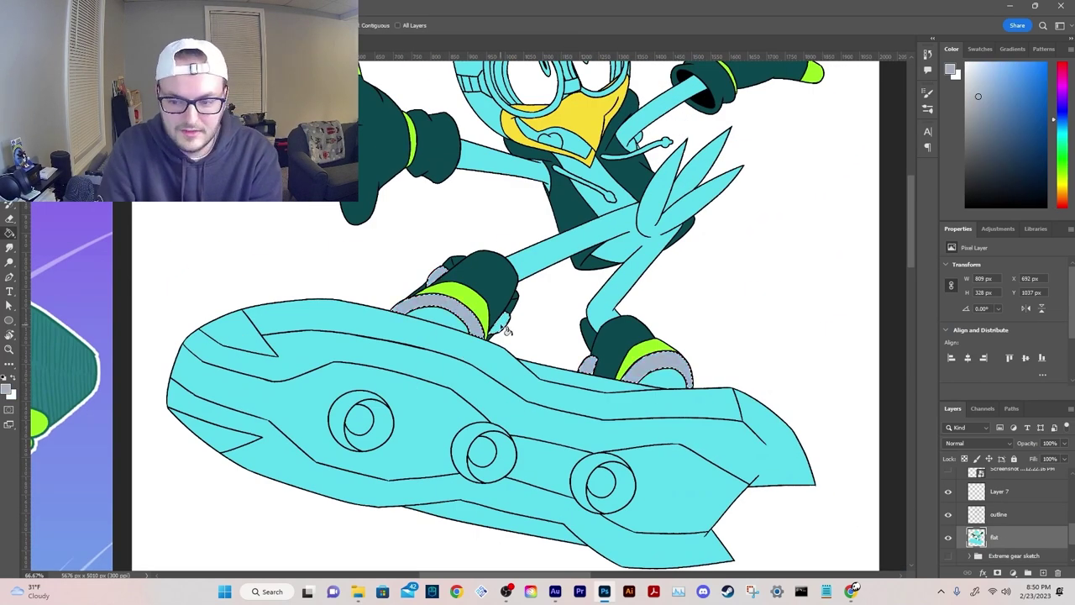
left_click(501, 327)
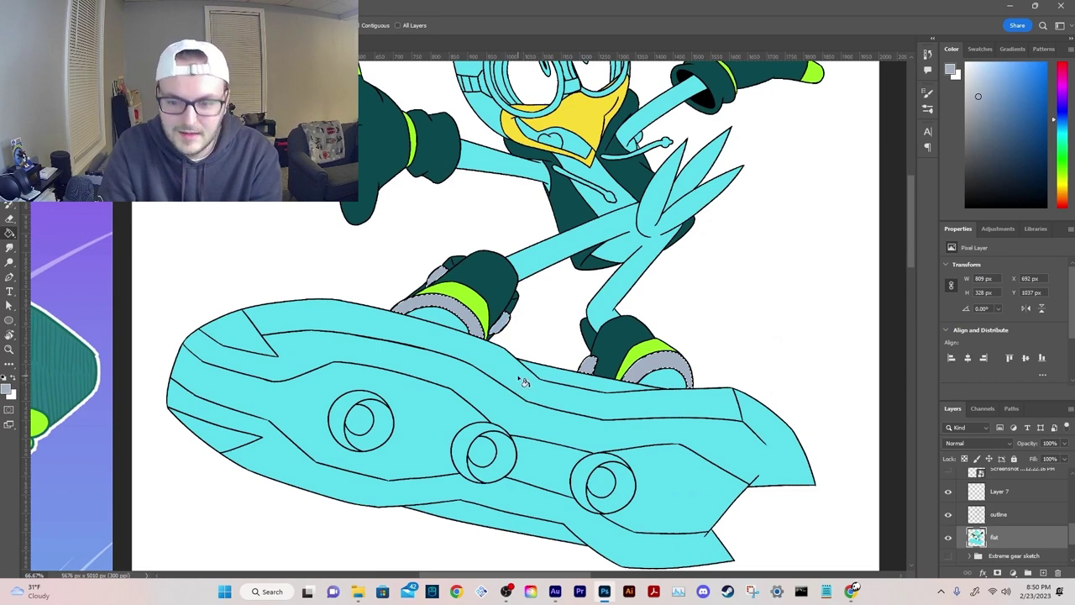
Step: Try a light grey fill where the goggle frame meets the strap, and undo it
key("ctrl+plus")
key("ctrl+plus")
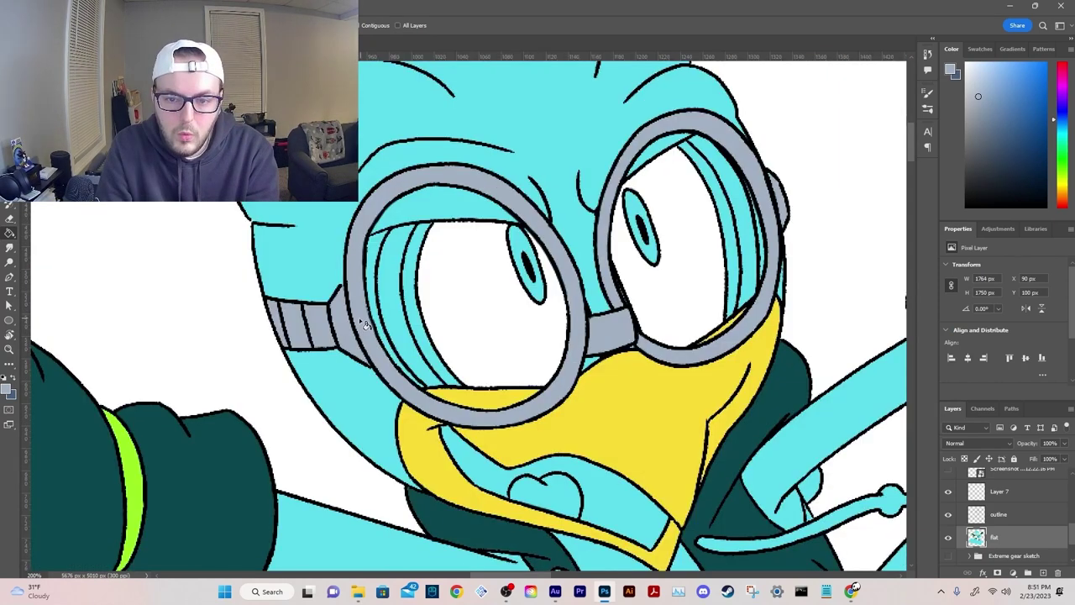
left_click(351, 333)
key("ctrl+s")
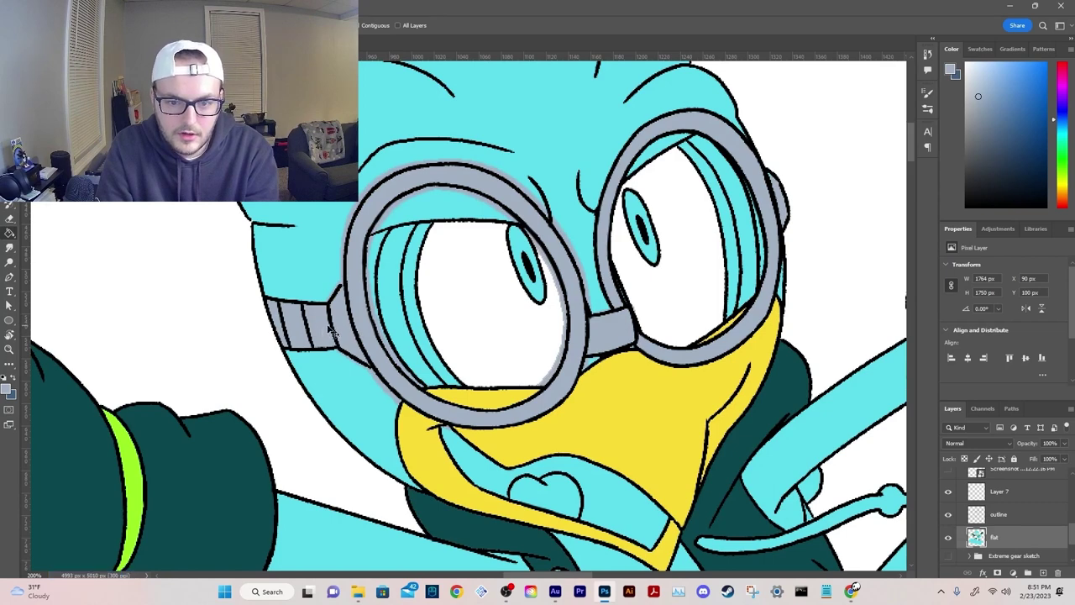
key("ctrl+z")
Step: Choose a different brush preset, test it with a dark teal stroke on the white background, and undo the stroke
key("b")
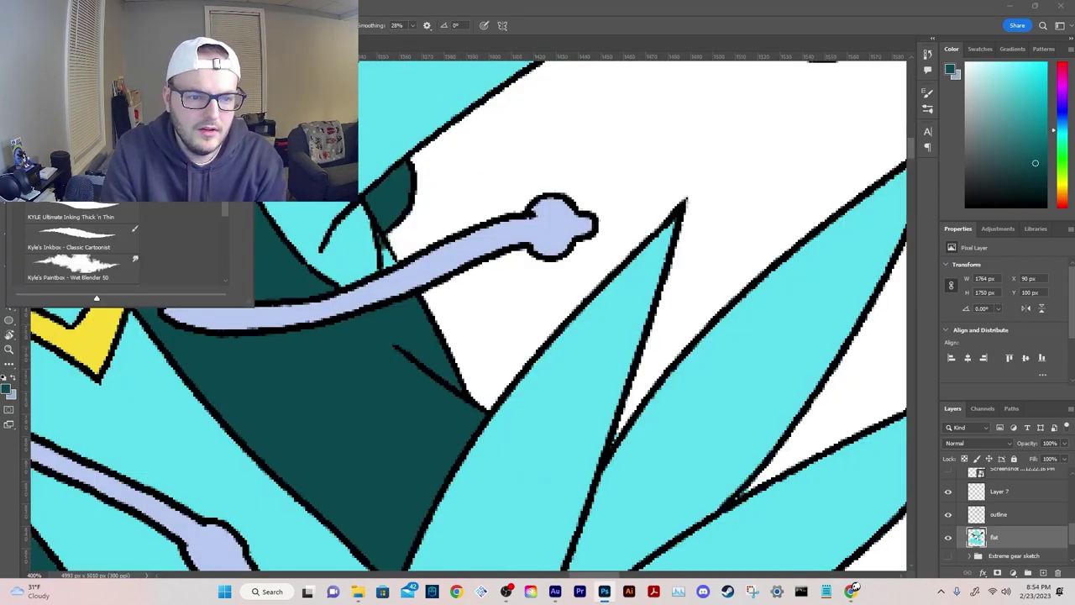
left_click(63, 210)
left_click_drag(616, 105, 628, 176)
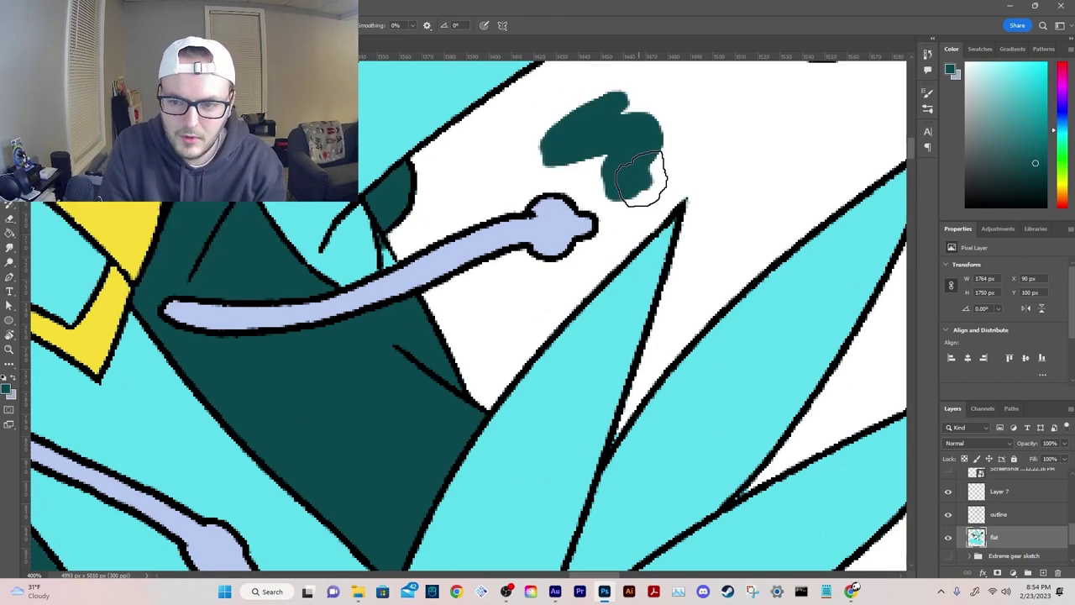
key("ctrl+z")
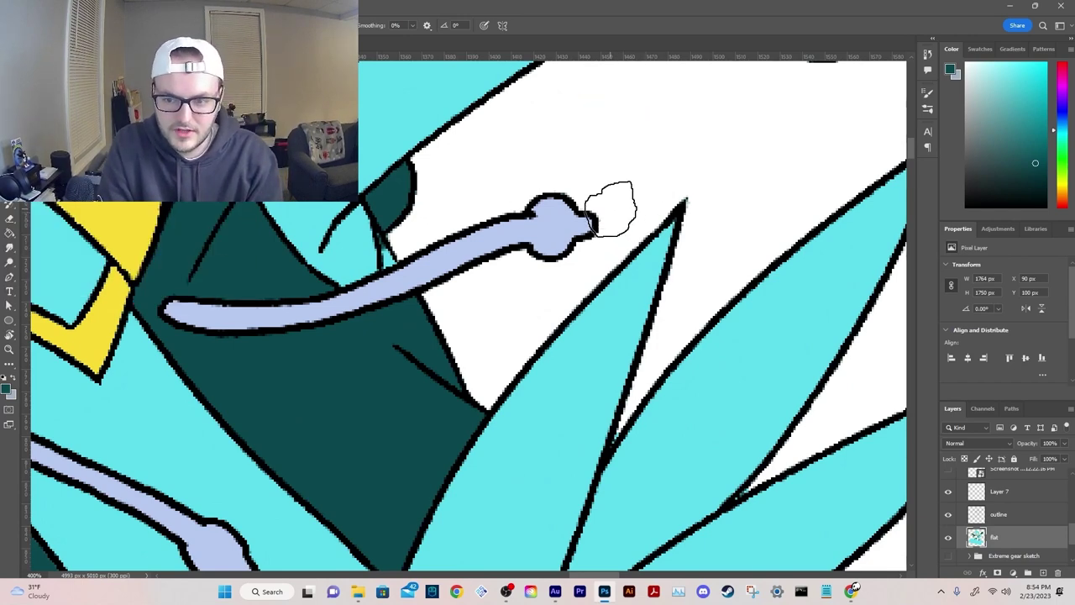
Step: Sample gold from the reference bird's beak, fill the three selected rings under the board with it on the flat layer, and clear the selection
key("ctrl+minus")
key("ctrl+minus")
key("ctrl+minus")
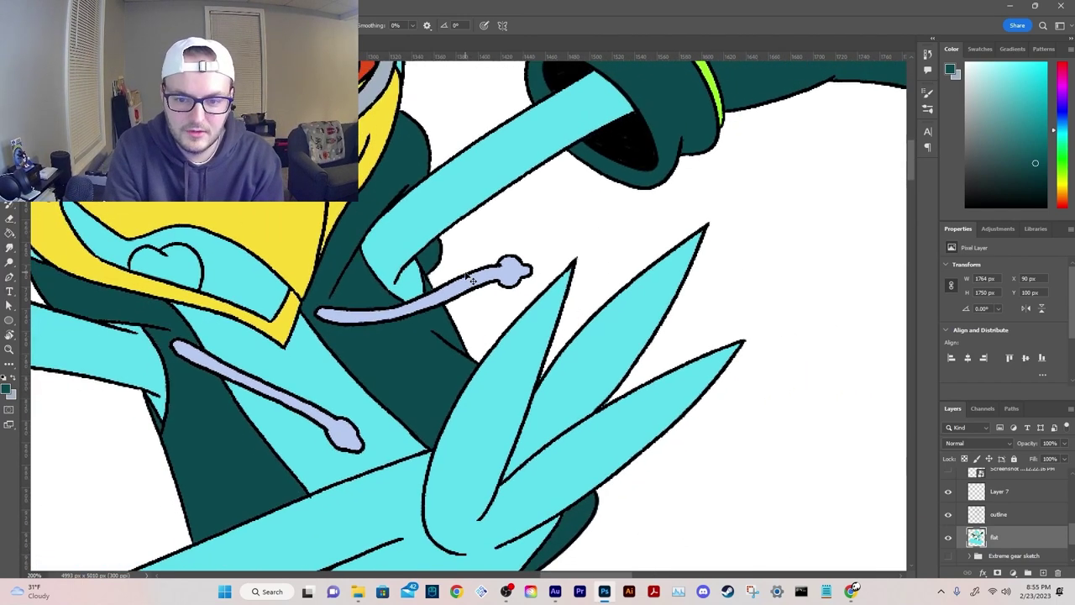
key("ctrl+minus")
key("ctrl+minus")
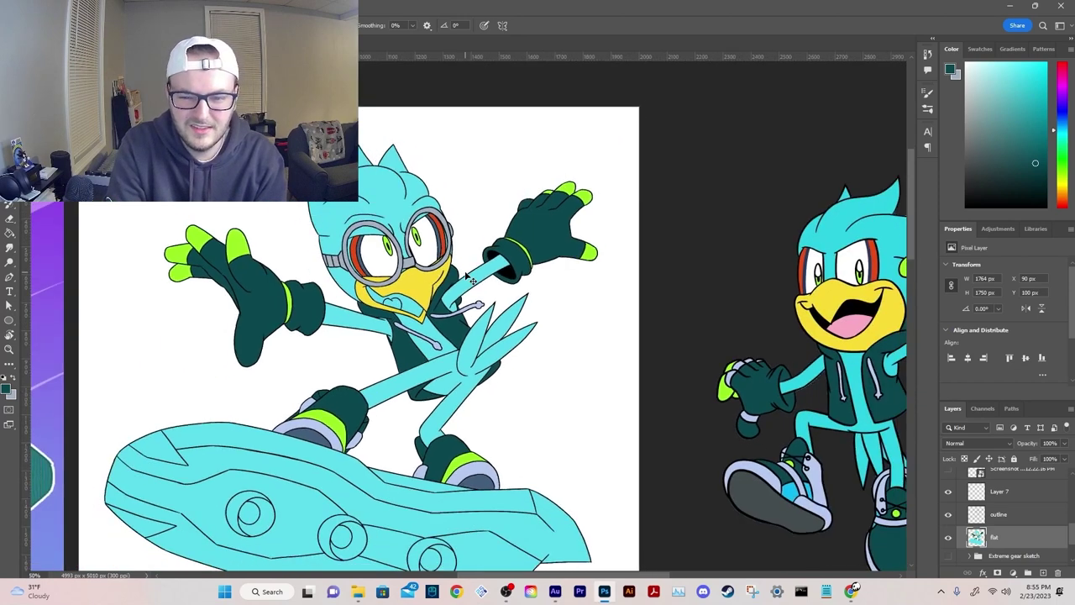
scroll(449, 353, "up", 2)
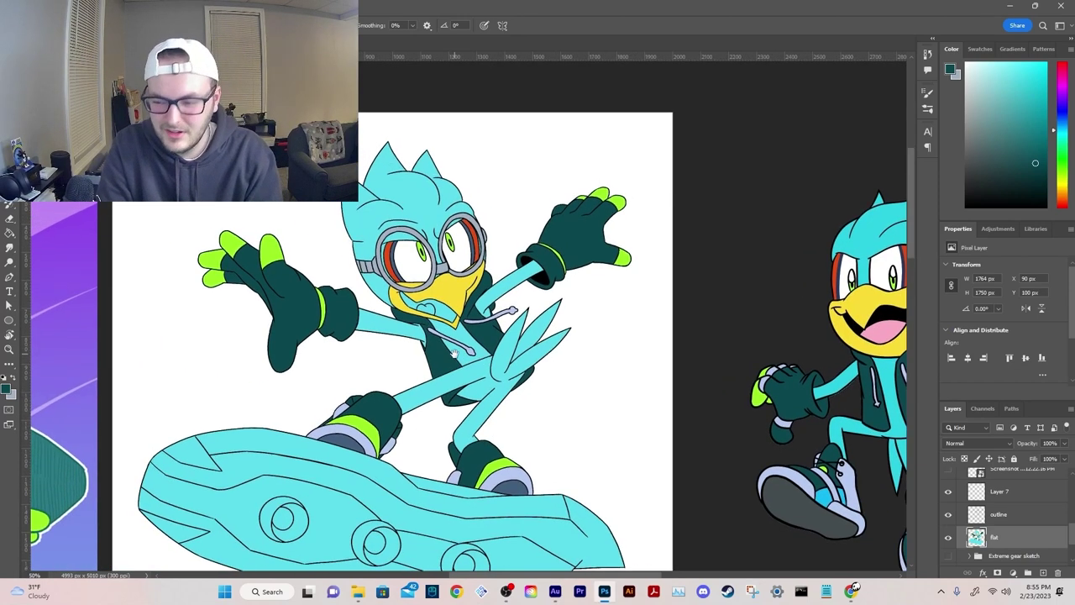
key("alt+bracketright")
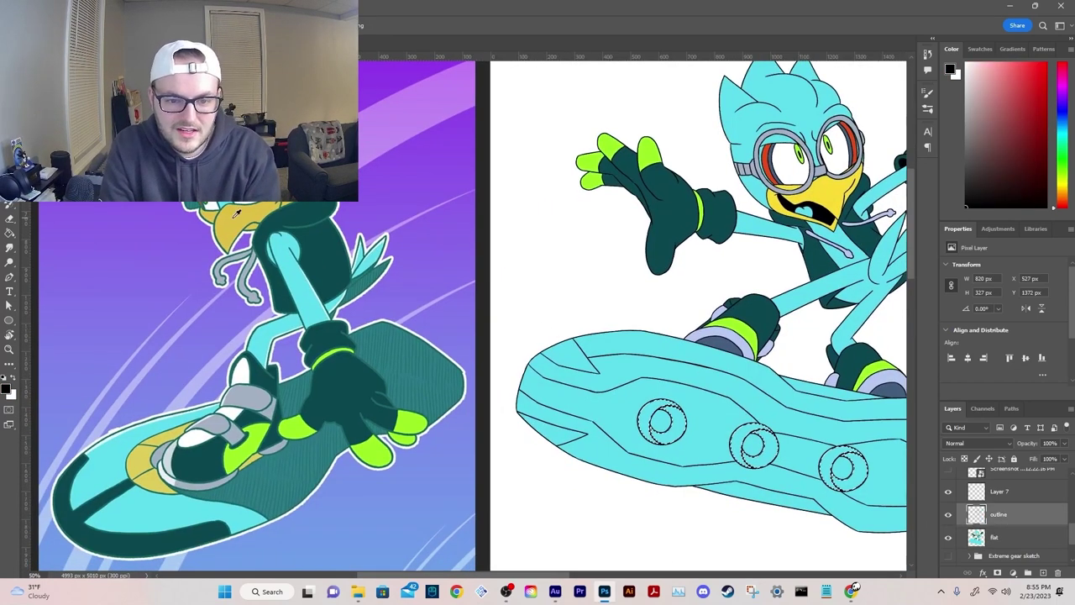
left_click(237, 213, "alt")
left_click_drag(721, 337, 409, 272)
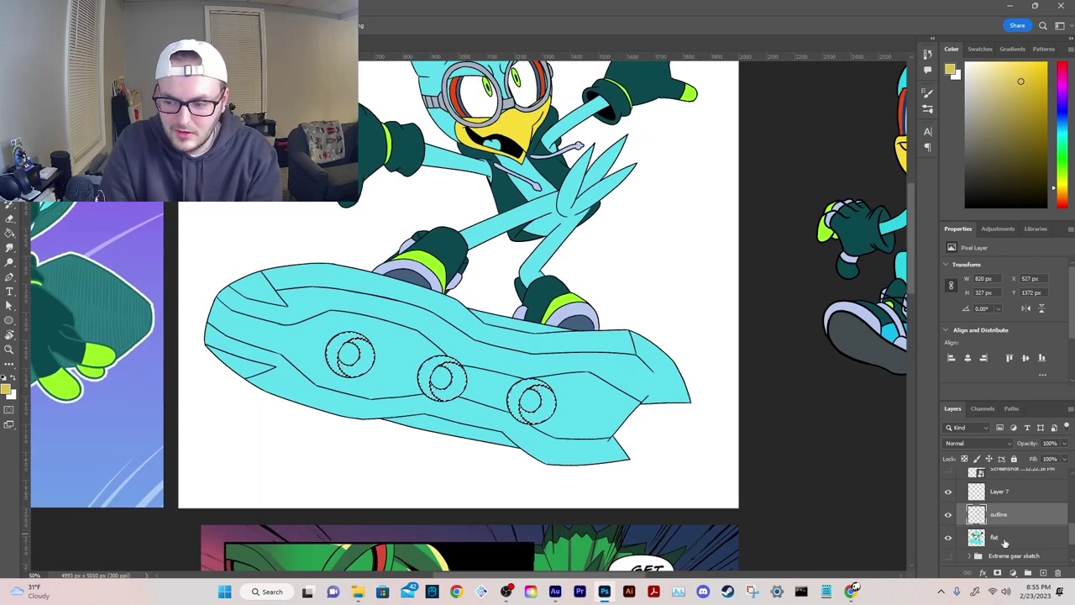
left_click(1005, 542)
key("g")
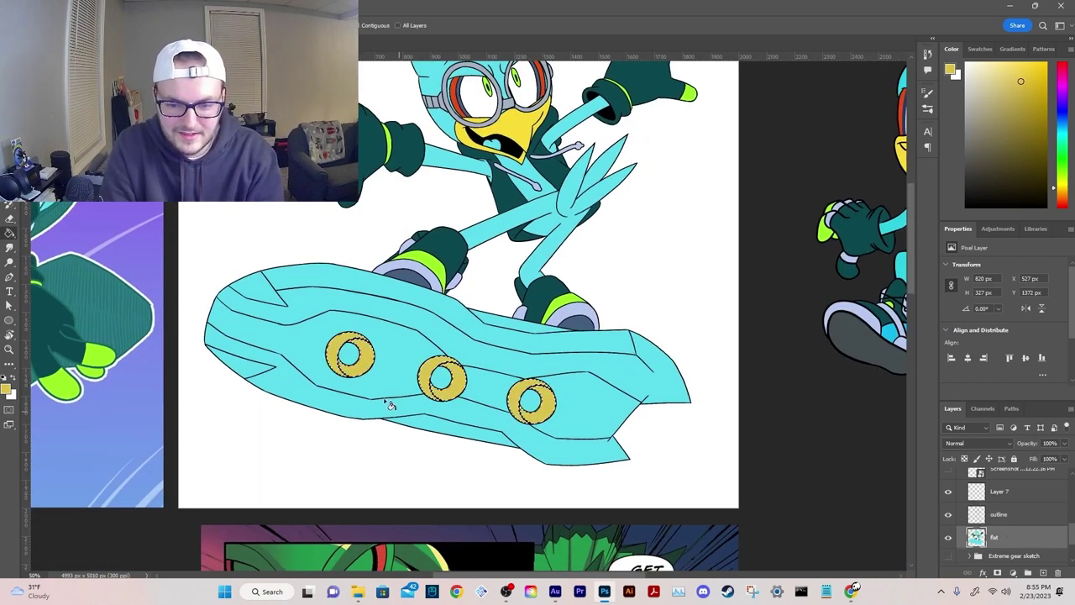
key("ctrl+plus")
key("ctrl+d")
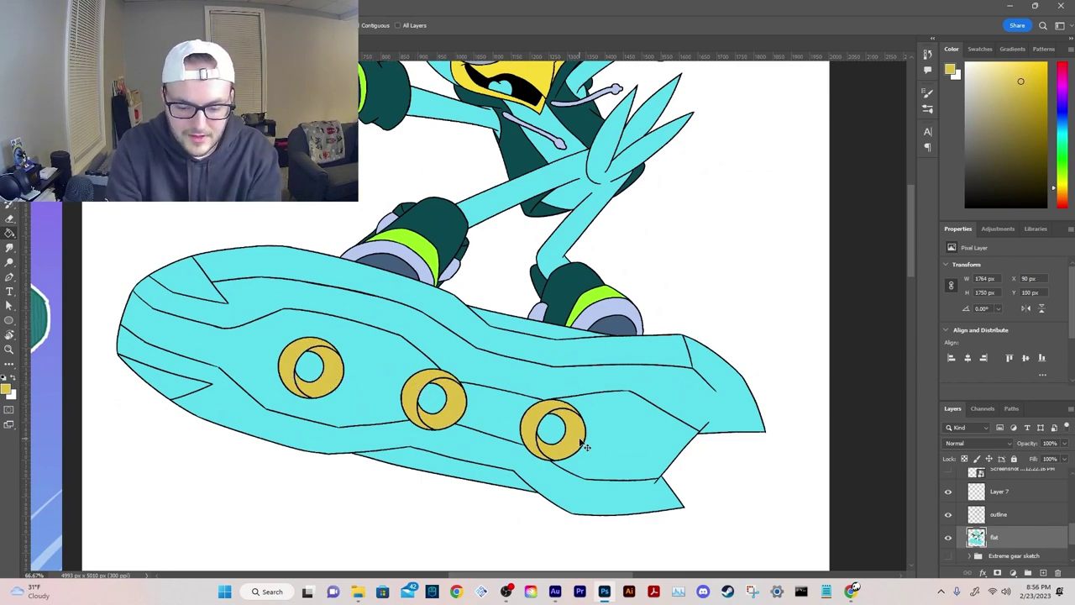
Step: Undo the dark teal fill of the board's main bands and ring centres
key("ctrl+minus")
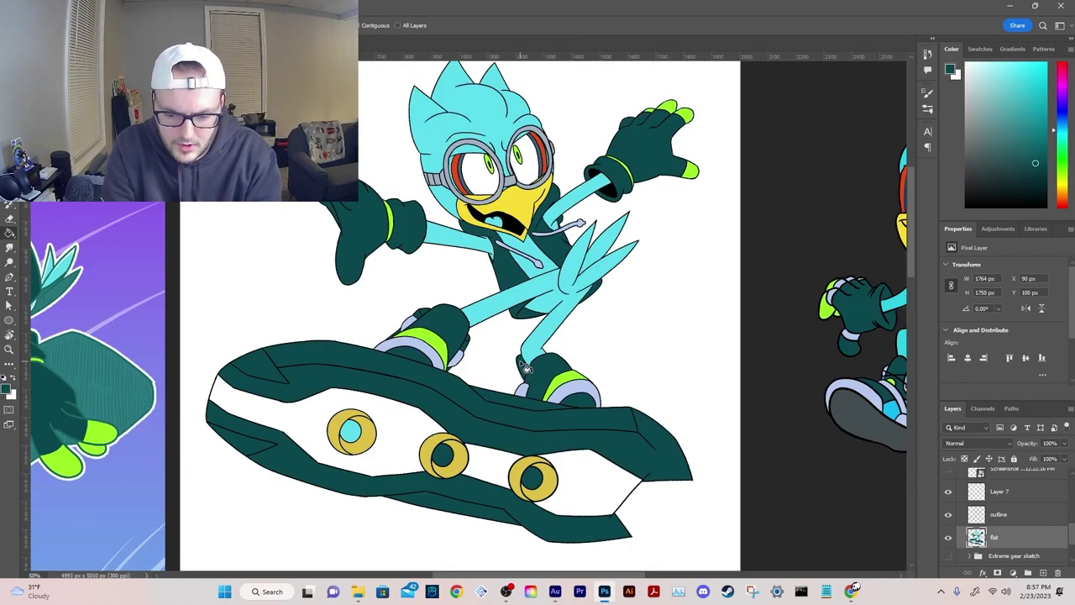
key("ctrl+plus")
key("ctrl+z")
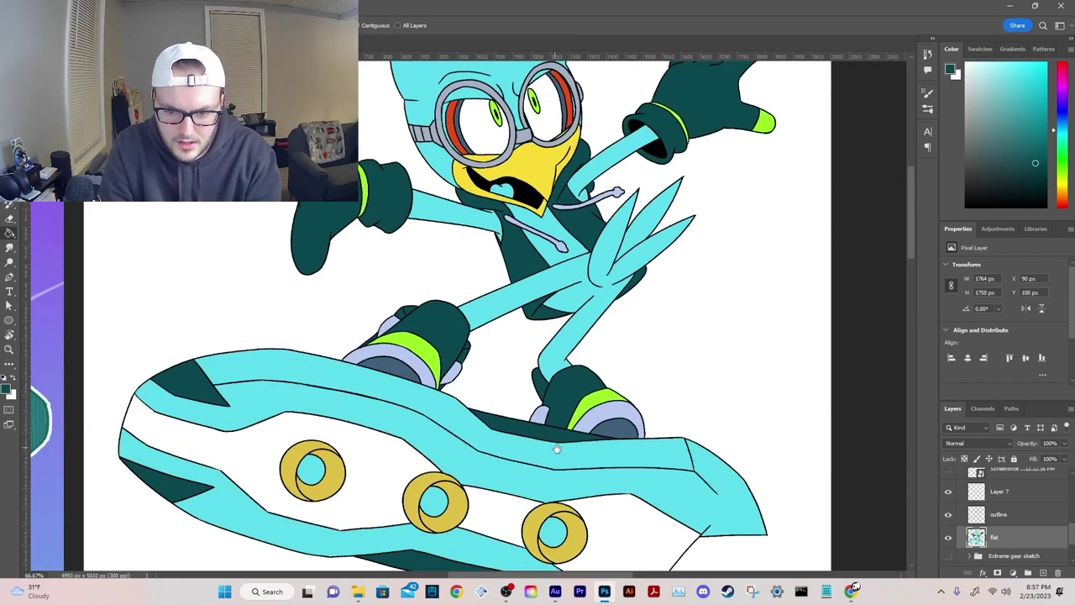
left_click_drag(556, 448, 519, 340)
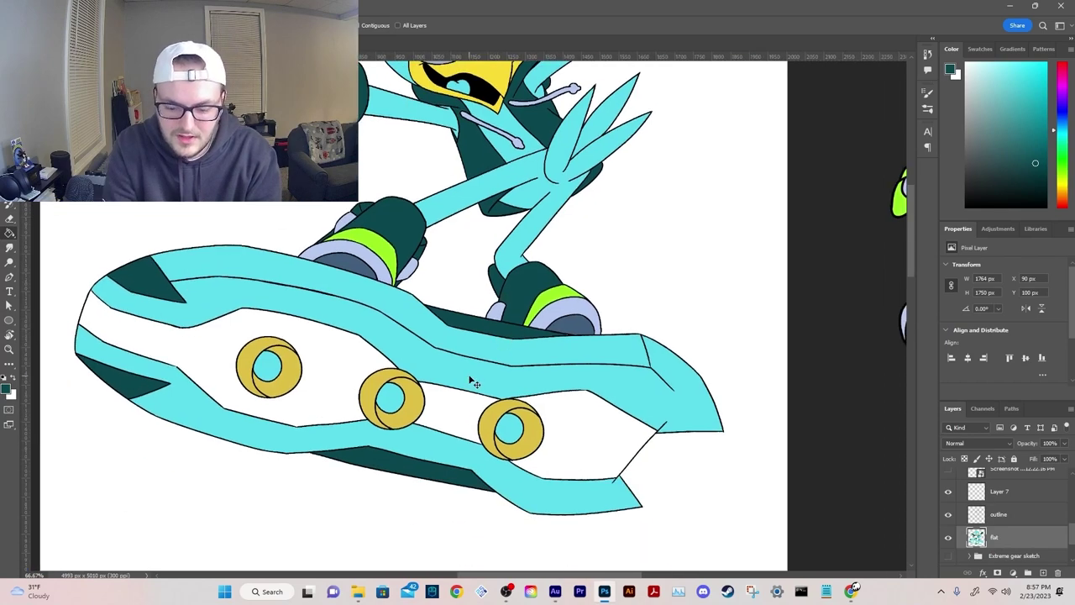
Step: Examine the board's colours up close and compare the whole drawing with the reference artwork
key("ctrl+plus")
key("ctrl+plus")
key("ctrl+plus")
key("ctrl+minus")
key("ctrl+minus")
key("ctrl+minus")
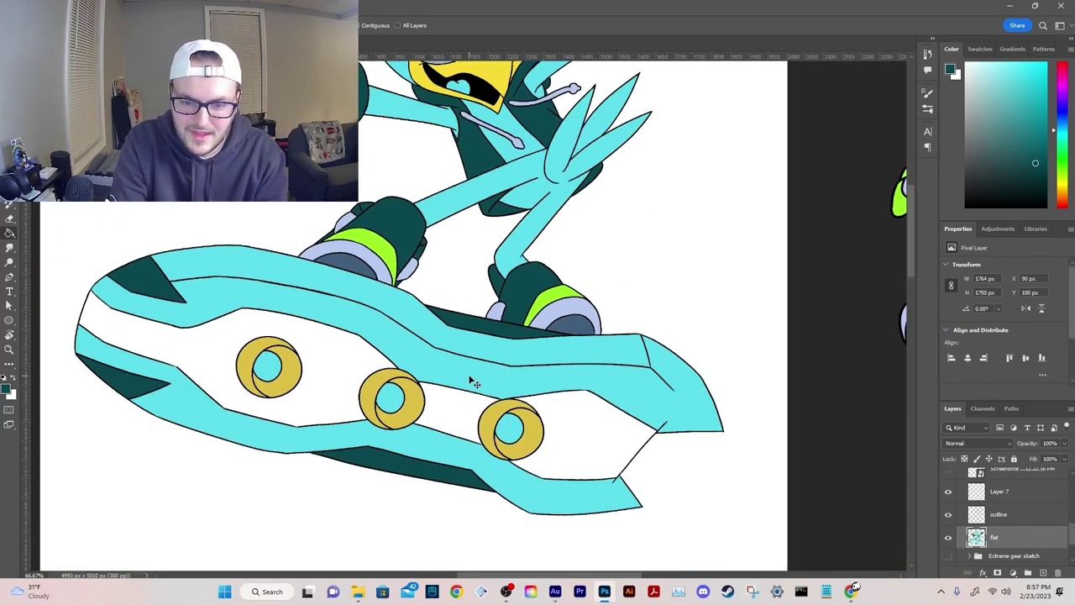
scroll(475, 382, "down", 3)
scroll(474, 383, "down", 1)
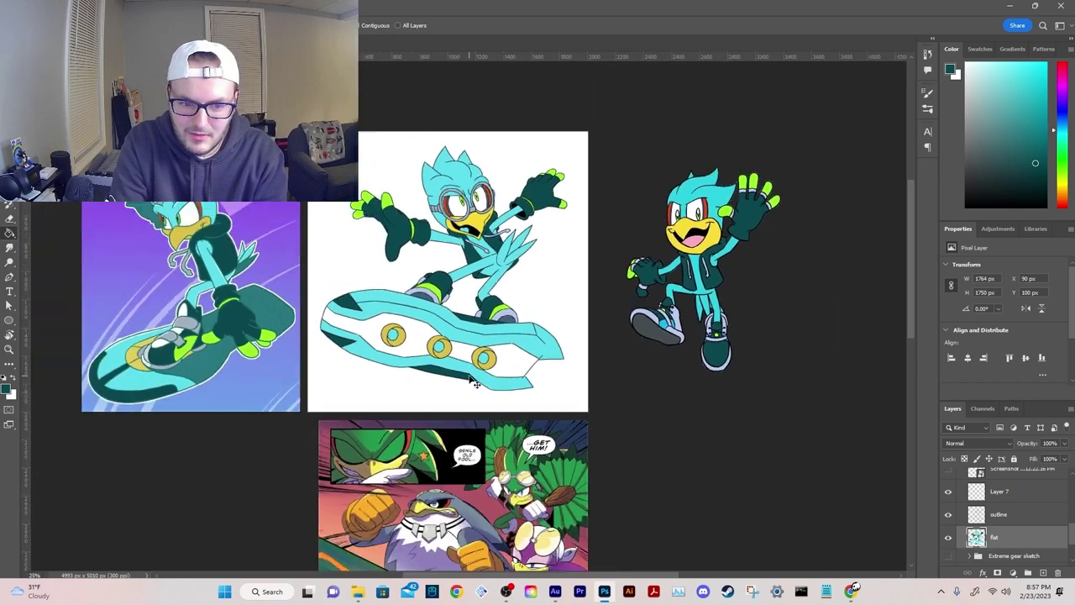
key("ctrl+plus")
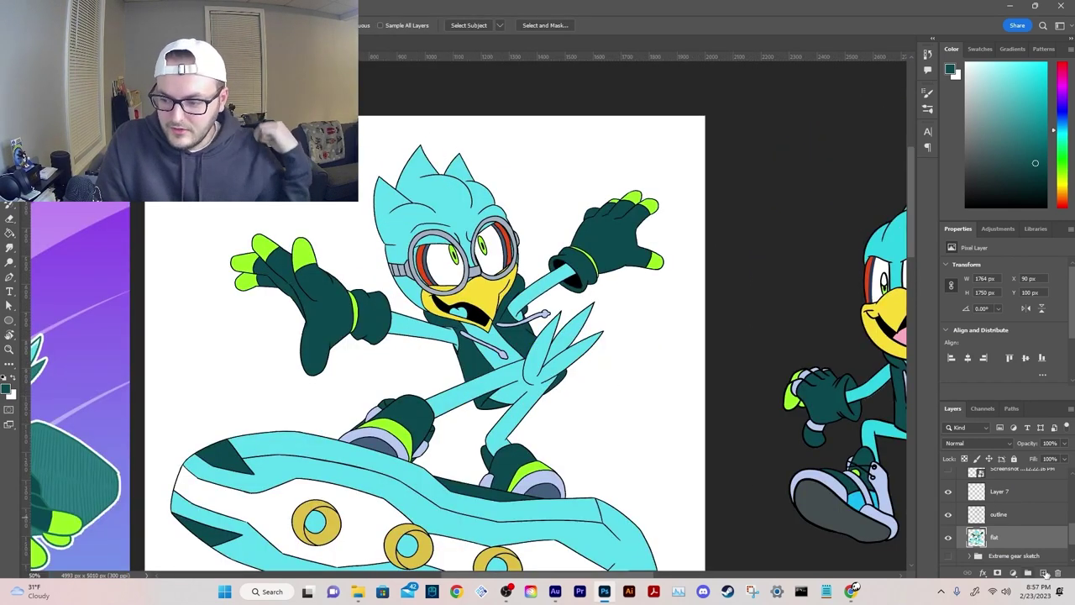
Step: Add a new layer named goggle between the outline and flat layers, and make the outline layer active
left_click(1042, 573)
double_click(998, 537)
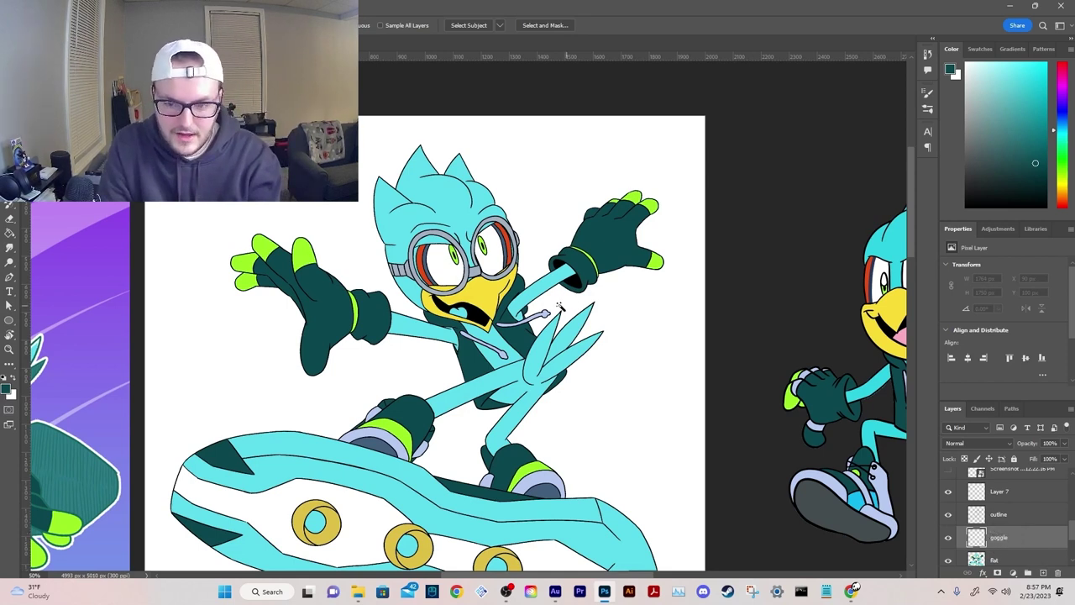
left_click(1002, 519)
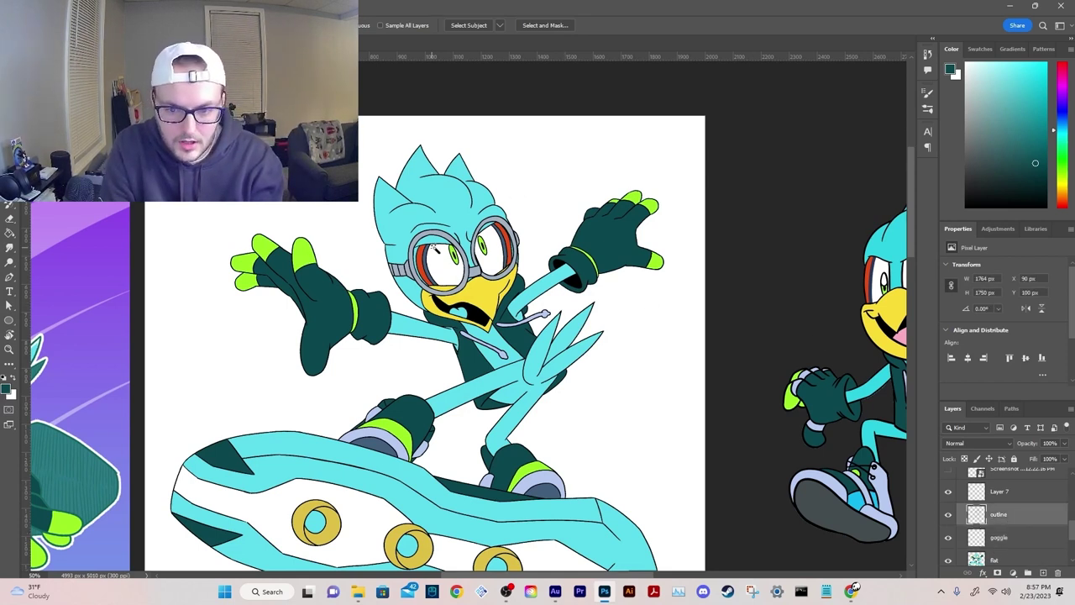
Step: Sample the lime green of the reference bird's goggle lens and make the goggle layer active
key("o")
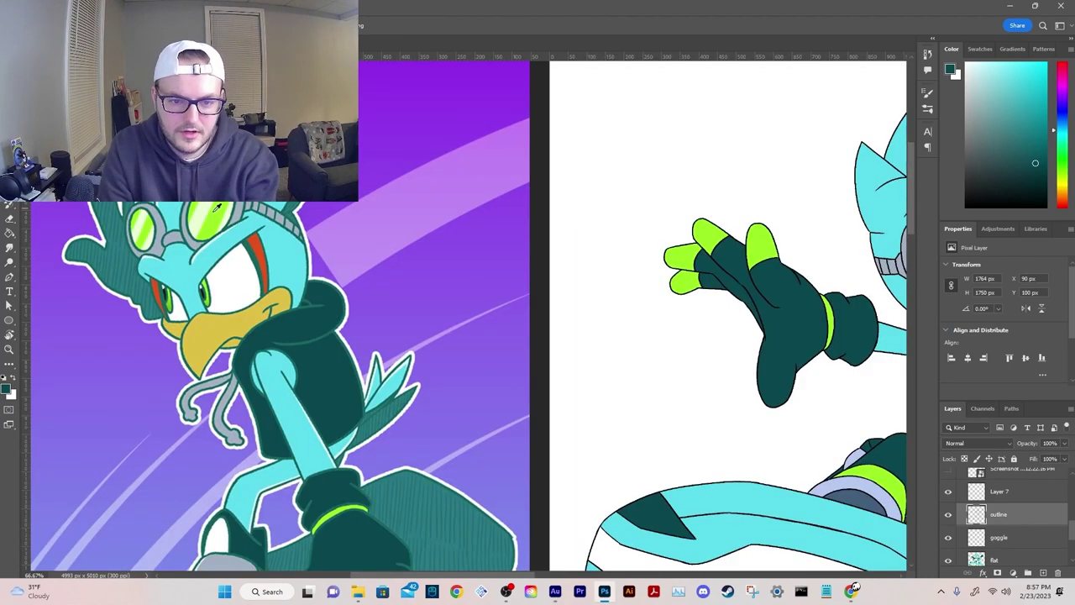
left_click(217, 207)
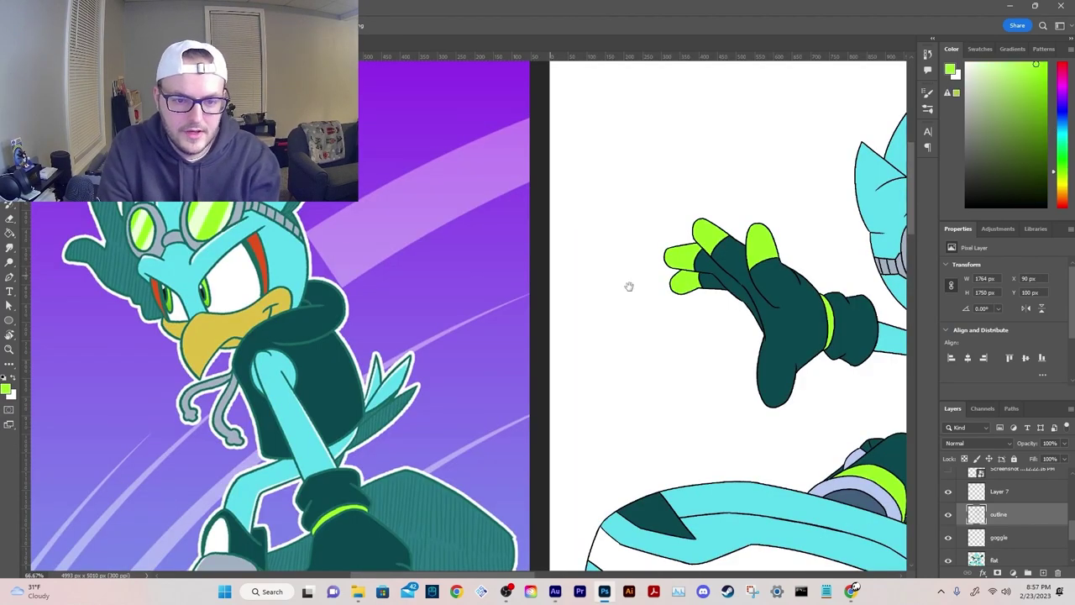
left_click_drag(629, 288, 158, 335)
left_click(1003, 538)
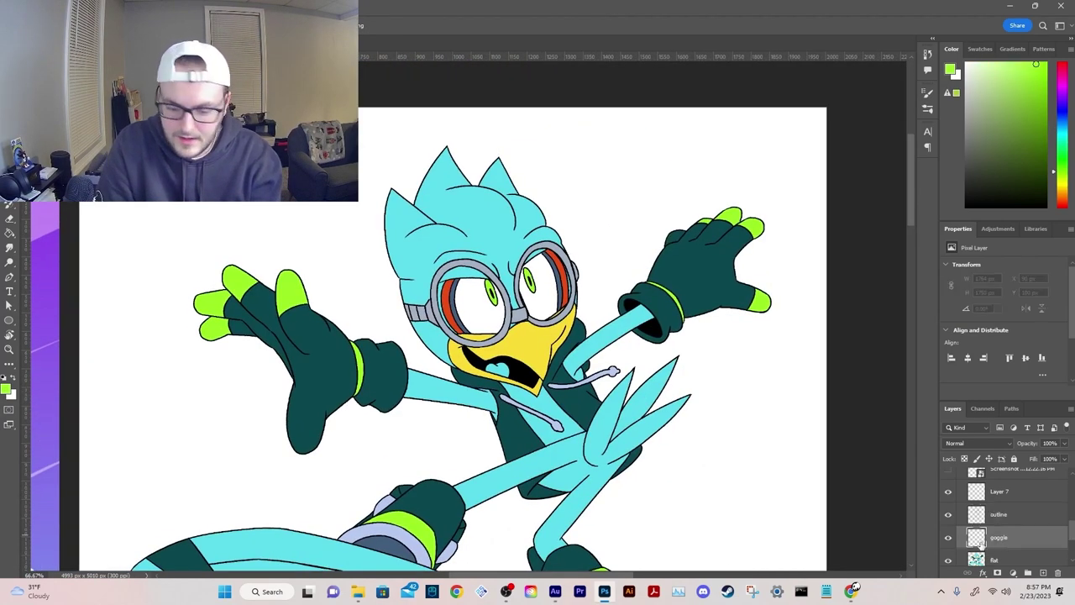
Step: Enlarge the brush and paint lime green over the goggle lenses on the goggle layer
key("ctrl+plus")
key("ctrl+plus")
key("ctrl+plus")
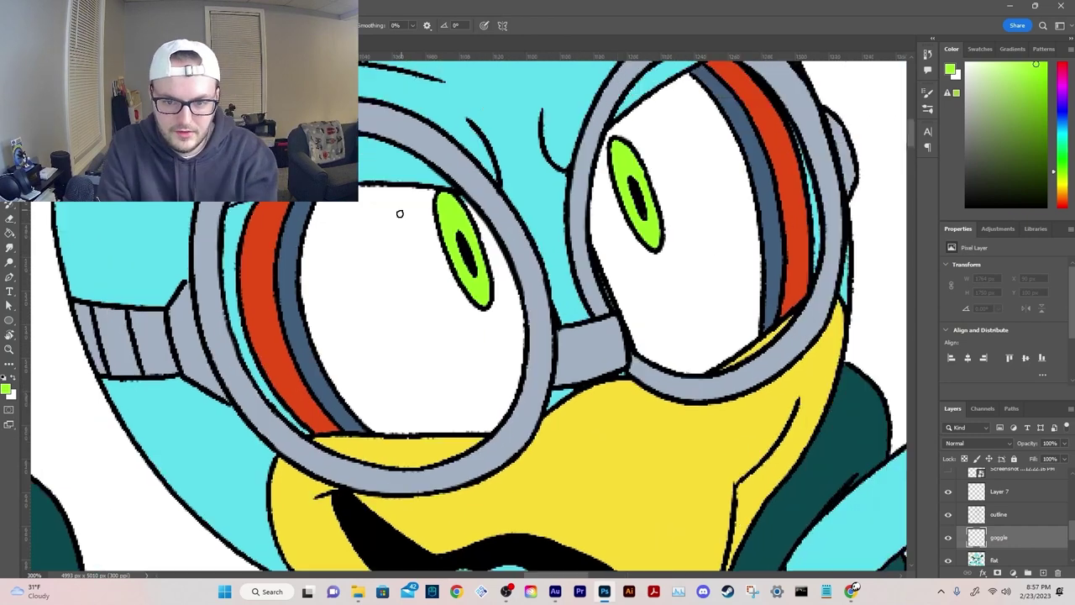
key("bracketright")
key("bracketright")
key("bracketright")
mouse_move(408, 300)
left_mouse_down()
mouse_move(410, 351)
mouse_move(349, 207)
mouse_move(407, 248)
mouse_move(334, 266)
mouse_move(317, 192)
mouse_move(267, 244)
mouse_move(292, 338)
mouse_move(347, 394)
mouse_move(458, 333)
mouse_move(379, 180)
mouse_move(479, 277)
left_mouse_up()
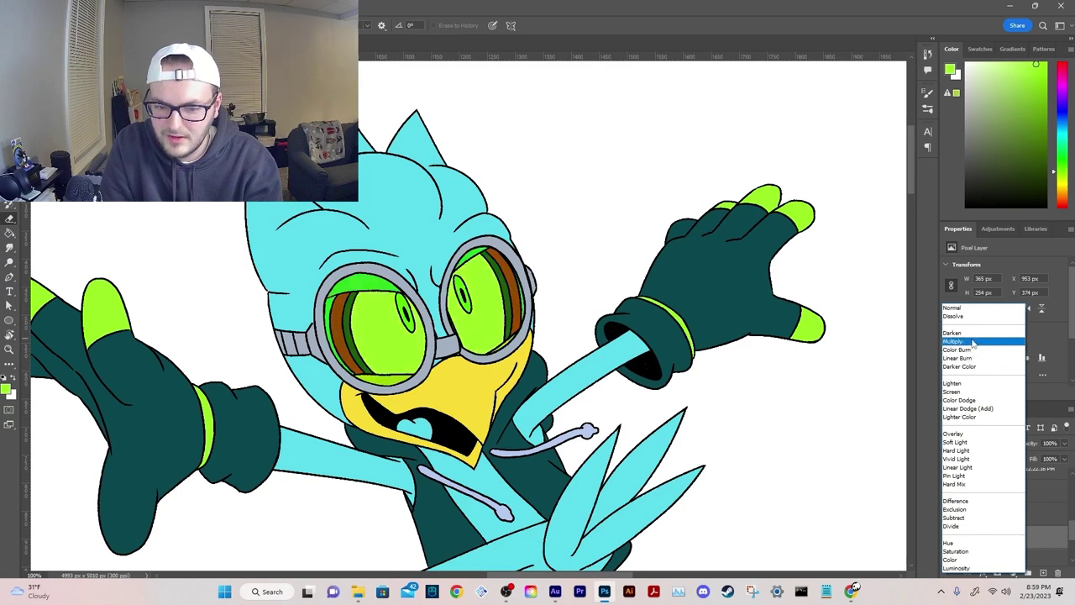
Step: Set the goggle layer's blend mode to Linear Burn and cover the character's right half with dark purple on the clipped shading layer
left_click(974, 358)
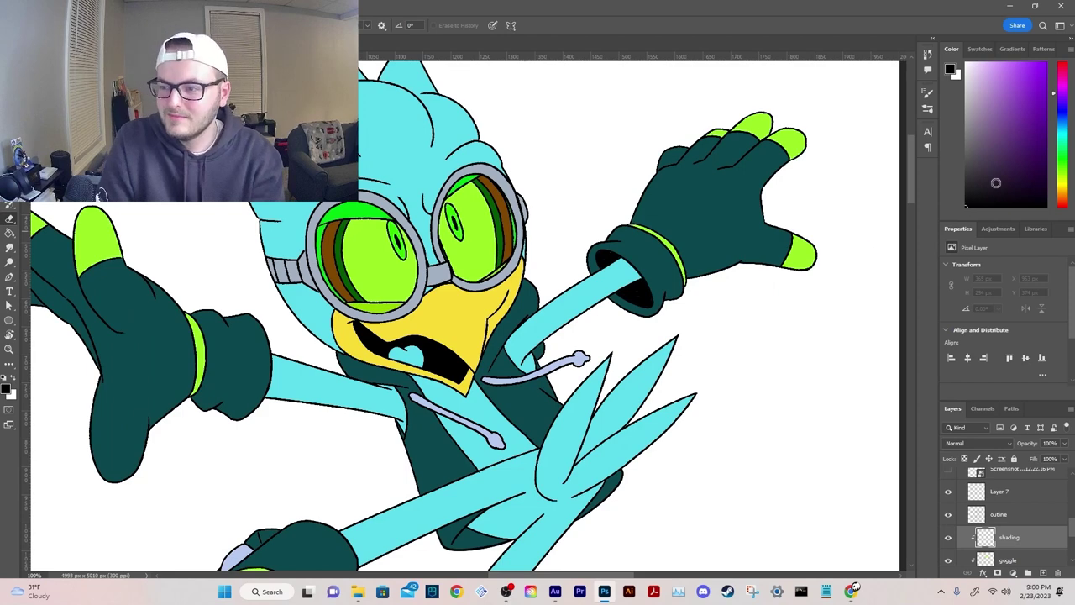
left_click(1037, 142)
left_click(1032, 144)
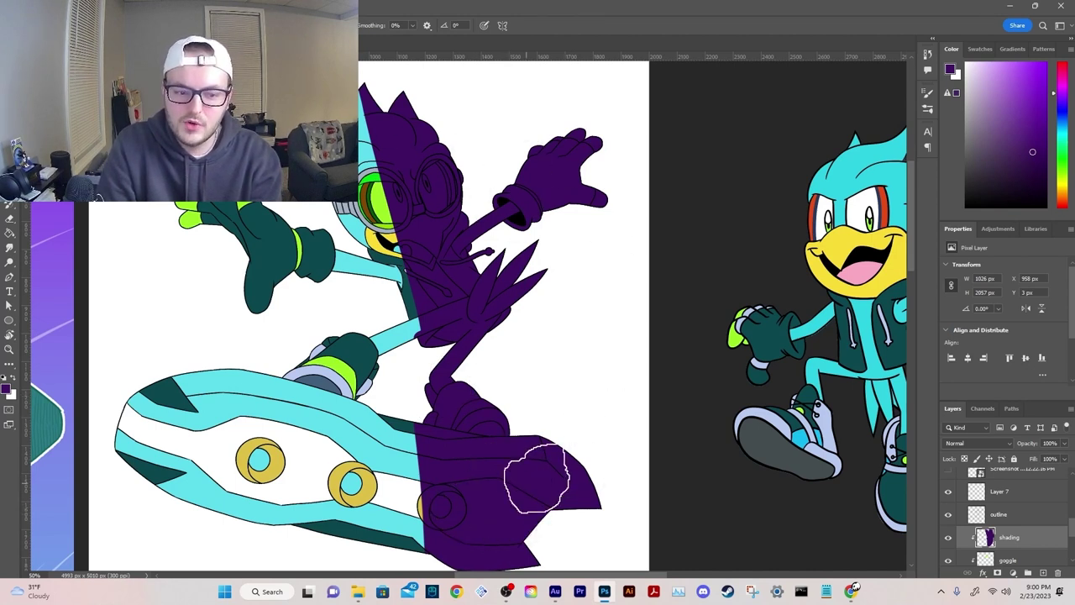
Step: Set the shading layer's blend mode to Hard Light and its opacity to 50%
left_click(965, 442)
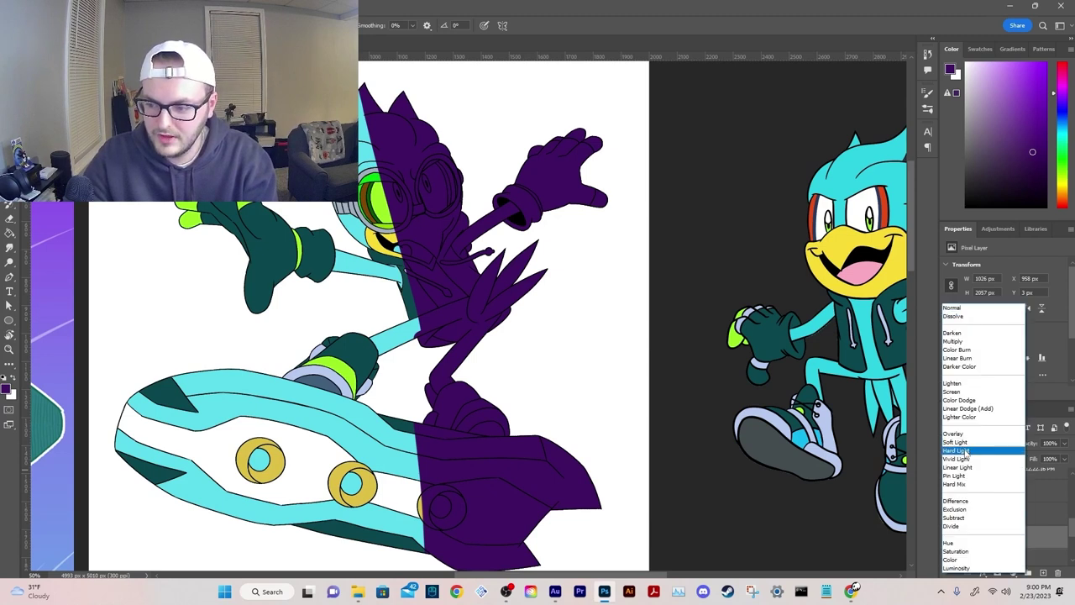
left_click(965, 450)
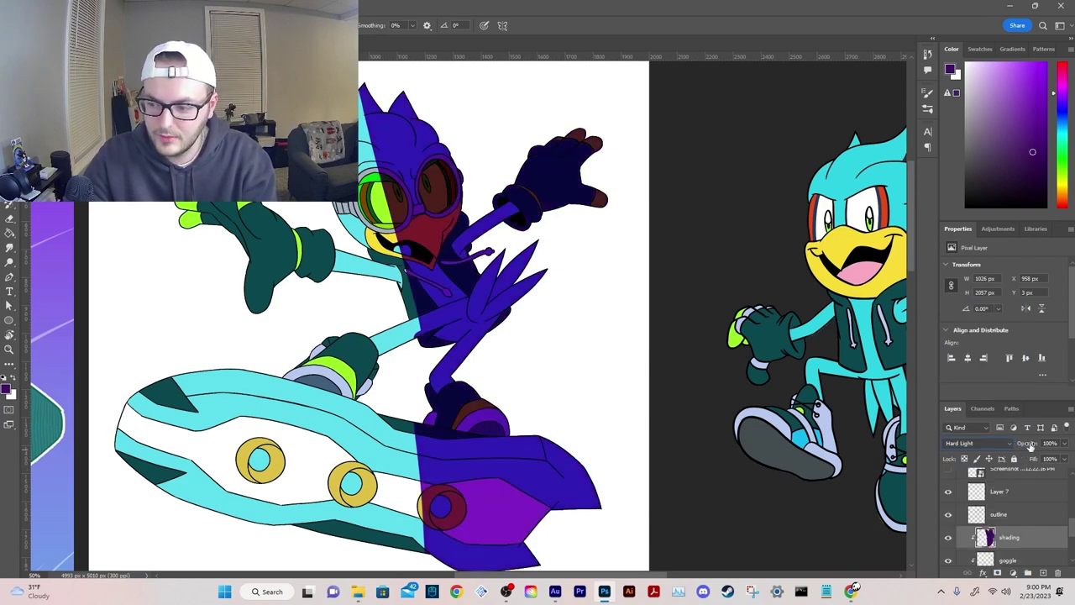
type("50")
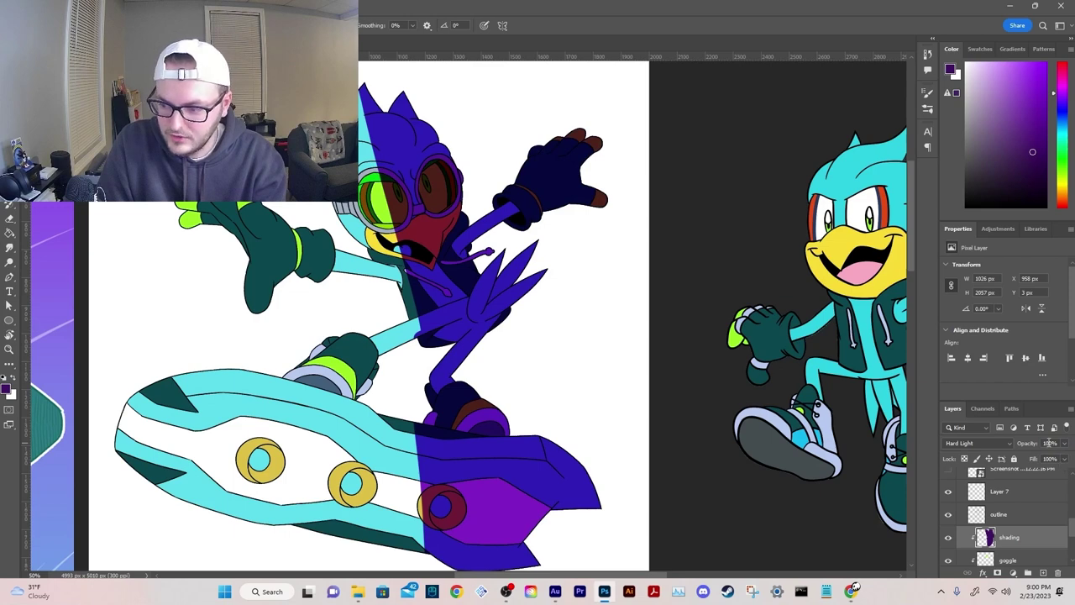
left_click(1049, 442)
type("50")
key("Return")
Step: Enlarge the eraser and clear the rough purple cover from the lit areas of the bird and the board
key("e")
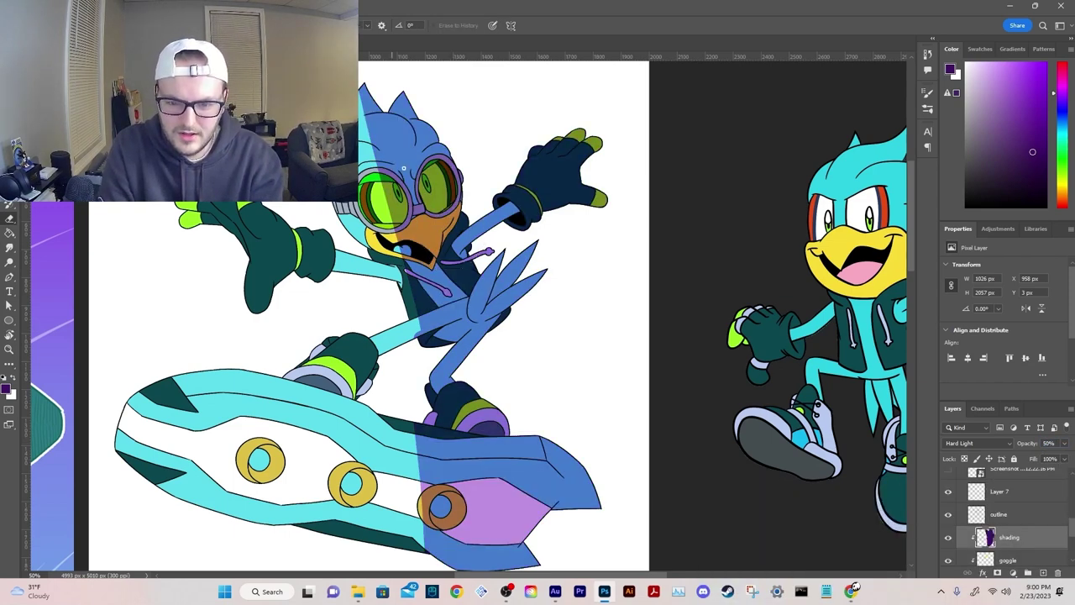
key("bracketright")
key("bracketright")
key("bracketright")
key("bracketright")
key("bracketright")
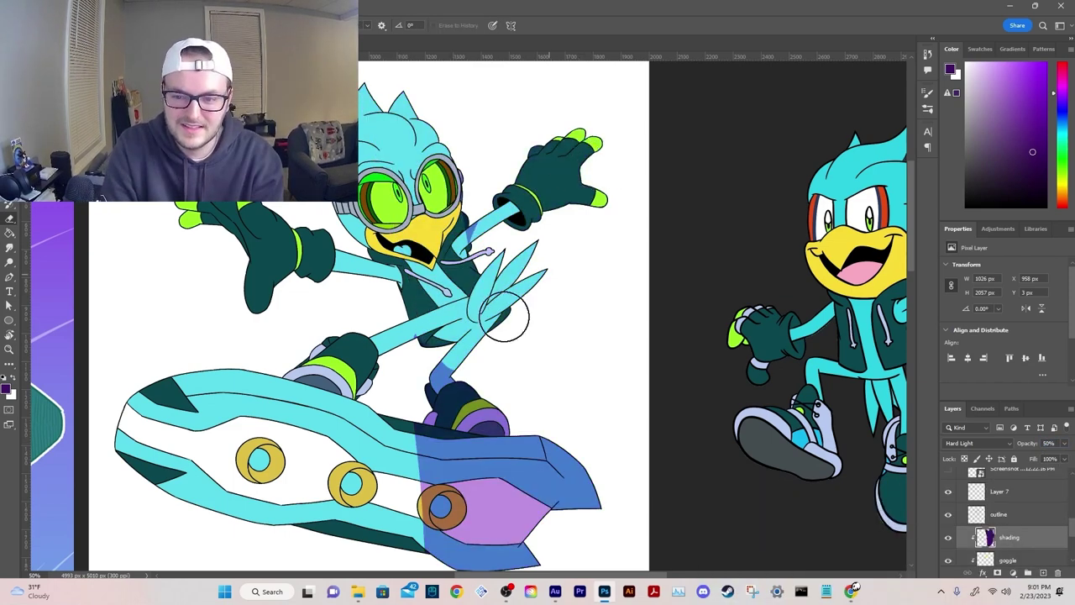
mouse_move(482, 410)
left_mouse_down()
mouse_move(466, 400)
mouse_move(469, 463)
left_mouse_up()
mouse_move(408, 149)
left_mouse_down()
mouse_move(446, 259)
mouse_move(444, 284)
mouse_move(425, 211)
mouse_move(433, 314)
mouse_move(436, 201)
mouse_move(460, 262)
mouse_move(479, 244)
mouse_move(523, 244)
mouse_move(476, 244)
mouse_move(474, 292)
mouse_move(440, 272)
left_mouse_up()
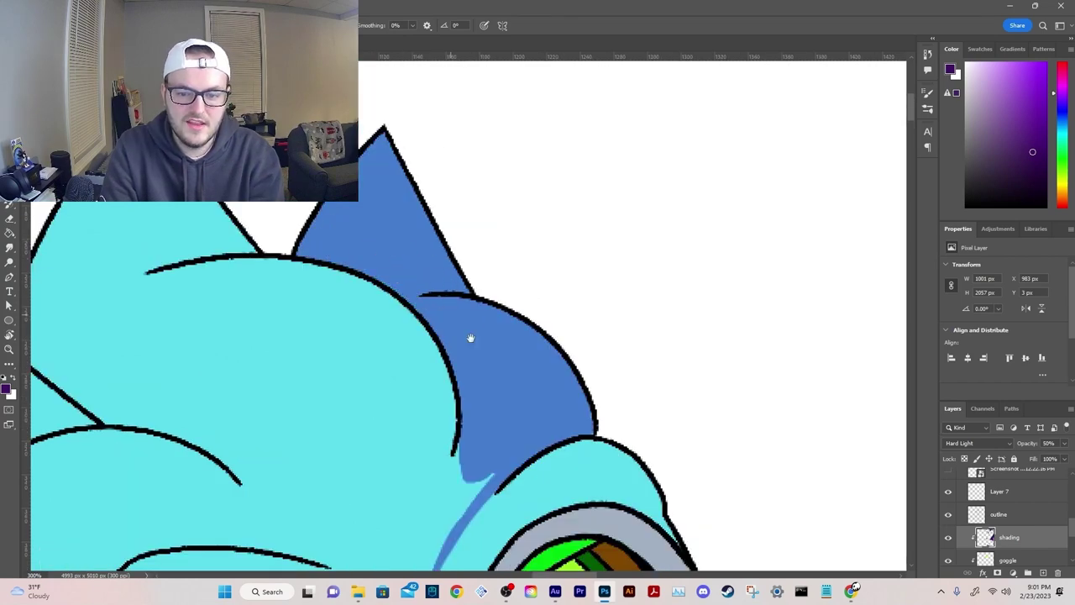
Step: Paint the shading on the forehead from the crest down to the crease between the goggle lenses
left_click_drag(471, 338, 449, 196)
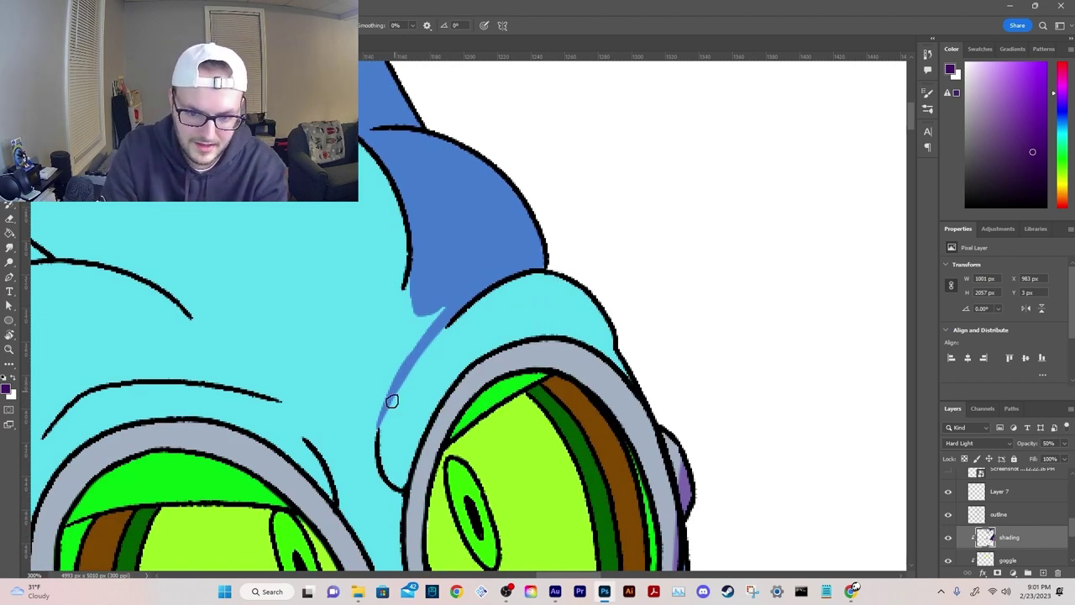
left_click_drag(378, 425, 425, 285)
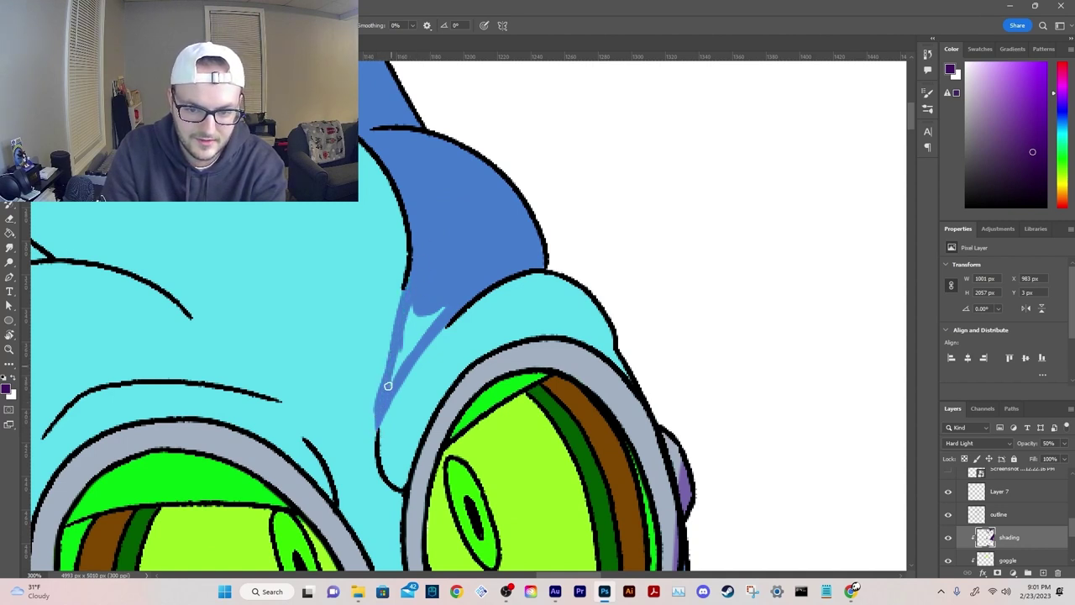
left_click_drag(412, 334, 435, 315)
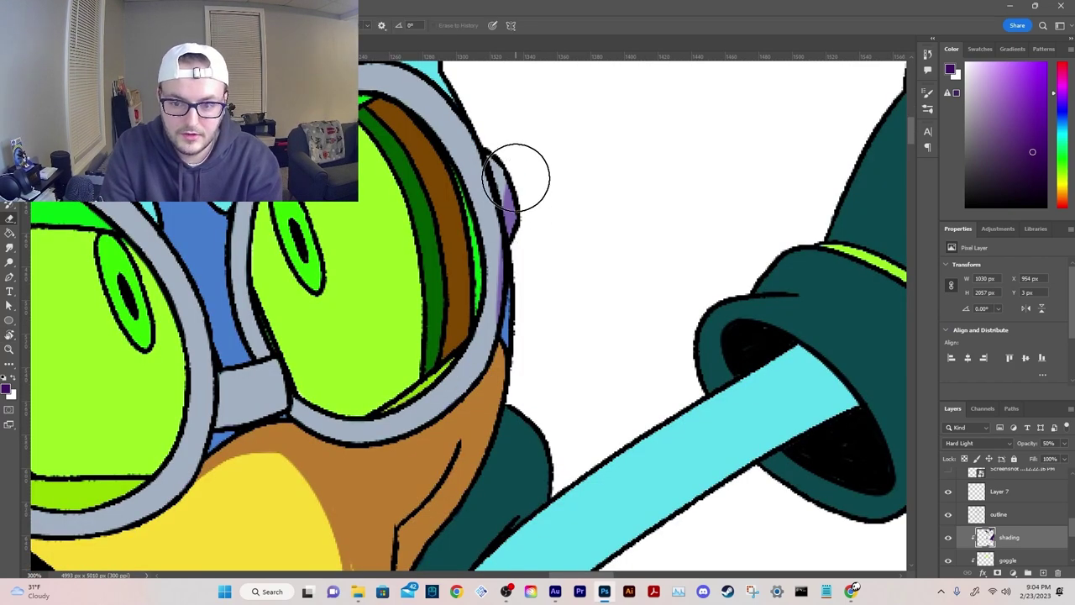
Step: Erase stray shading from the goggle frame and its side knob, and complete the shaded side of the beak down to its tip
mouse_move(516, 177)
left_mouse_down()
mouse_move(465, 222)
mouse_move(469, 210)
mouse_move(453, 290)
left_mouse_up()
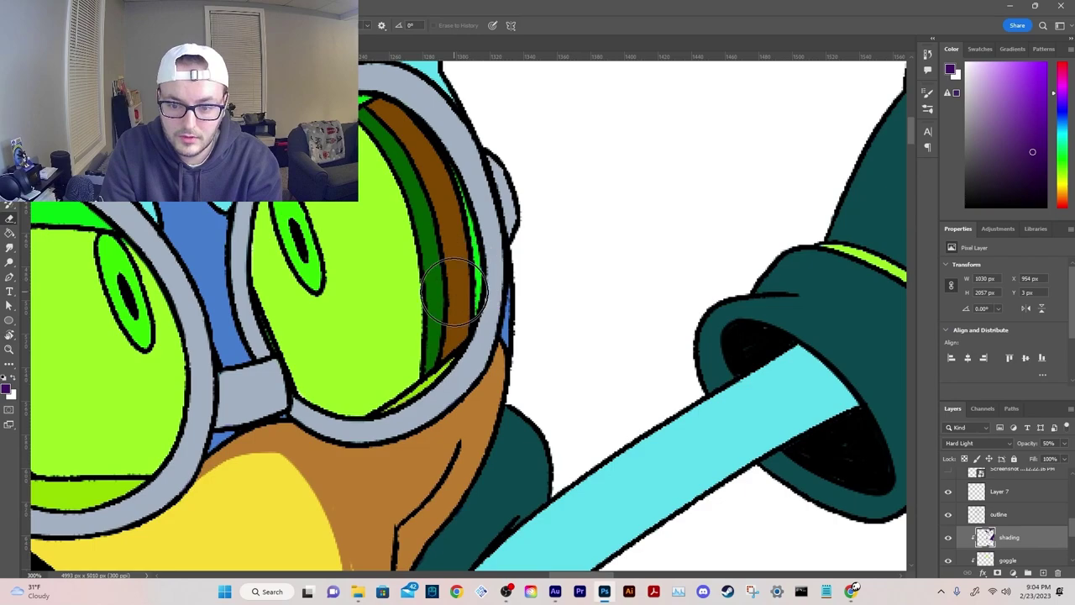
left_click_drag(488, 440, 525, 291)
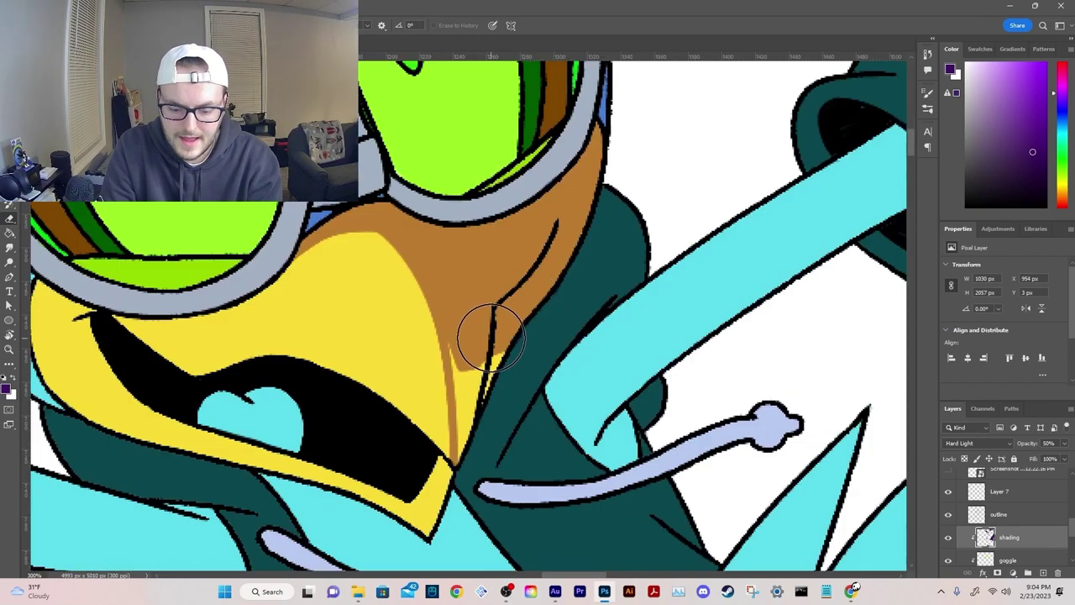
key("b")
key("ctrl+minus")
key("ctrl+minus")
key("ctrl+minus")
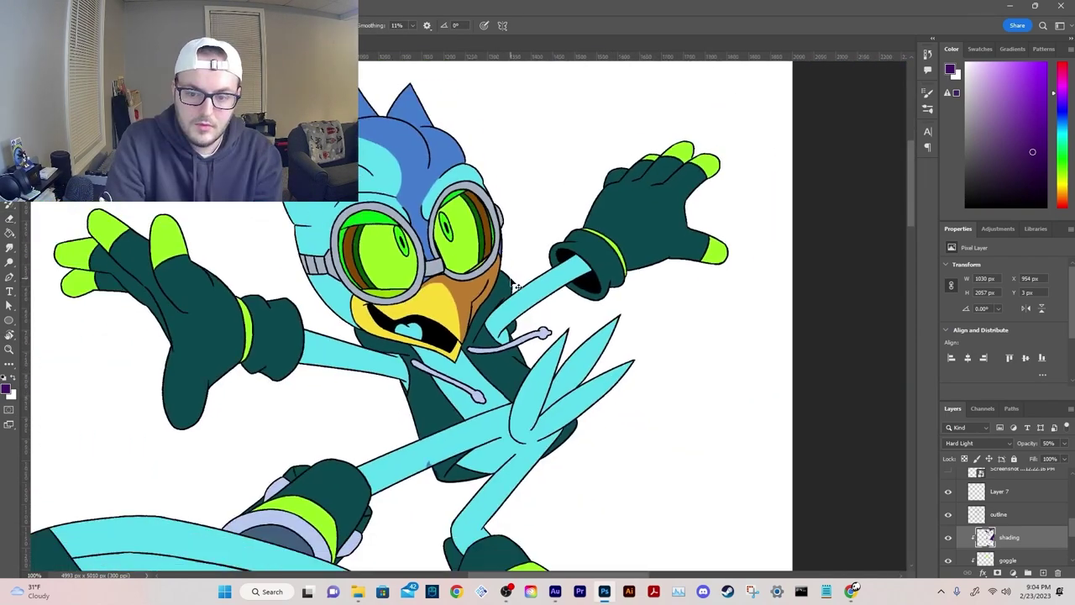
Step: Shade the vest and upper arm behind the raised drawstring, and erase the shading that spills onto the drawstring
key("ctrl+plus")
key("ctrl+plus")
key("ctrl+plus")
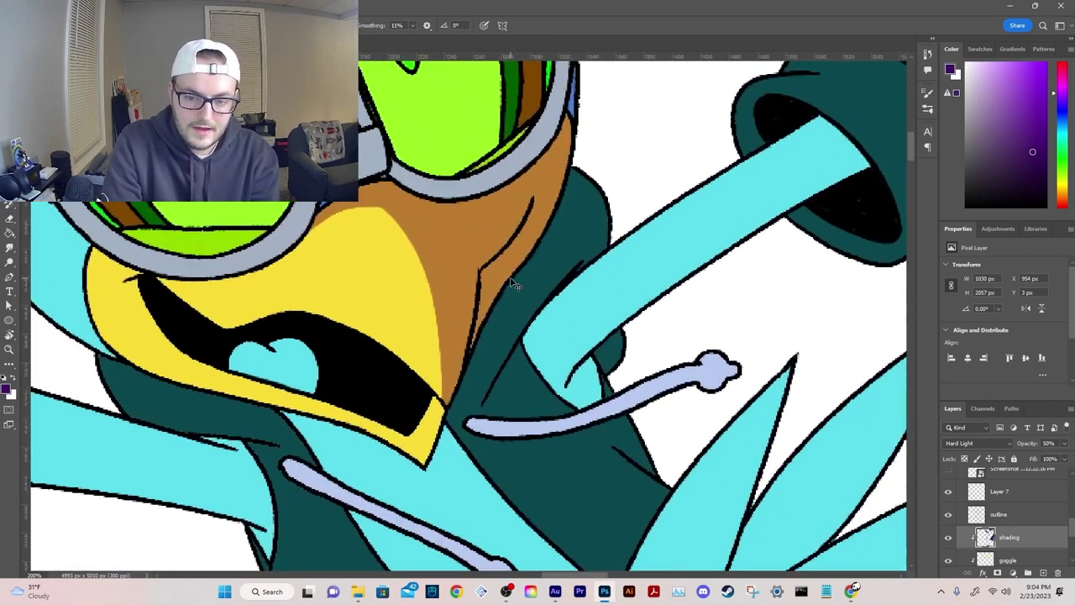
key("ctrl+plus")
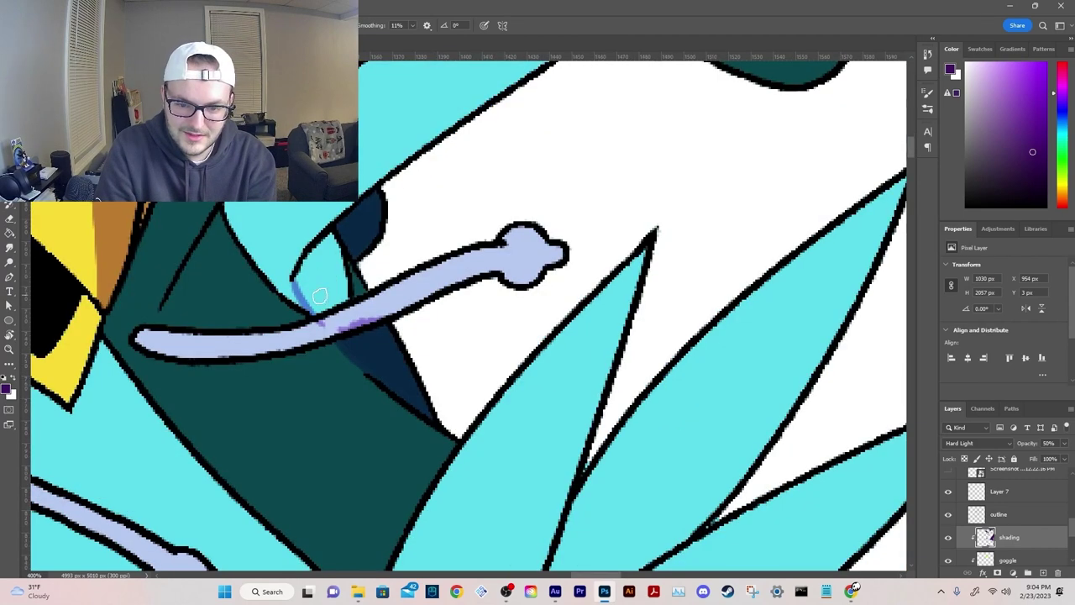
mouse_move(319, 295)
left_mouse_down()
mouse_move(355, 292)
mouse_move(321, 302)
mouse_move(341, 253)
left_mouse_up()
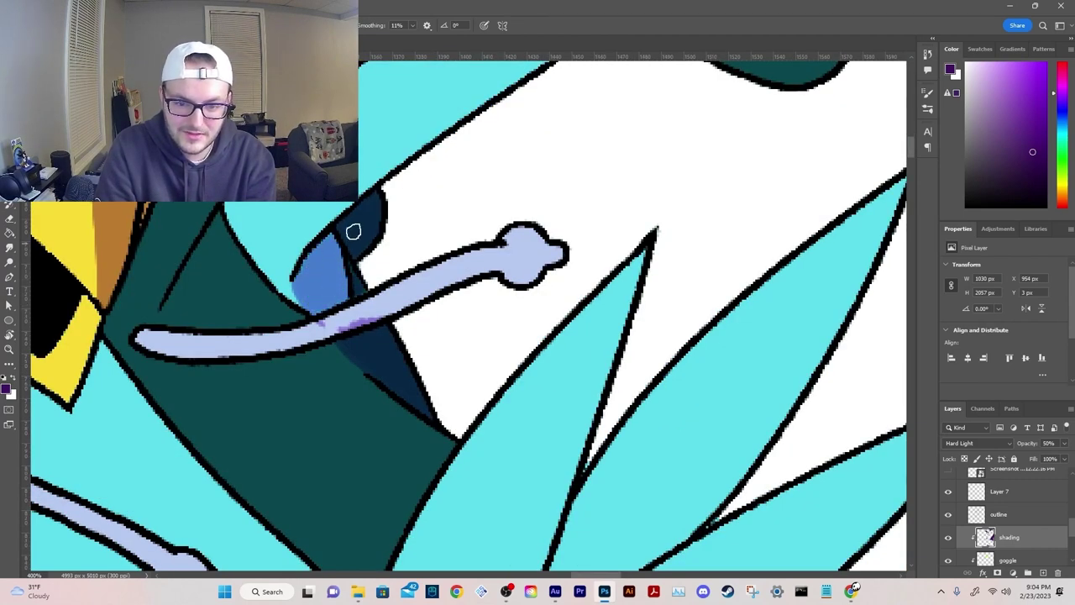
key("e")
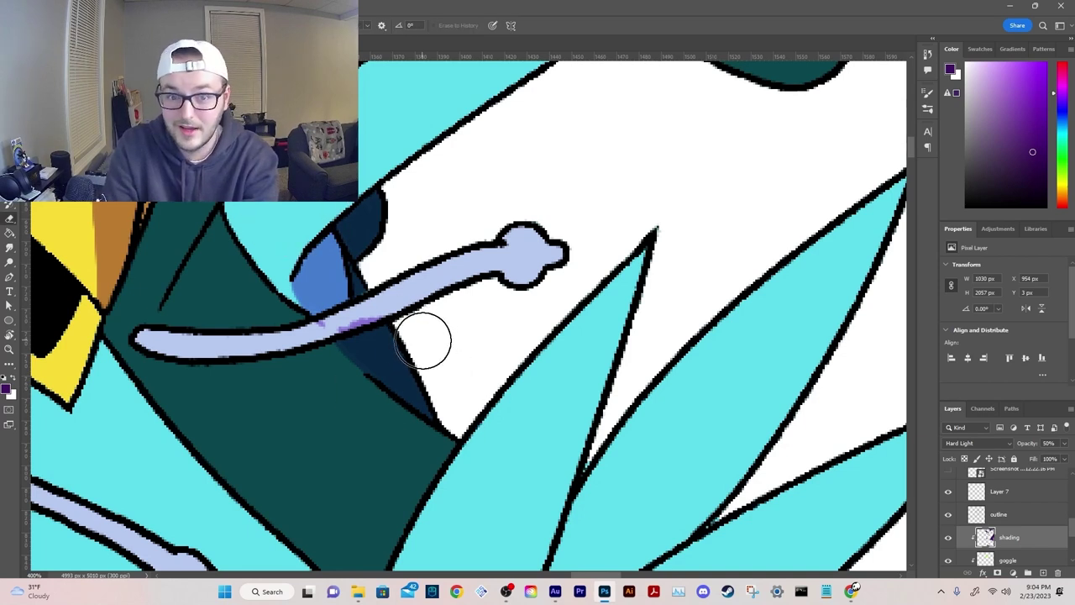
left_click_drag(360, 320, 365, 314)
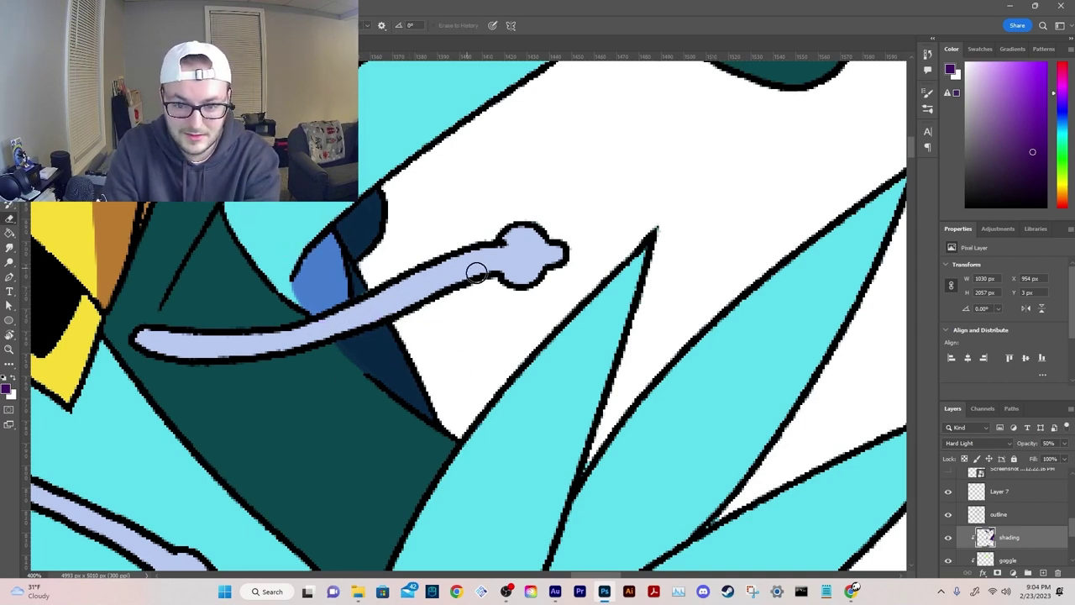
key("ctrl+1")
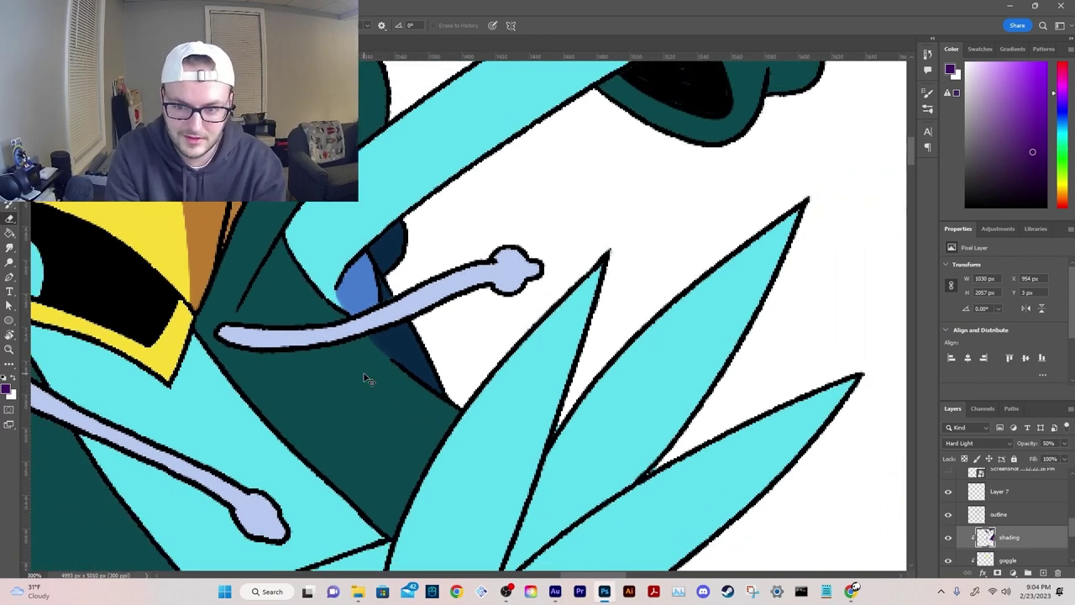
key("ctrl+minus")
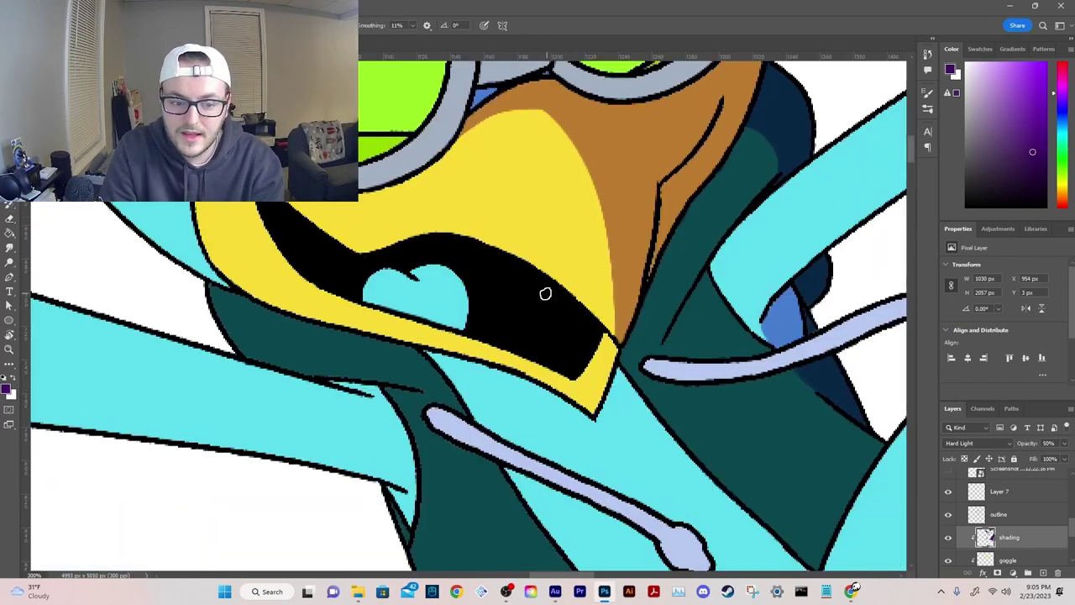
Step: Select the tongue area from the outline layer and fill it with pink on the flat layer
left_click(1008, 514)
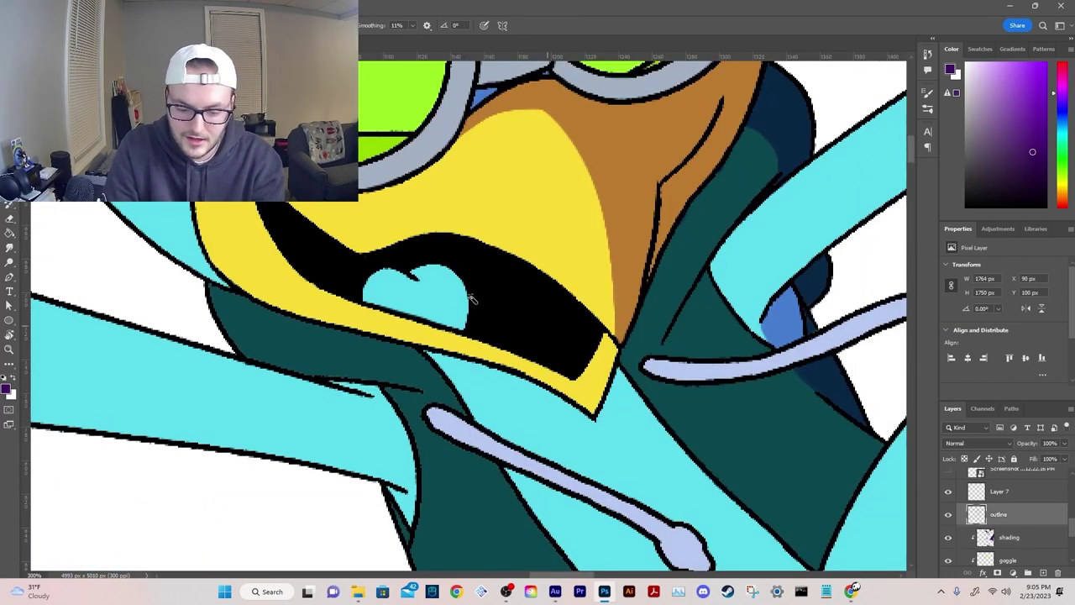
key("w")
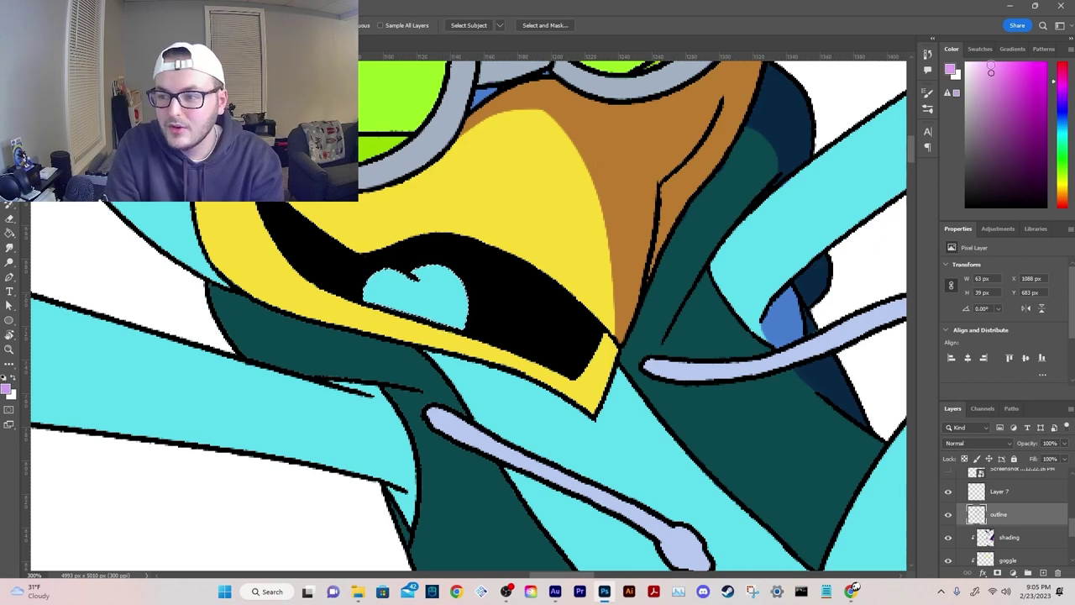
left_click(1063, 73)
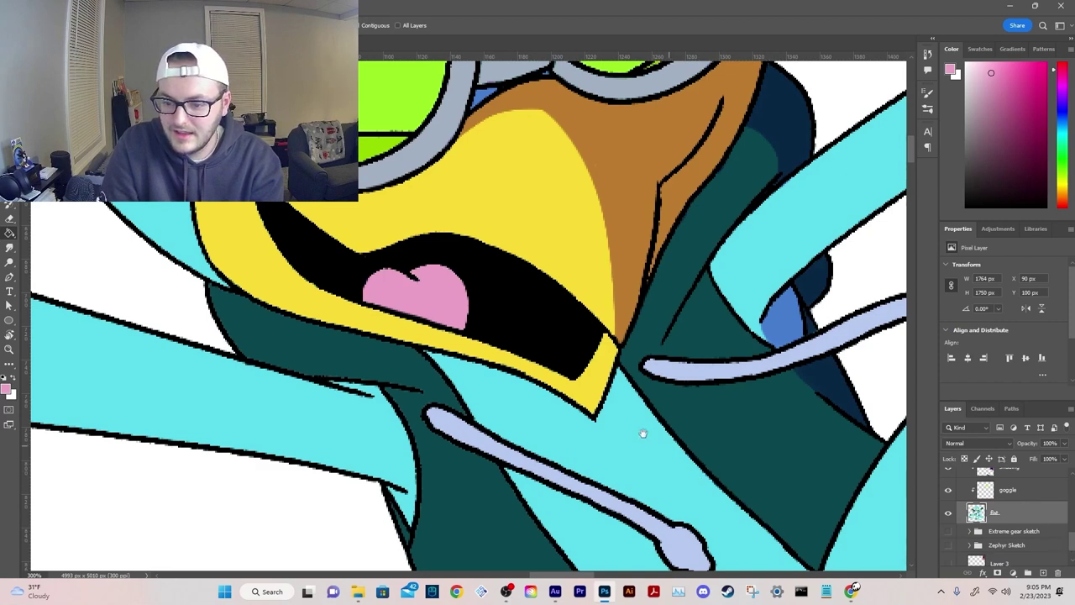
left_click_drag(643, 434, 314, 275)
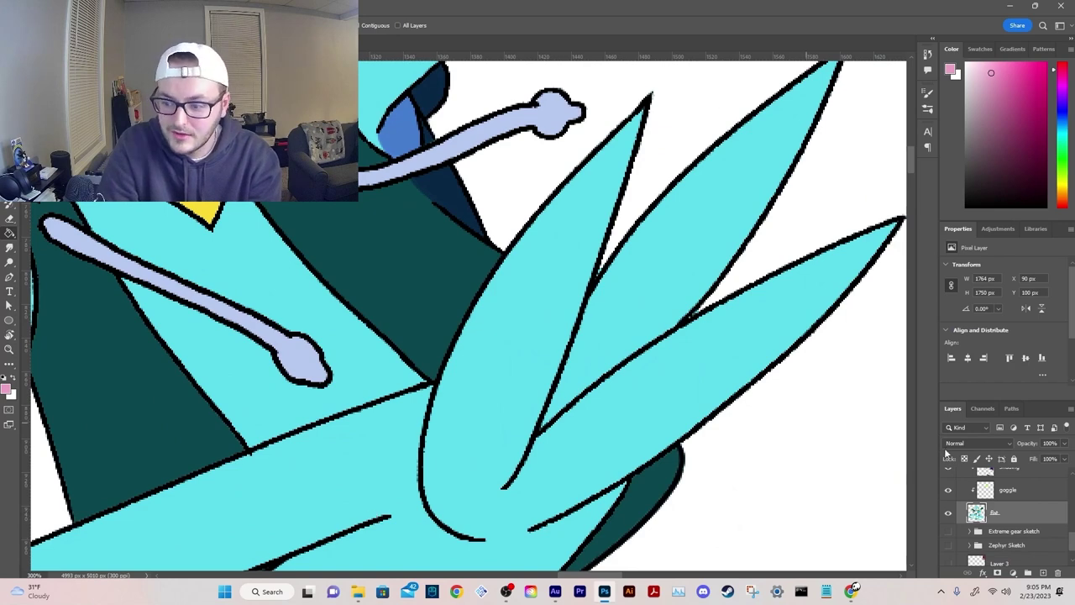
Step: Make the outline layer active and review the shading across the bird's head, arms and torso
scroll(1000, 511, "up", 3)
left_click(999, 514)
key("w")
left_click_drag(318, 215, 590, 424)
key("ctrl+minus")
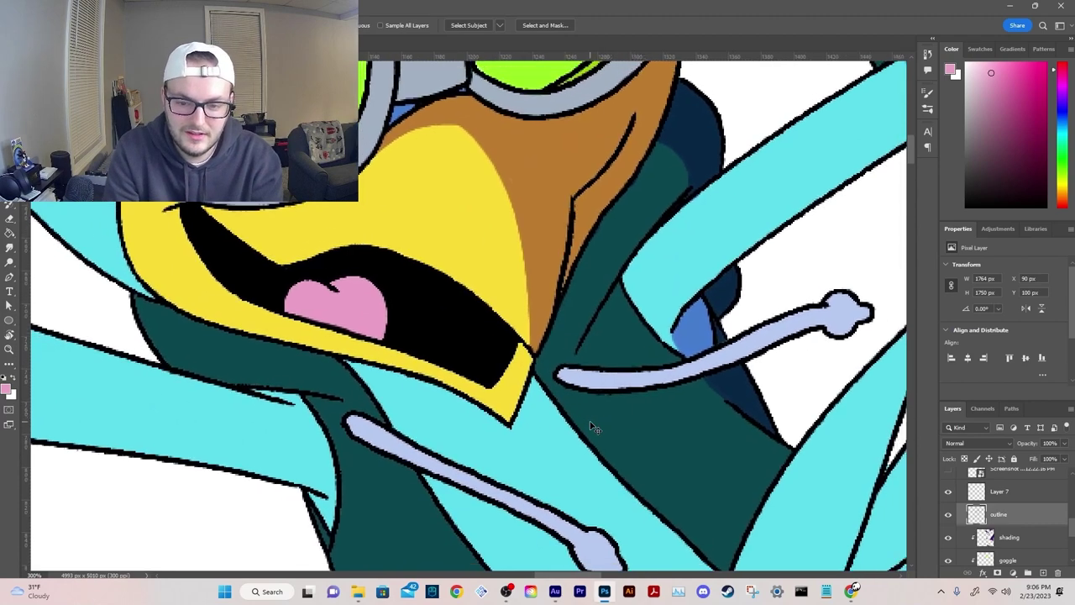
key("ctrl+minus")
left_click_drag(510, 272, 532, 348)
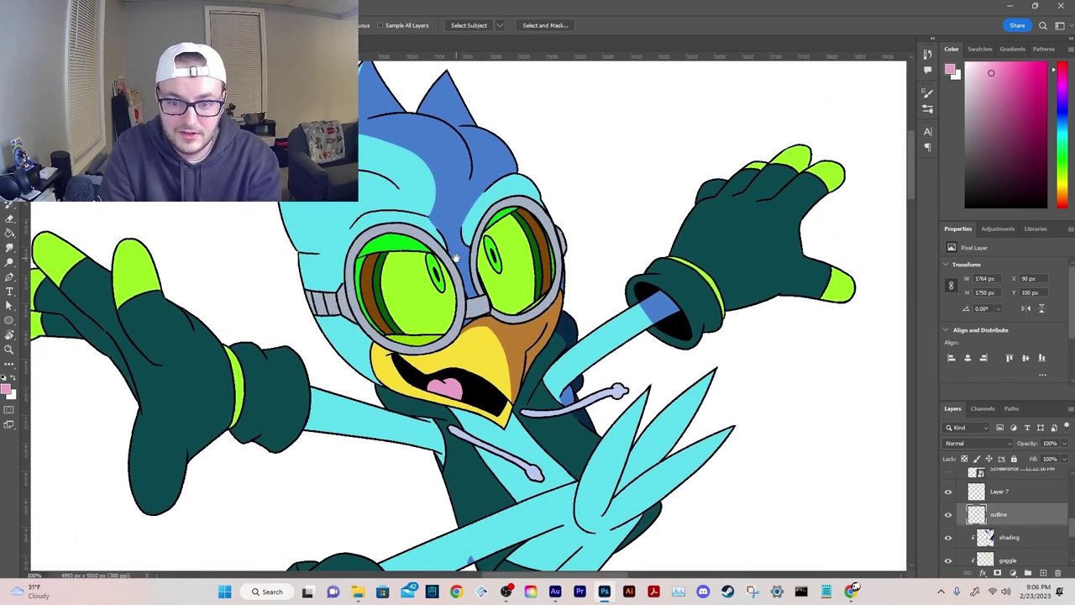
left_click_drag(455, 256, 513, 333)
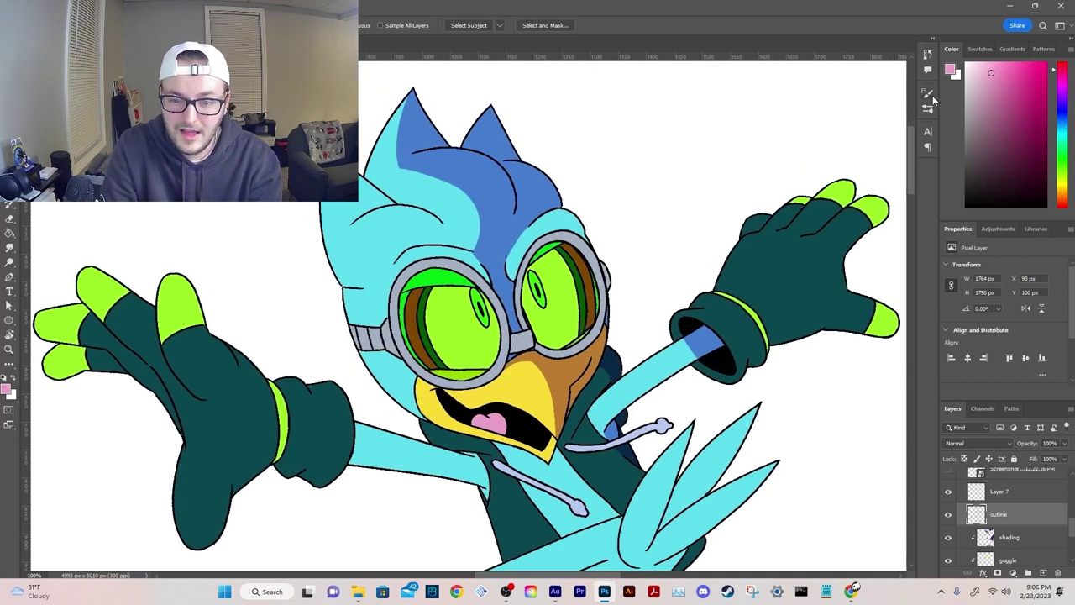
Step: Pick the recently used dark purple swatch and make the shading layer active for brushing
left_click(986, 49)
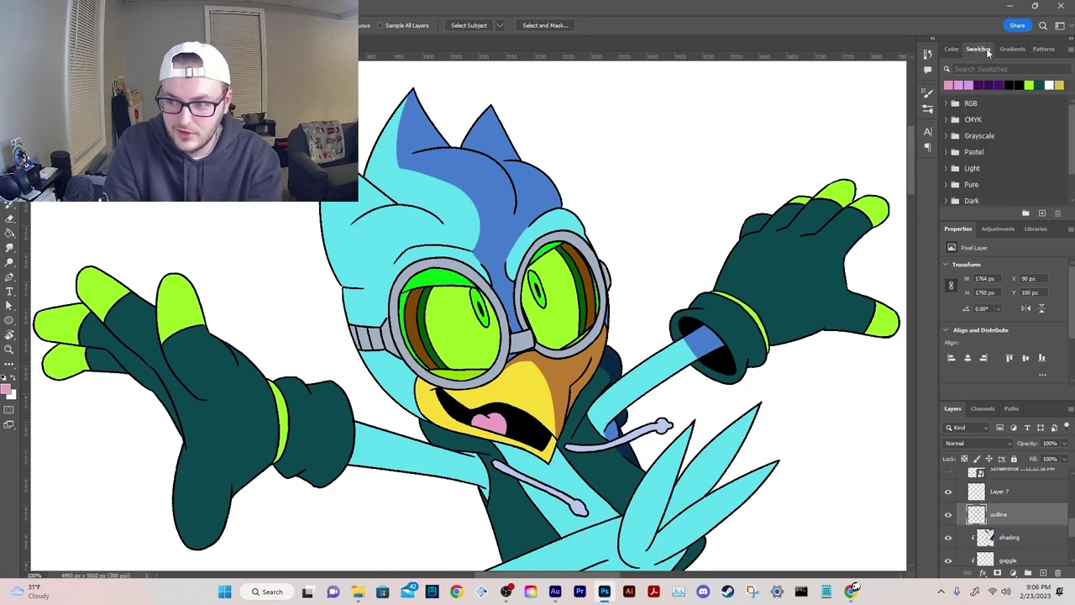
left_click(978, 84)
scroll(1024, 504, "down", 2)
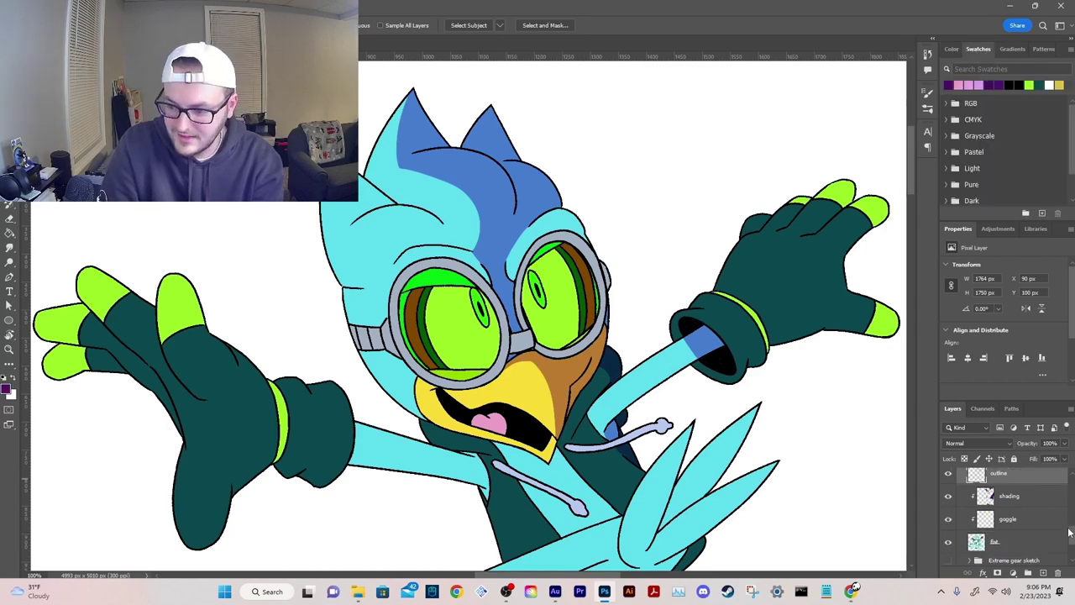
left_click(1024, 504)
key("b")
Step: Shade the feather folds on the bird's head above the goggles, erasing the overshoot beyond the outline and filling the marked shadow areas
scroll(480, 281, "up", 4)
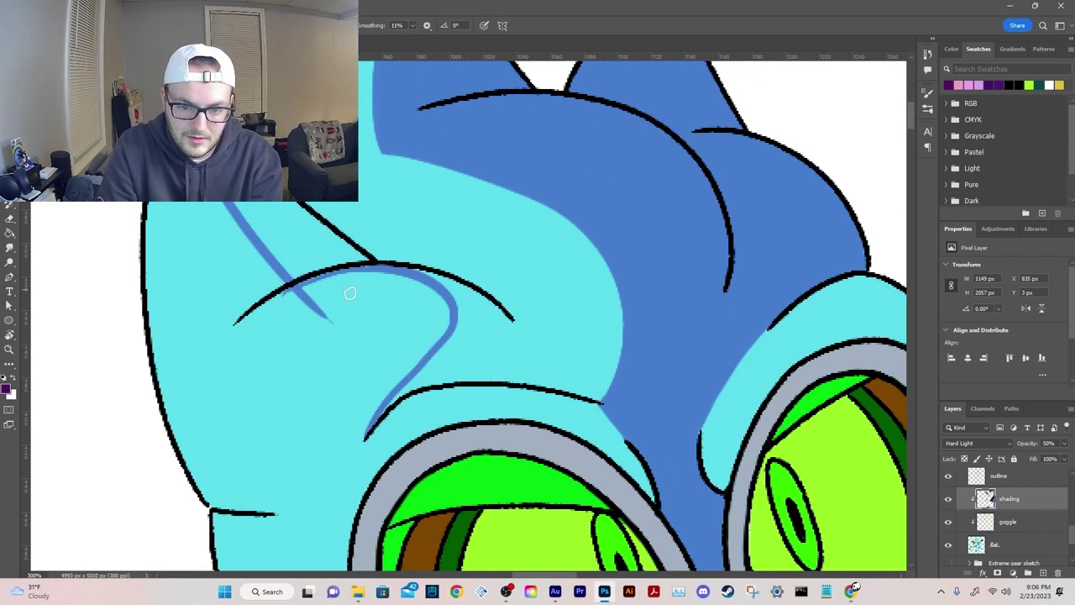
key("e")
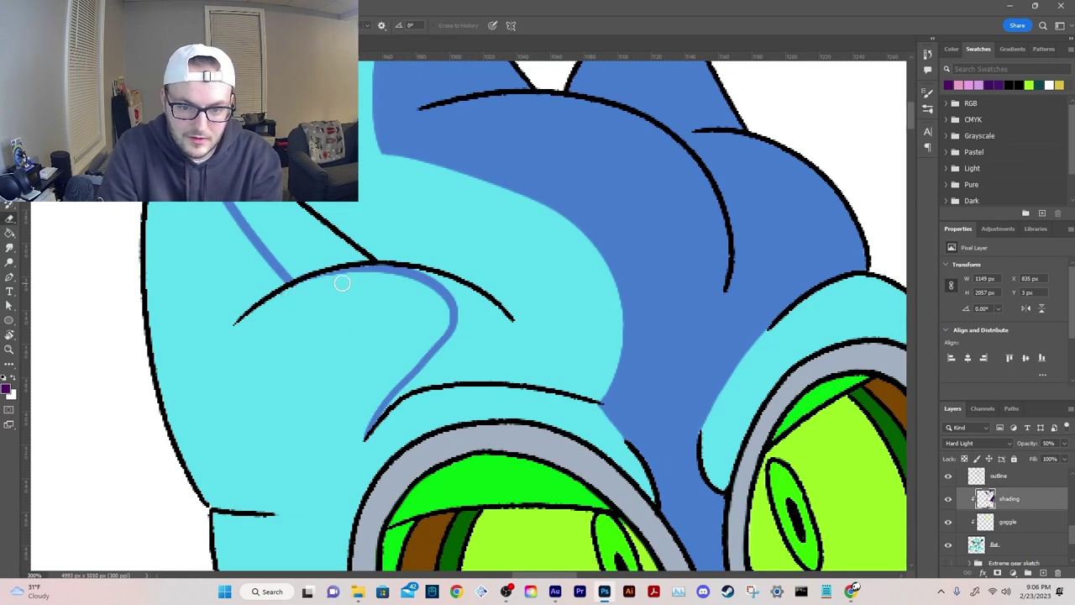
key("b")
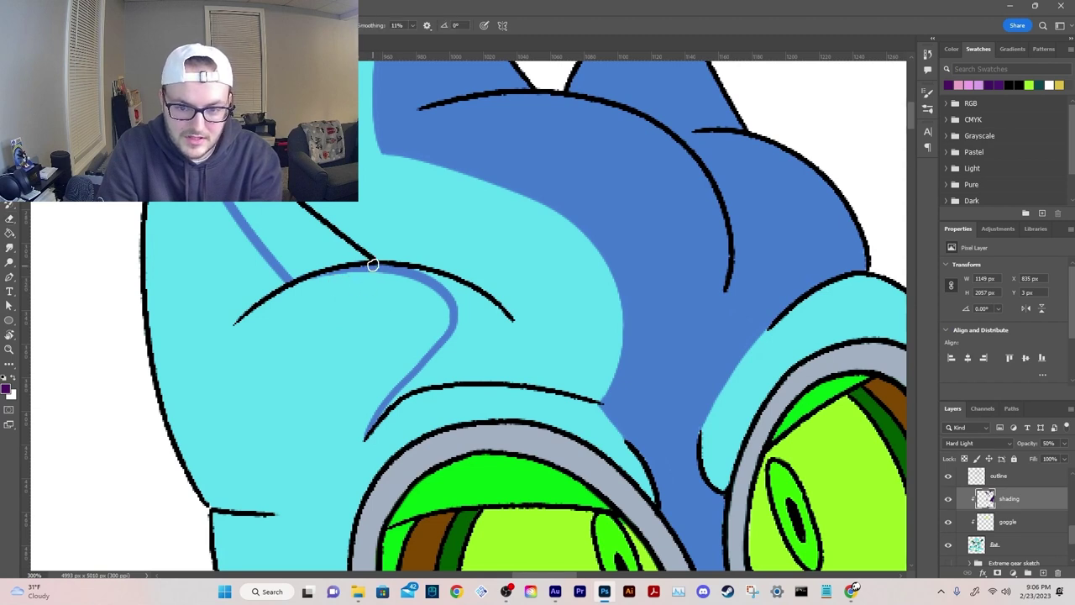
mouse_move(242, 207)
left_mouse_down()
mouse_move(282, 248)
mouse_move(304, 210)
mouse_move(312, 247)
left_mouse_up()
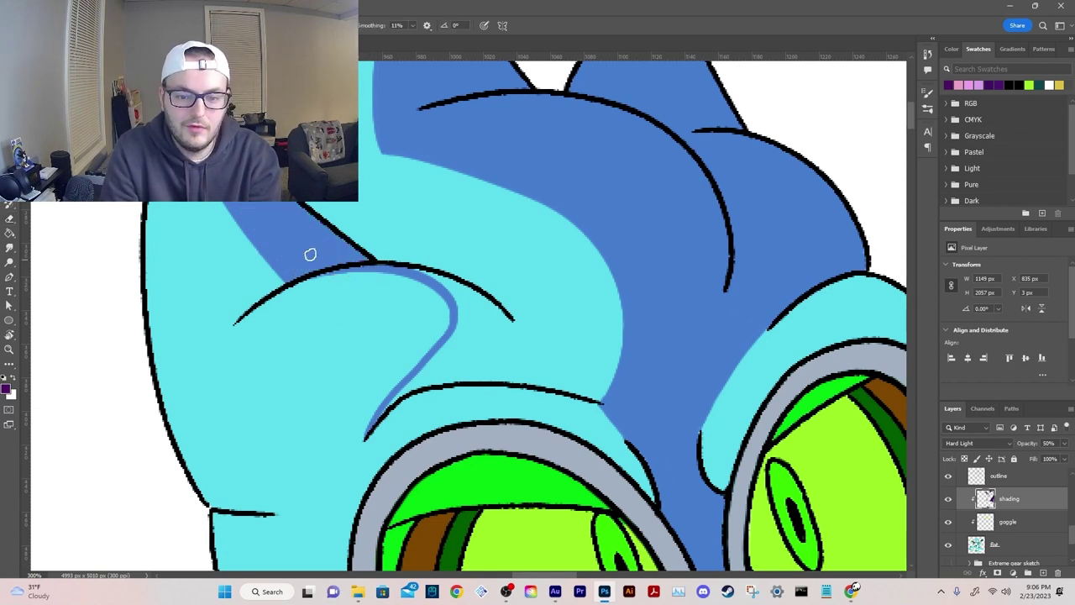
mouse_move(430, 276)
left_mouse_down()
mouse_move(464, 303)
mouse_move(461, 283)
mouse_move(516, 340)
mouse_move(530, 388)
left_mouse_up()
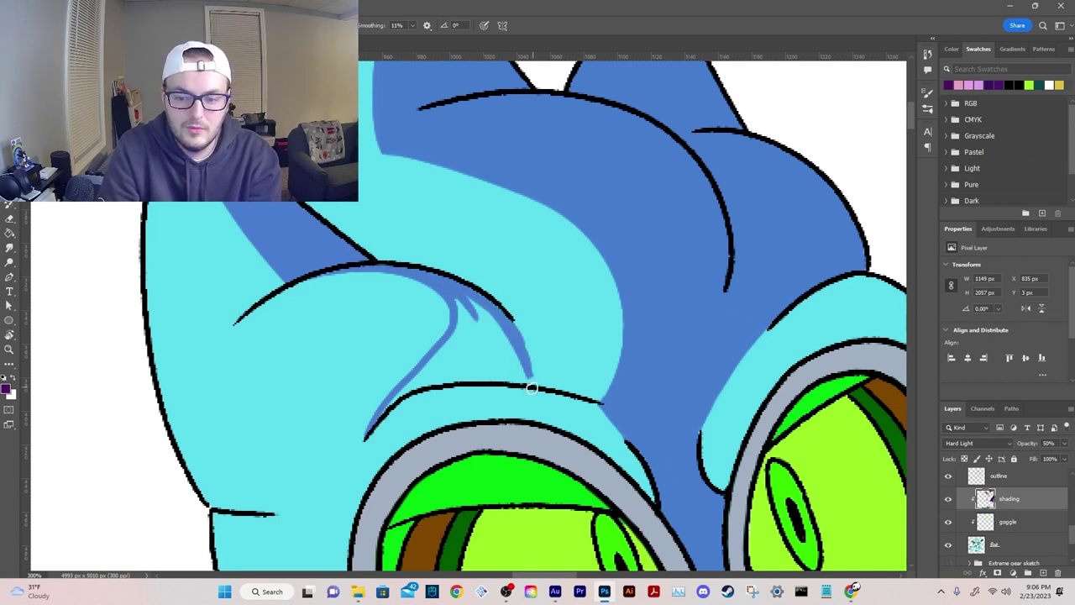
mouse_move(480, 313)
left_mouse_down()
mouse_move(525, 378)
mouse_move(503, 335)
mouse_move(458, 294)
mouse_move(487, 332)
mouse_move(516, 326)
mouse_move(458, 290)
mouse_move(460, 329)
mouse_move(464, 314)
mouse_move(471, 342)
mouse_move(488, 347)
mouse_move(489, 370)
mouse_move(518, 377)
mouse_move(425, 381)
mouse_move(508, 359)
mouse_move(526, 375)
mouse_move(464, 353)
mouse_move(484, 357)
mouse_move(444, 372)
mouse_move(446, 362)
mouse_move(423, 377)
left_mouse_up()
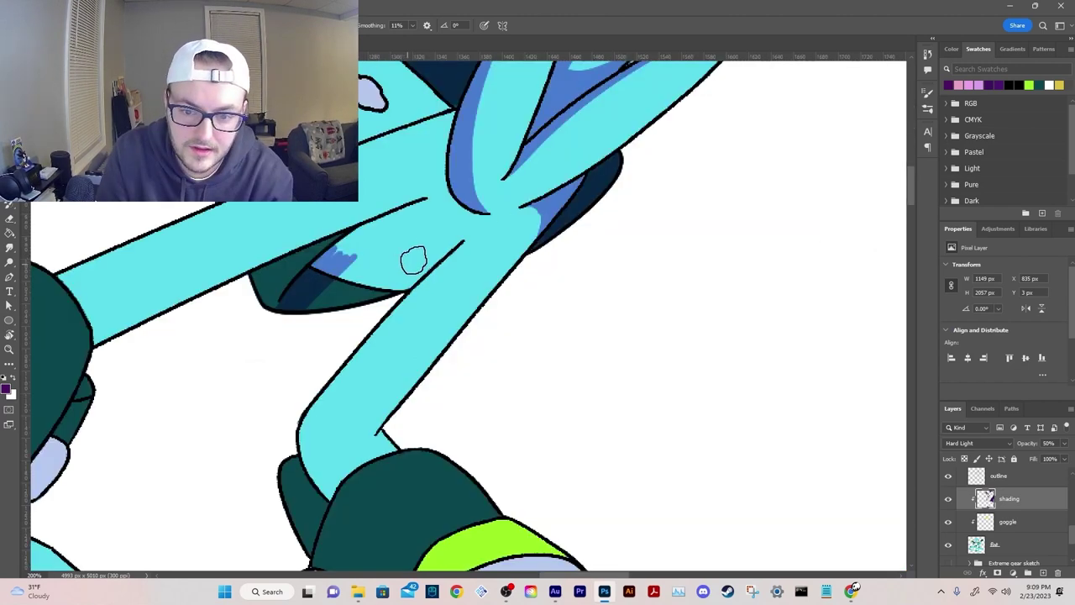
Step: Shade the lower belly between the legs and extend the shadow across the top of the bent rear leg
mouse_move(413, 259)
left_mouse_down()
mouse_move(377, 296)
mouse_move(427, 255)
mouse_move(304, 306)
mouse_move(357, 241)
mouse_move(438, 212)
mouse_move(461, 223)
mouse_move(445, 240)
mouse_move(471, 215)
mouse_move(407, 314)
left_mouse_up()
key("e")
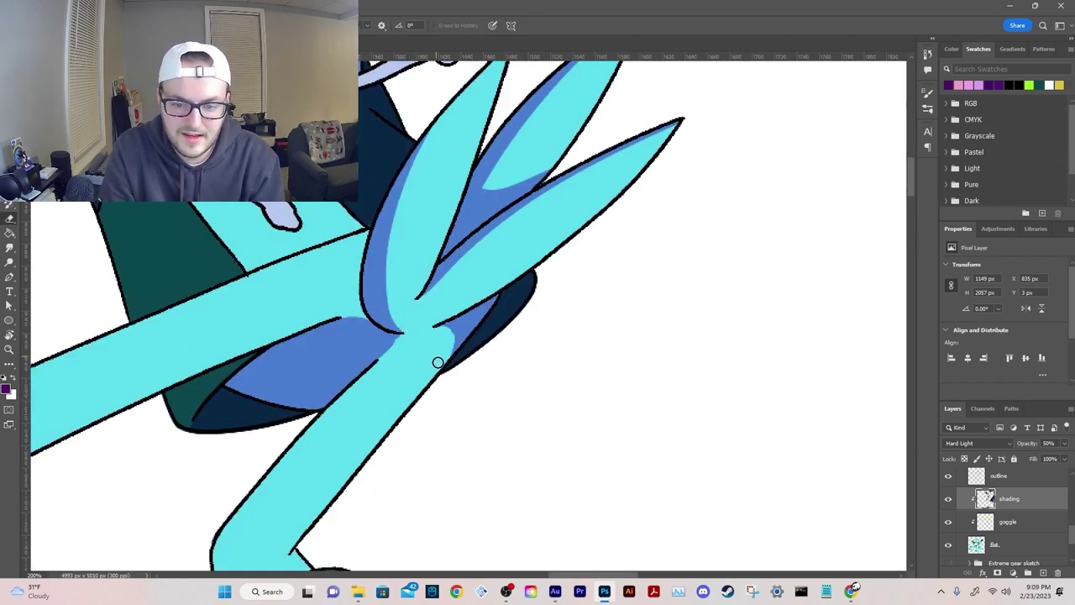
scroll(412, 335, "down", 3)
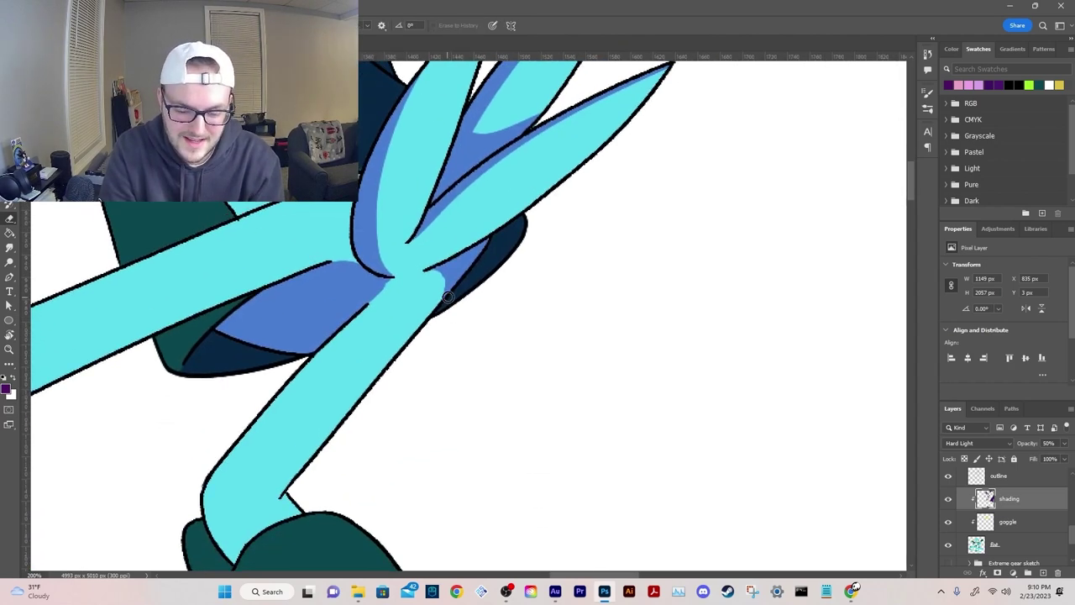
key("b")
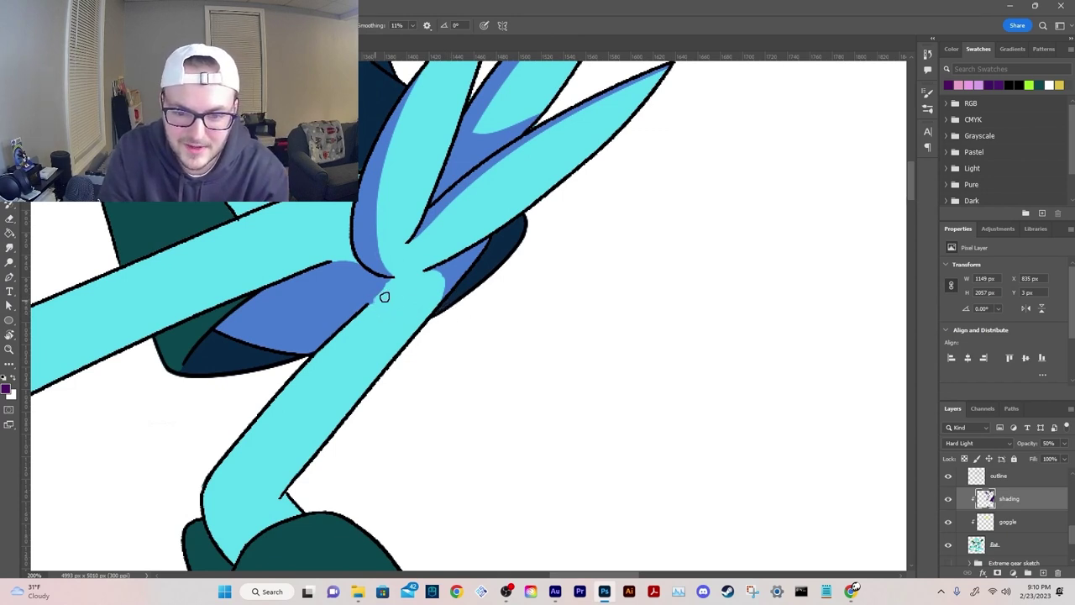
left_click_drag(383, 298, 433, 300)
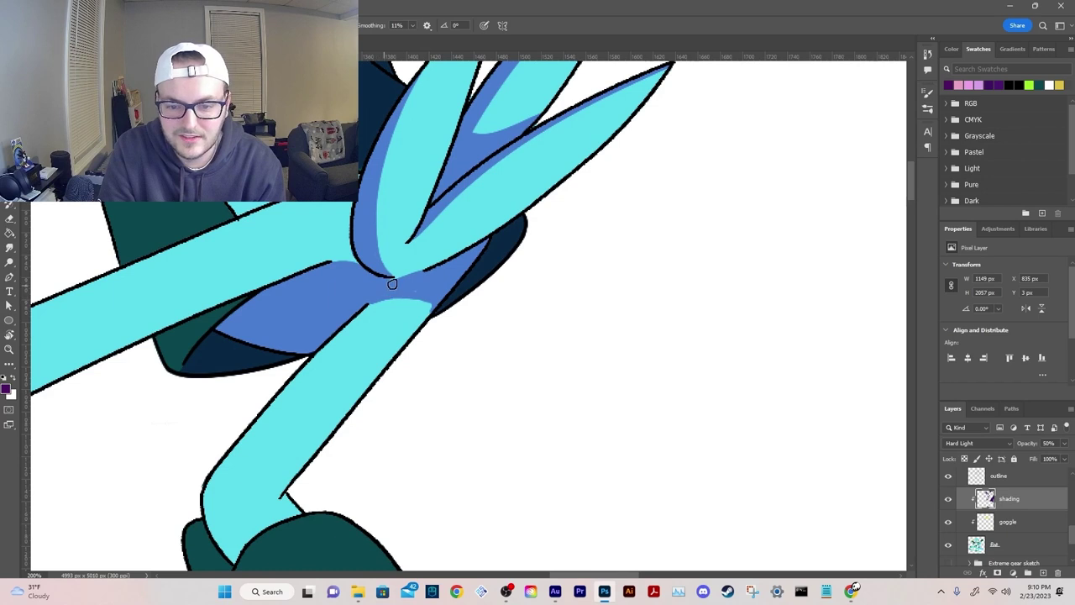
Step: Brush a thin shadow along the underside of the extended front leg, from the shoe cuff to the hip, redoing the first stroke
scroll(405, 286, "down", 3)
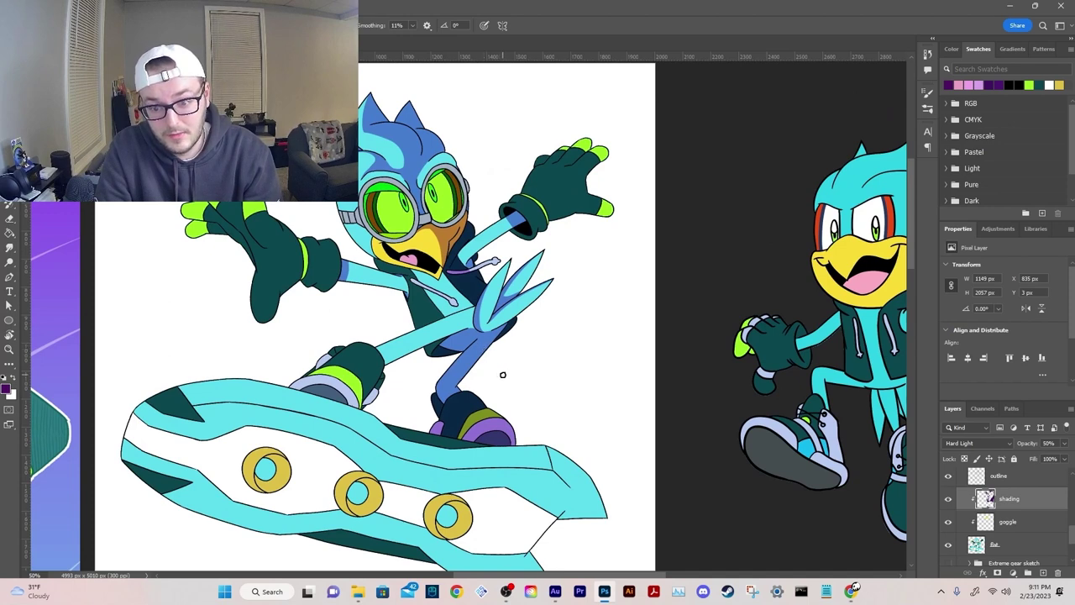
key("ctrl+plus")
key("ctrl+plus")
key("ctrl+plus")
key("ctrl+plus")
mouse_move(507, 367)
left_mouse_down()
mouse_move(694, 223)
mouse_move(740, 210)
left_mouse_up()
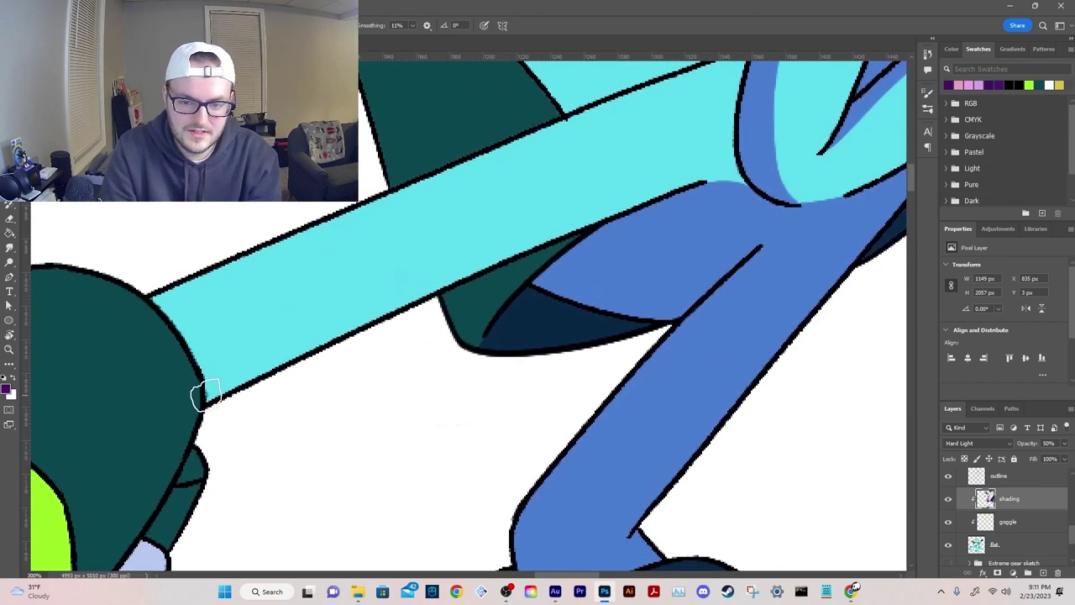
left_click_drag(205, 397, 718, 161)
key("ctrl+z")
left_click_drag(203, 399, 744, 147)
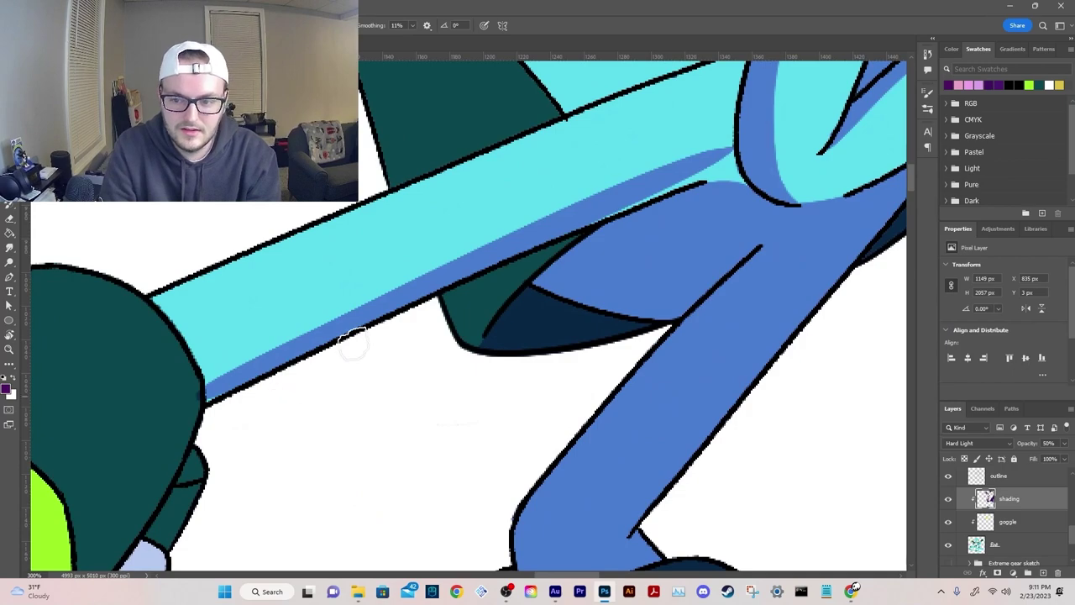
Step: Shade the hoverboard's upper edge band and the dark green strip beneath the shoes, working towards the board's tail
key("ctrl+minus")
key("ctrl+minus")
key("ctrl+minus")
key("ctrl+minus")
key("ctrl+minus")
key("ctrl+minus")
scroll(460, 384, "up", 10)
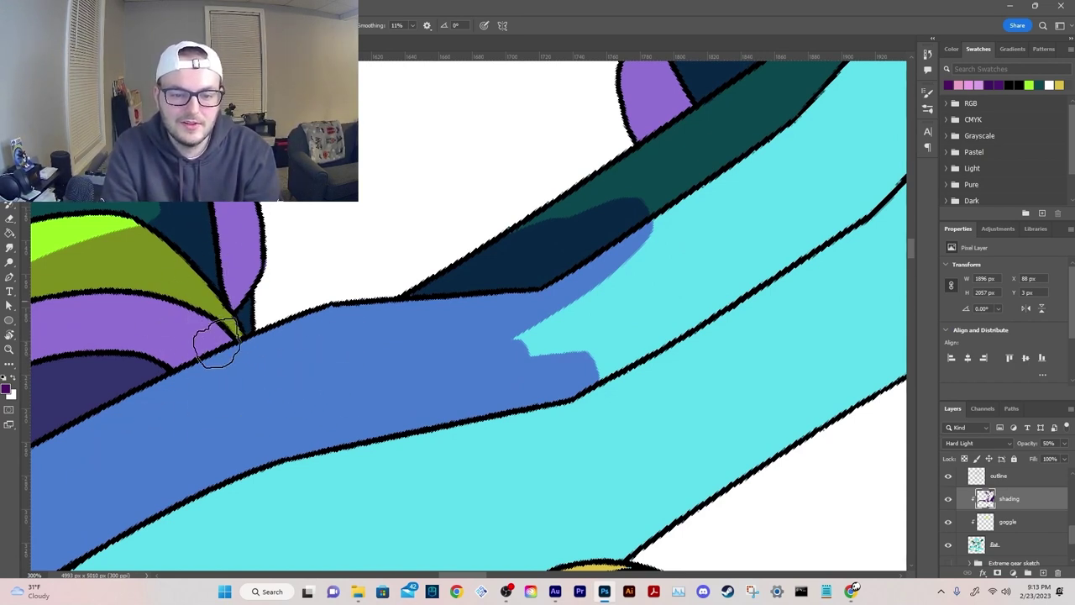
mouse_move(564, 293)
left_mouse_down()
mouse_move(323, 370)
mouse_move(266, 426)
mouse_move(352, 407)
mouse_move(463, 346)
mouse_move(382, 395)
mouse_move(339, 445)
mouse_move(412, 405)
mouse_move(366, 437)
mouse_move(618, 270)
mouse_move(593, 294)
mouse_move(466, 342)
mouse_move(414, 309)
mouse_move(572, 183)
mouse_move(525, 185)
mouse_move(312, 296)
mouse_move(259, 343)
left_mouse_up()
key("ctrl+z")
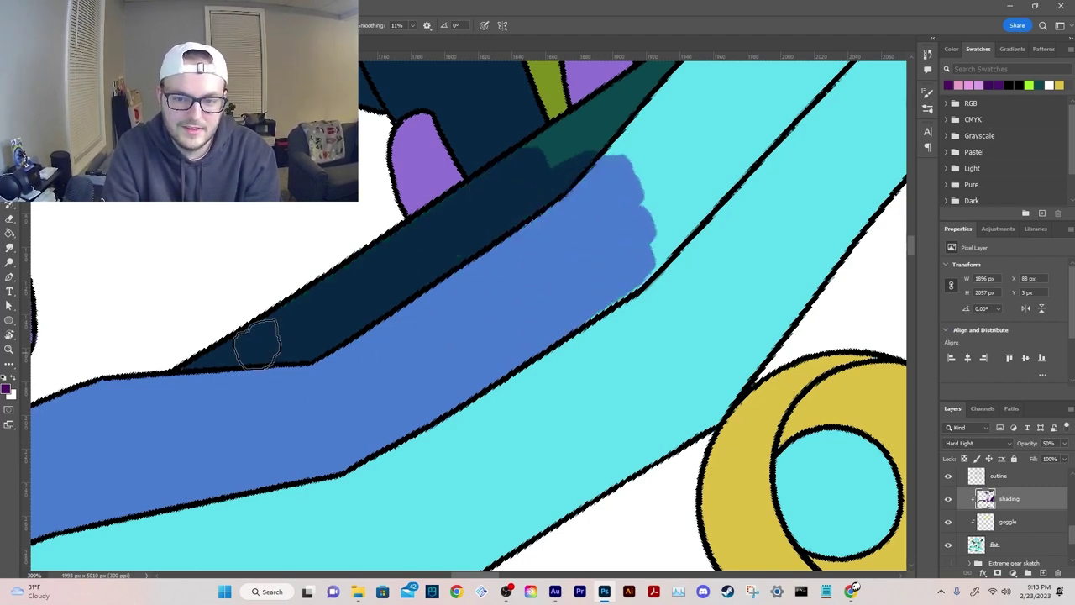
mouse_move(557, 187)
left_mouse_down()
mouse_move(430, 177)
mouse_move(339, 258)
mouse_move(350, 339)
mouse_move(350, 326)
mouse_move(326, 336)
mouse_move(367, 371)
mouse_move(370, 395)
mouse_move(383, 388)
mouse_move(339, 439)
left_mouse_up()
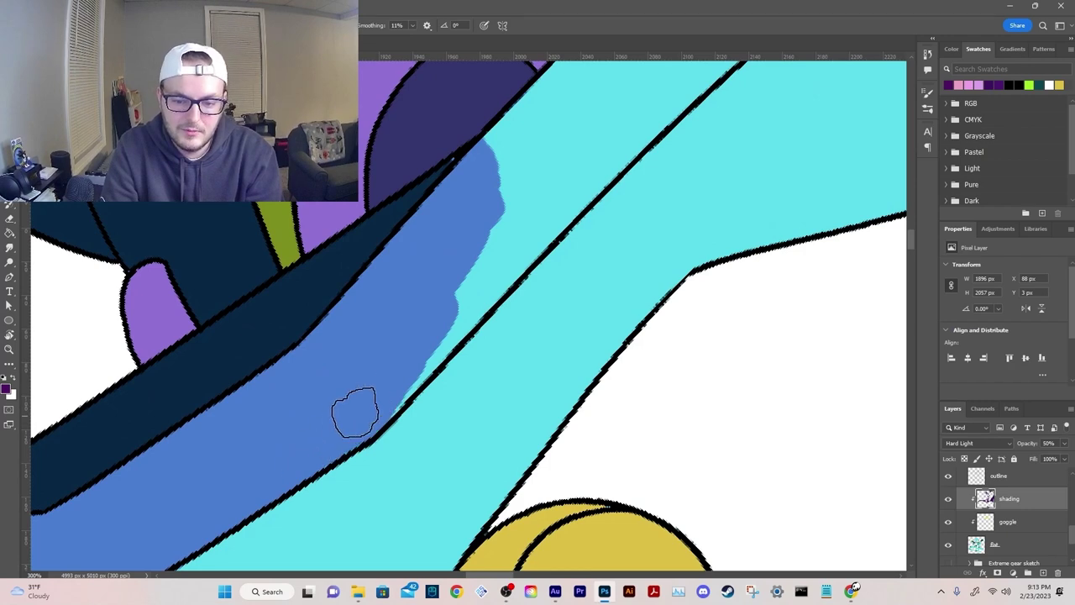
mouse_move(381, 398)
left_mouse_down()
mouse_move(456, 302)
mouse_move(434, 317)
mouse_move(391, 377)
mouse_move(495, 269)
left_mouse_up()
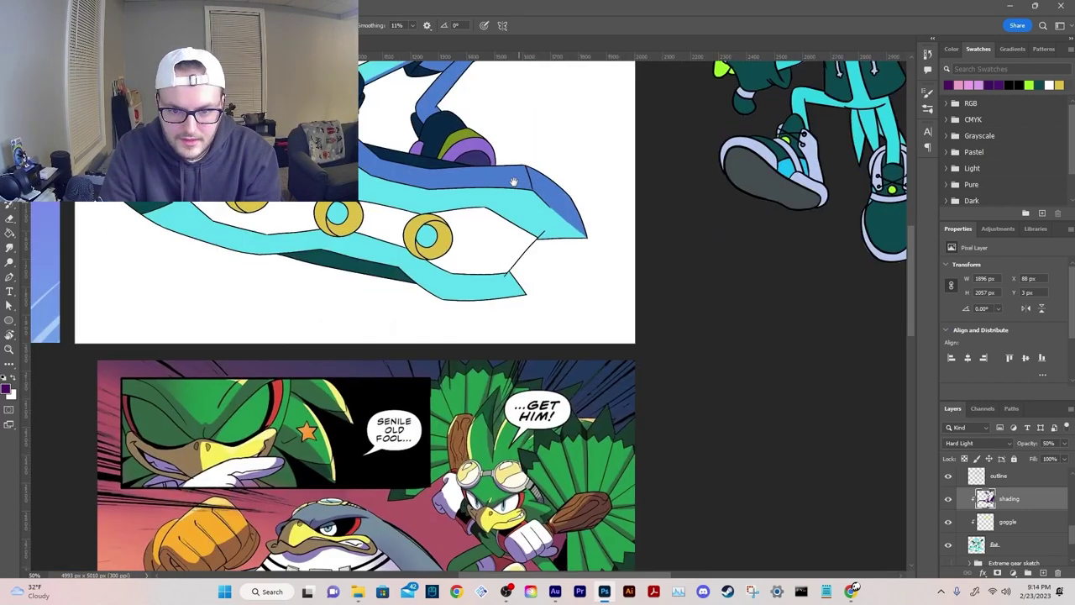
Step: Examine the comic reference panels for how the hoverboards are shaded, and compare them with the drawn board
left_click_drag(512, 179, 379, 493)
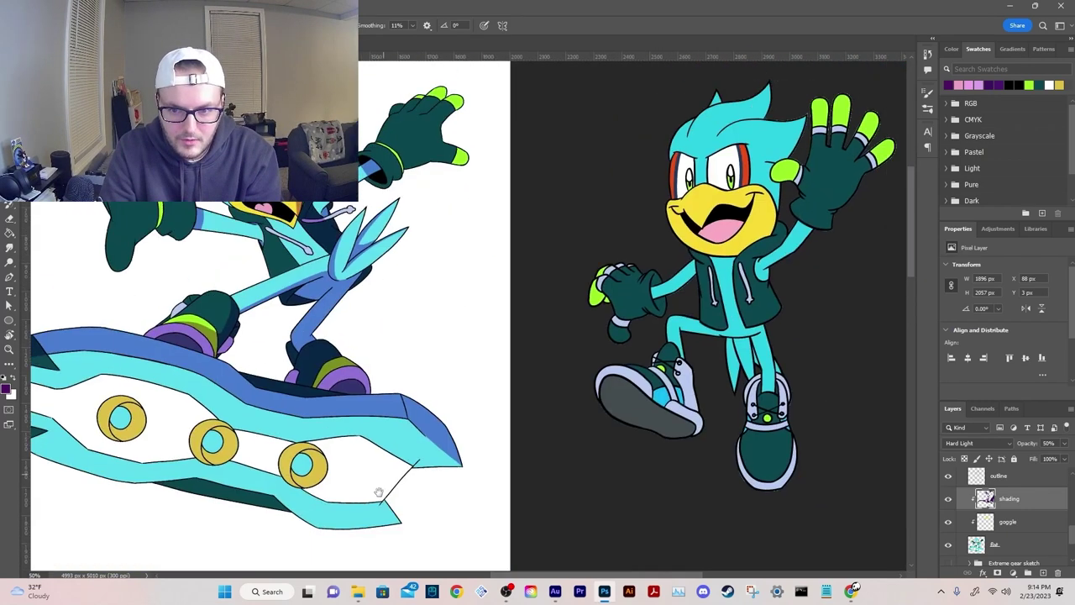
left_click_drag(462, 462, 557, 152)
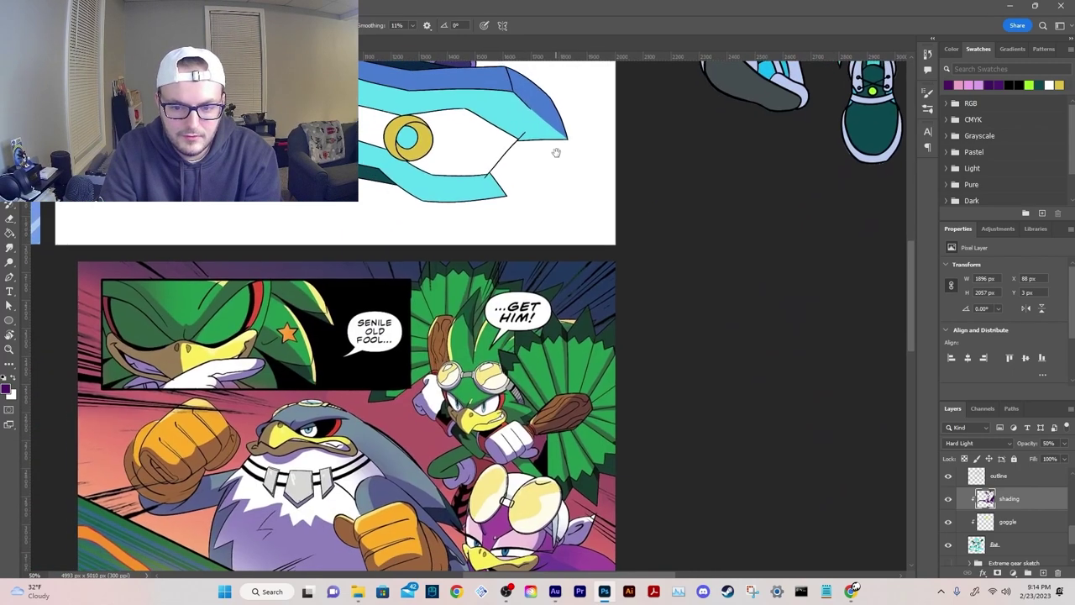
left_click_drag(353, 554, 402, 379)
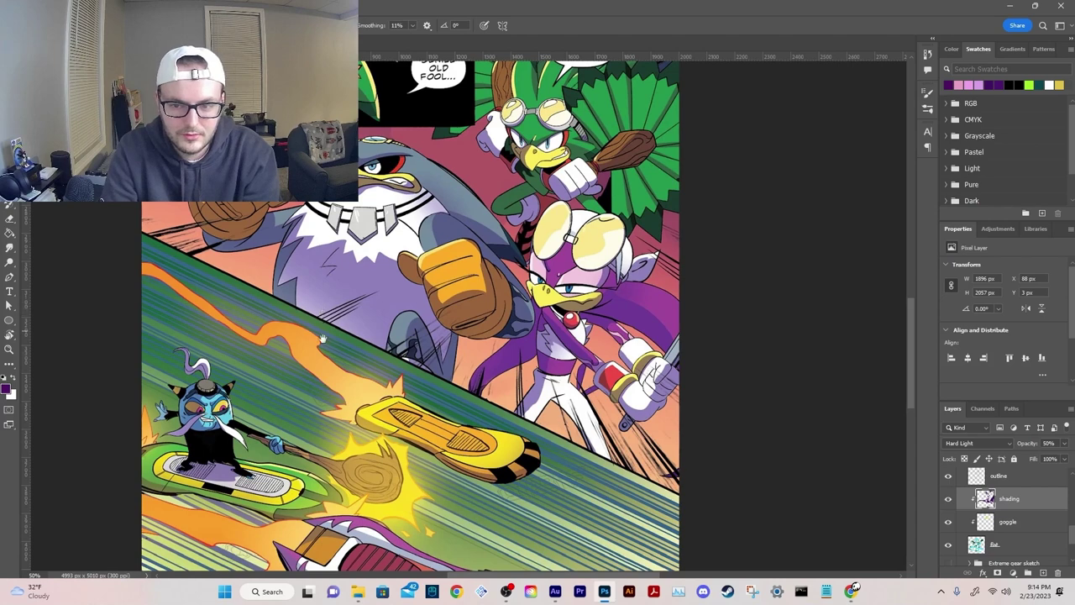
left_click_drag(322, 338, 352, 500)
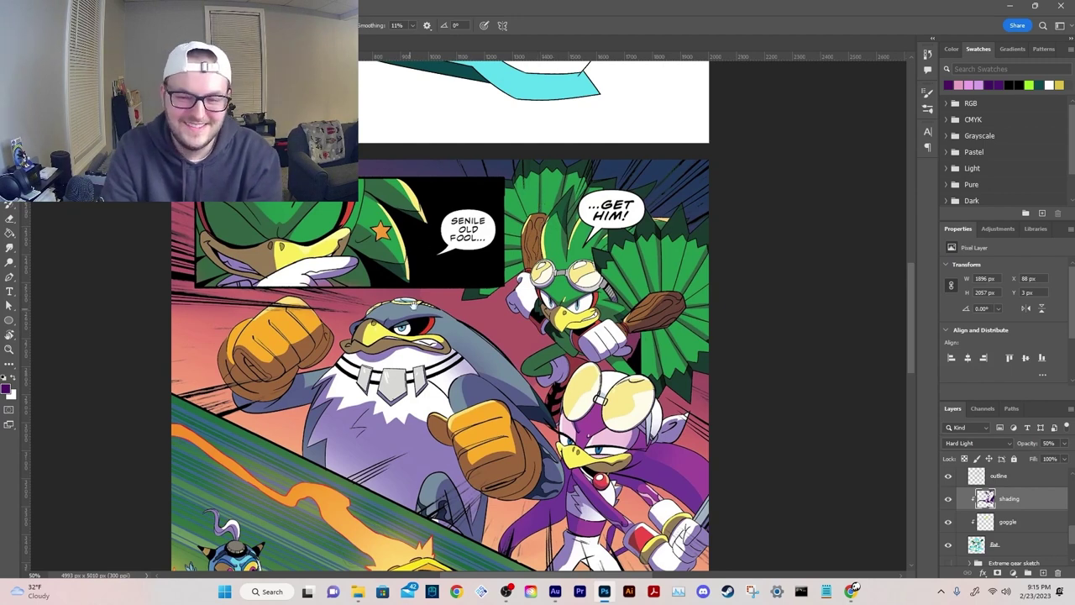
scroll(370, 370, "down", 5)
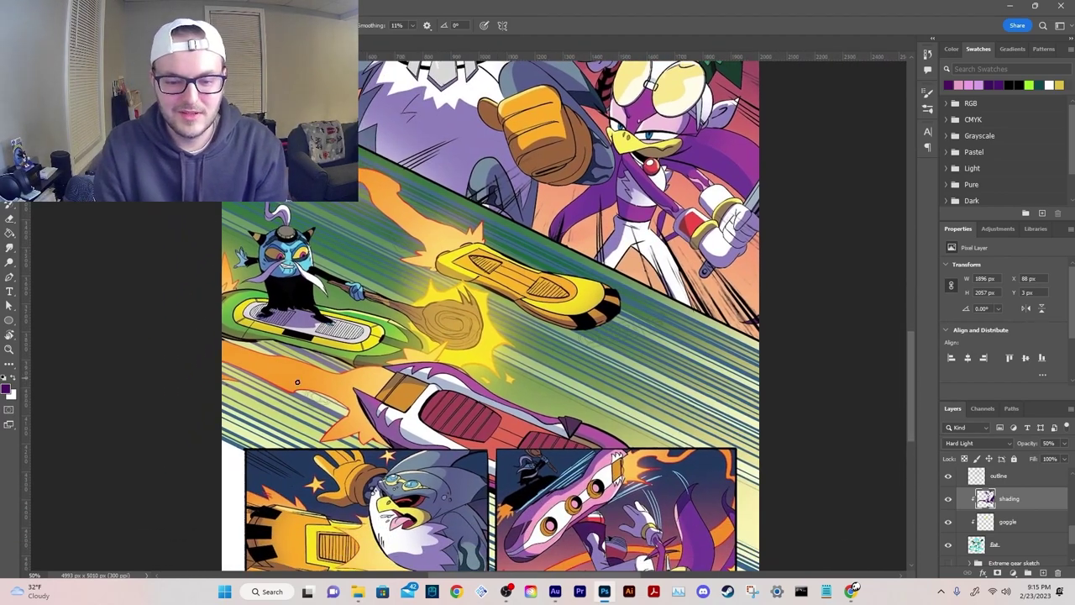
scroll(450, 363, "up", 15)
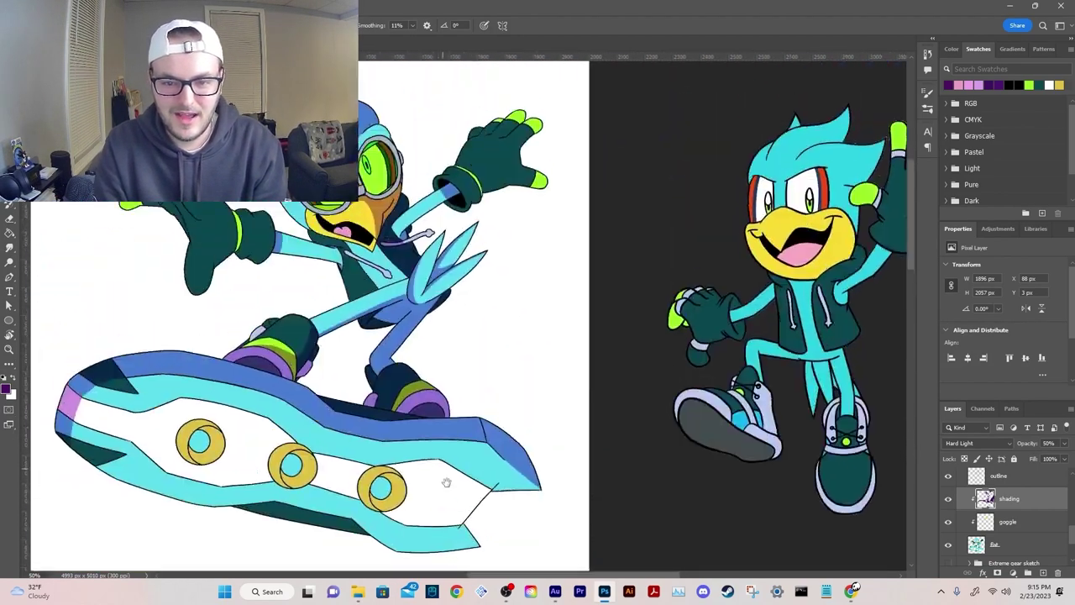
left_click_drag(445, 482, 515, 443)
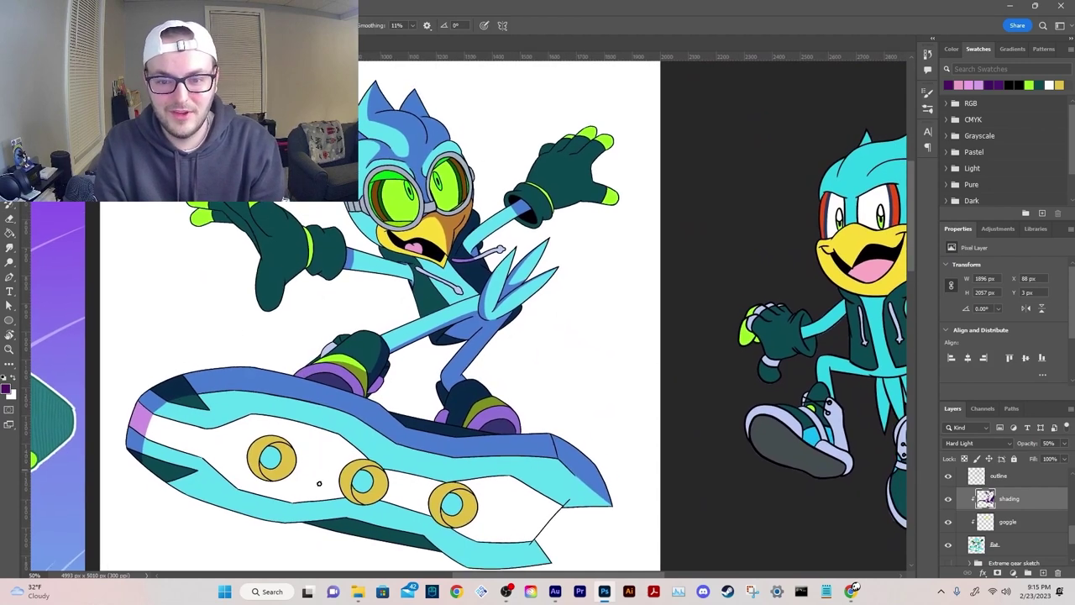
Step: Review the shading on the board's nose and first ring against the ringed hoverboard underside in the comic reference
left_click_drag(334, 317, 394, 321)
key("ctrl+plus")
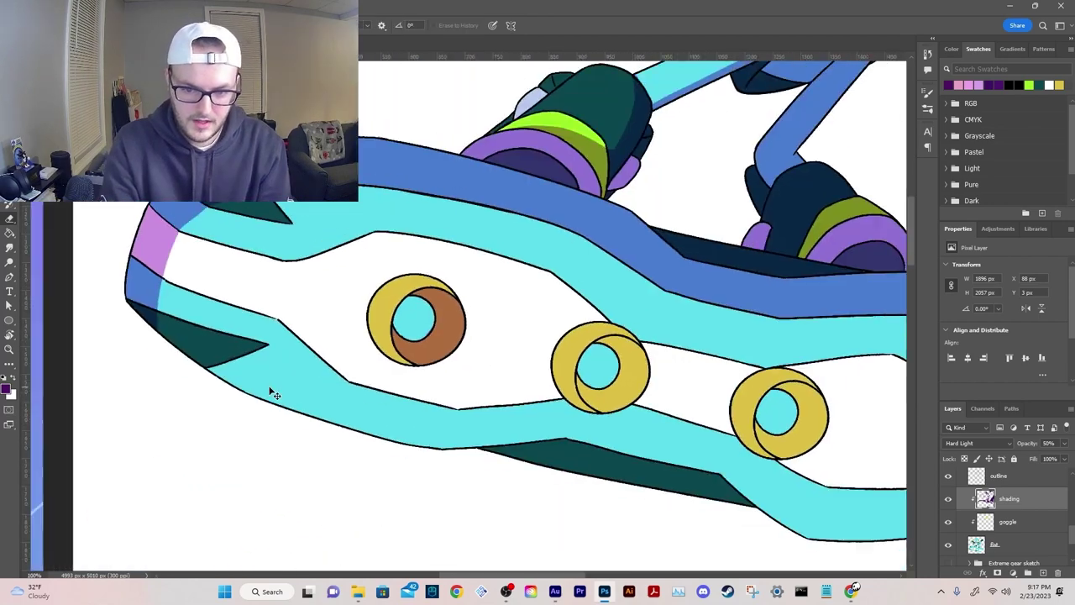
key("ctrl+minus")
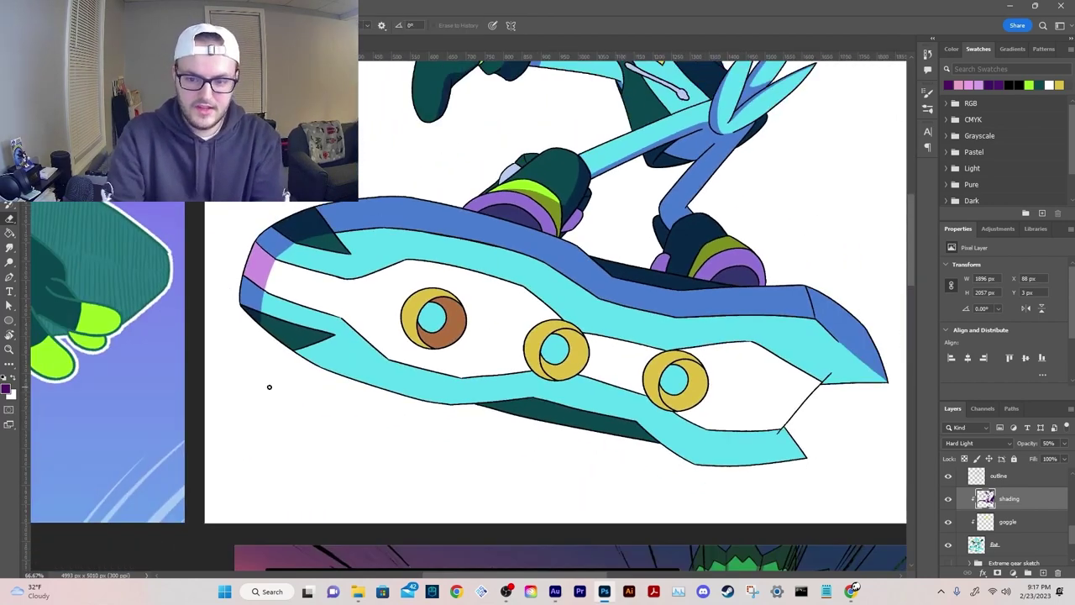
left_click_drag(451, 351, 336, 326)
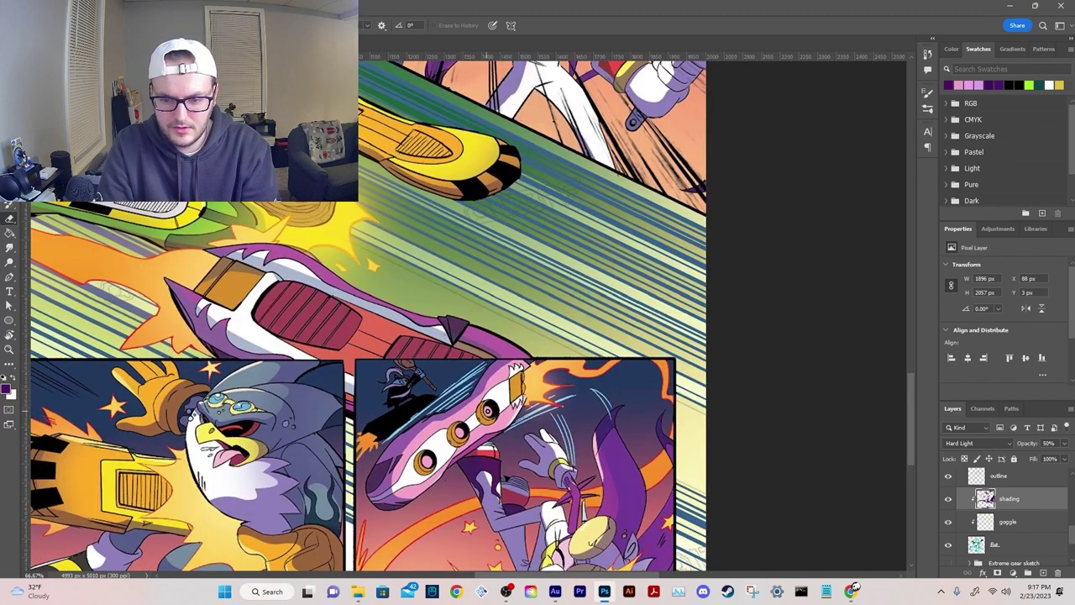
scroll(540, 261, "up", 5)
scroll(540, 261, "right", 2)
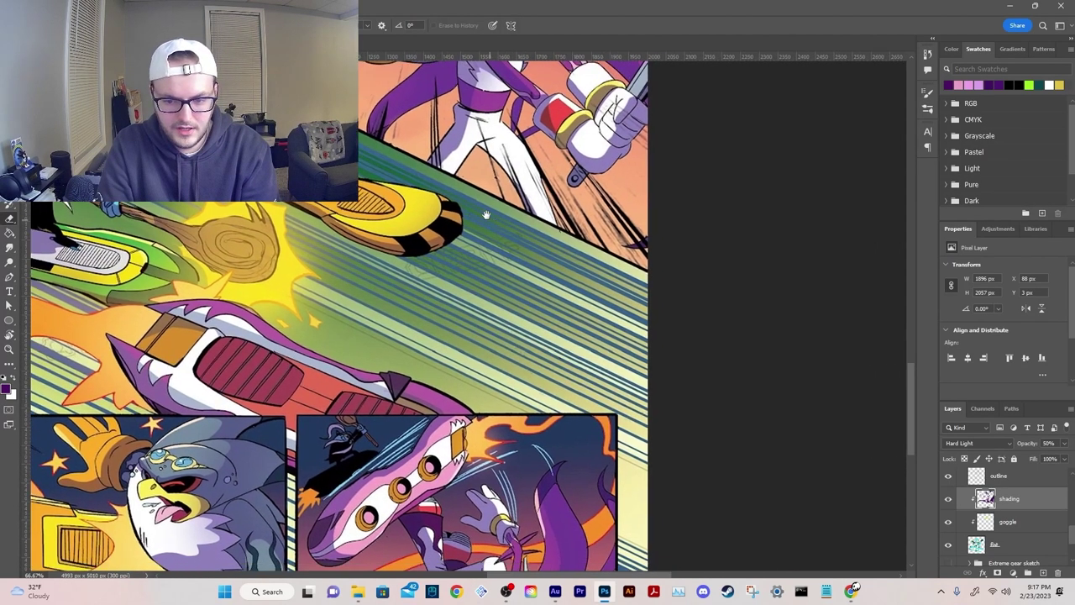
scroll(459, 249, "up", 6)
scroll(459, 249, "left", 3)
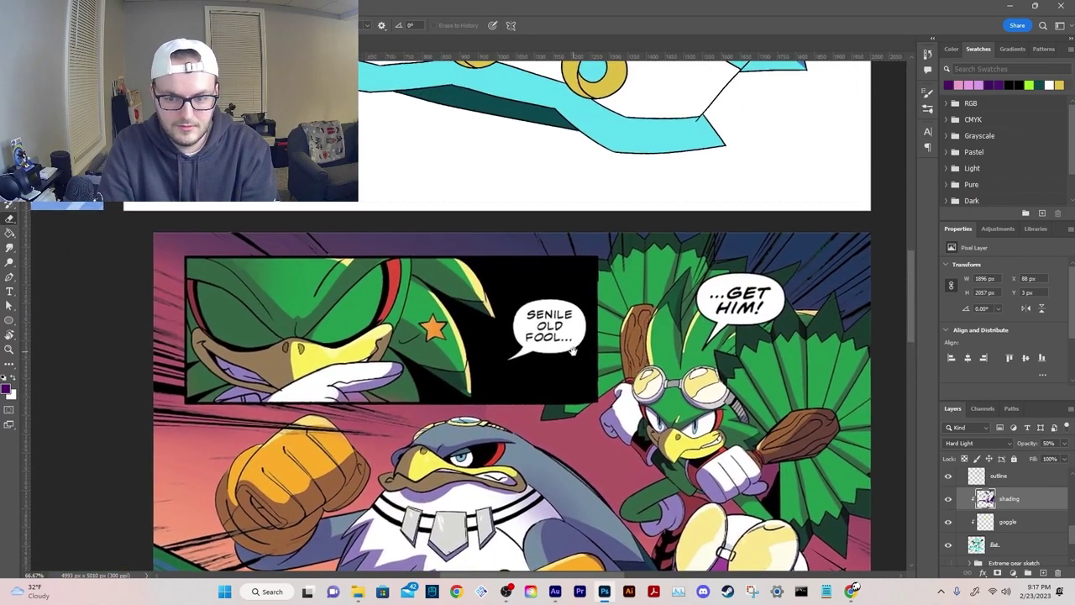
left_click_drag(574, 351, 569, 347)
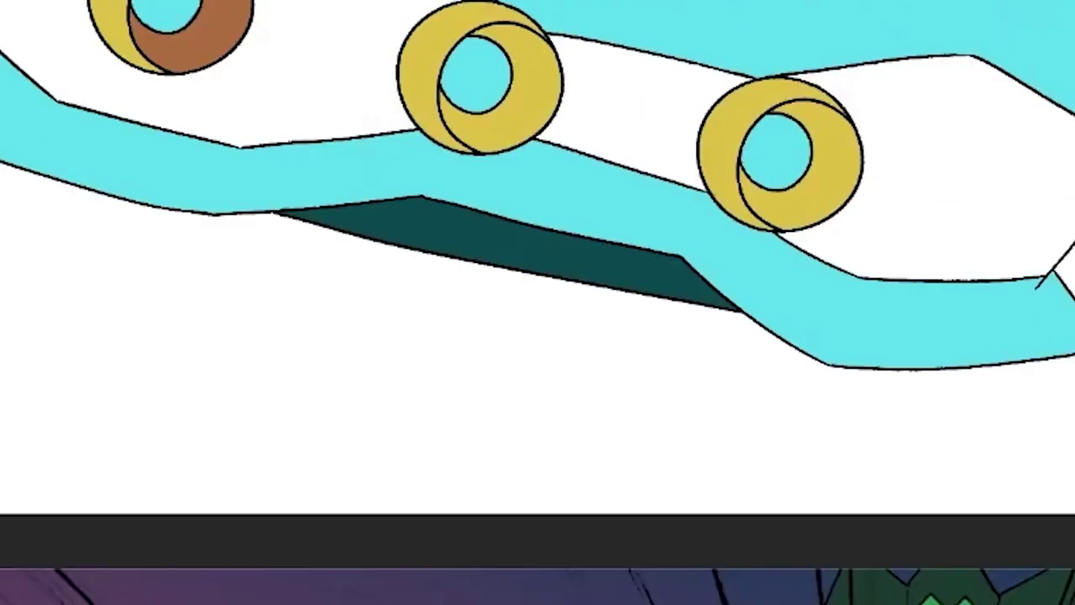
Step: Shade the inner crescent of the middle gold ring on the hoverboard's underside and clean up its edges
scroll(480, 309, "up", 3)
key("b")
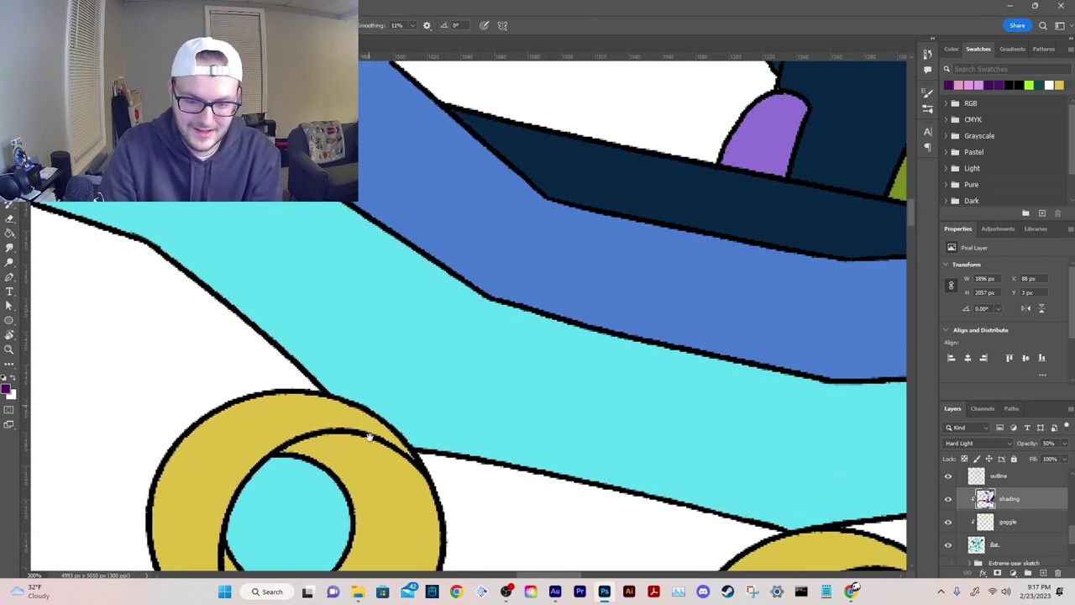
left_click_drag(372, 437, 443, 215)
mouse_move(298, 338)
left_mouse_down()
mouse_move(337, 379)
mouse_move(425, 339)
mouse_move(429, 262)
mouse_move(361, 227)
mouse_move(441, 219)
mouse_move(484, 270)
mouse_move(463, 365)
mouse_move(336, 406)
mouse_move(313, 376)
mouse_move(424, 412)
mouse_move(444, 403)
mouse_move(417, 421)
mouse_move(475, 363)
mouse_move(500, 361)
mouse_move(495, 267)
mouse_move(466, 237)
mouse_move(410, 223)
mouse_move(451, 358)
mouse_move(374, 402)
mouse_move(409, 372)
left_mouse_up()
key("e")
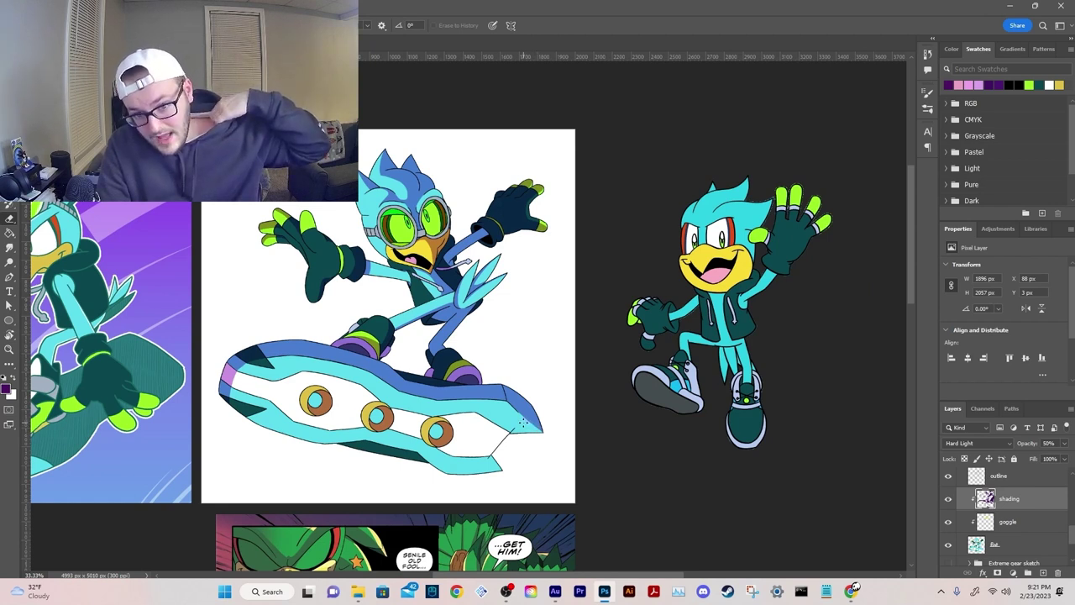
Step: Choose a pale yellow-green colour and add a new layer directly above the shading layer, clipped like the shading
left_click(951, 49)
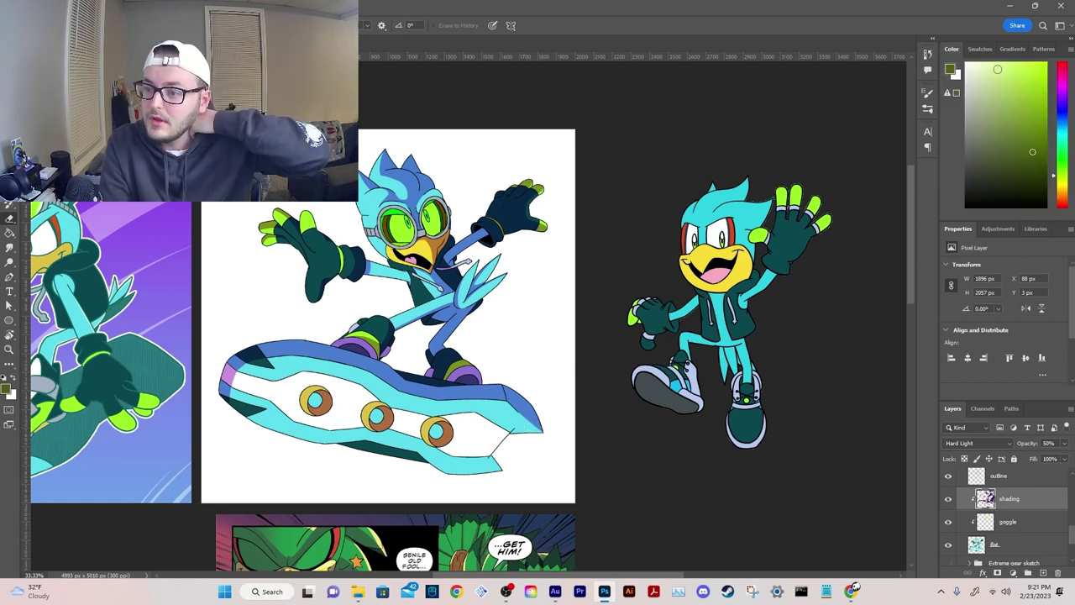
left_click(1043, 572)
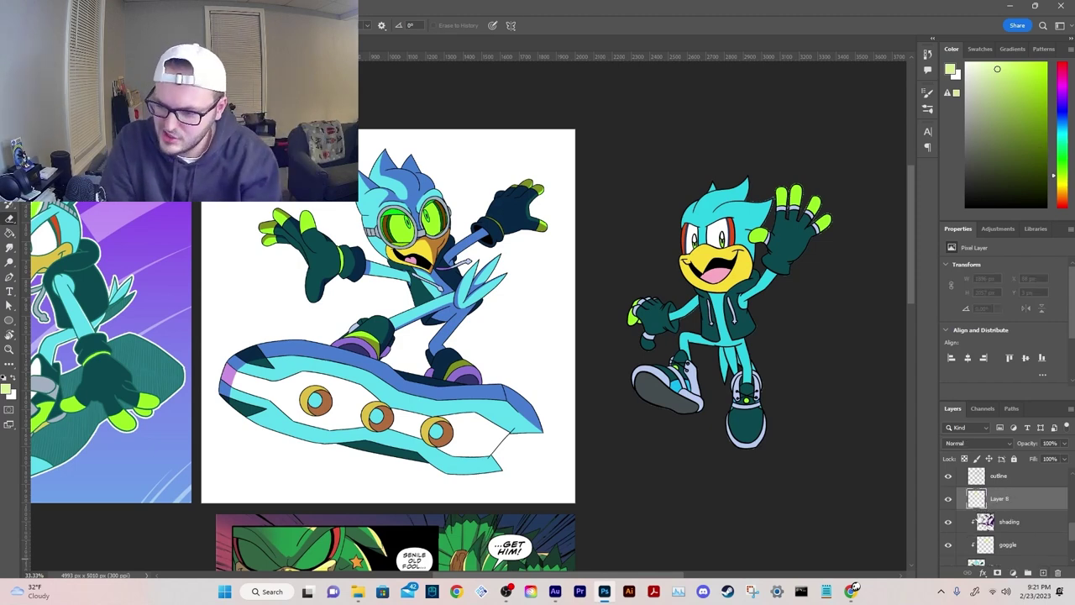
scroll(170, 342, "up", 3)
left_click(1008, 509, "alt")
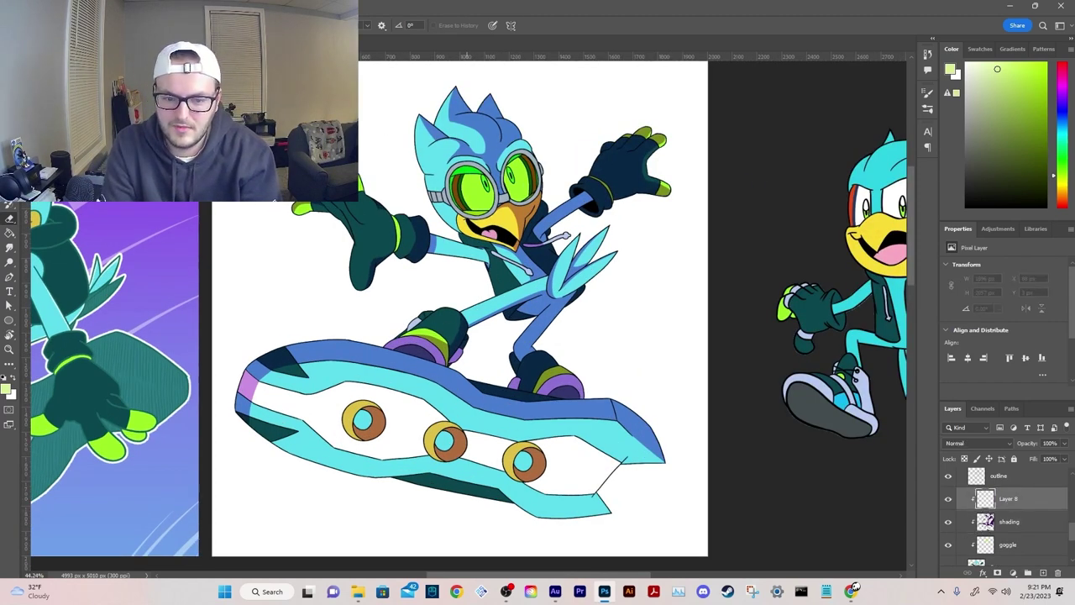
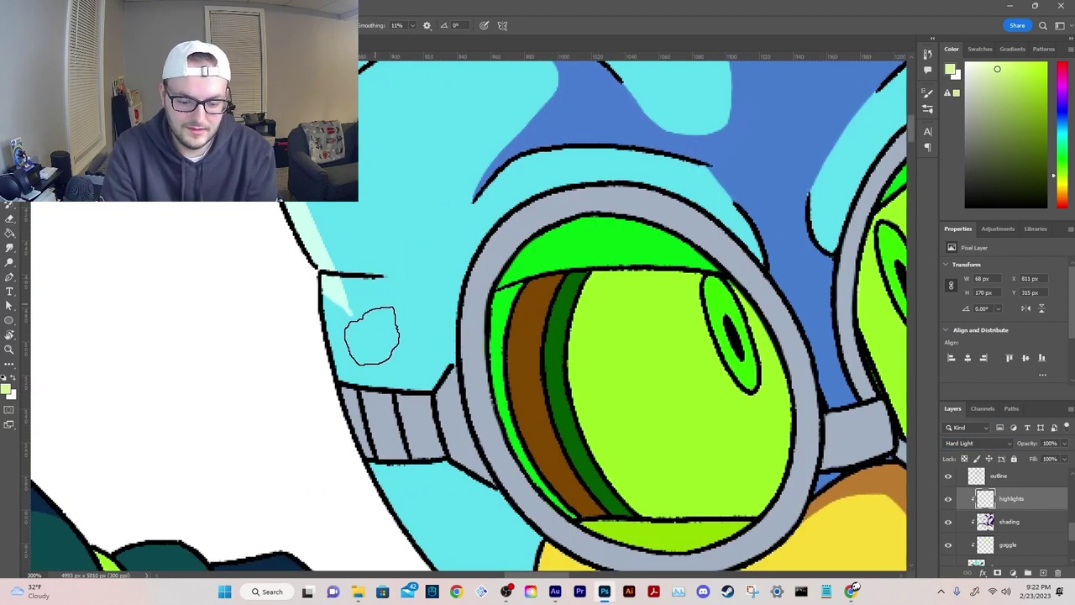
Step: Erase the stray highlight below the crease at the side of the head, and reduce the eraser size for finer cleanup
key("e")
left_click_drag(323, 257, 320, 304)
left_click_drag(301, 217, 348, 305)
key("bracketleft")
key("bracketleft")
key("bracketleft")
key("bracketleft")
key("bracketleft")
key("bracketleft")
key("bracketleft")
key("bracketleft")
key("bracketleft")
key("bracketleft")
key("bracketleft")
key("bracketleft")
key("bracketleft")
key("bracketleft")
key("bracketleft")
key("bracketleft")
key("bracketleft")
key("bracketleft")
key("bracketleft")
key("bracketleft")
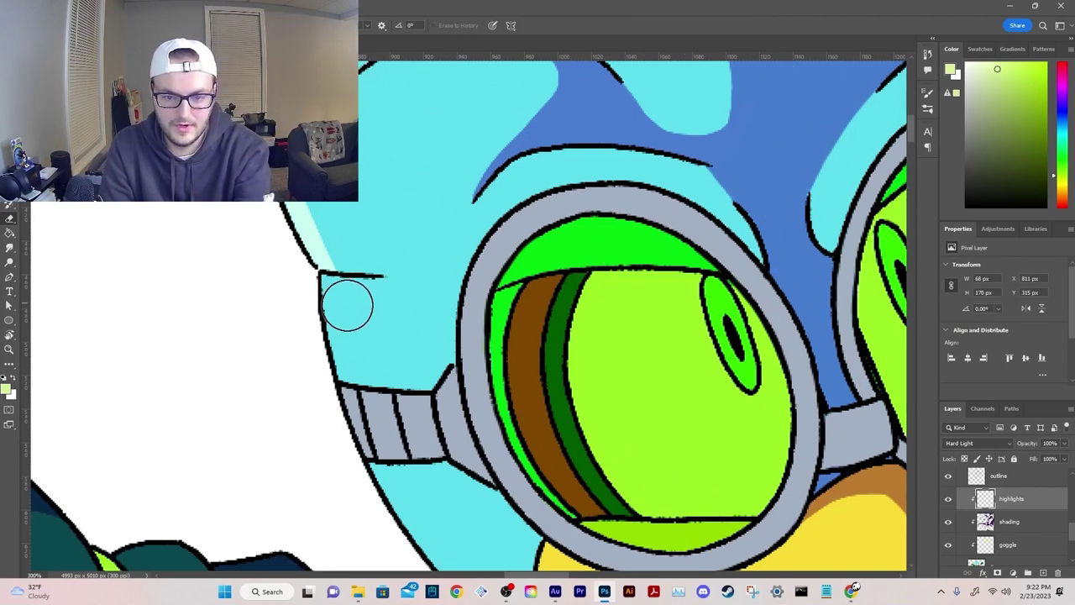
Step: Paint thin pale highlights along the edges of the goggle strap's segments on the highlights layer
scroll(605, 437, "up", 2)
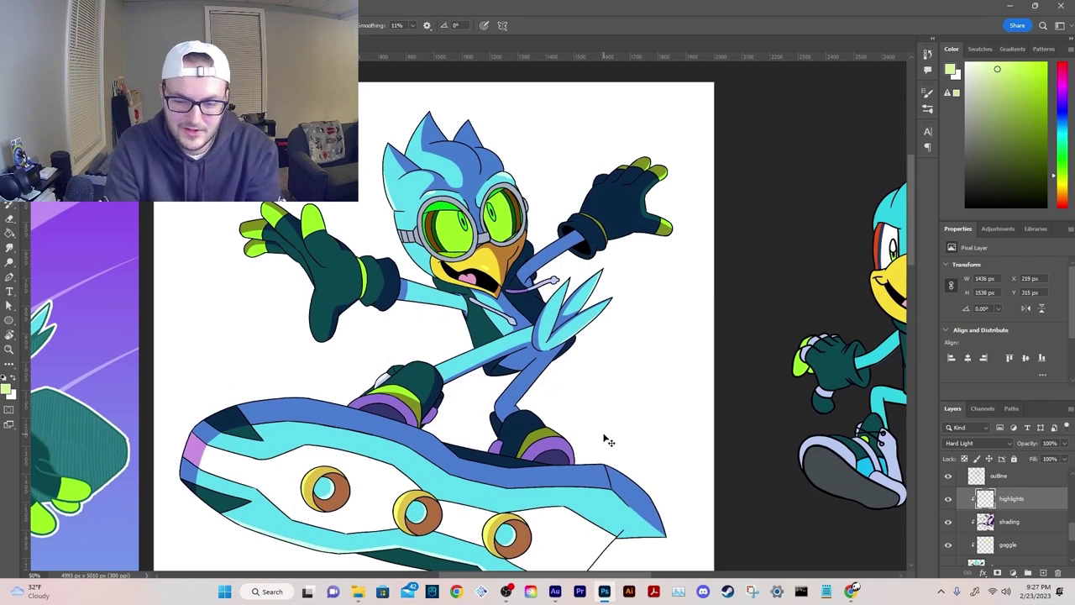
scroll(604, 438, "up", 5)
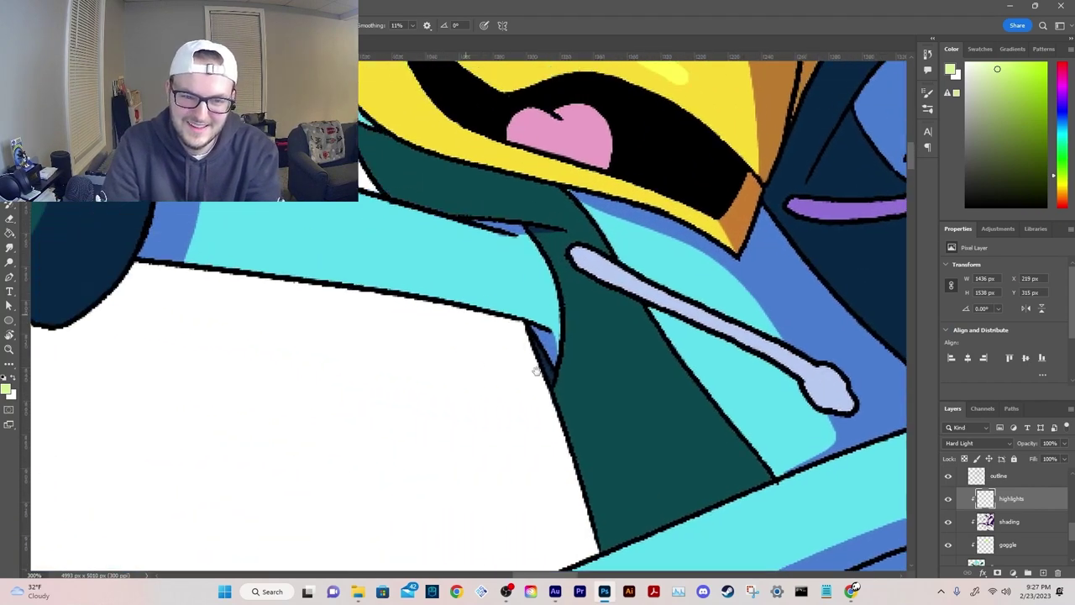
left_click_drag(537, 371, 755, 583)
left_click_drag(553, 226, 446, 341)
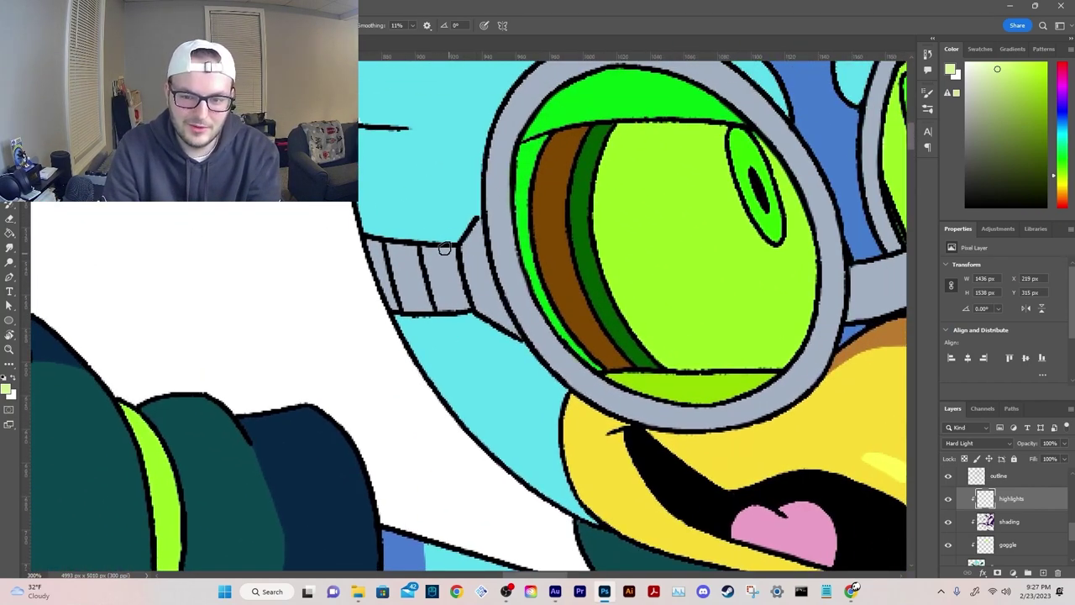
left_click_drag(455, 248, 466, 310)
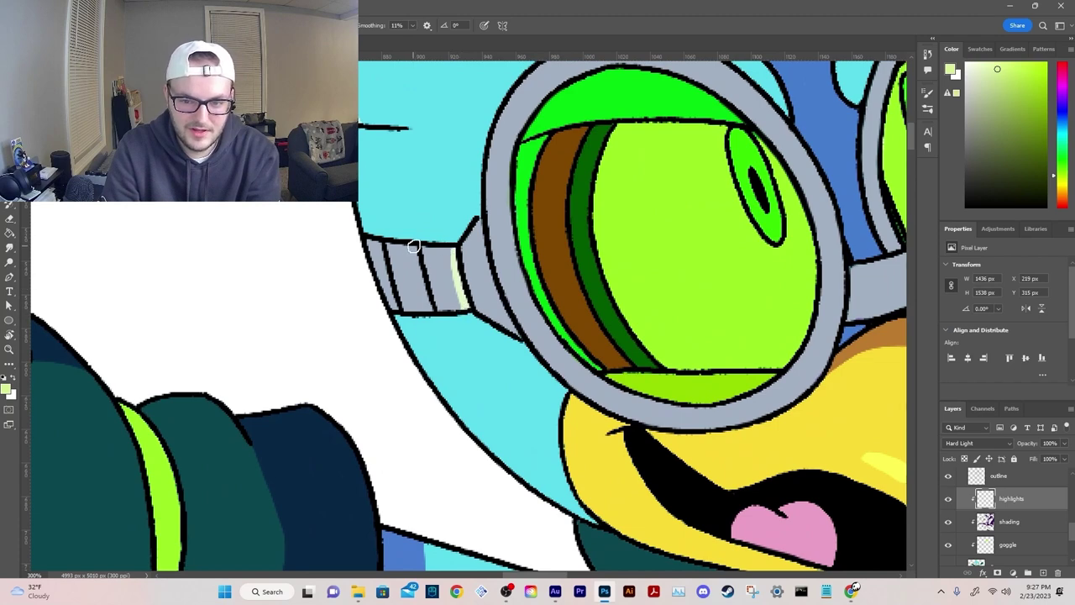
left_click_drag(414, 246, 428, 306)
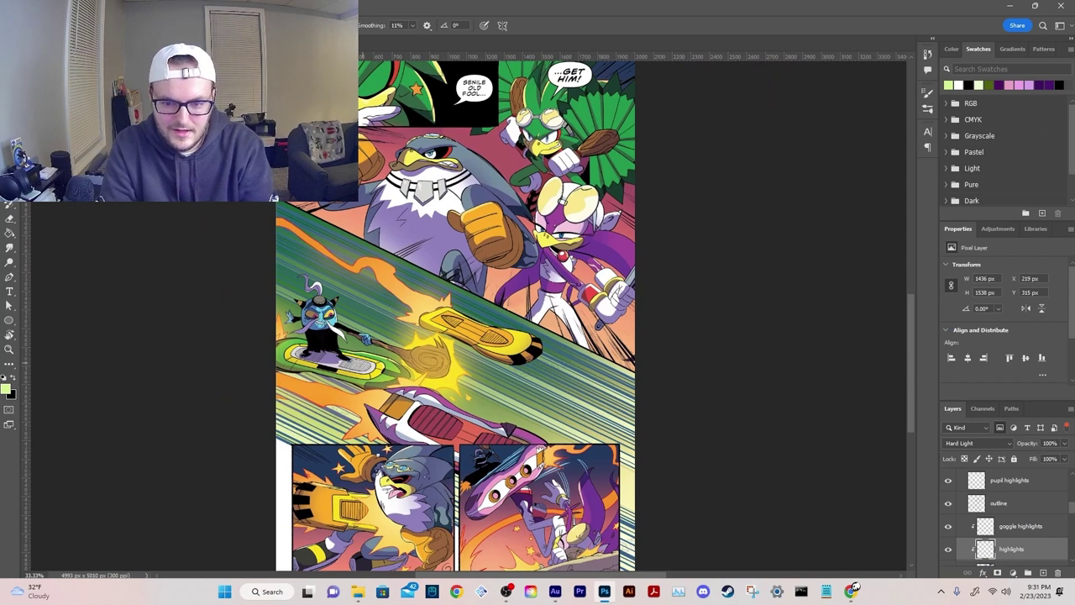
Step: Move the comic reference page from below the hoverboard drawing to the empty area directly beside it
left_click_drag(447, 213, 435, 498)
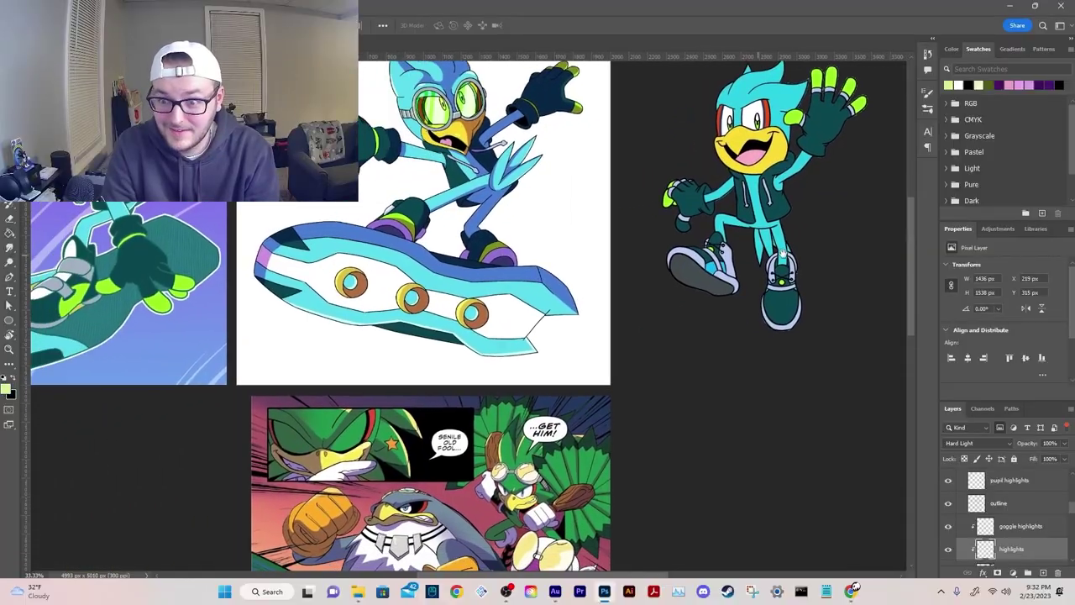
scroll(781, 252, "left", 1)
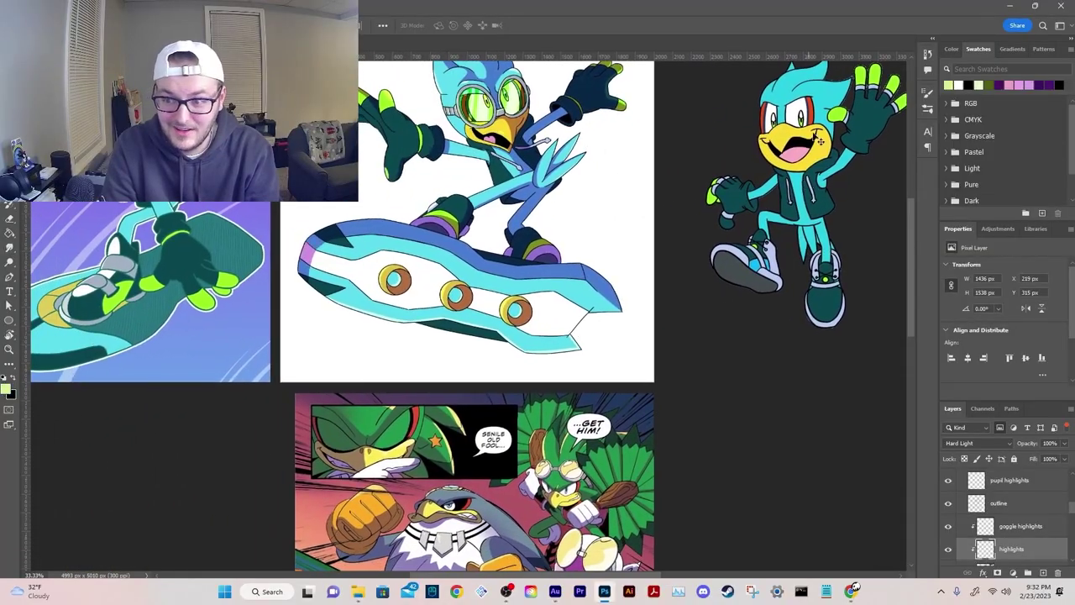
left_click_drag(813, 136, 193, 475)
left_click_drag(475, 428, 606, 130)
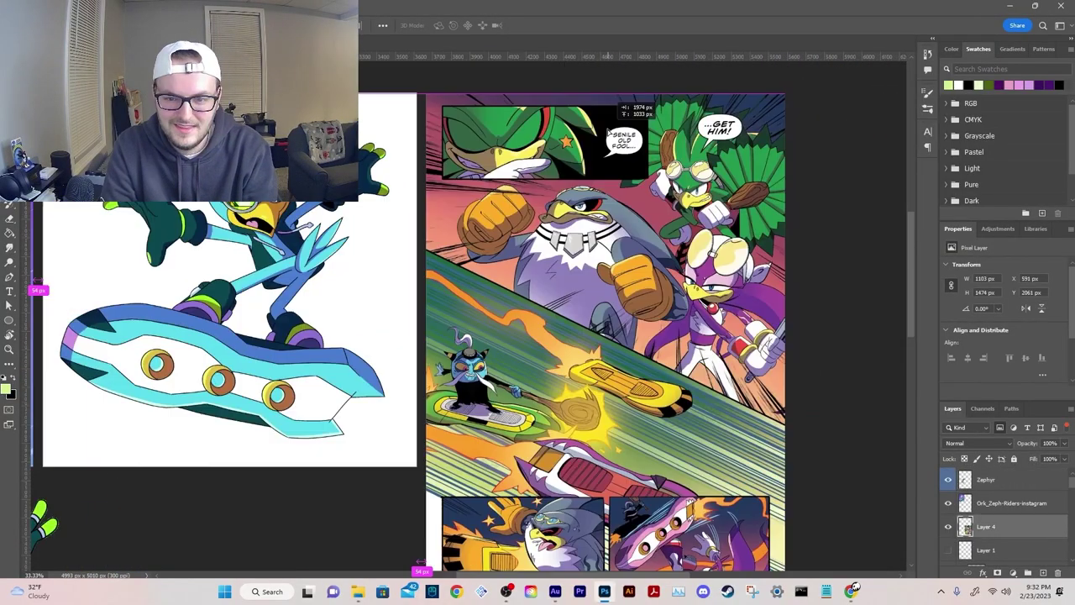
left_click_drag(407, 350, 480, 351)
key("ctrl+equal")
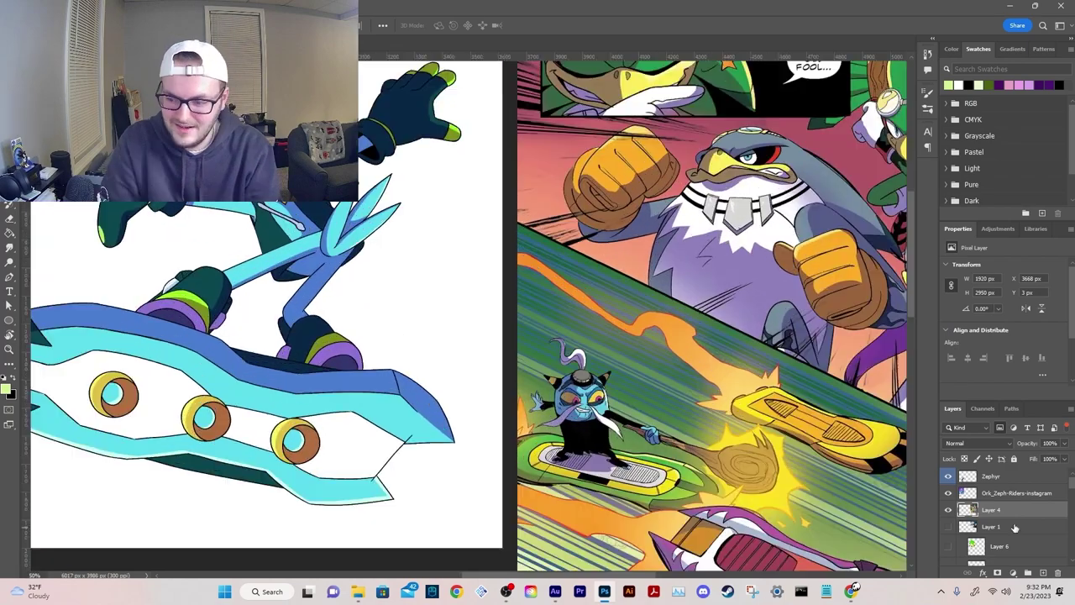
Step: Shift the comic reference page upward so its hoverboard and flame panels sit level with the drawn character
left_click_drag(613, 315, 558, 418)
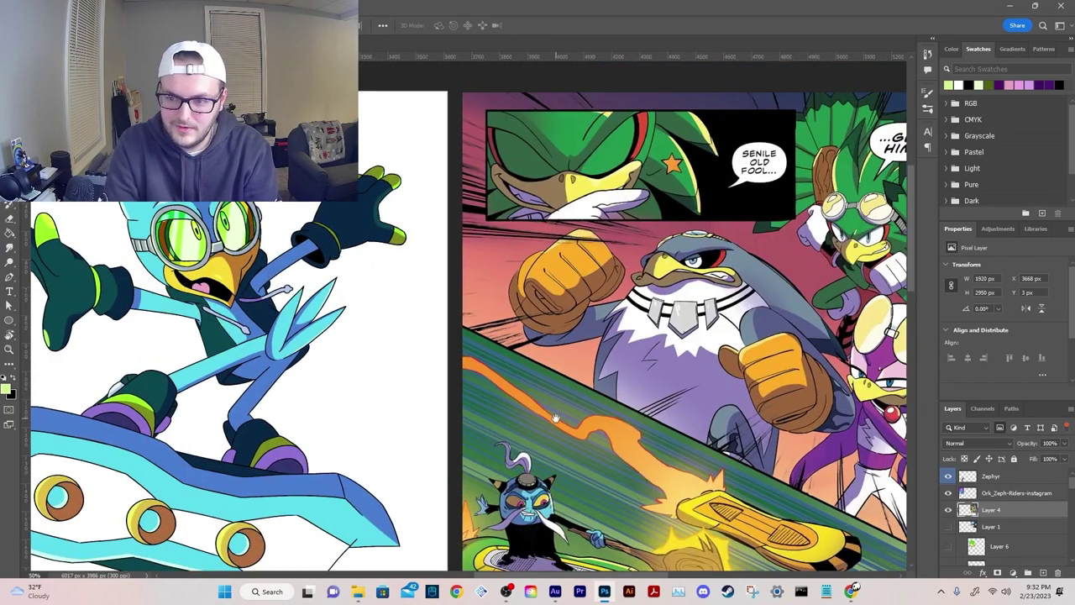
left_click_drag(587, 471, 593, 146)
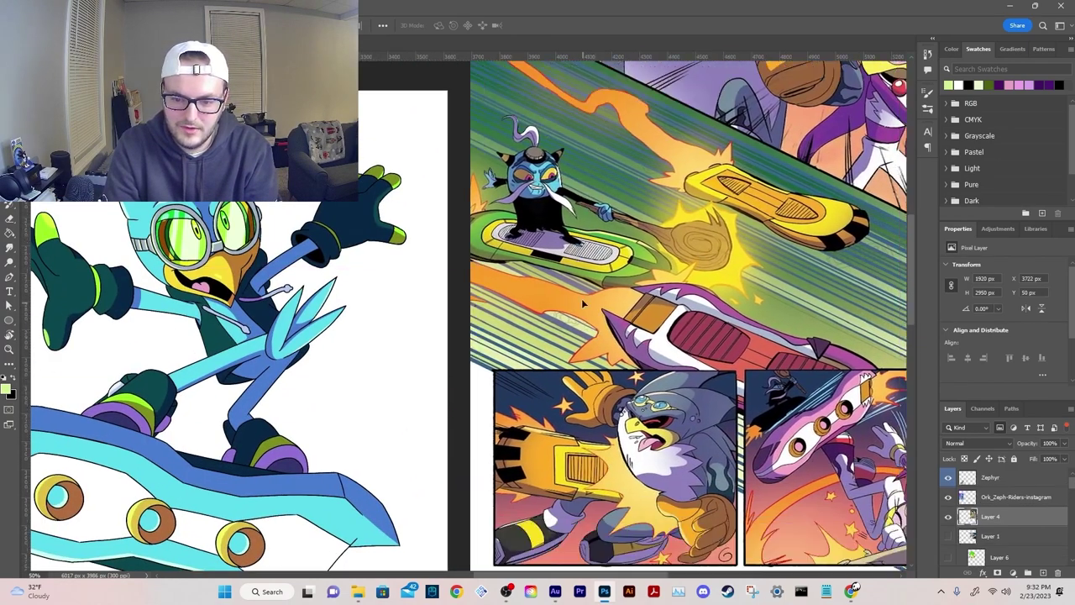
left_click_drag(589, 327, 588, 291)
left_click_drag(470, 407, 664, 365)
Step: Outline an orange flame trail on the flame flat layer, running from the board's tail around behind the character
key("ctrl+minus")
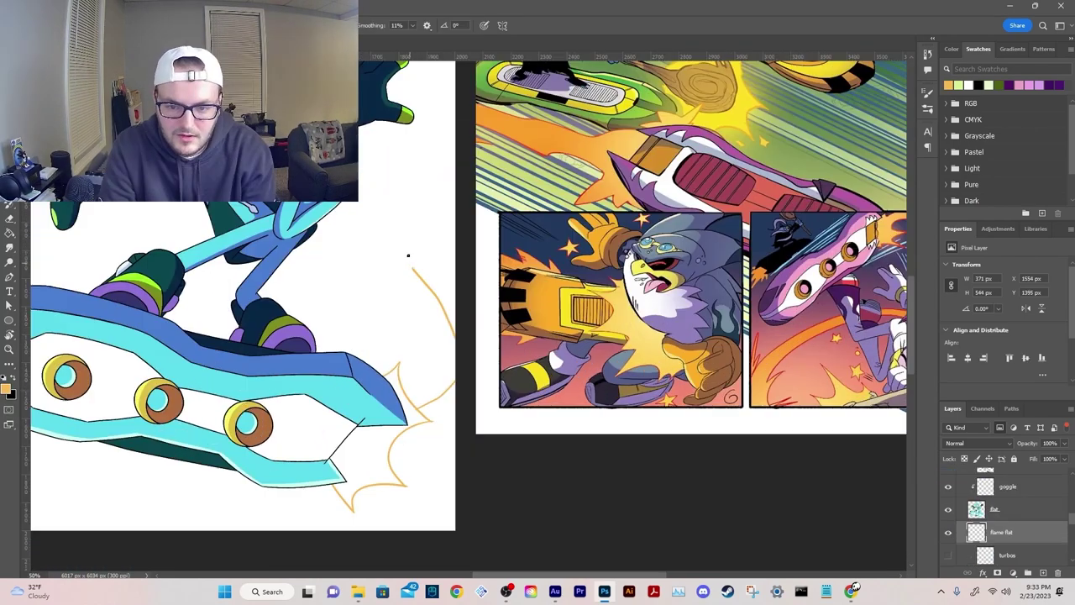
mouse_move(376, 206)
left_mouse_down()
mouse_move(337, 385)
mouse_move(366, 395)
mouse_move(388, 380)
left_mouse_up()
key("ctrl+minus")
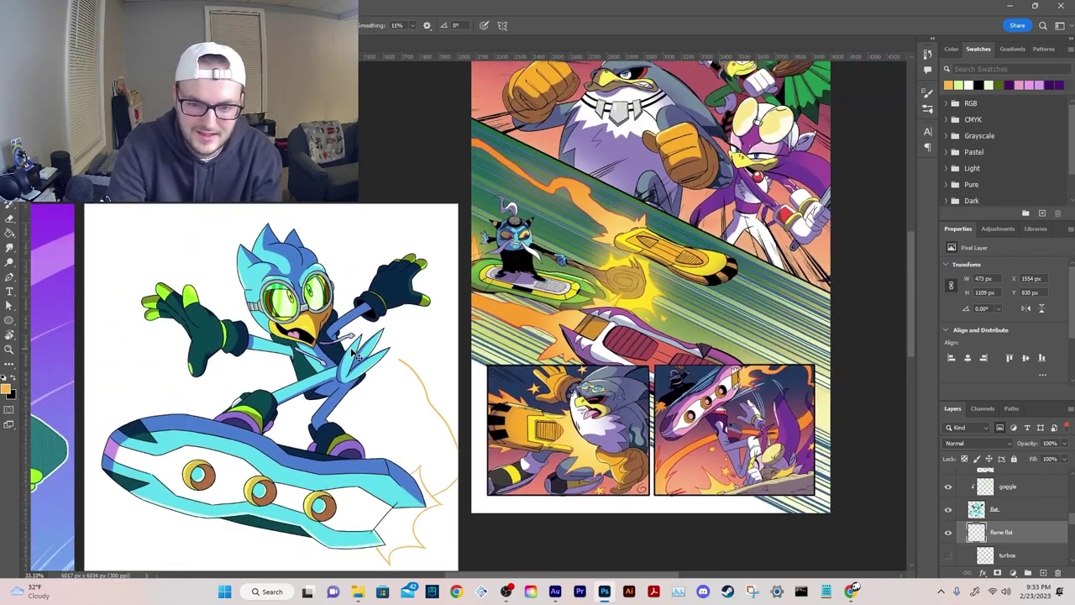
left_click_drag(233, 426, 271, 377)
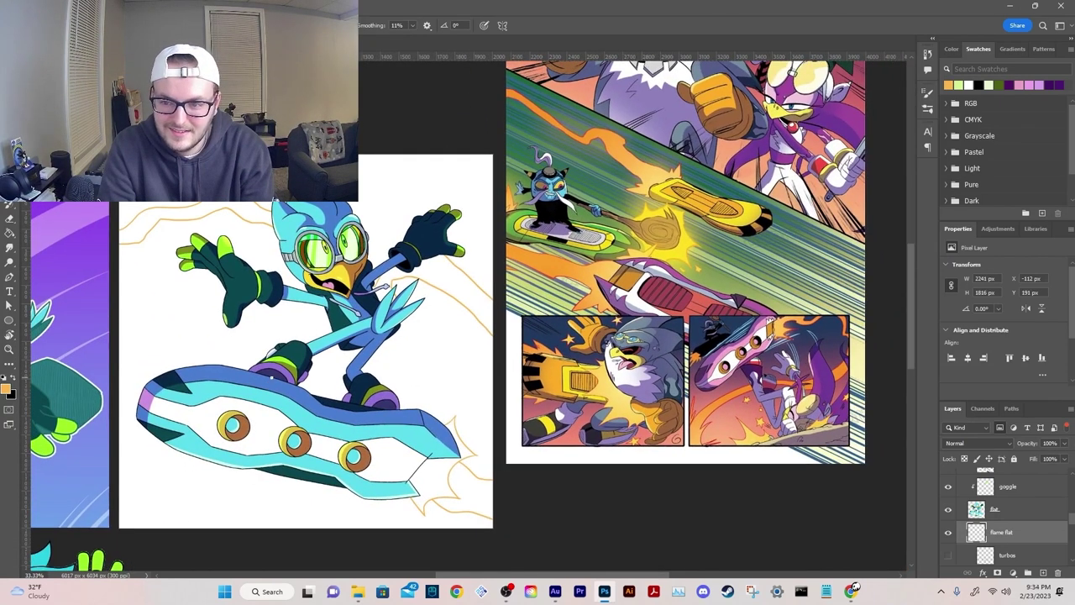
mouse_move(361, 283)
left_mouse_down()
mouse_move(321, 345)
mouse_move(316, 306)
left_mouse_up()
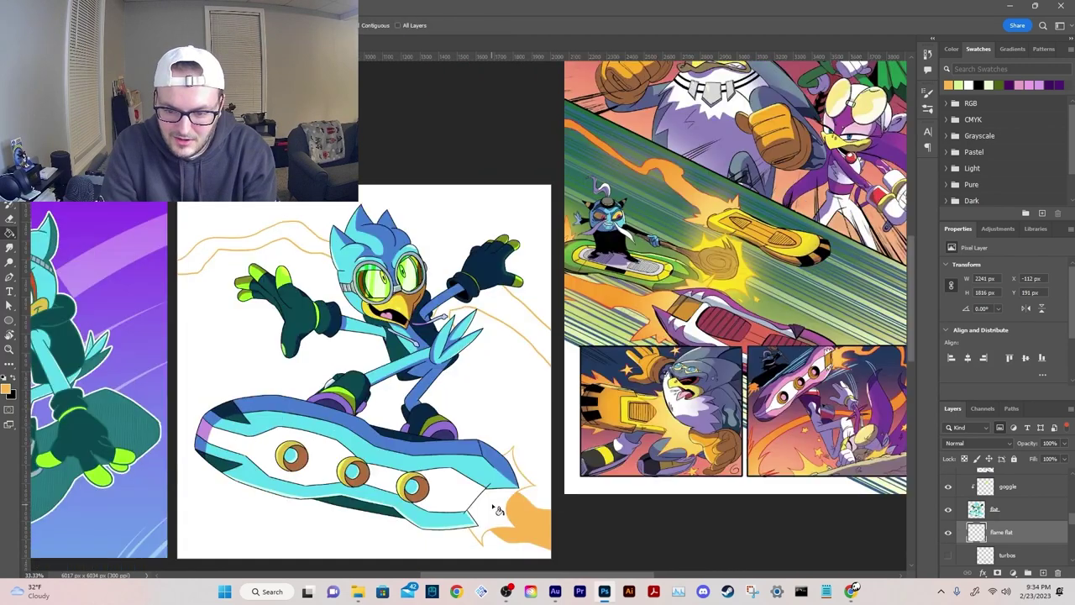
Step: Fill the outlined flame trail with flat orange at the board's tail and behind the character
left_click(498, 509)
key("ctrl+z")
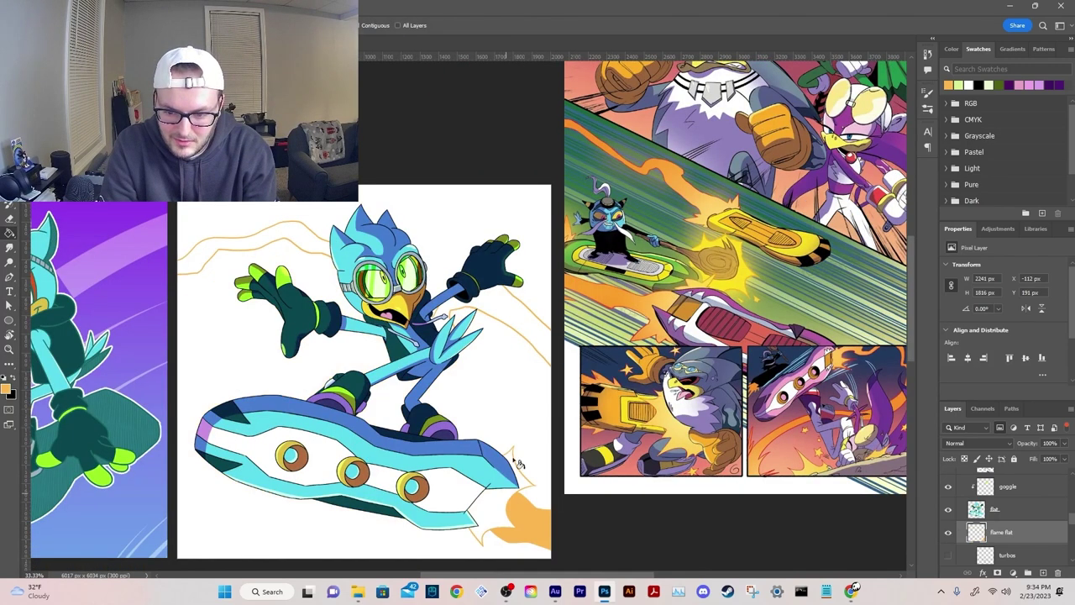
left_click(530, 326)
Step: Refine the flame's jagged edge at the board's tail, reshaping the lower tip and adding more orange spikes
scroll(638, 161, "down", 3)
scroll(638, 161, "right", 1)
key("ctrl+1")
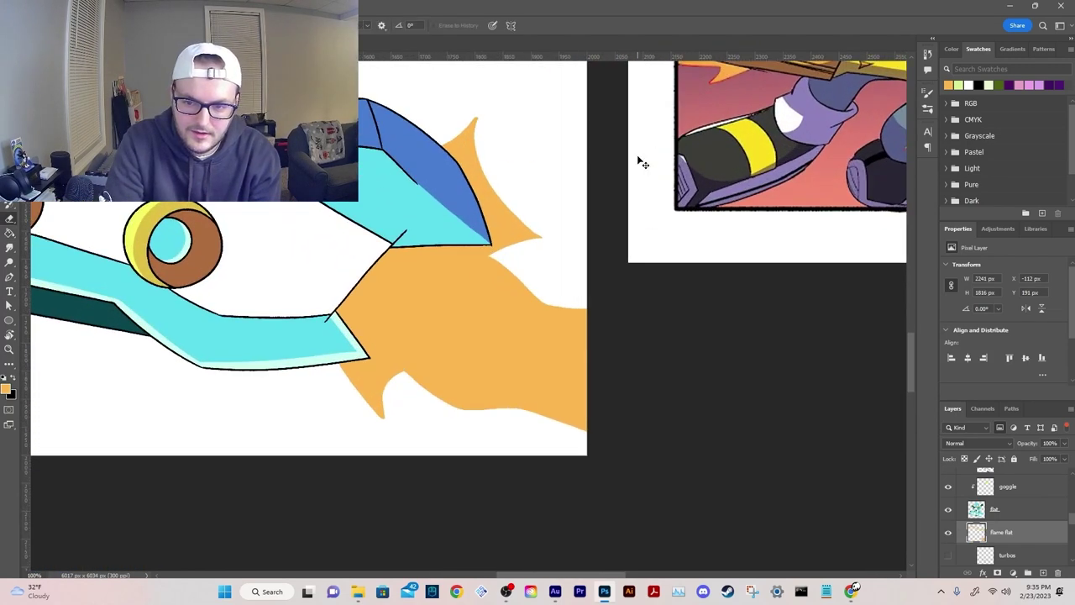
key("ctrl+minus")
key("ctrl+plus")
key("ctrl+plus")
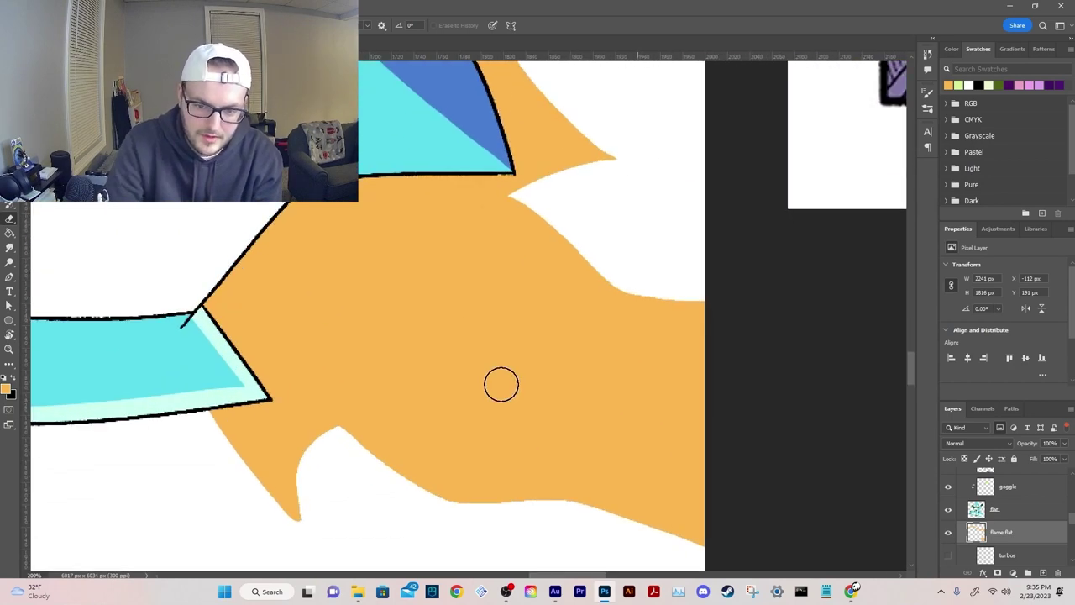
key("b")
left_click_drag(298, 519, 304, 485)
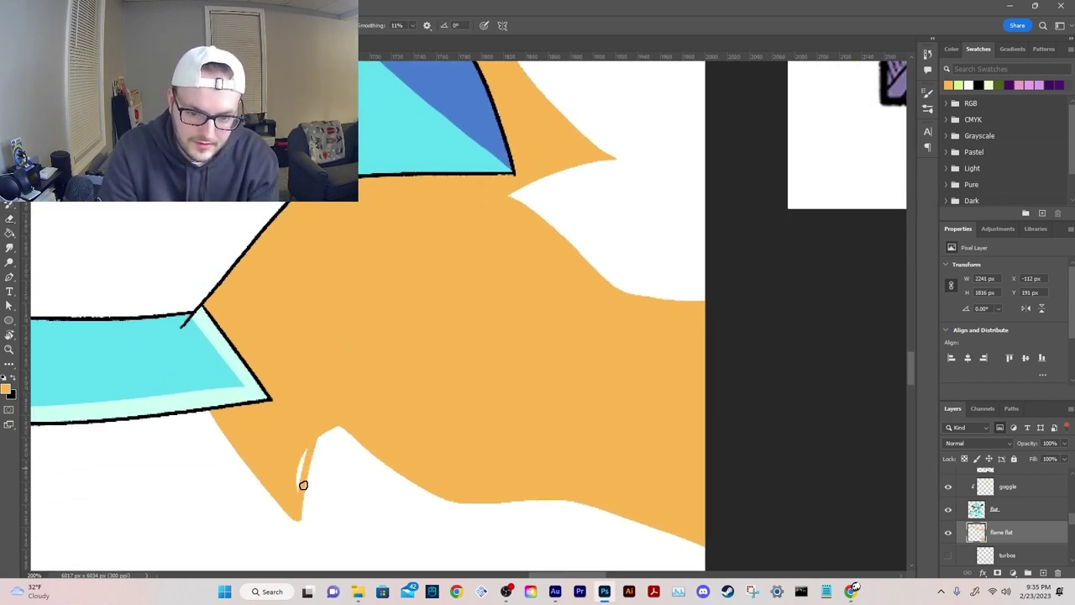
key("ctrl+minus")
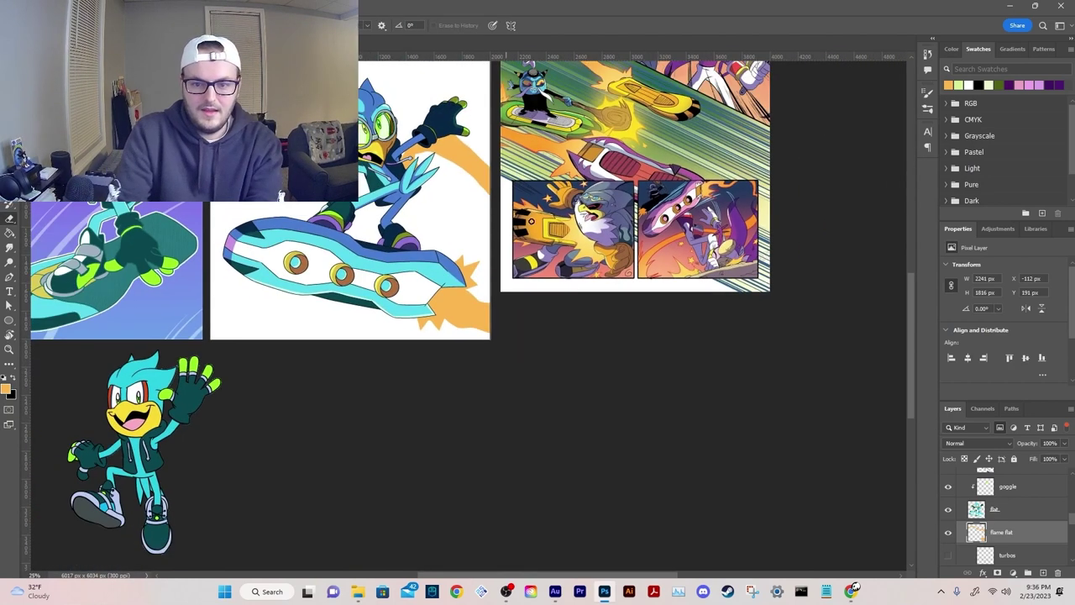
Step: Add a gradient fill layer directly above the white background layer, Layer 0
left_click_drag(571, 304, 588, 380)
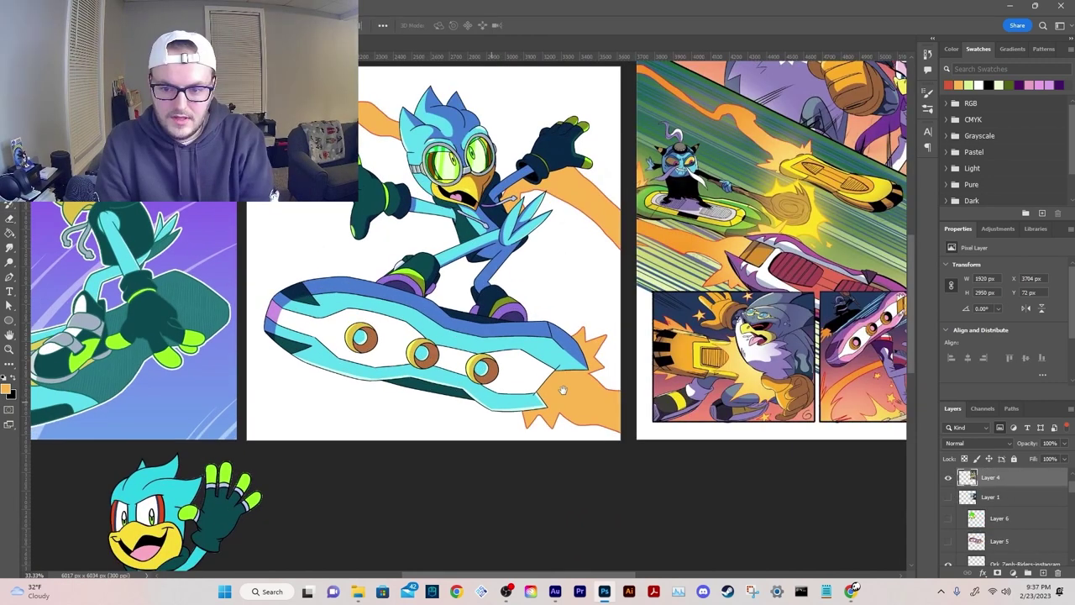
left_click_drag(612, 392, 579, 416)
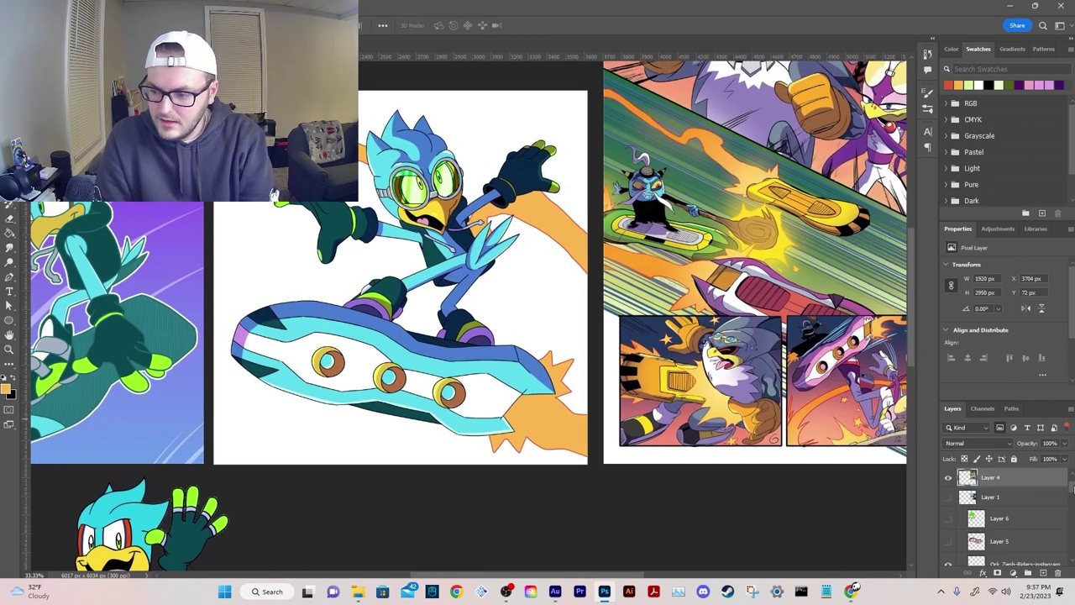
left_click_drag(1071, 487, 1072, 565)
left_click(1060, 559)
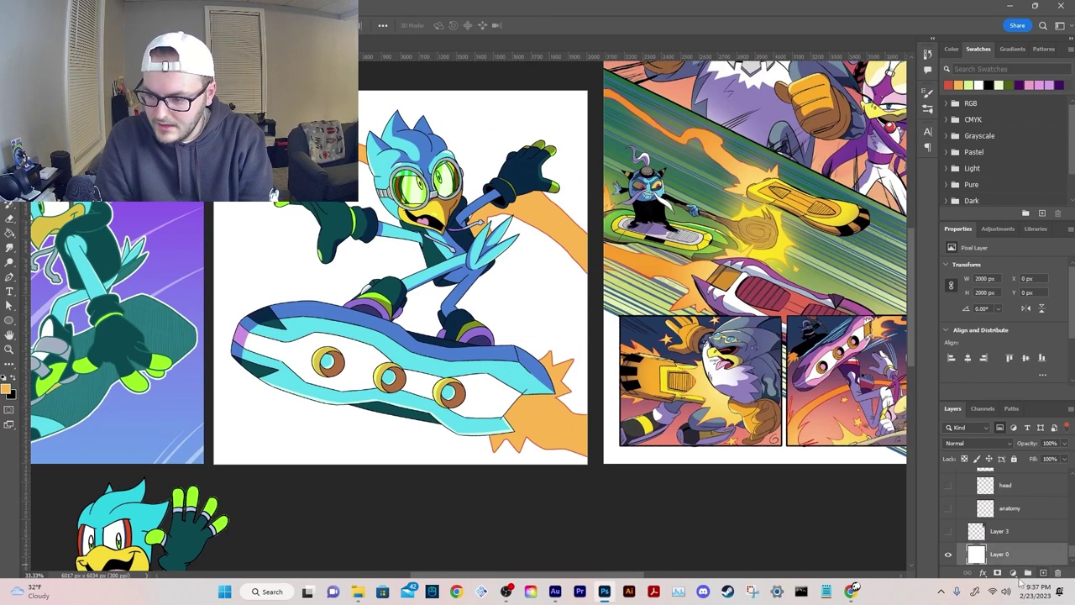
left_click(1014, 573)
left_click(953, 384)
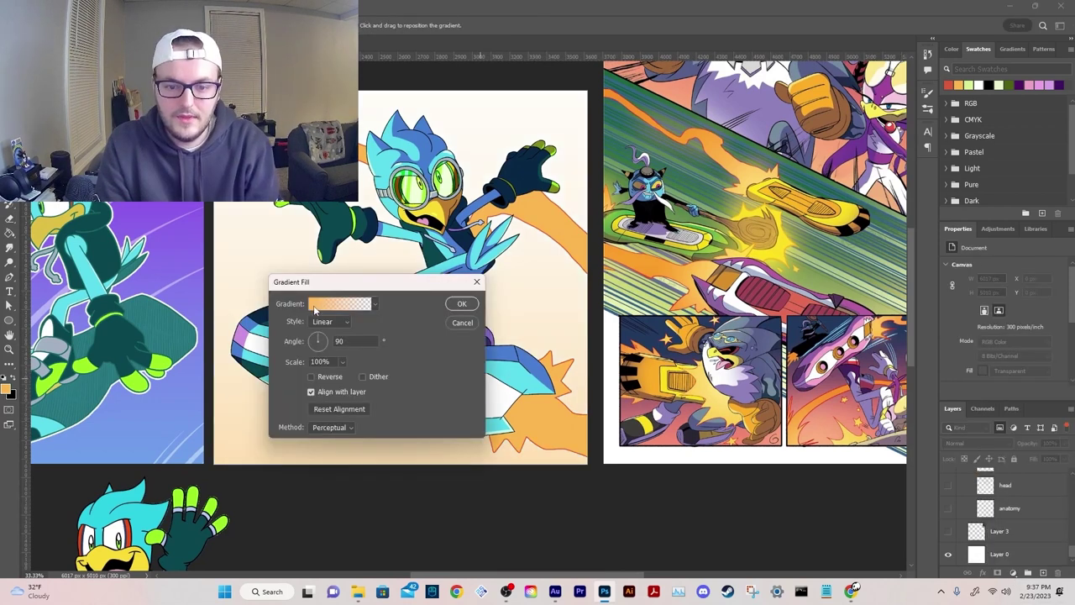
Step: Set the background gradient's first colour stop to dark navy 092845 and its end stop to purple
left_click(328, 307)
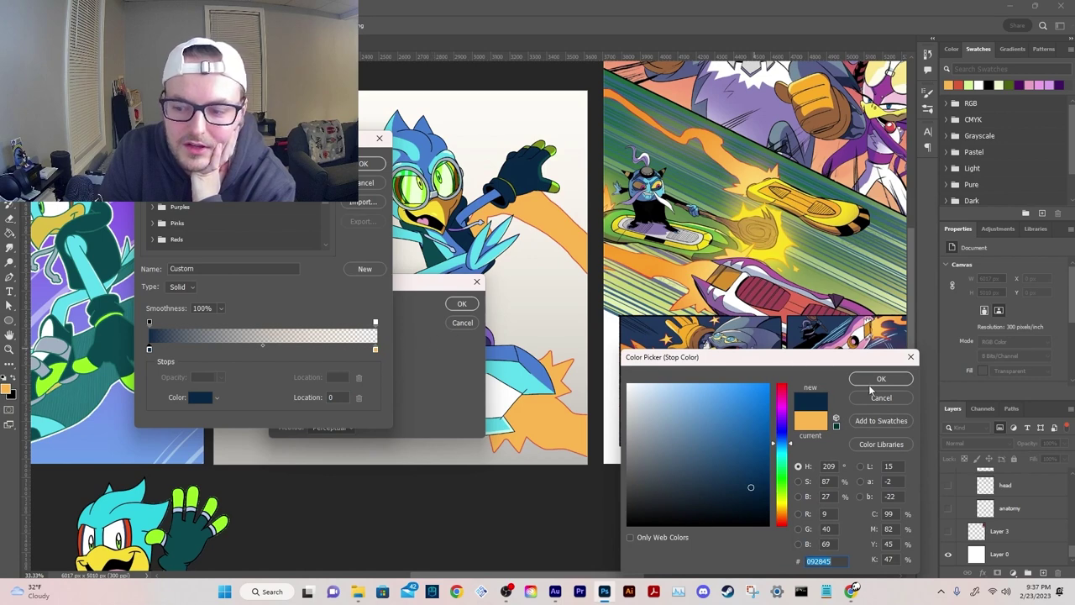
left_click(880, 379)
double_click(375, 348)
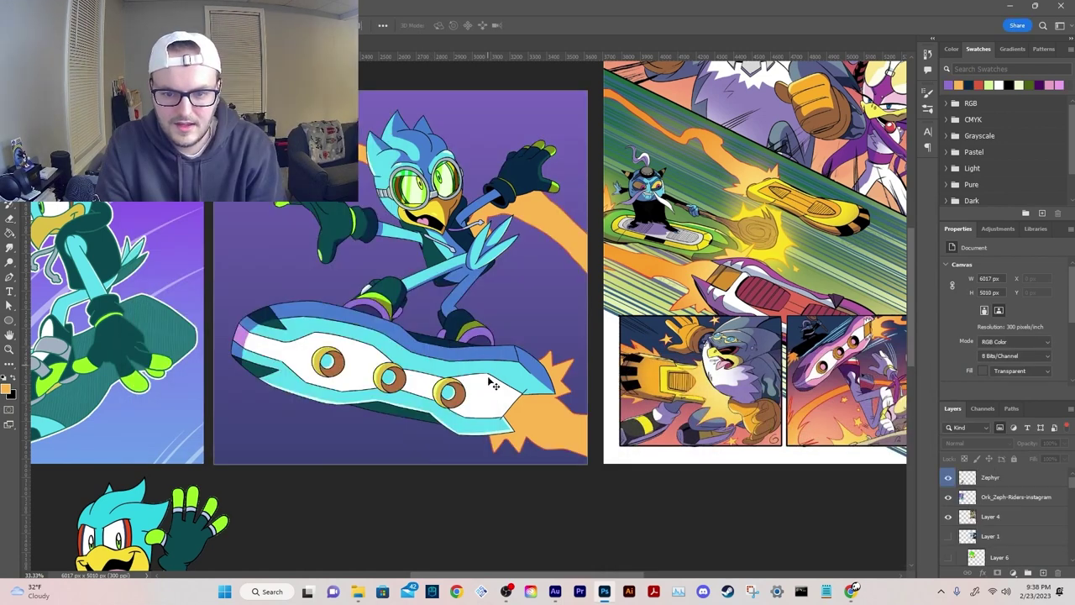
Step: Compare the drawing's purple gradient background and flame trail with the backgrounds in the comic reference panels
left_click_drag(494, 382, 363, 344)
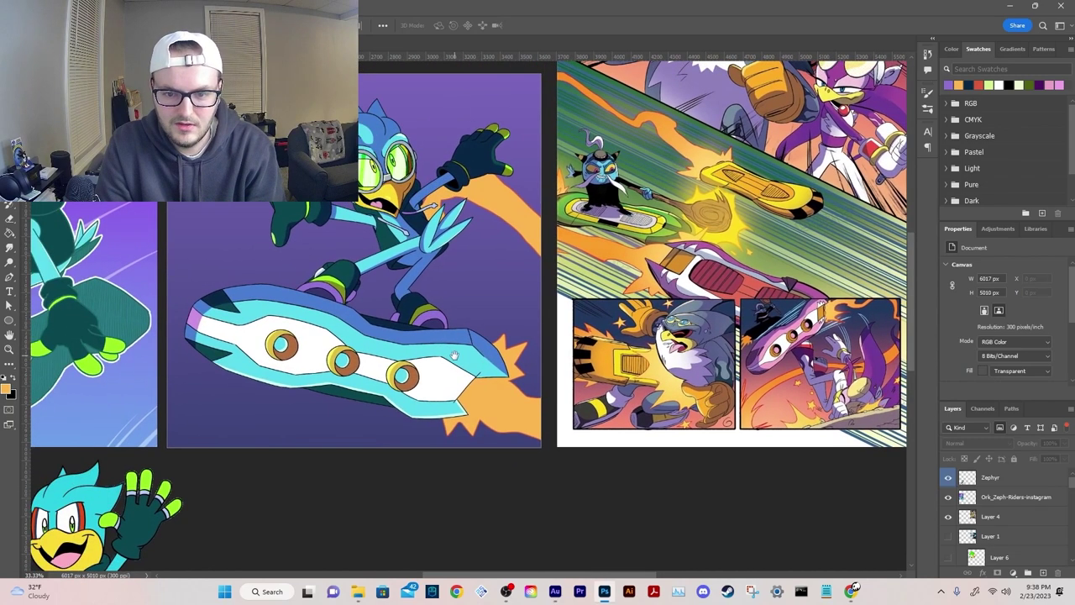
left_click_drag(377, 204, 524, 370)
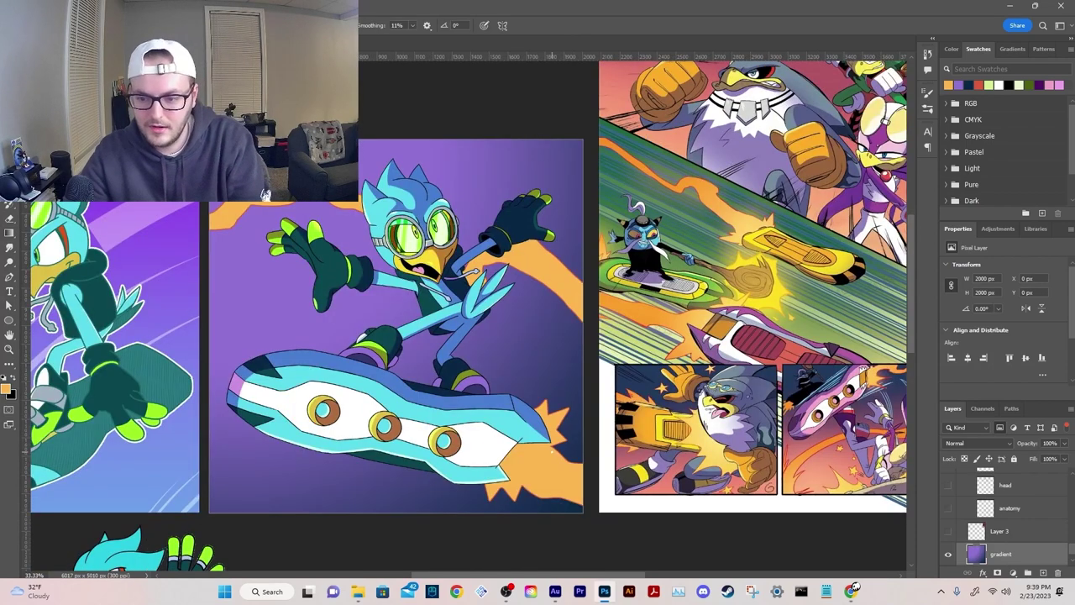
left_click_drag(750, 451, 646, 485)
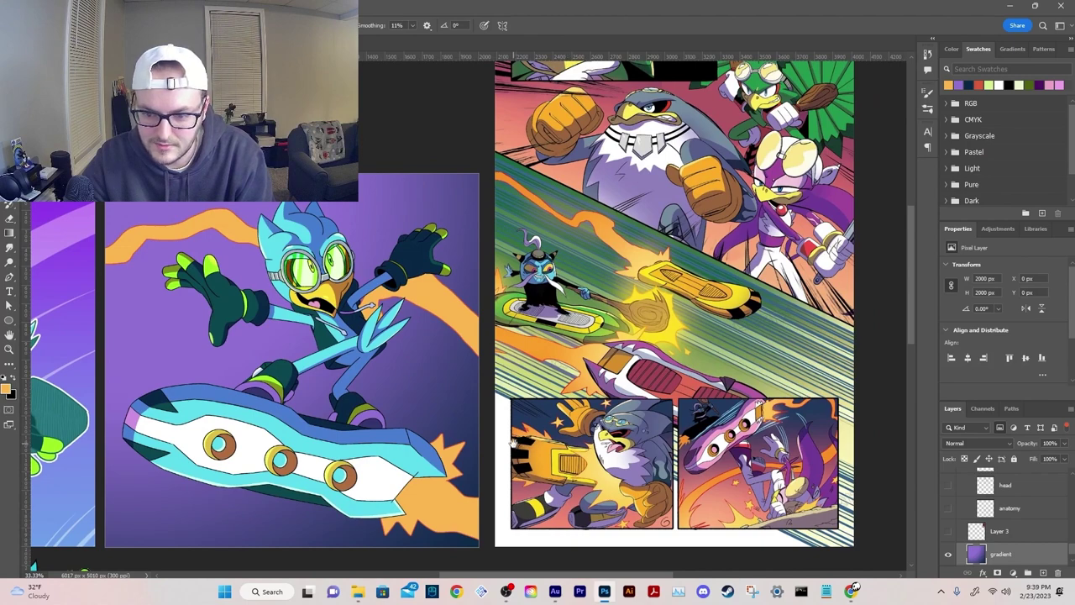
left_click_drag(513, 441, 619, 441)
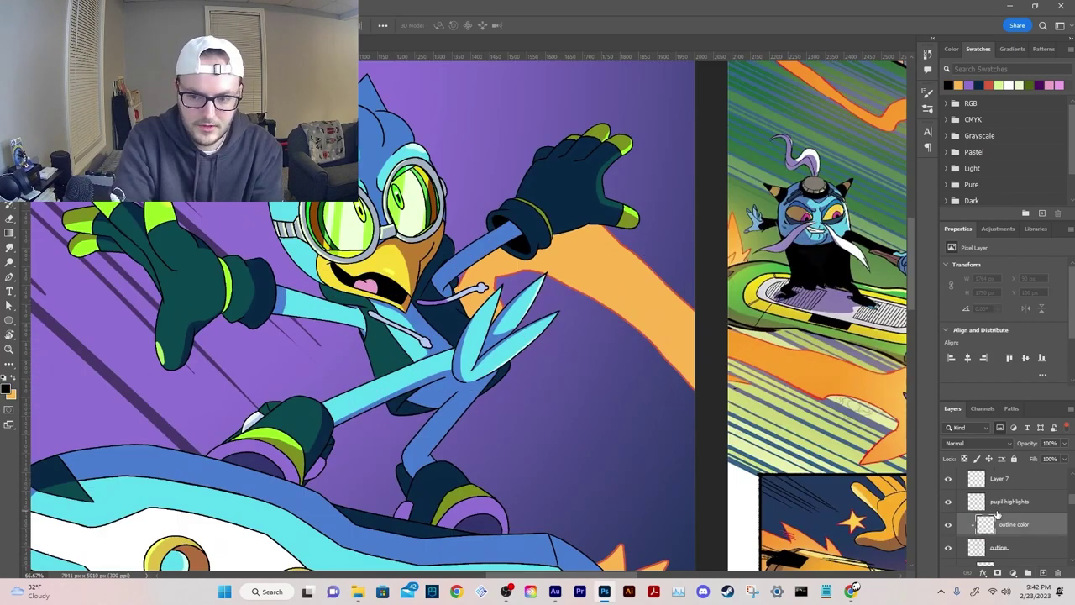
Step: Sample the pale green lens colour and recolour the outlines around the upper lens's goggle rim and bridge with the Brush
scroll(588, 335, "up", 5)
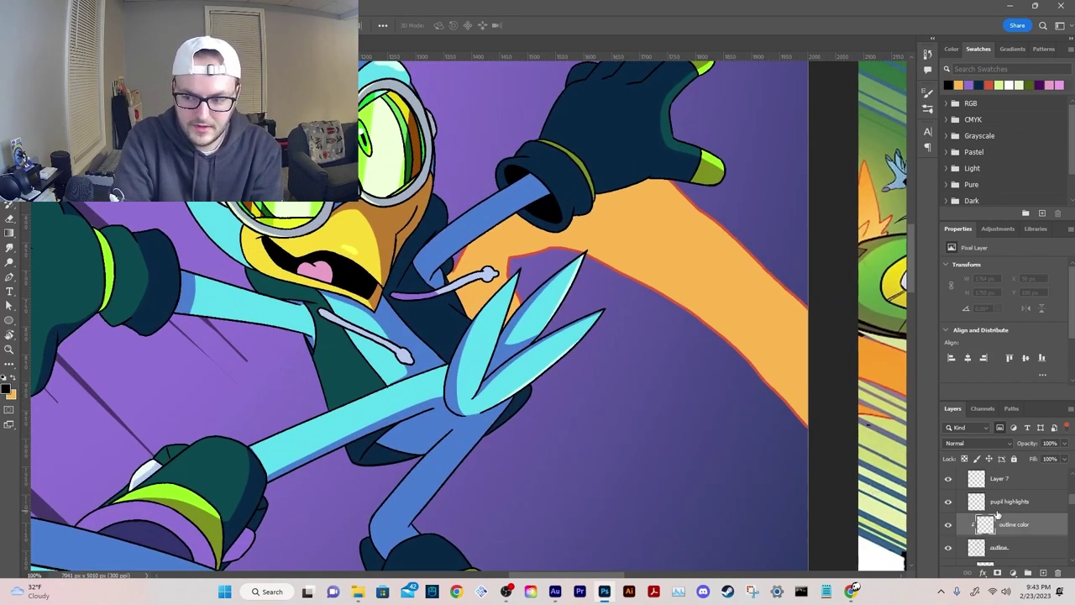
left_click_drag(450, 296, 485, 384)
left_click_drag(413, 272, 449, 406)
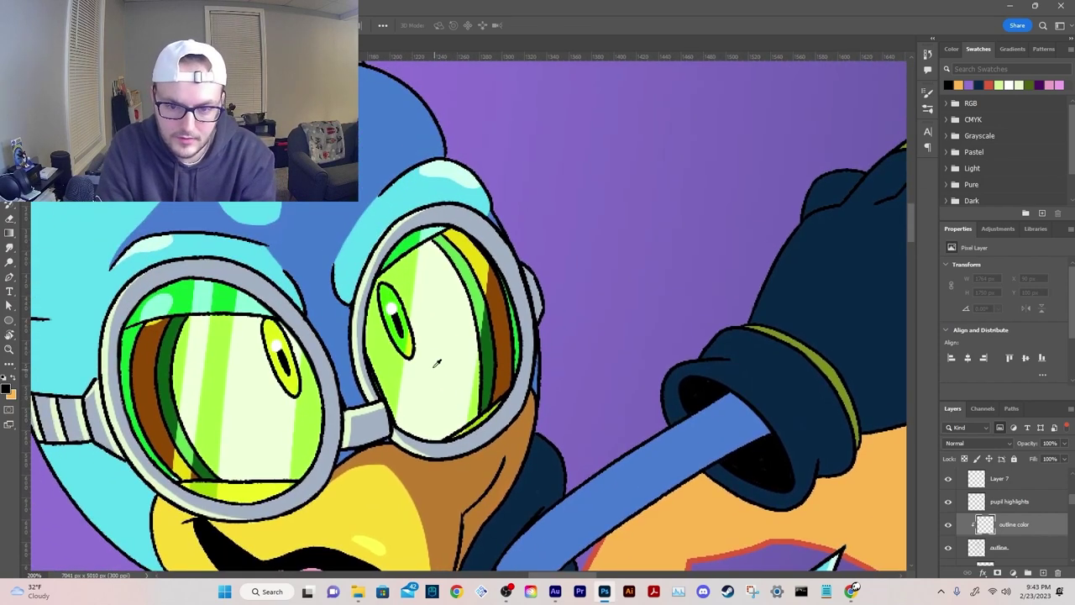
key("i")
left_click(356, 331)
key("b")
key("ctrl+plus")
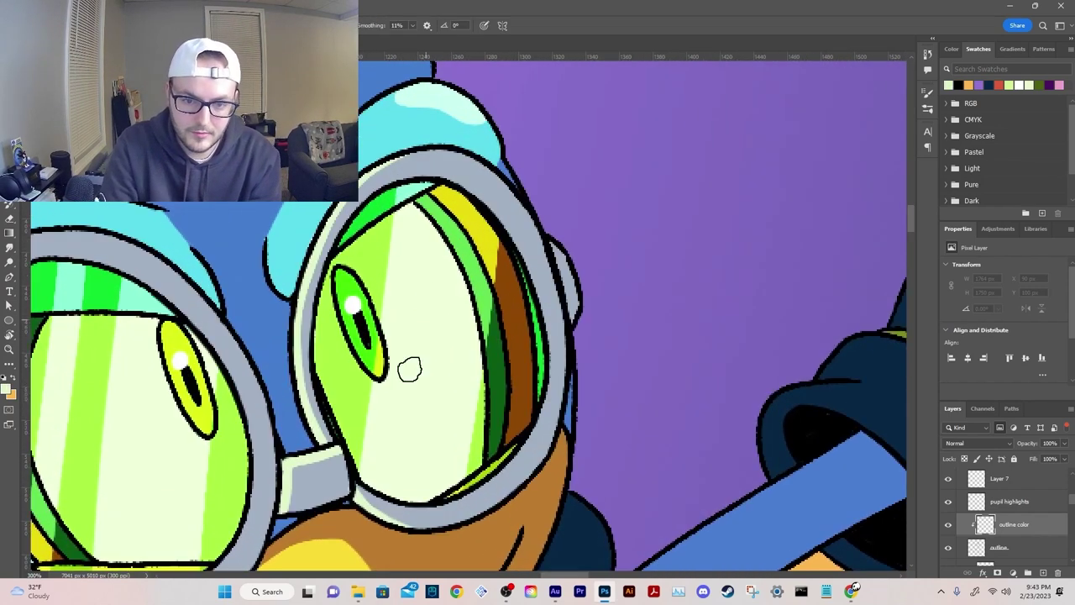
left_click_drag(305, 408, 303, 424)
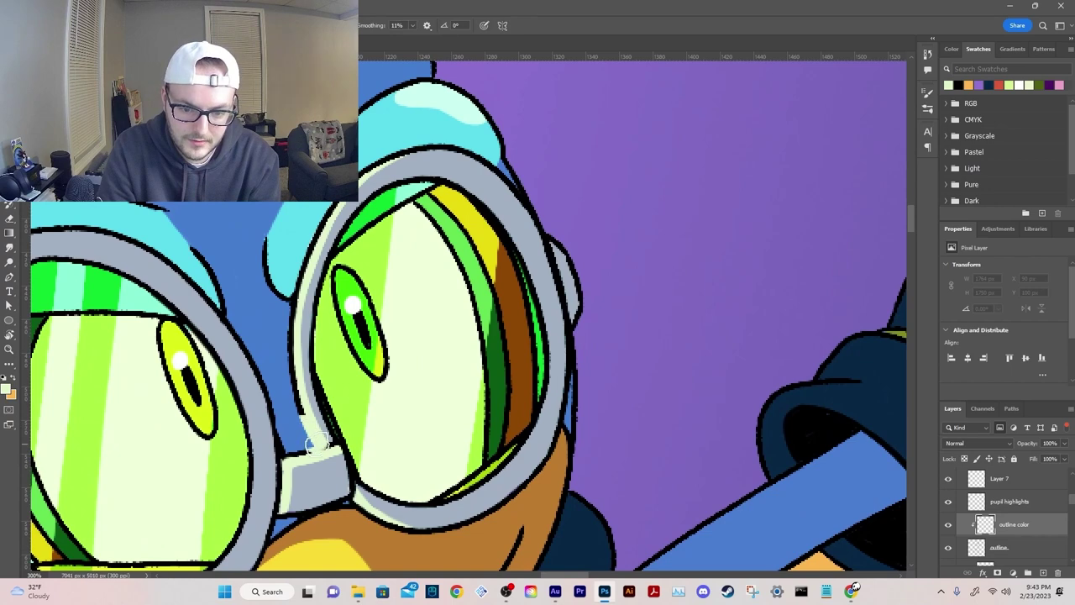
left_click_drag(305, 443, 308, 442)
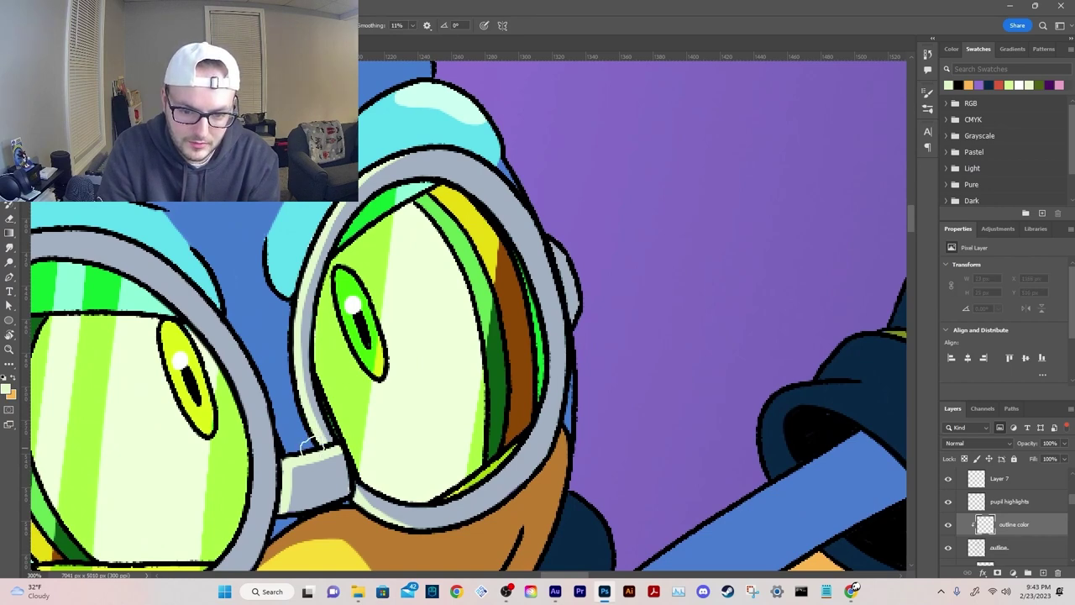
key("ctrl+plus")
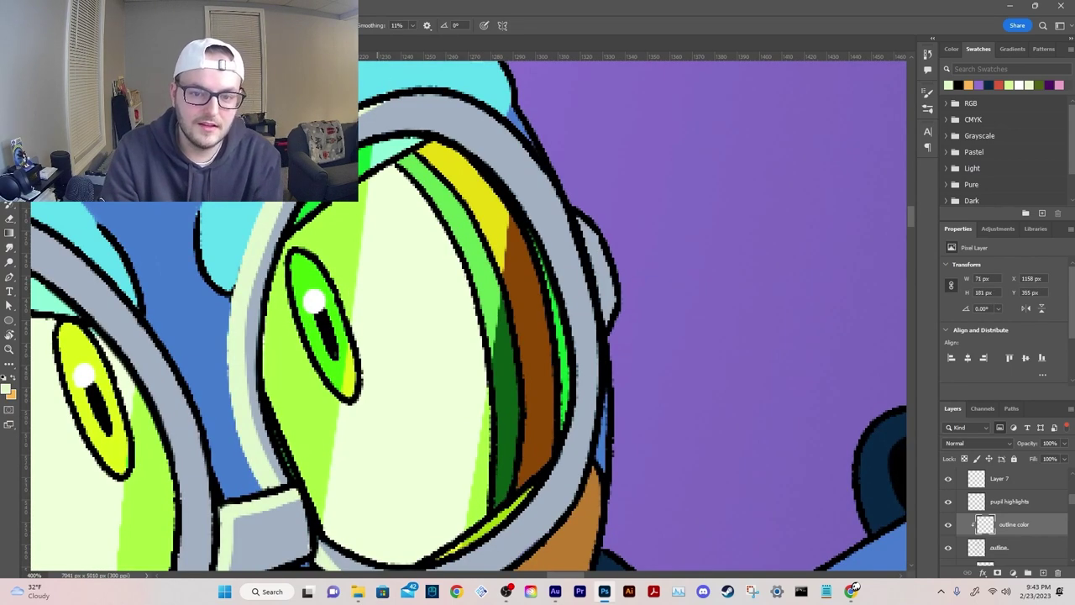
mouse_move(370, 103)
left_mouse_down()
mouse_move(457, 87)
mouse_move(405, 96)
mouse_move(486, 112)
left_mouse_up()
mouse_move(513, 159)
left_mouse_down()
mouse_move(459, 150)
mouse_move(420, 91)
mouse_move(480, 159)
left_mouse_up()
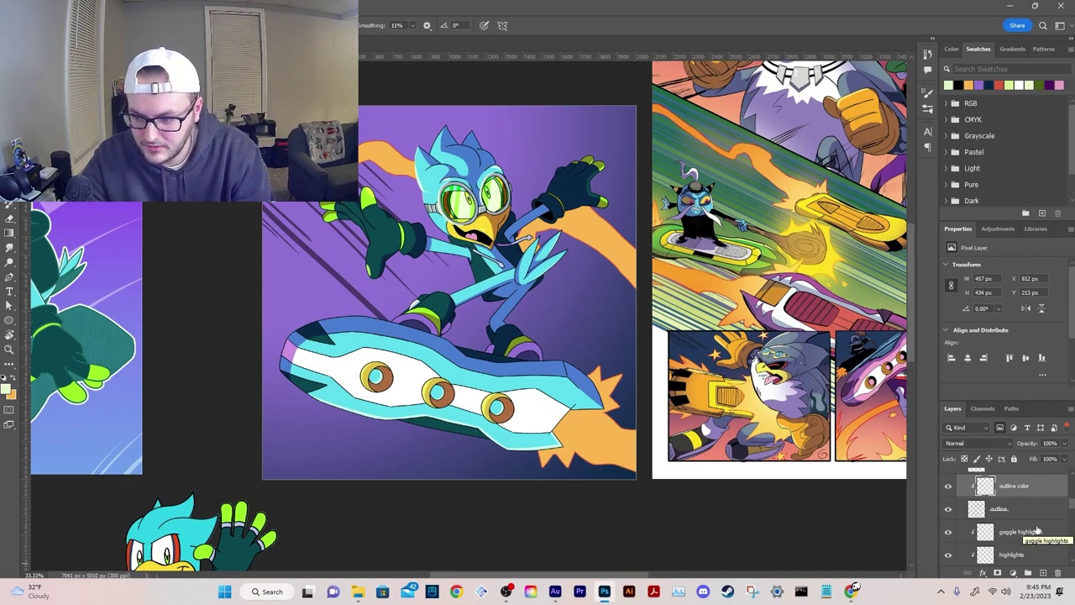
Step: Duplicate the pupil highlights (merged) layer and fill the lower copy's silhouette with pale green
scroll(1035, 521, "down", 1)
scroll(1036, 521, "up", 5)
left_click(1000, 513)
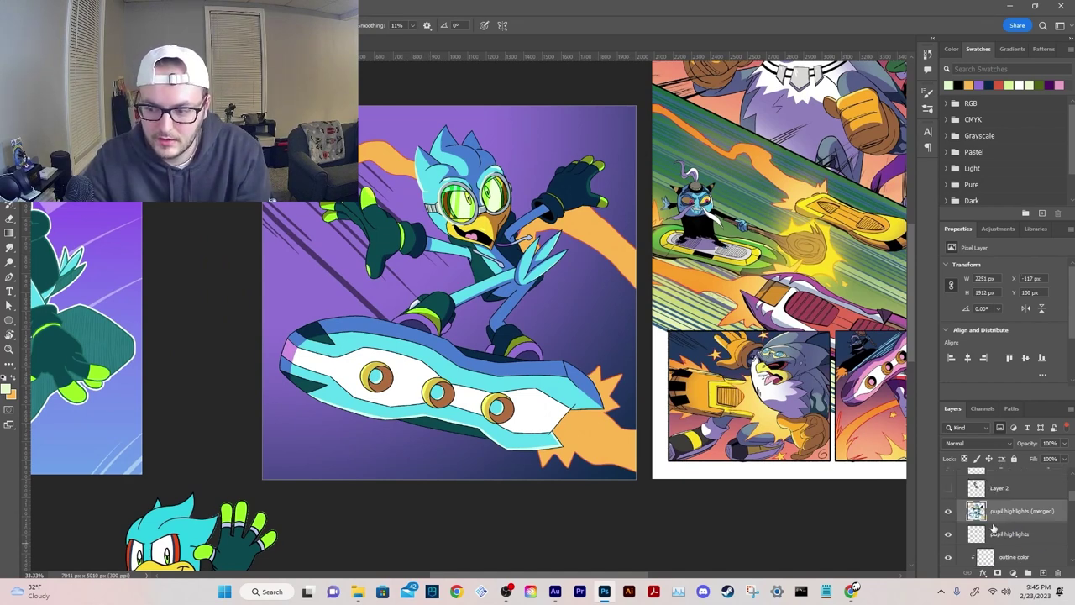
key("ctrl+j")
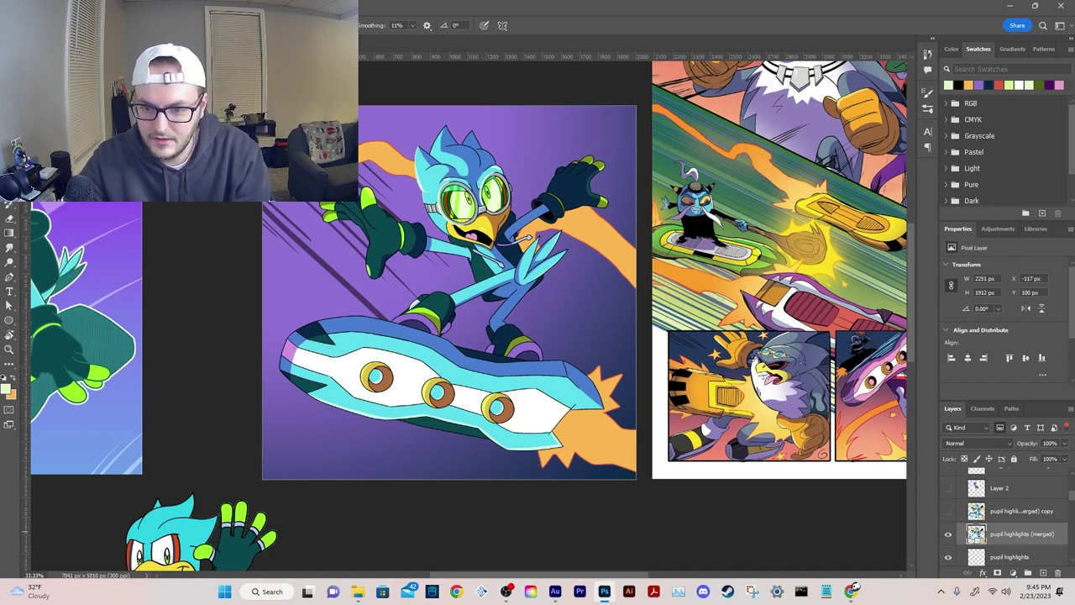
left_click(976, 534, "ctrl")
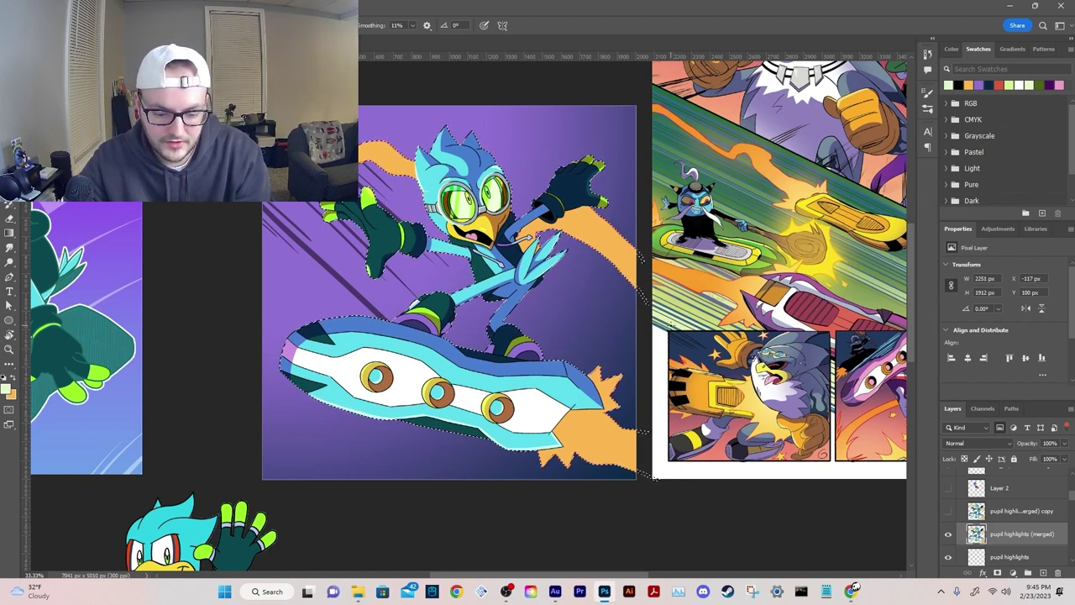
key("ctrl+t")
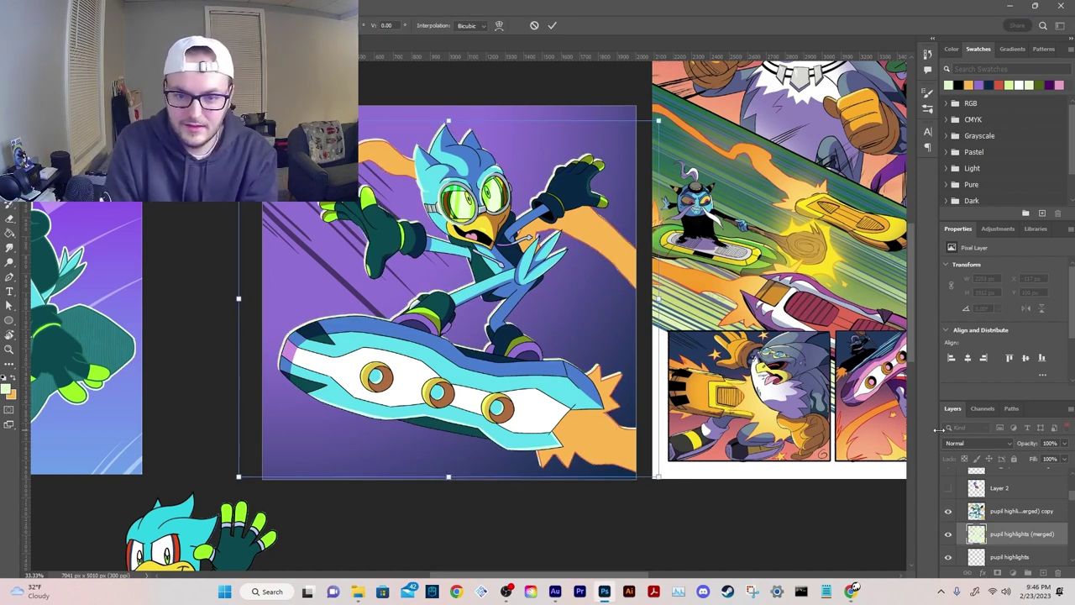
Step: Offset the pale green silhouette upward behind the character so it forms a rim around it
key("Left")
key("Left")
key("Left")
key("Left")
key("Left")
key("Up")
key("Up")
key("Up")
key("Up")
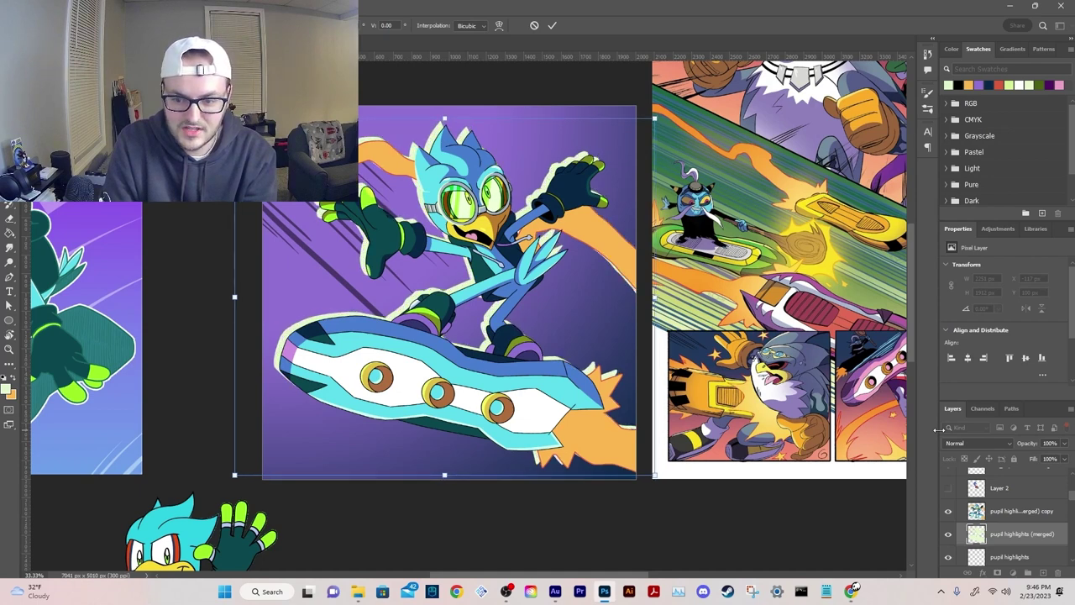
key("Return")
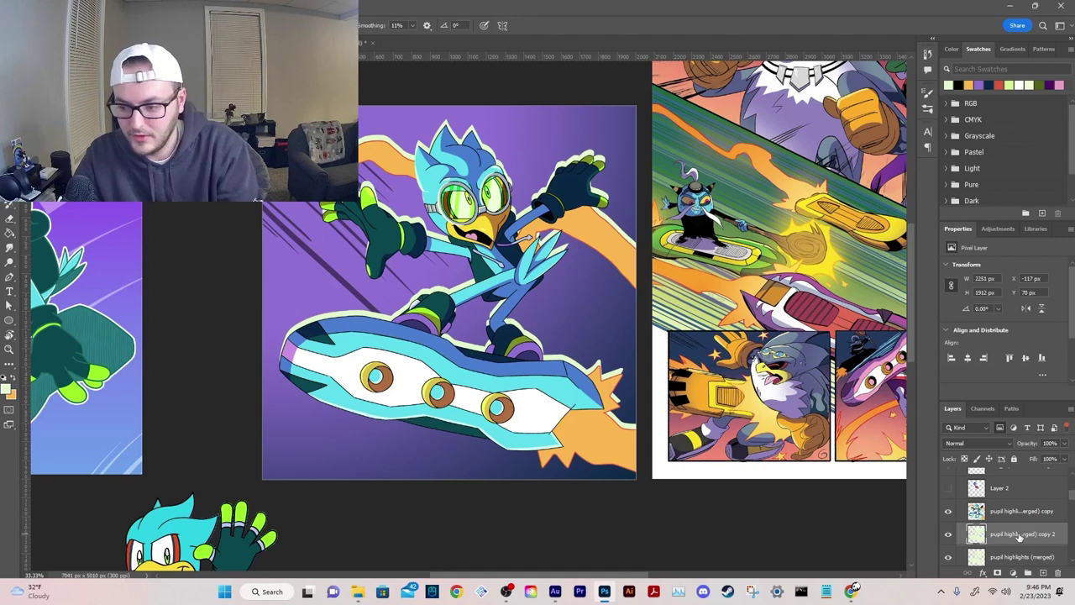
Step: Make the lower silhouette a pale lavender second rim, offset further up, and set both silhouette layers to Multiply
left_click(1018, 560)
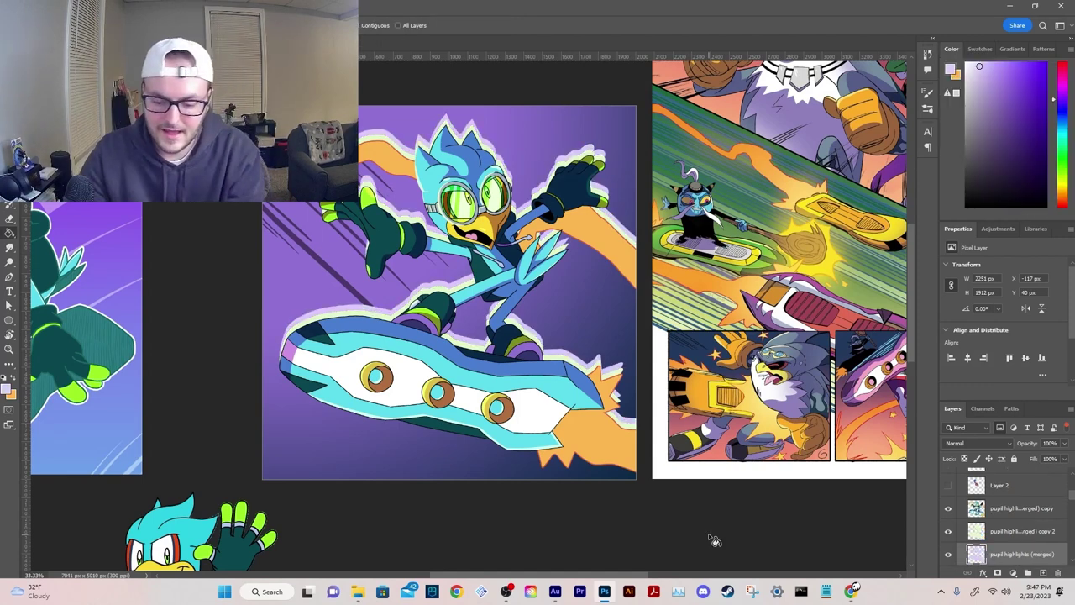
key("ctrl+minus")
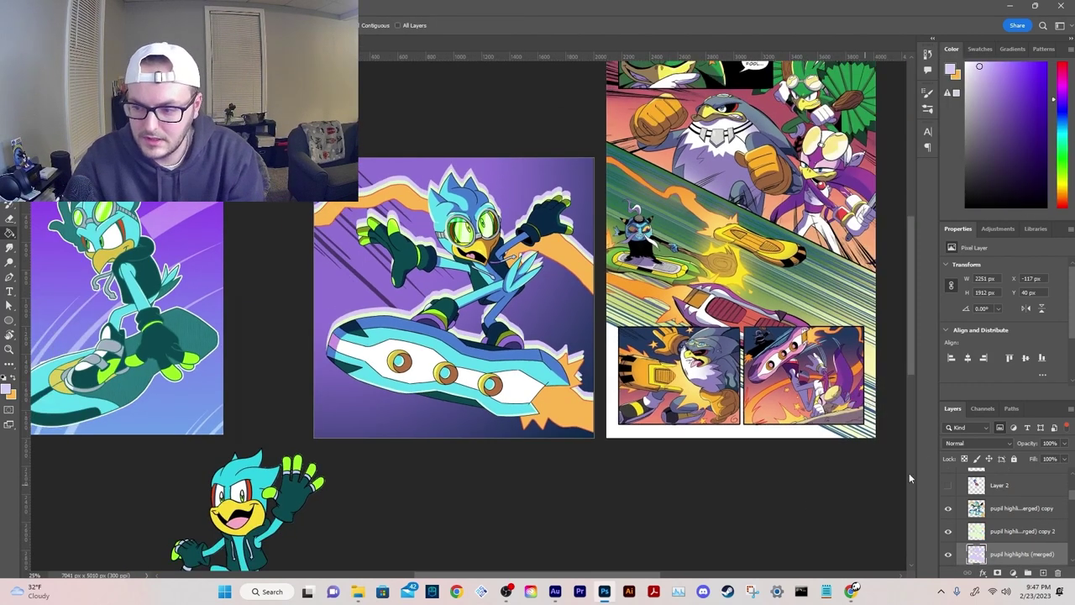
left_click(948, 444)
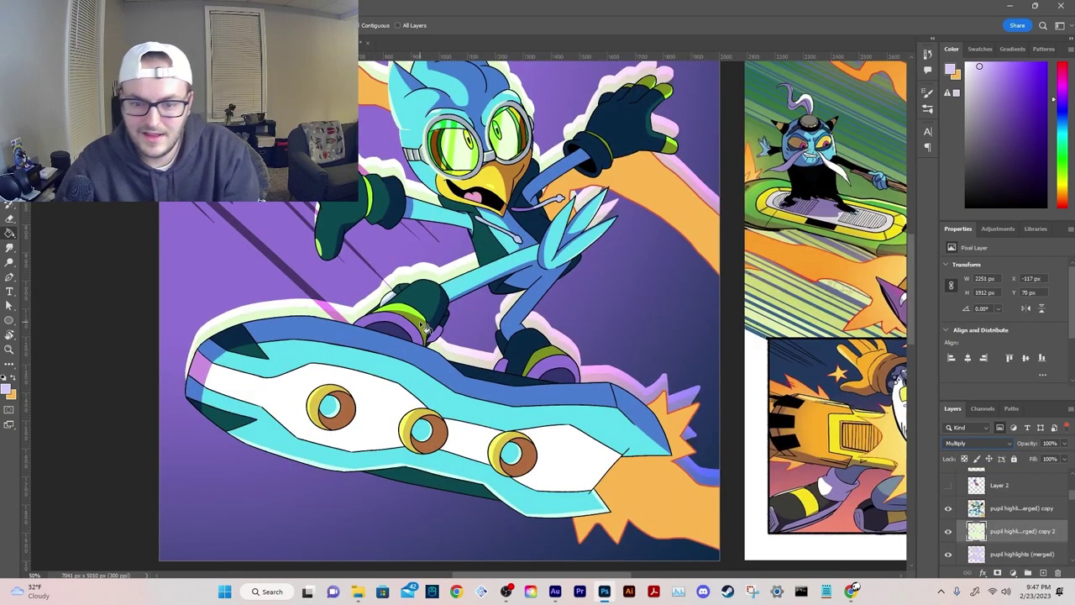
left_click_drag(417, 265, 480, 383)
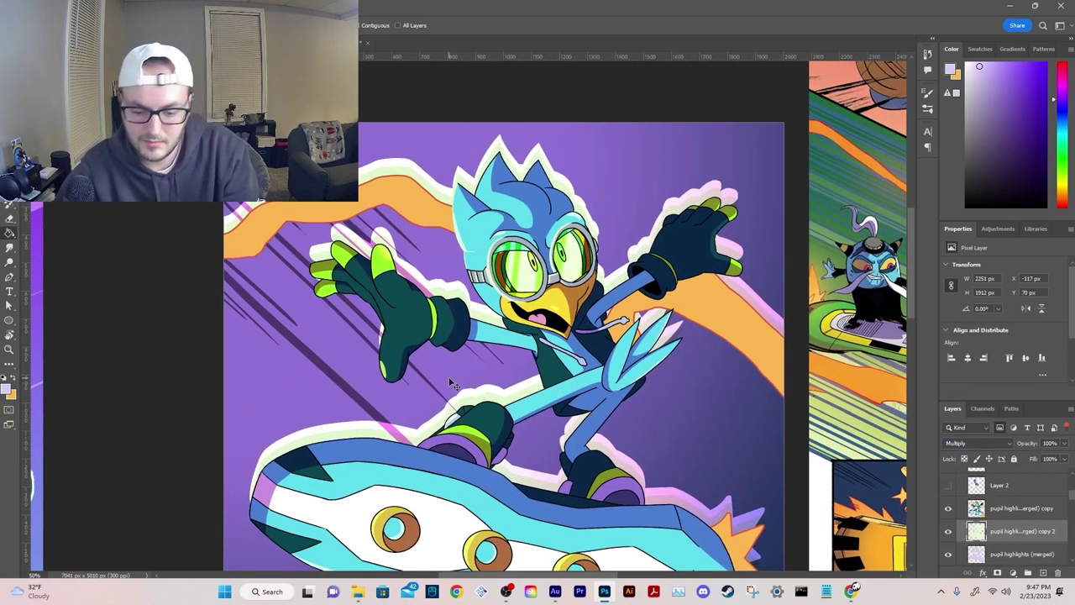
key("ctrl+minus")
key("ctrl+minus")
key("ctrl+minus")
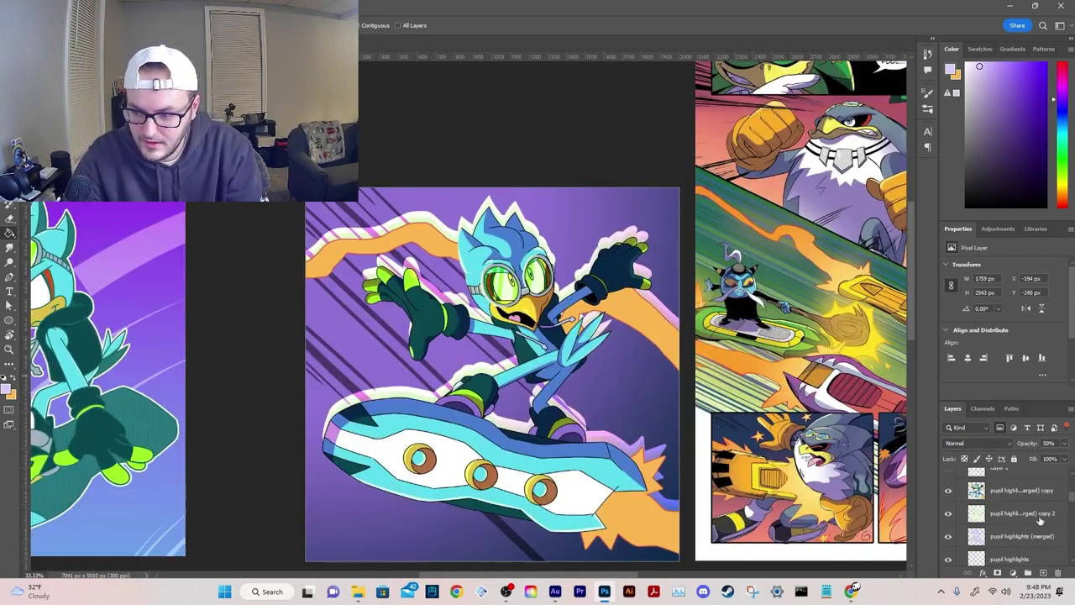
Step: Delete the pale green and lavender silhouette layers
left_click(1026, 522)
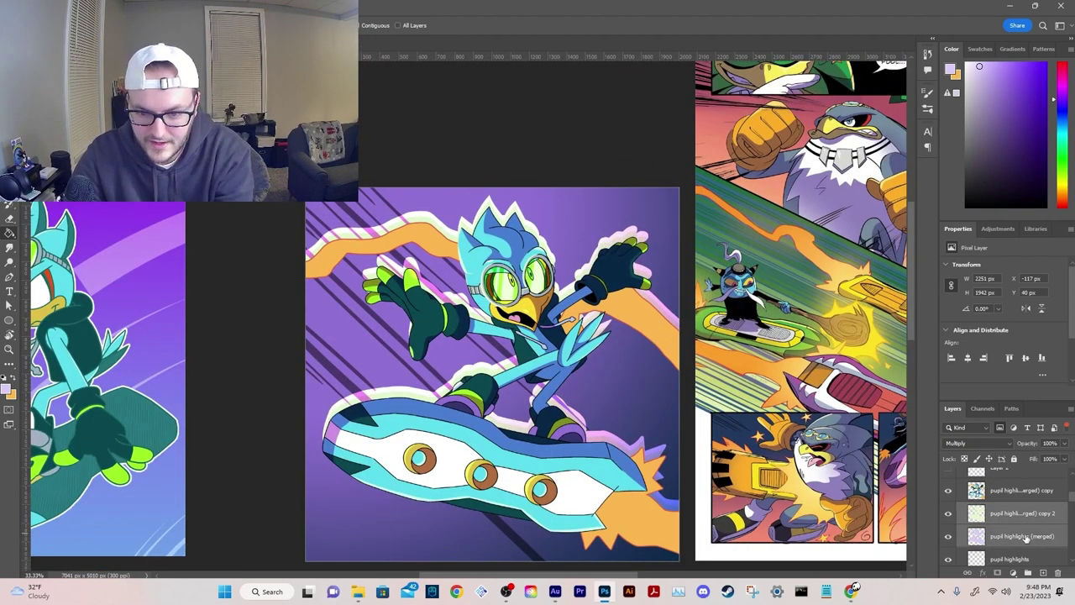
left_click(1025, 539, "shift")
key("Delete")
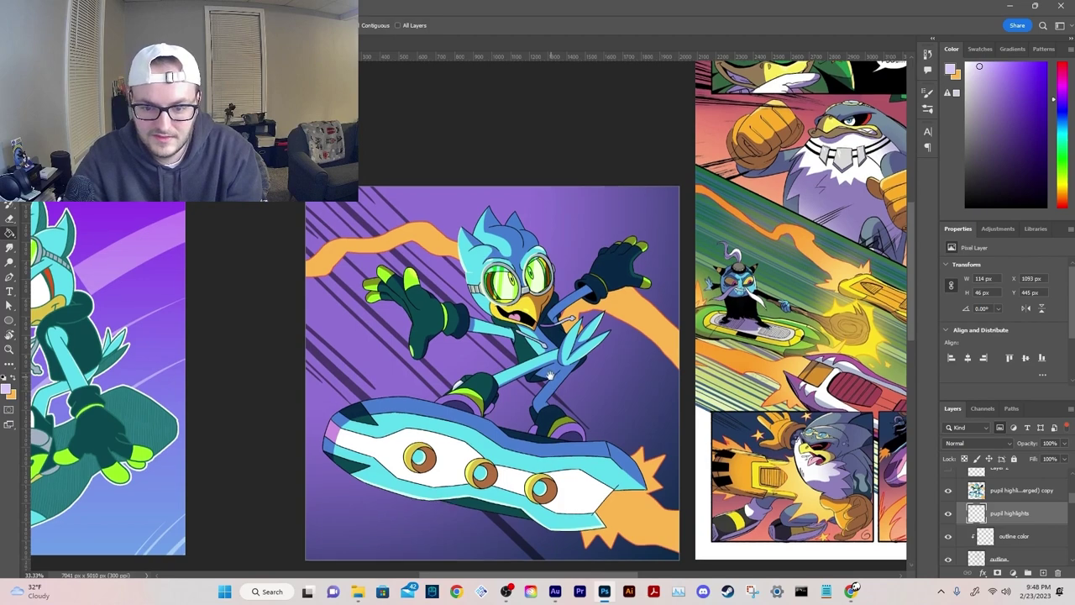
Step: Recolour the background gradient's pink stop with the salmon orange from the comic panels and apply it
left_click_drag(558, 388, 303, 331)
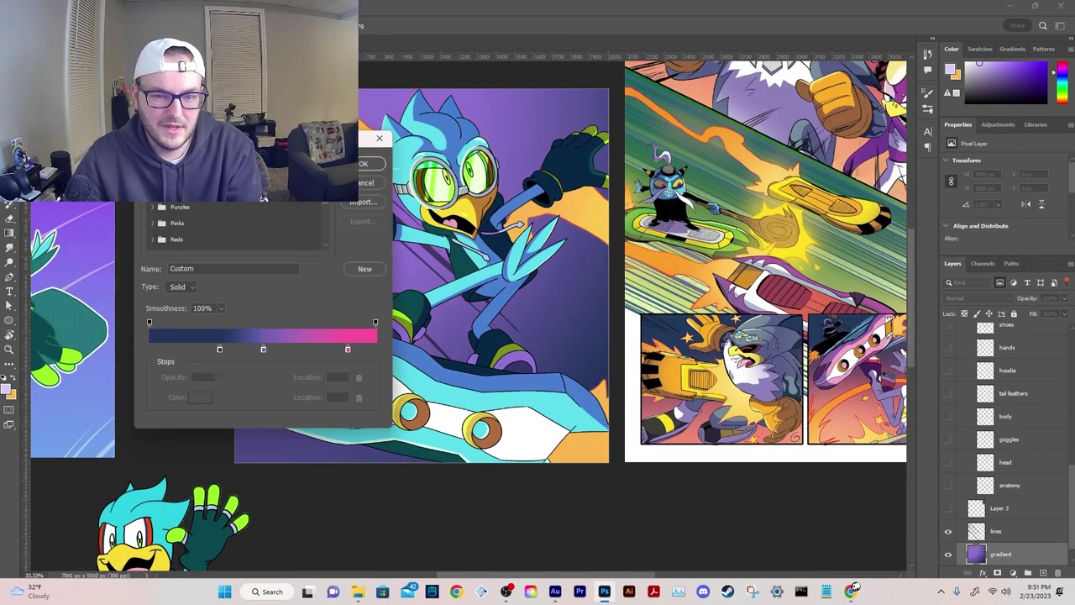
double_click(347, 350)
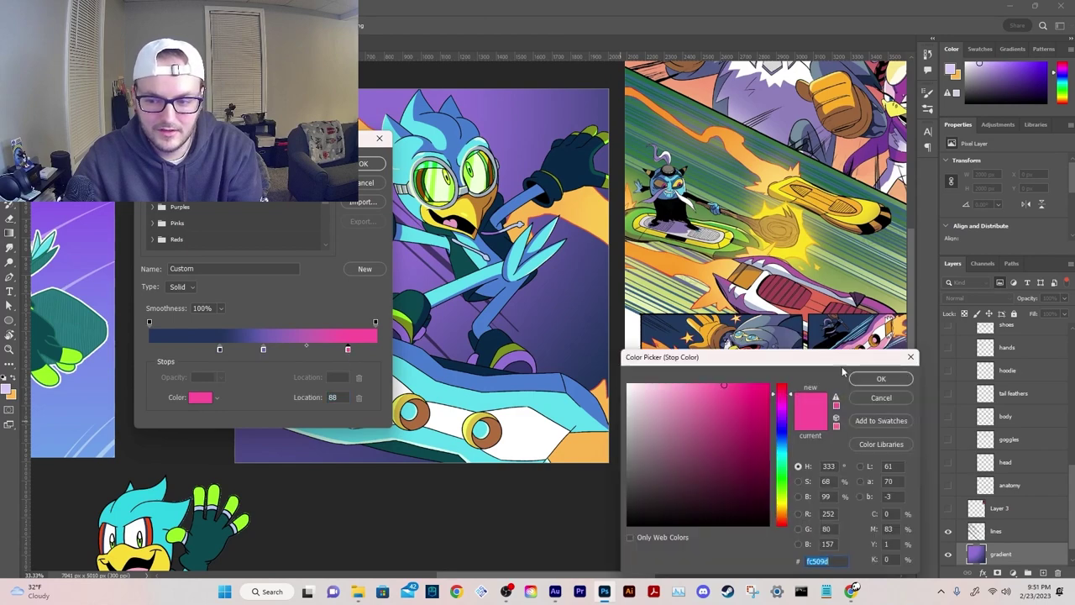
left_click_drag(840, 361, 790, 457)
left_click(694, 430)
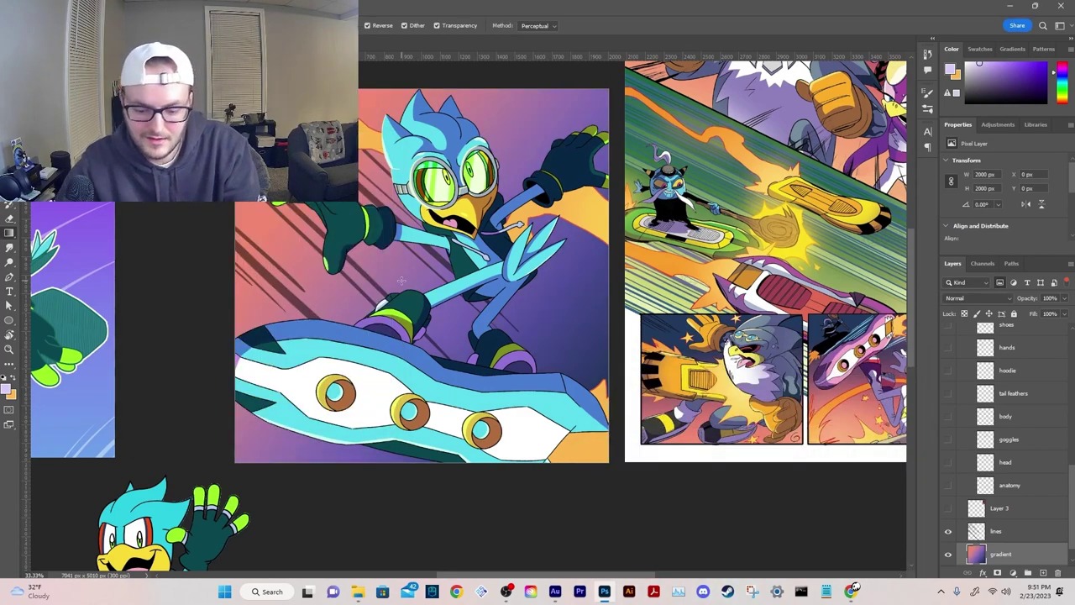
key("ctrl+minus")
key("ctrl+minus")
key("ctrl+plus")
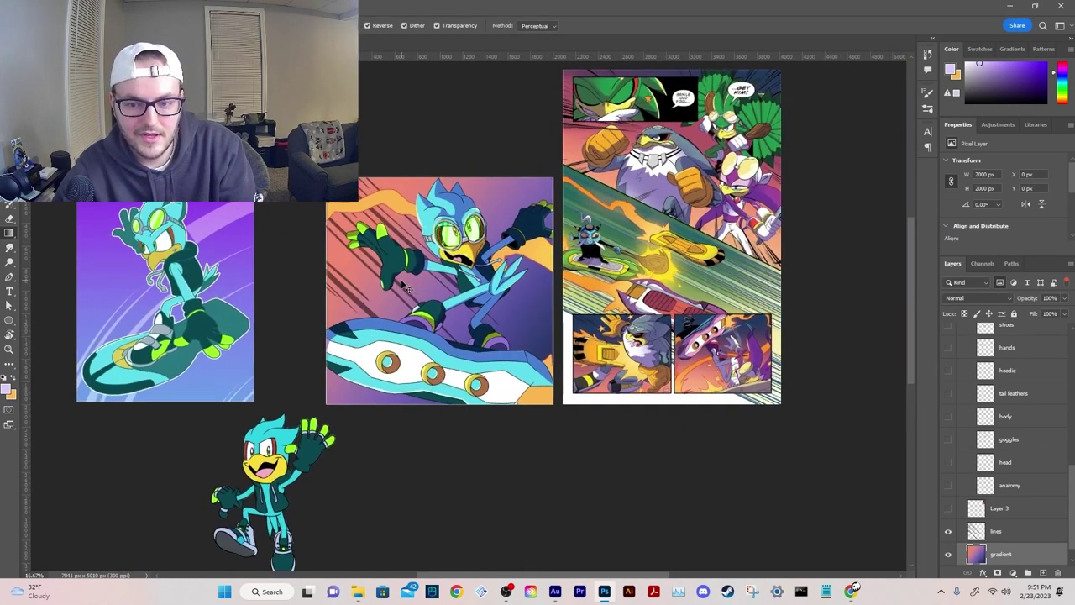
scroll(403, 286, "up", 3)
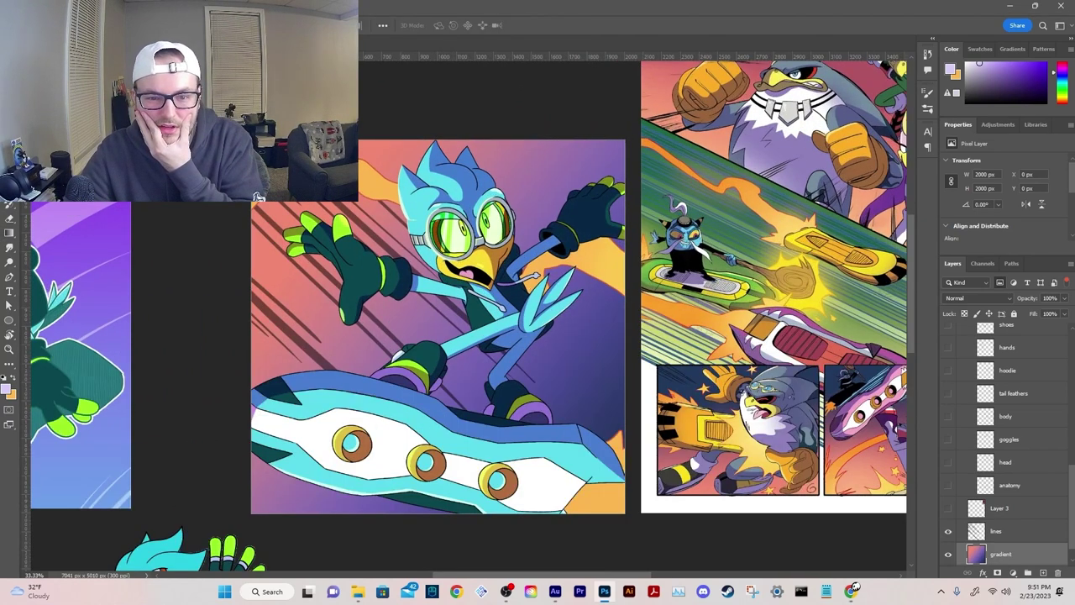
Step: Set the background gradient's salmon stop to the goggle lens's pale green at location 87 and apply it
key("g")
left_click(74, 26)
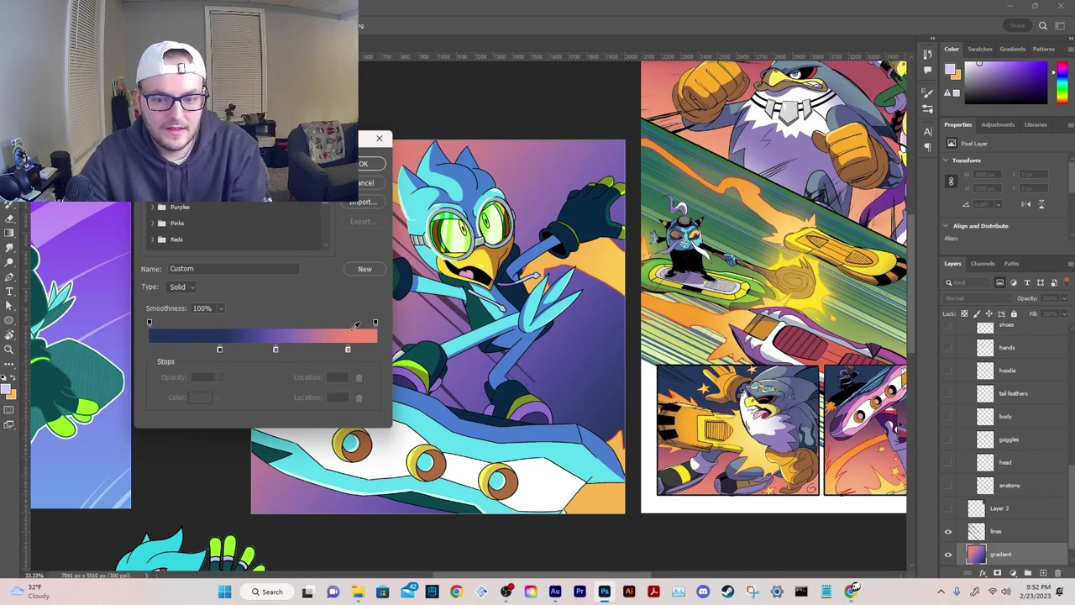
left_click(347, 349)
left_click(461, 237)
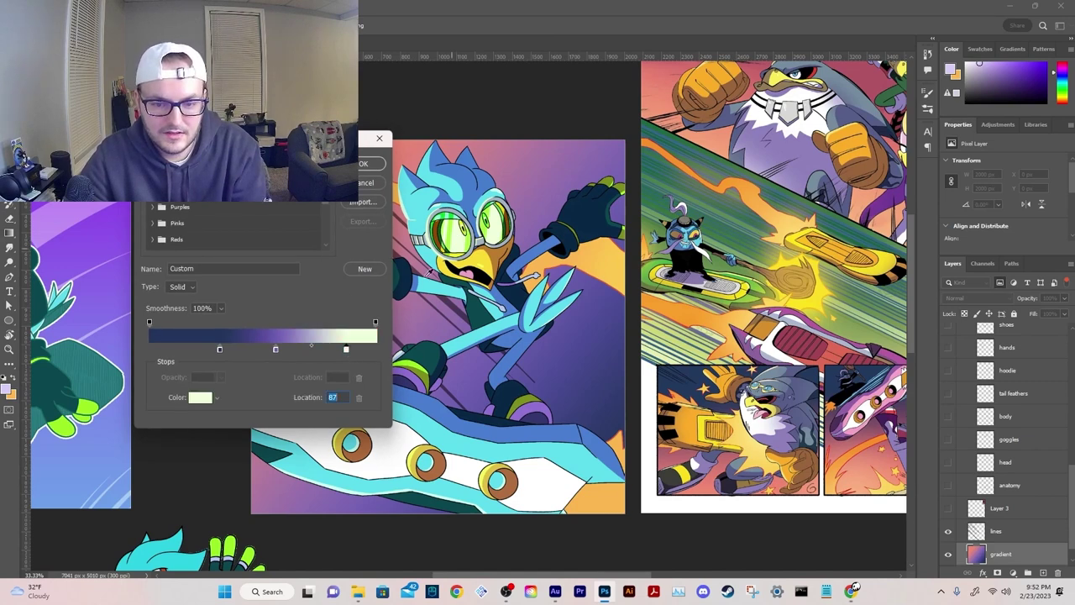
left_click(370, 163)
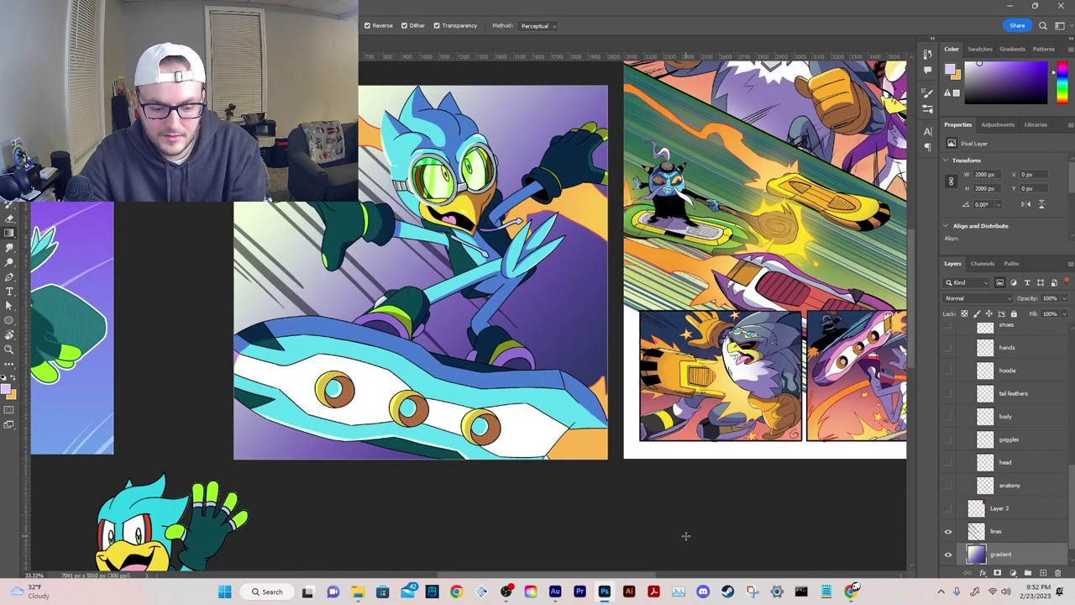
key("ctrl+z")
key("ctrl+shift+z")
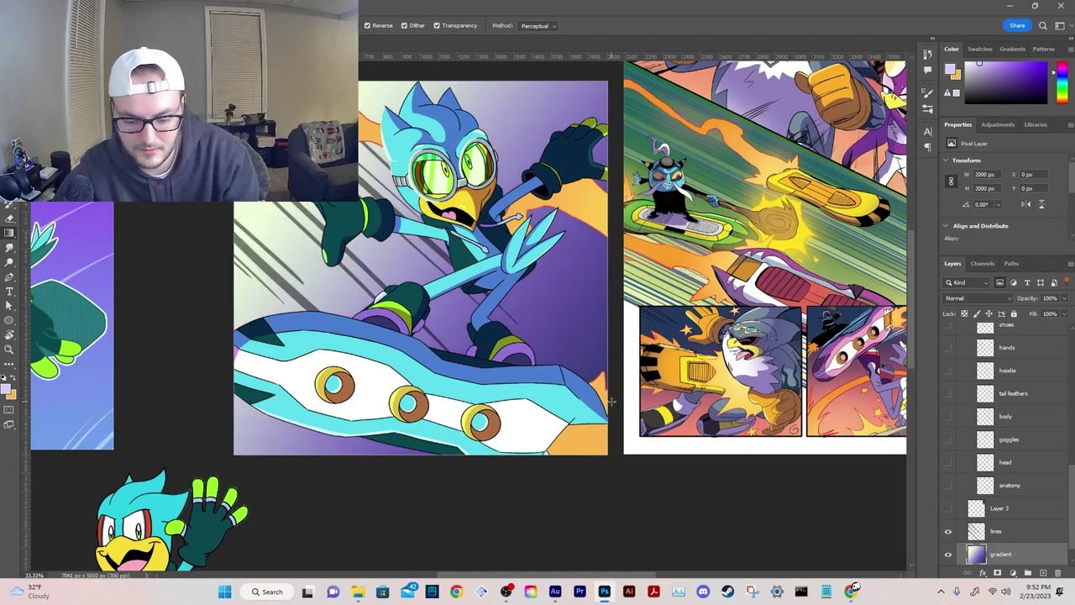
Step: Clear the selection and add a new layer clipped to the pupil highlights (merged) layer
key("ctrl+minus")
scroll(1024, 555, "up", 10)
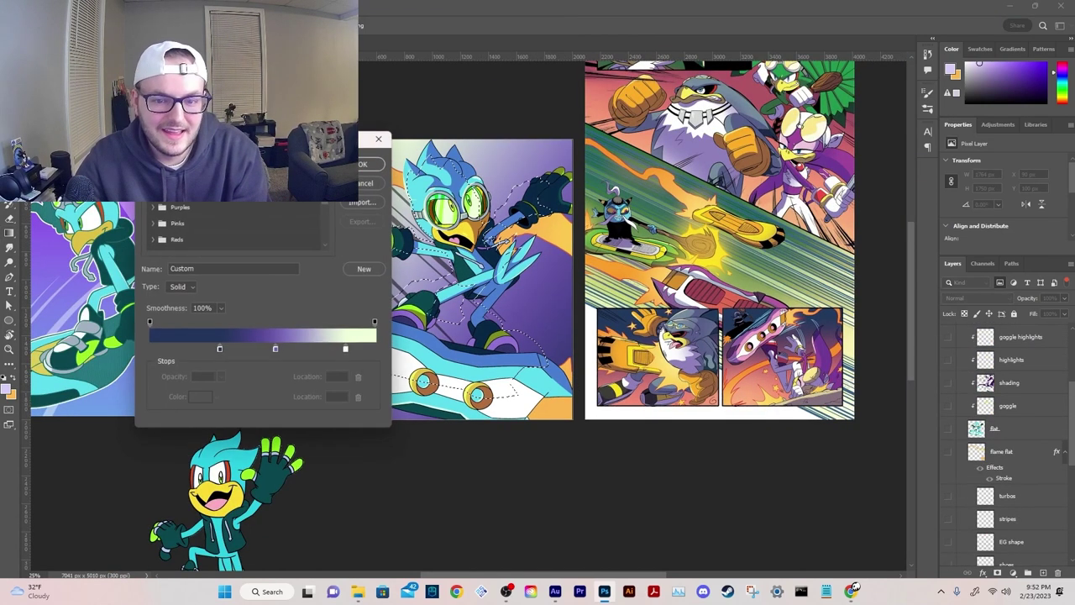
key("Return")
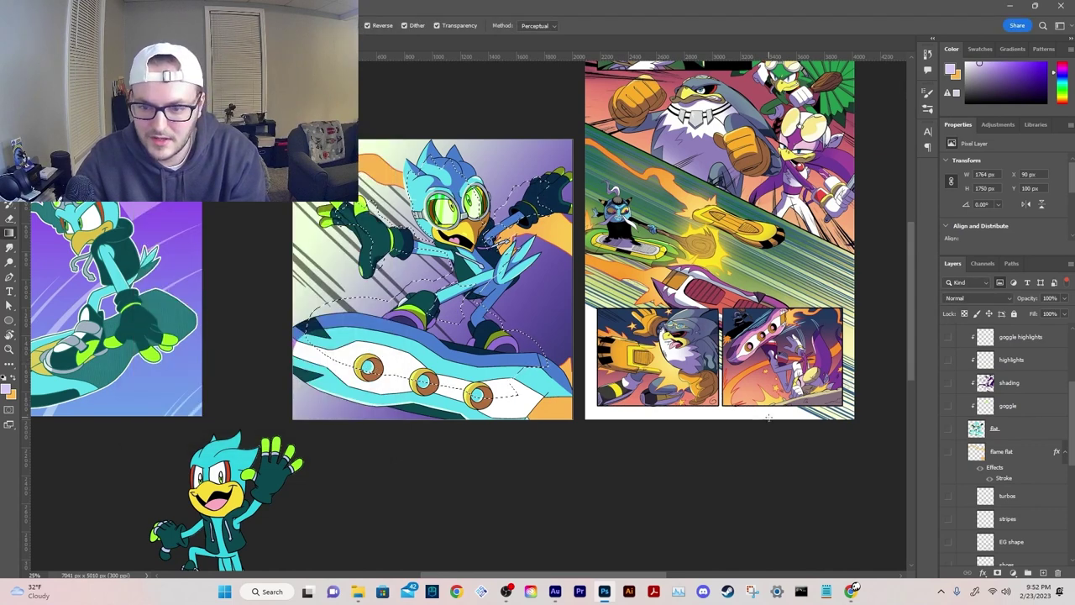
key("ctrl+d")
scroll(999, 458, "up", 4)
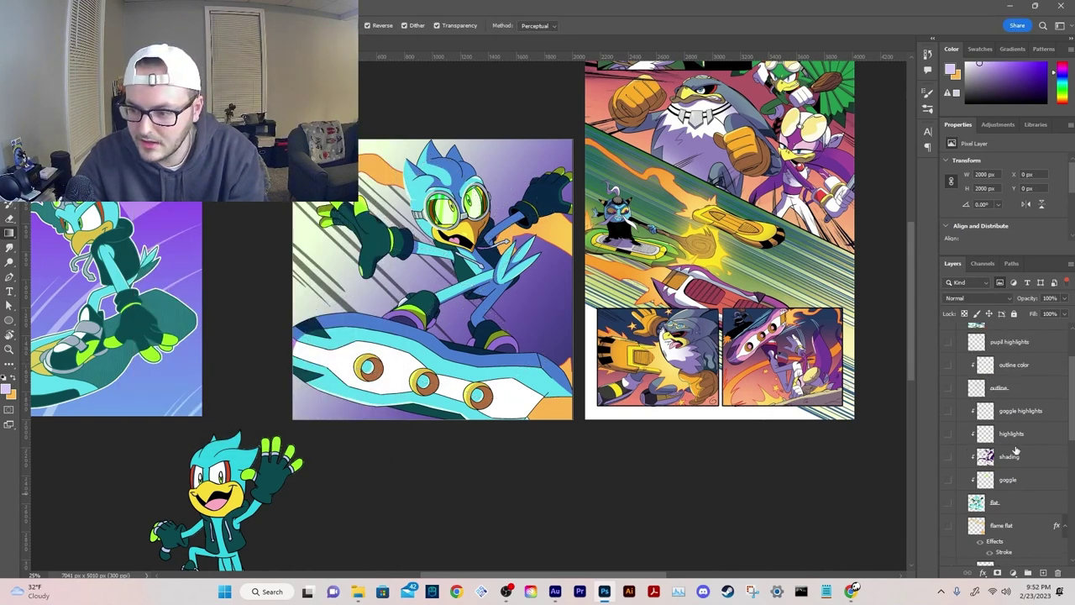
left_click(1015, 393)
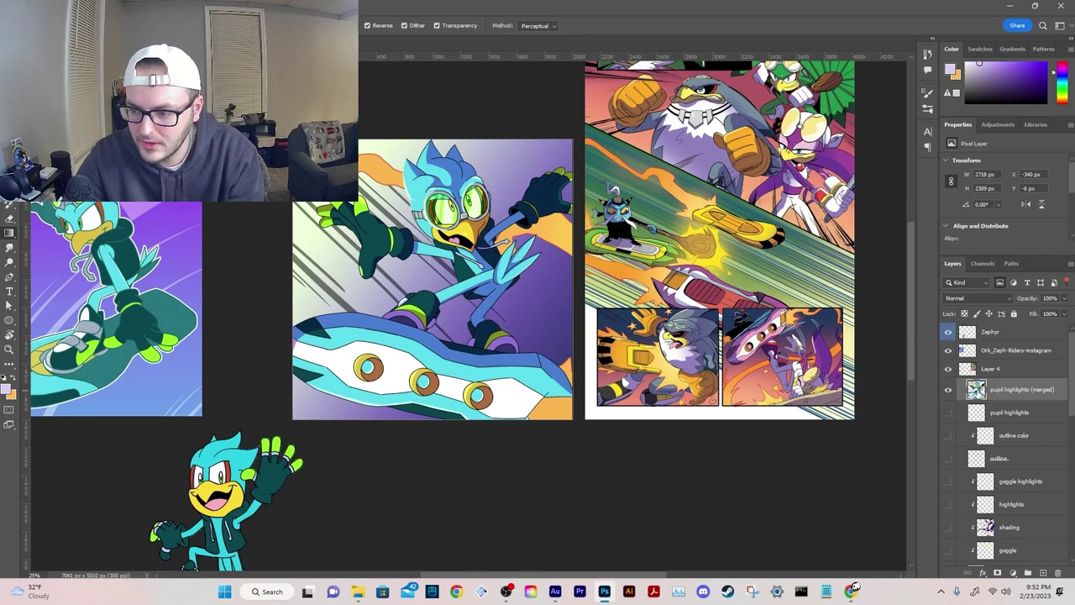
left_click(1043, 572)
left_click(980, 400, "alt")
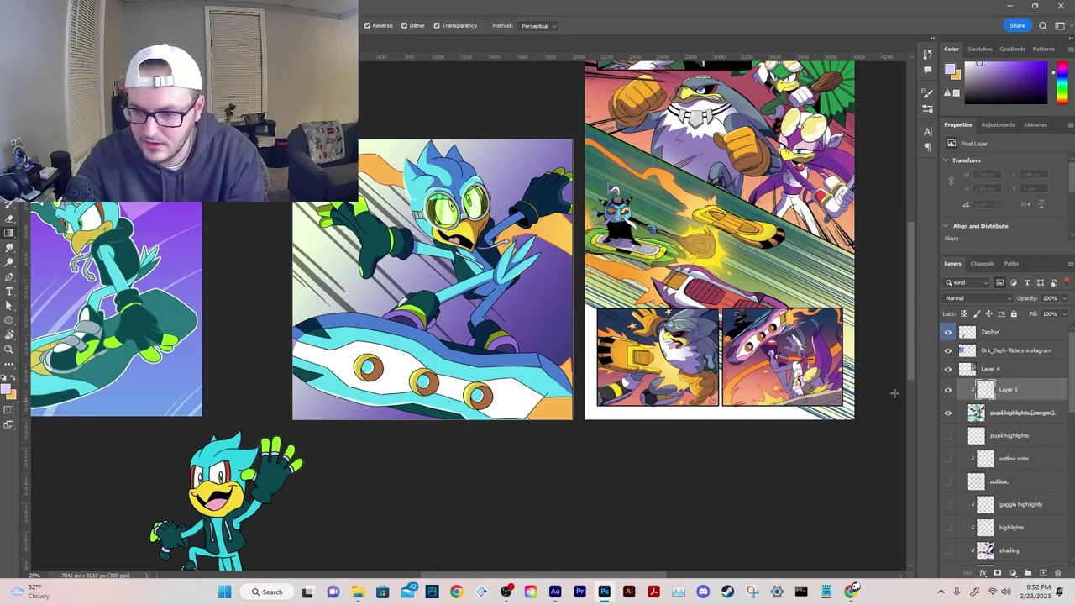
Step: Draw the pale green to navy gradient diagonally on the clipped layer and set it to Overlay at 52% opacity
left_click_drag(578, 422, 295, 143)
left_click(986, 299)
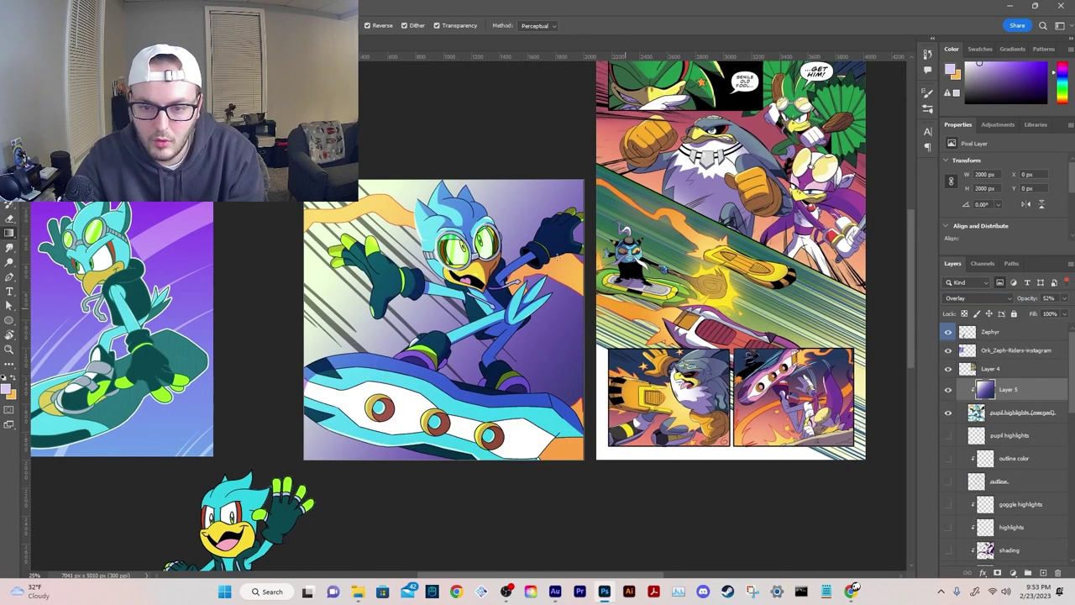
scroll(523, 239, "up", 2)
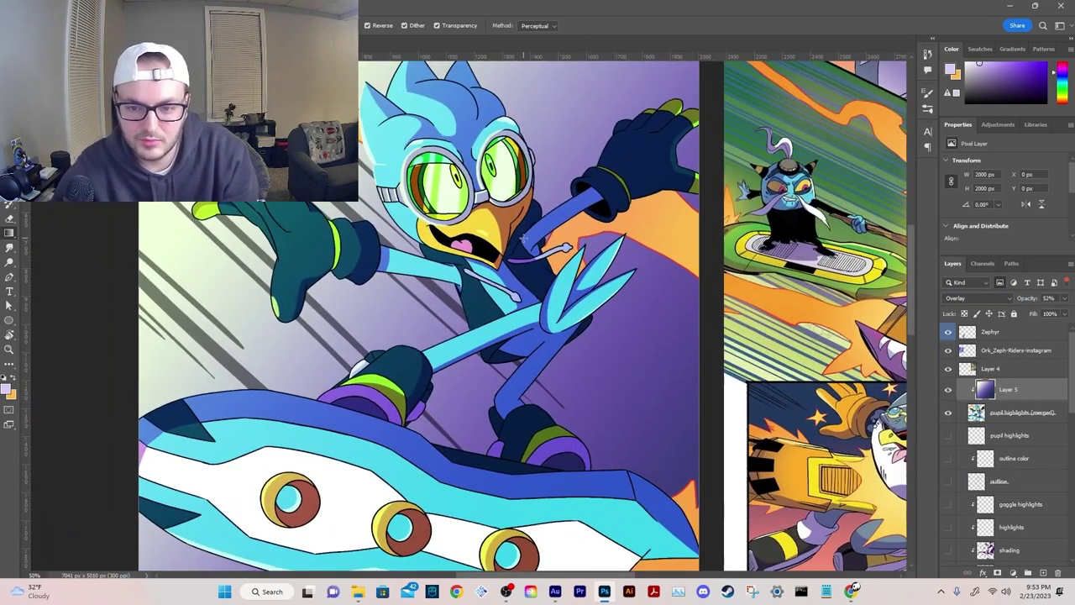
left_click(948, 391)
left_click(948, 390)
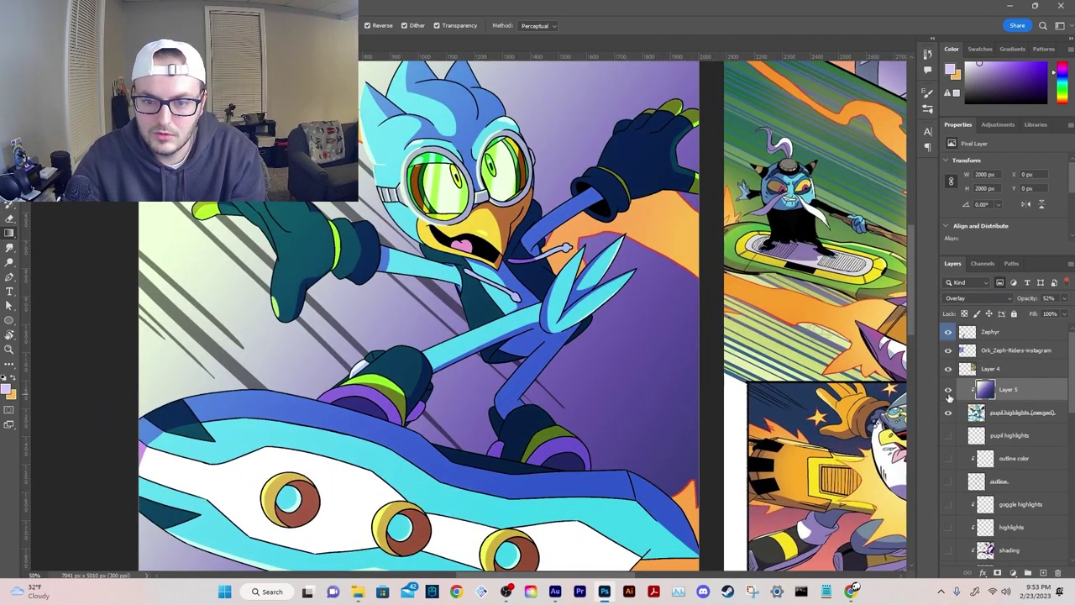
key("ctrl+minus")
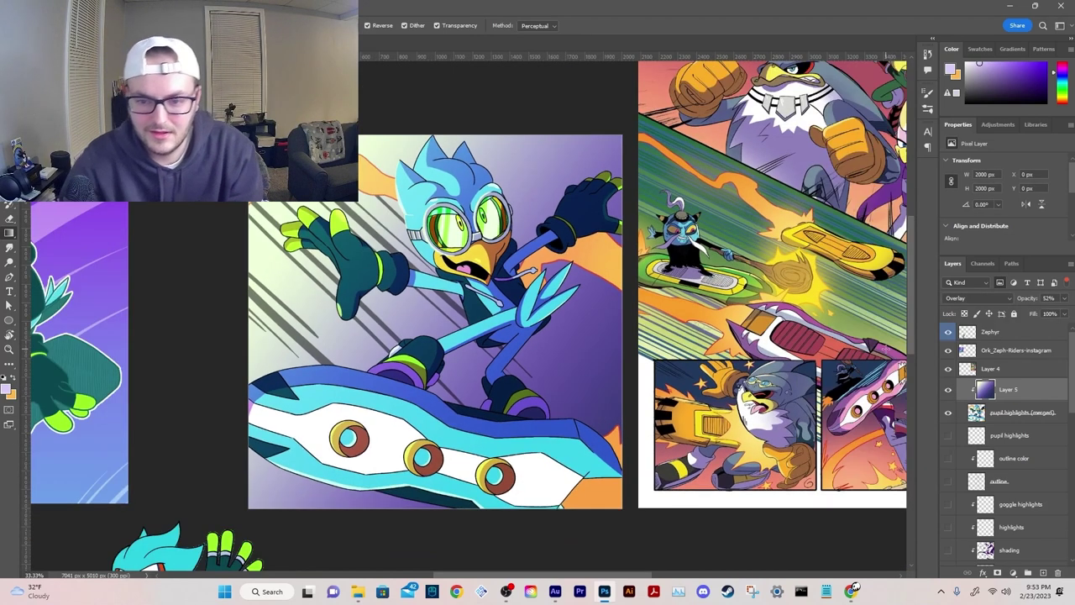
Step: Hide the reference layers Zephyr, Ork_Zeph-Riders-instagram and Layer 4
key("v")
left_click(860, 316)
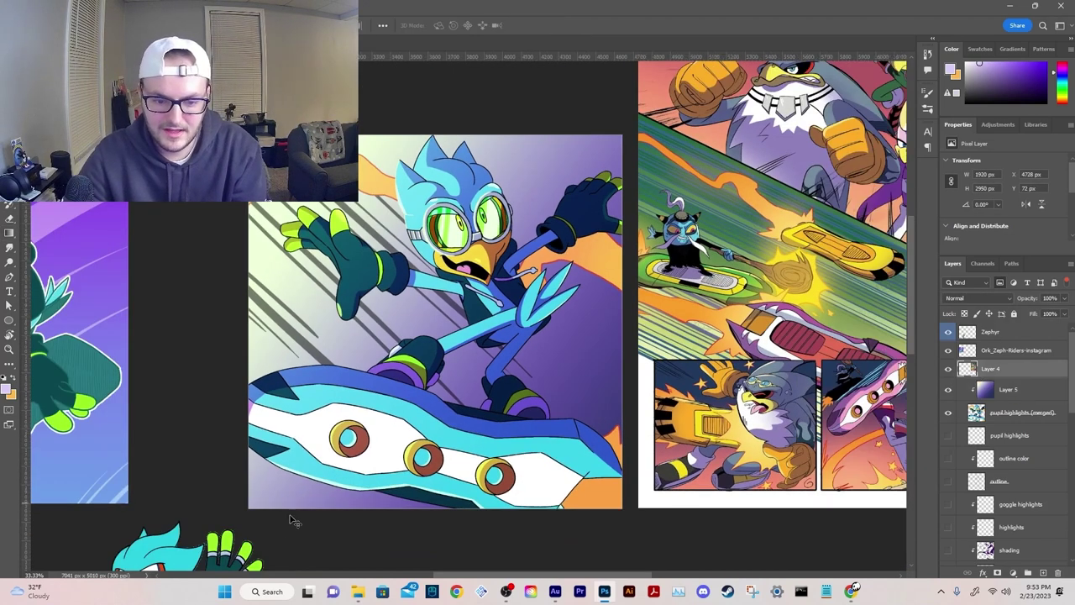
left_click(185, 560, "shift")
key("ctrl+comma")
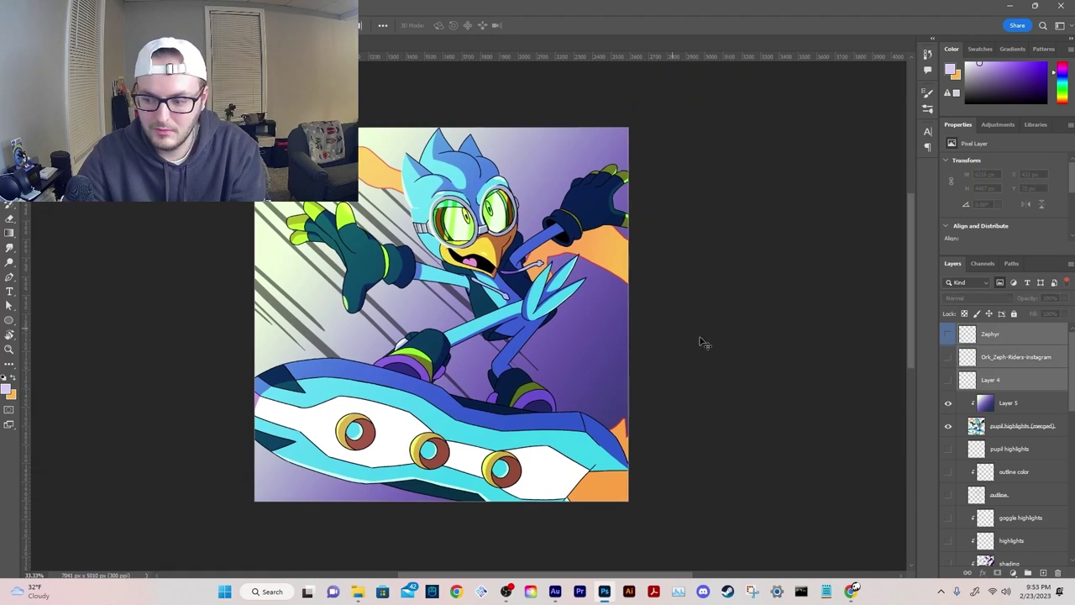